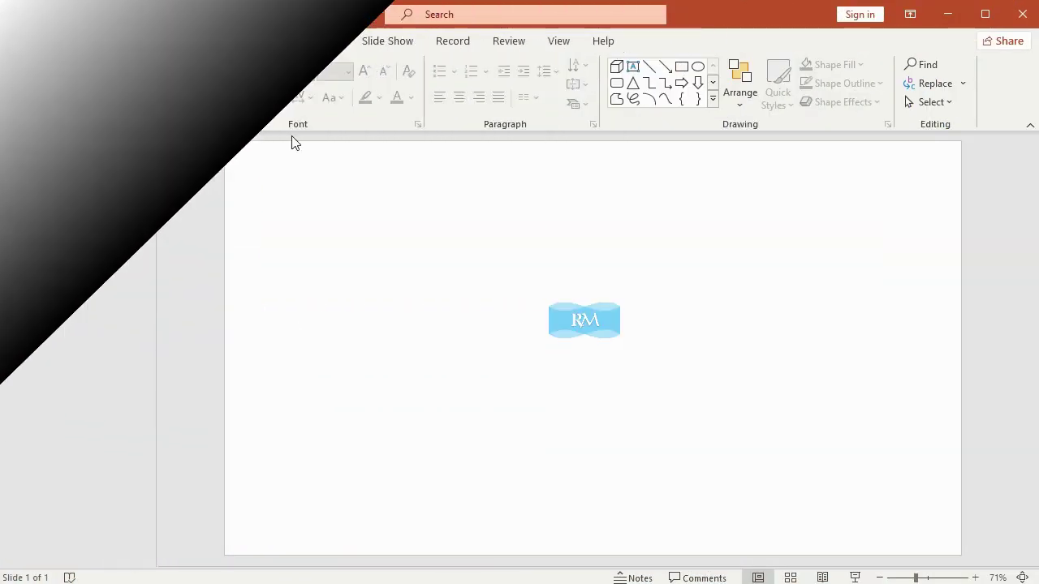
# Confirm the Custom Slide Size as Widescreen, 13.333 × 7.5 in
pyautogui.click(177, 43)
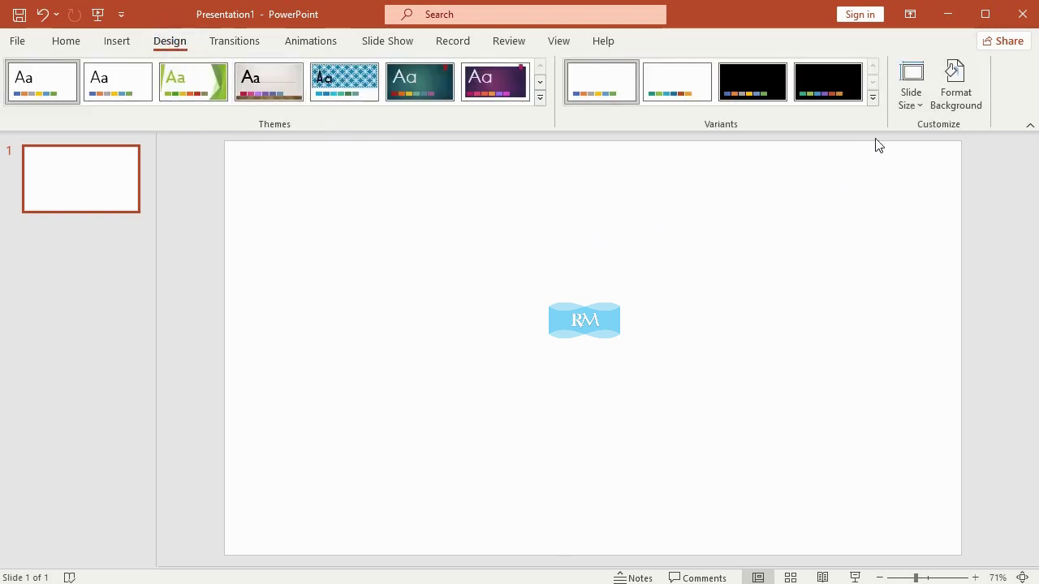
pyautogui.click(912, 101)
pyautogui.click(975, 204)
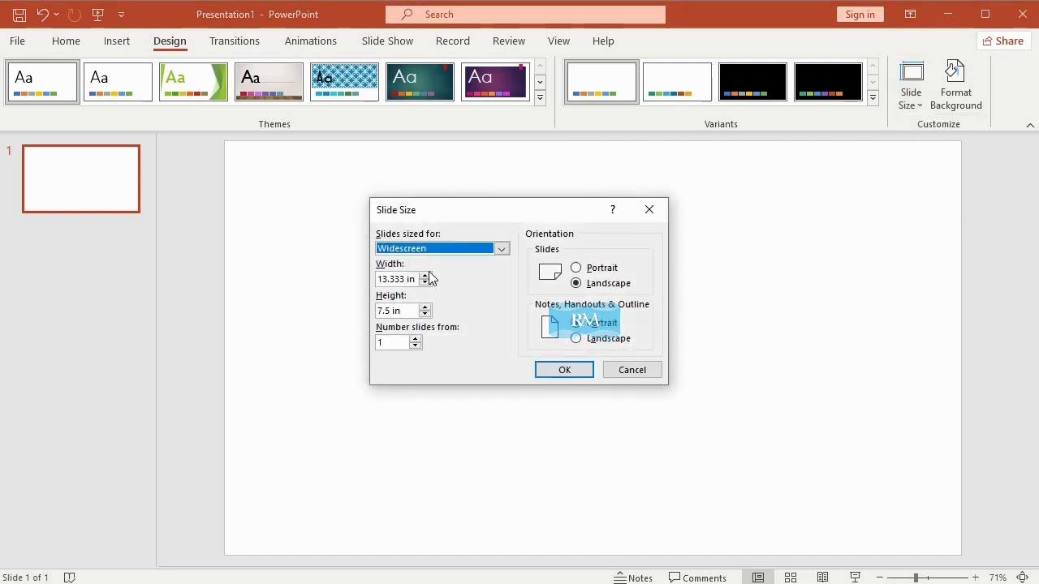
pyautogui.click(558, 370)
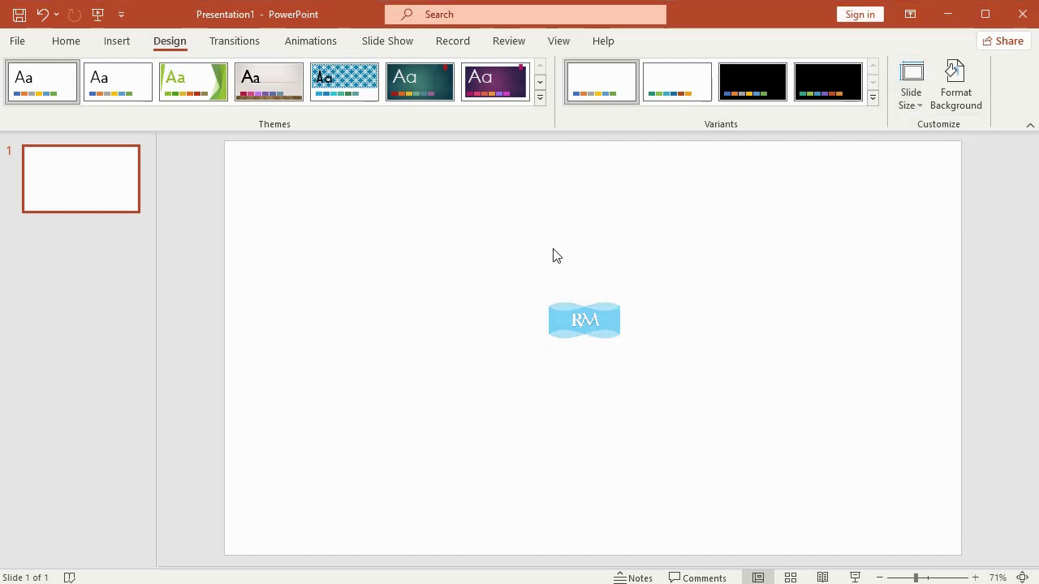
# Draw a rectangle and size it 3.25 in high by 13.33 in wide
pyautogui.click(130, 41)
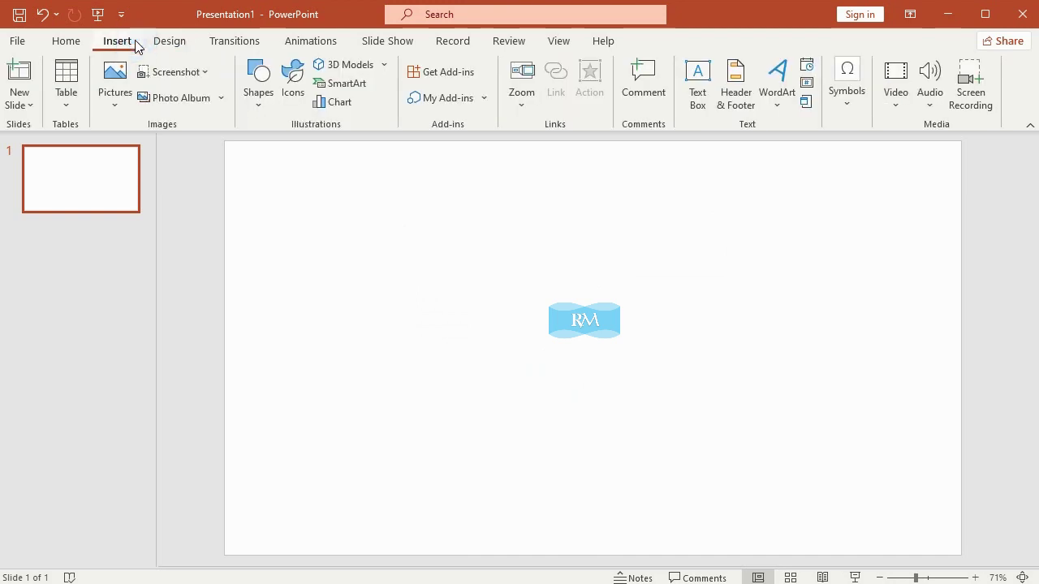
pyautogui.click(253, 110)
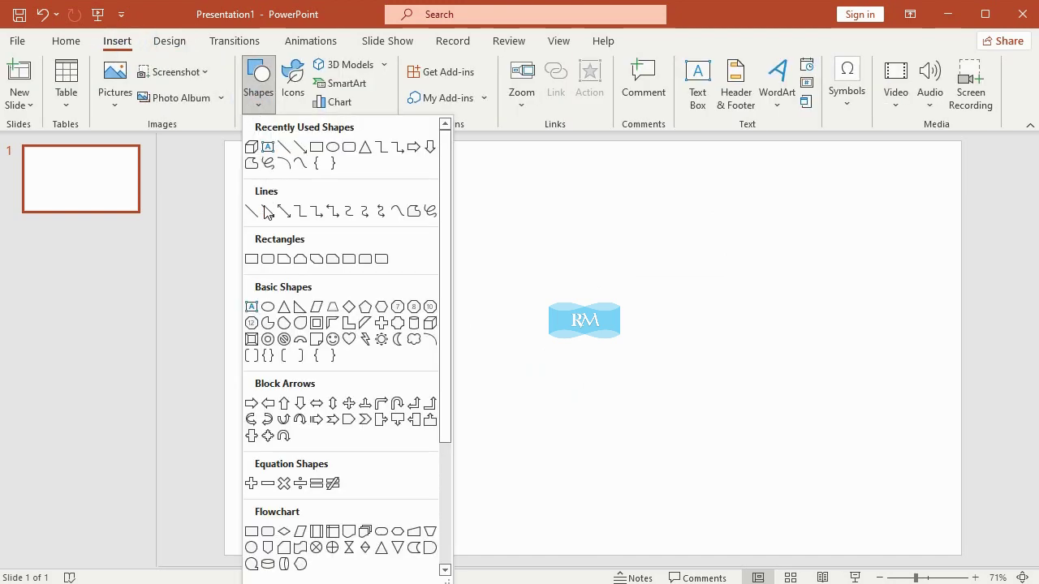
pyautogui.click(250, 259)
pyautogui.moveTo(368, 339); pyautogui.dragTo(561, 463)
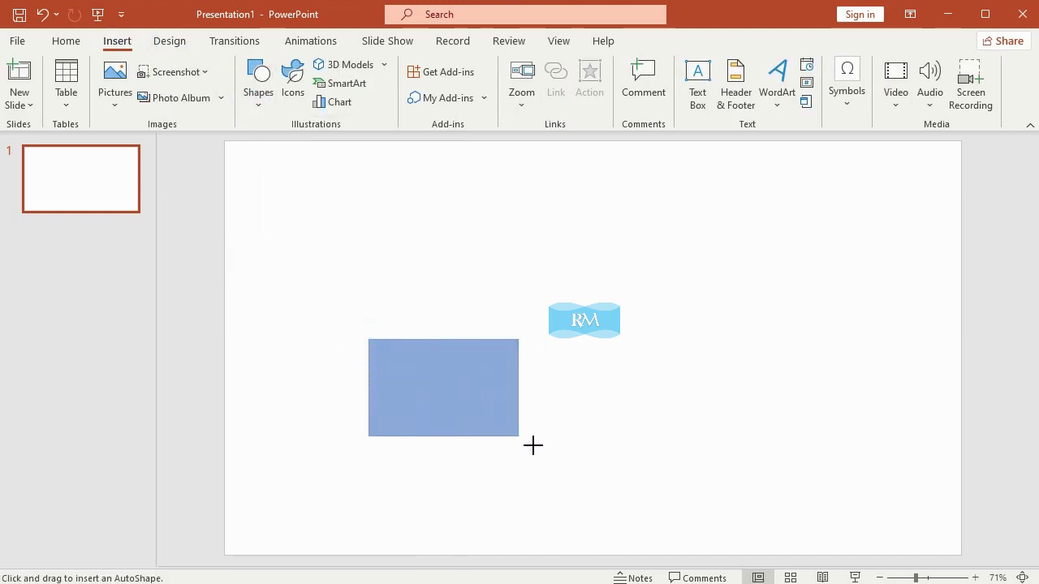
pyautogui.click(951, 72)
pyautogui.write('3.25')
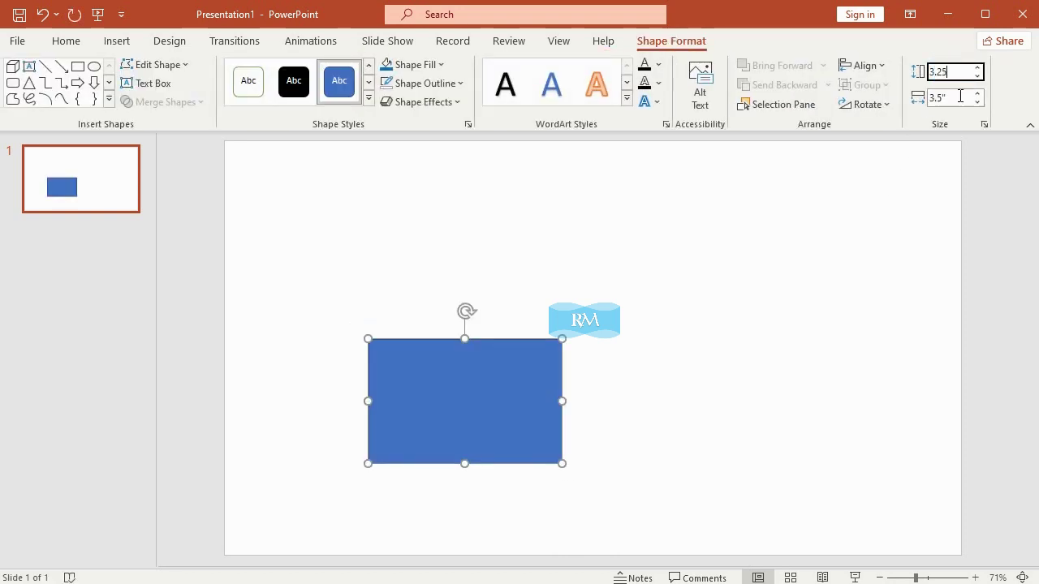
pyautogui.press('Tab')
pyautogui.write('1')
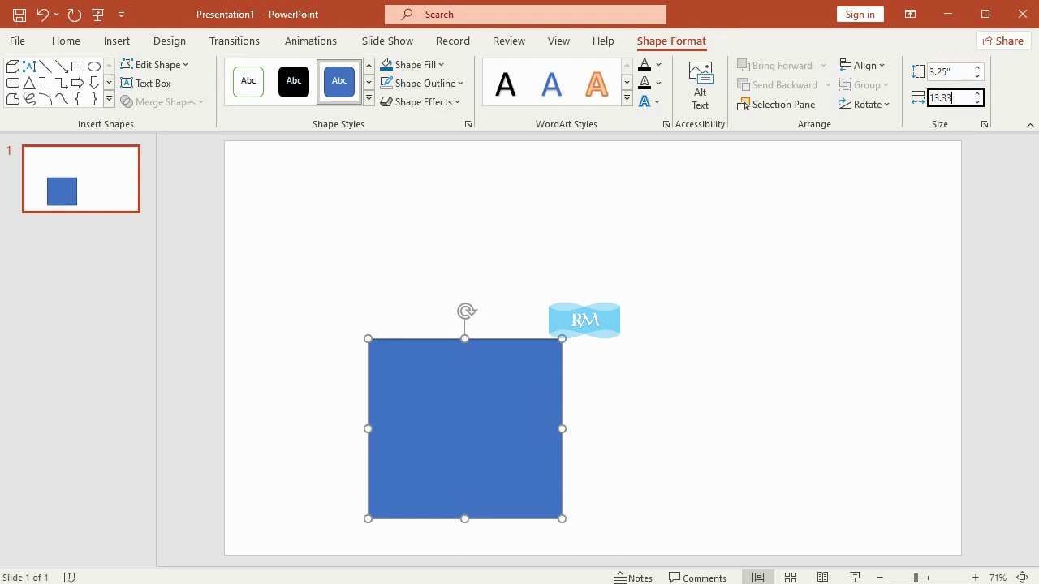
pyautogui.press('Return')
# Move the rectangle to the slide's bottom edge and fill it with dark wood texture
pyautogui.moveTo(740, 427); pyautogui.dragTo(603, 462)
pyautogui.click(438, 69)
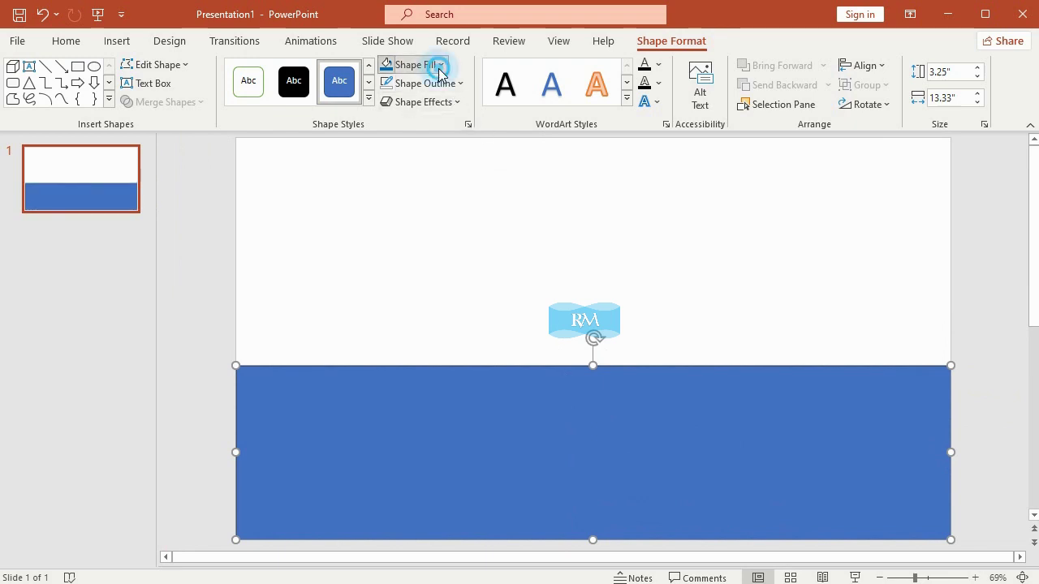
pyautogui.moveTo(499, 358)
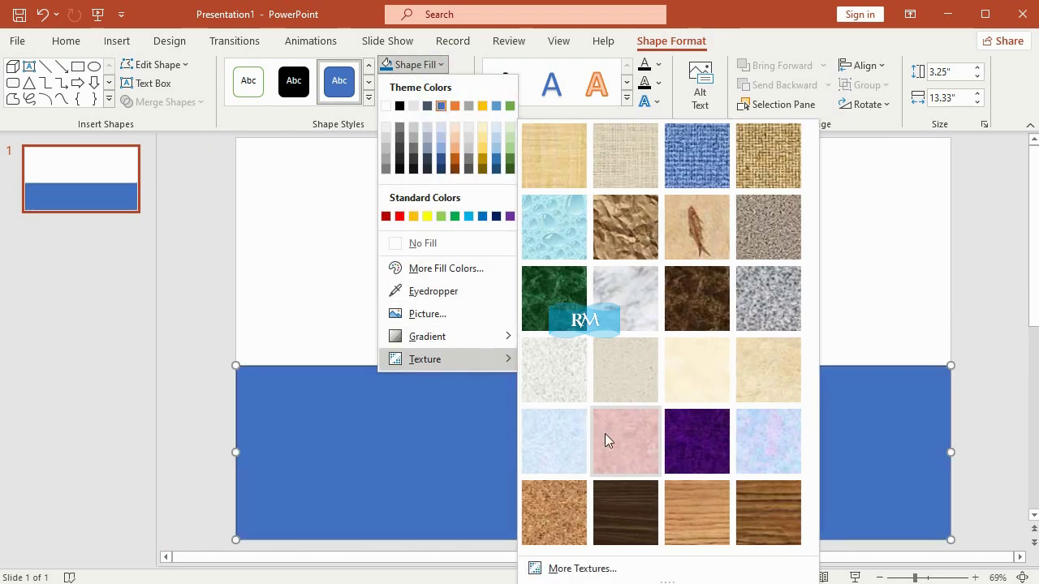
pyautogui.click(633, 503)
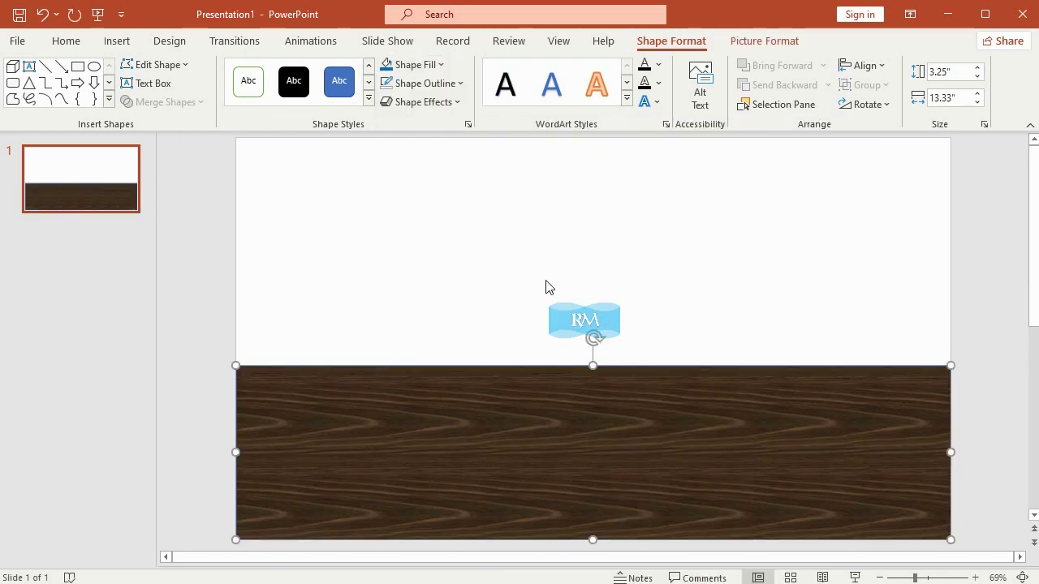
# Draw a cube on the floor's top edge, sized 2.15 in high by 7.59 in wide
pyautogui.click(117, 41)
pyautogui.click(257, 109)
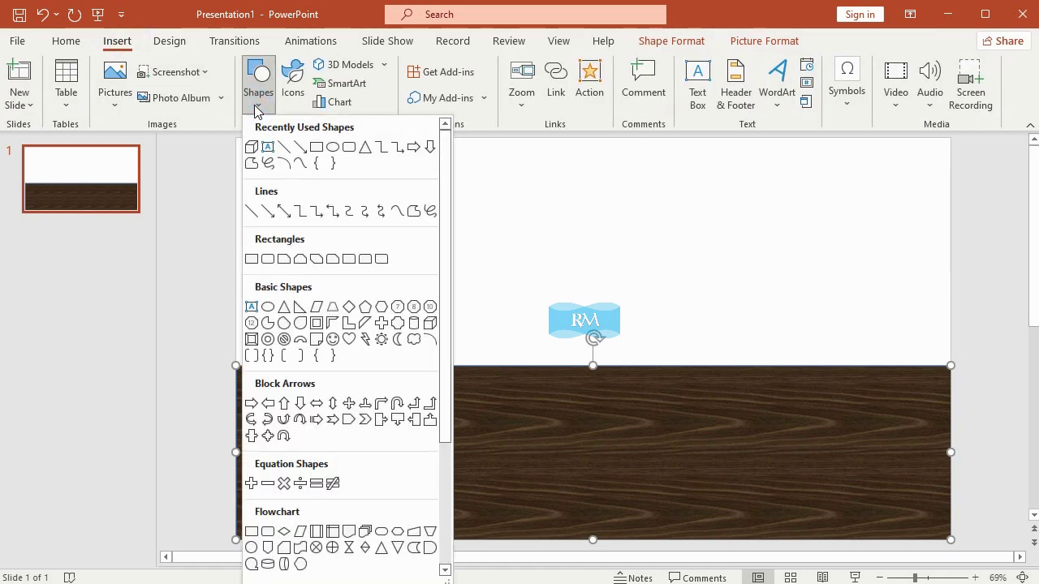
pyautogui.click(430, 322)
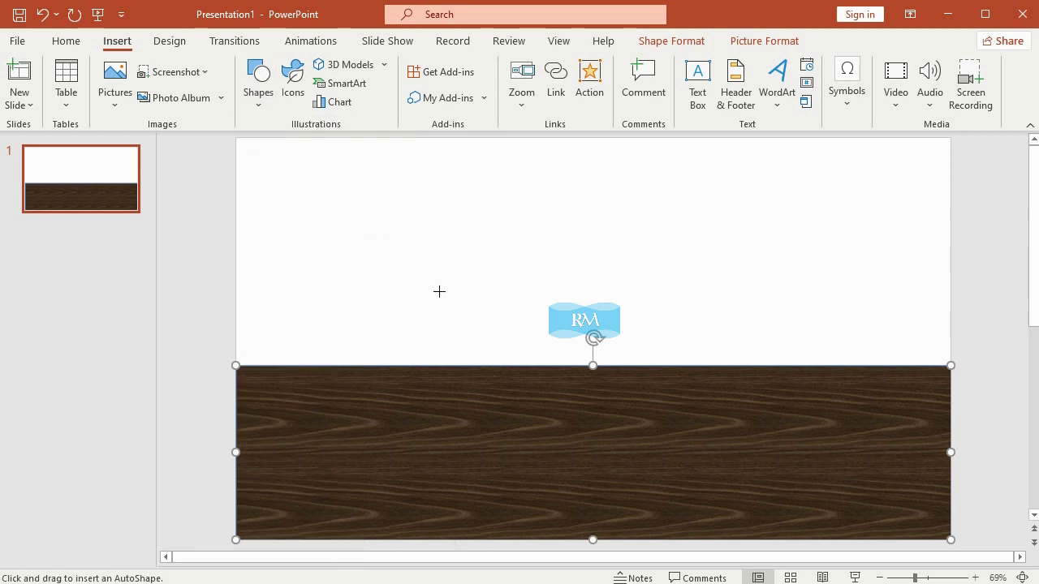
pyautogui.moveTo(439, 292); pyautogui.dragTo(558, 389)
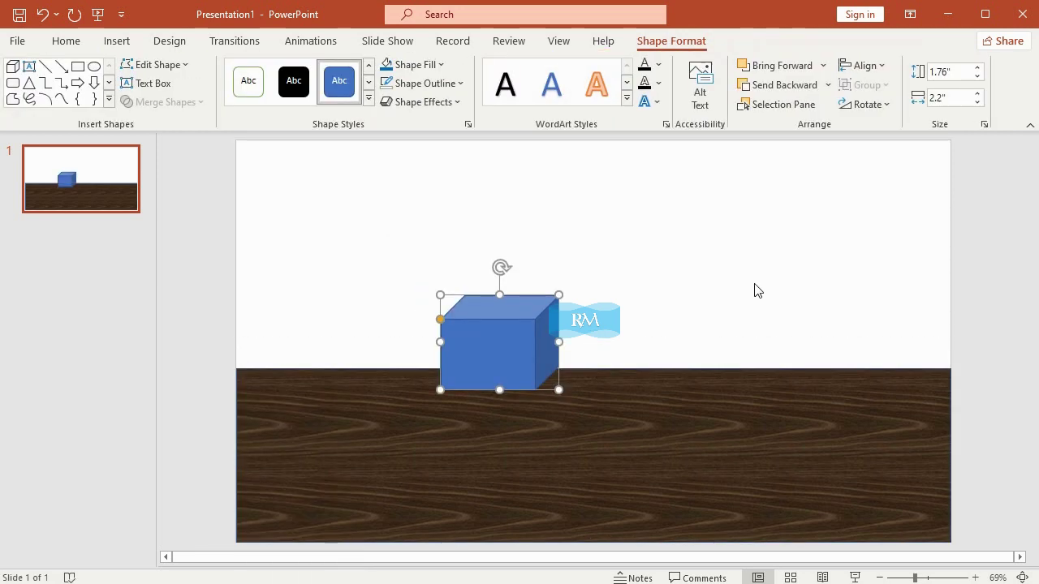
pyautogui.click(963, 73)
pyautogui.write('.15')
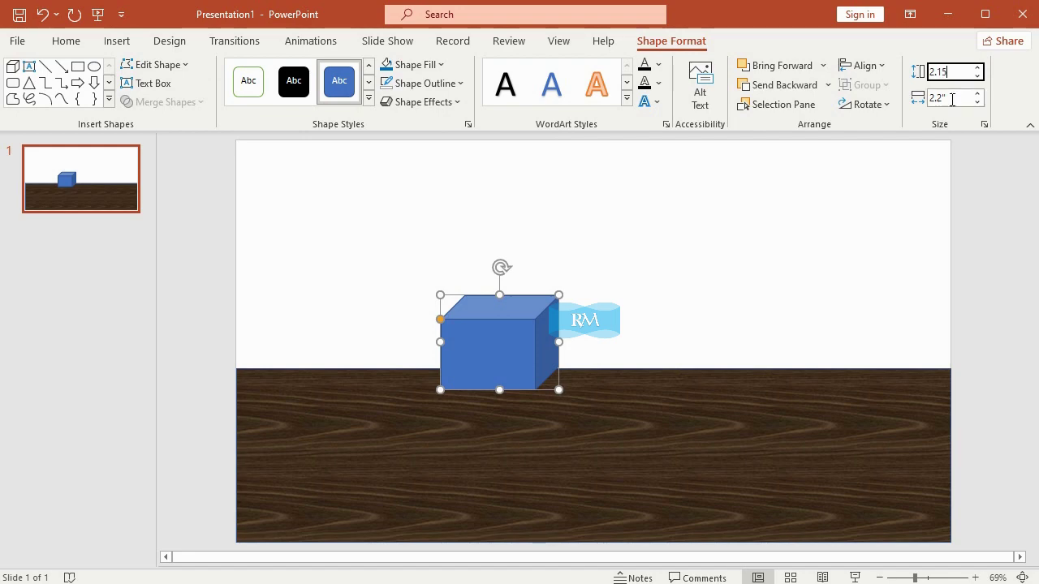
pyautogui.click(952, 98)
pyautogui.write('7.59')
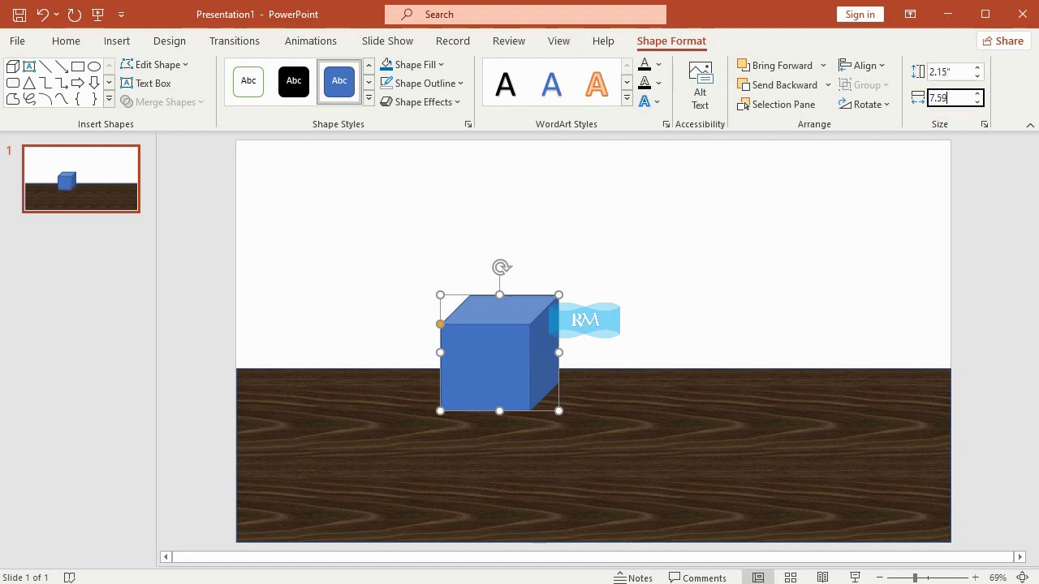
pyautogui.press('Return')
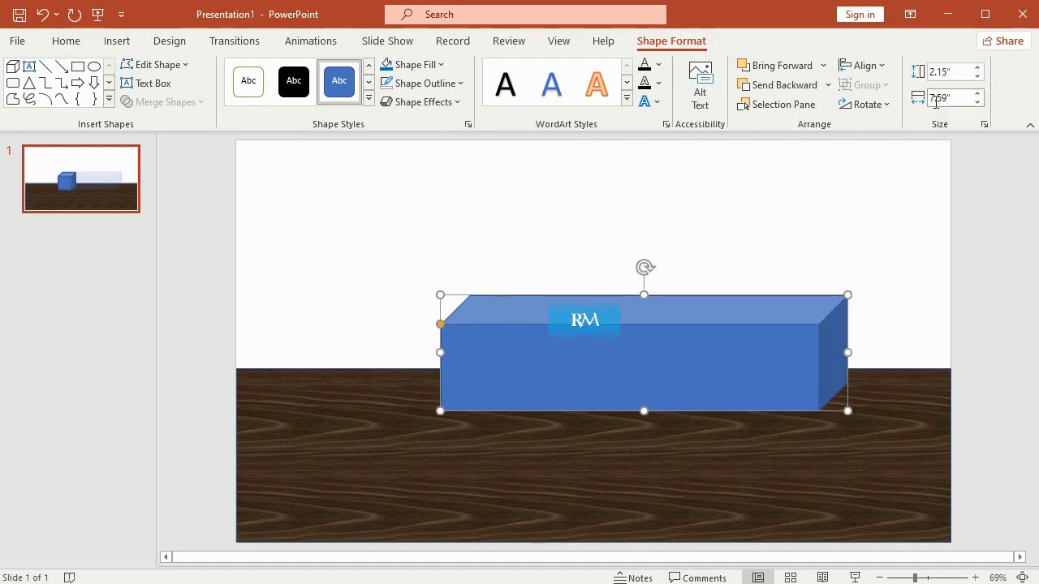
pyautogui.click(454, 101)
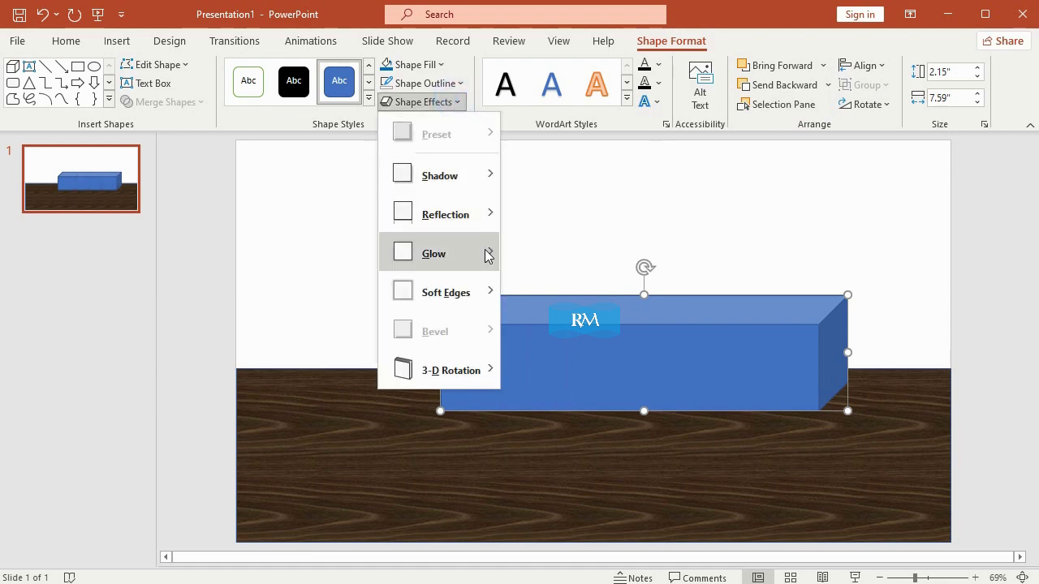
# Set the cube's 3-D Y rotation to 310° in 3-D Rotation Options
pyautogui.moveTo(486, 370)
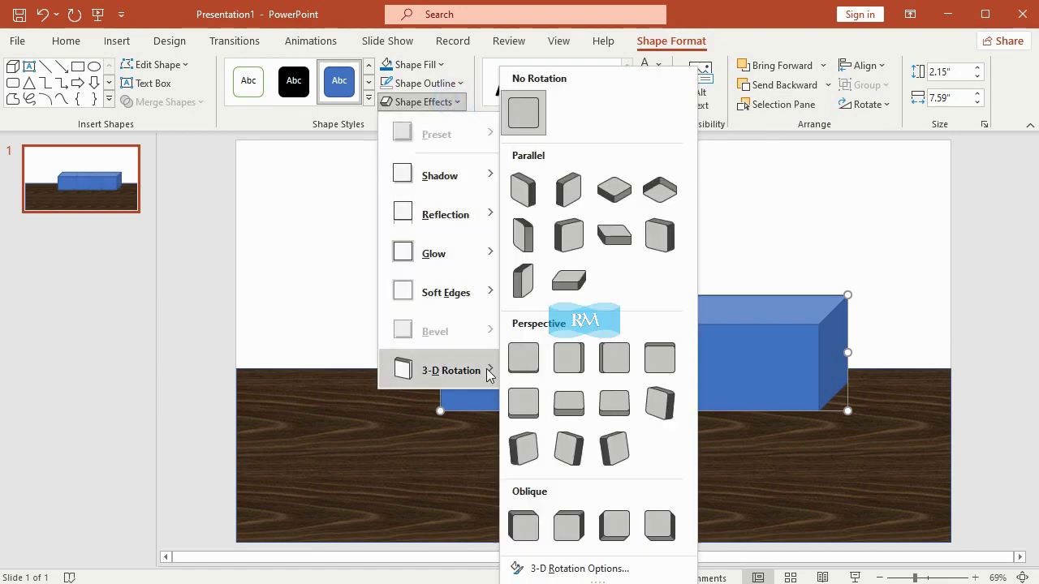
pyautogui.click(579, 567)
pyautogui.scroll(-2, 860, 450)
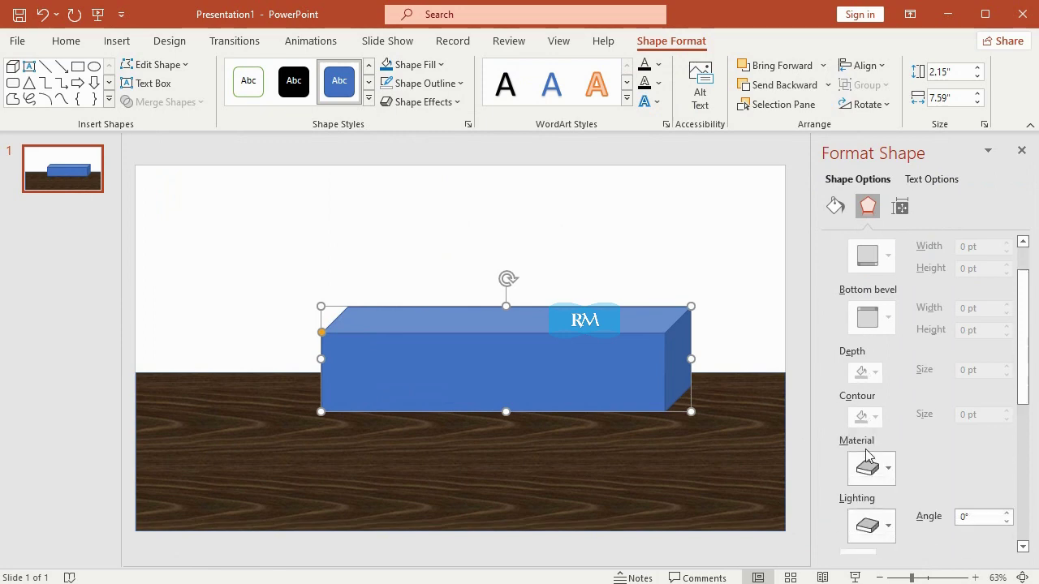
pyautogui.scroll(-2, 893, 452)
pyautogui.scroll(-2, 893, 452)
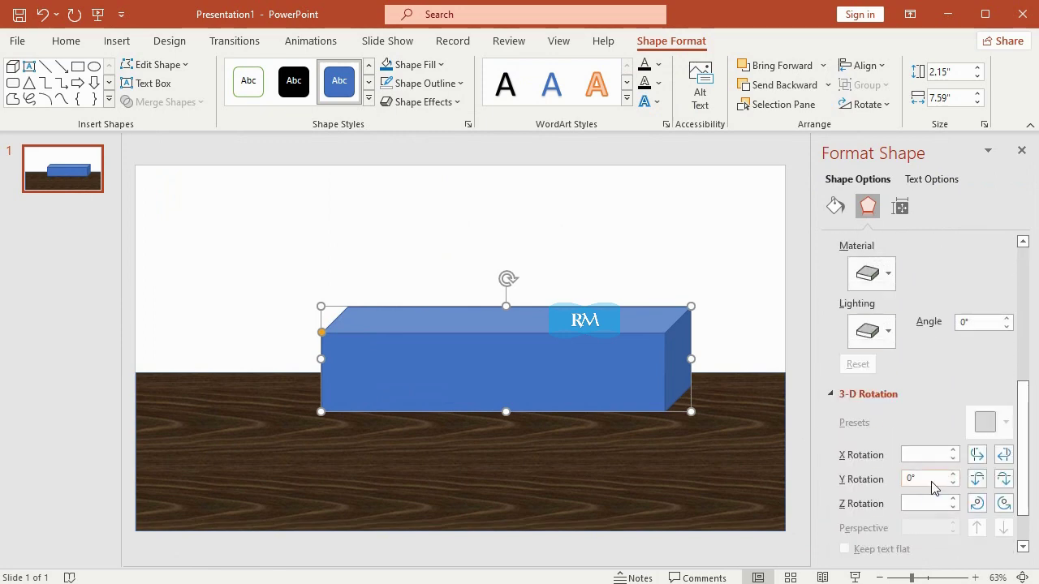
pyautogui.write('310')
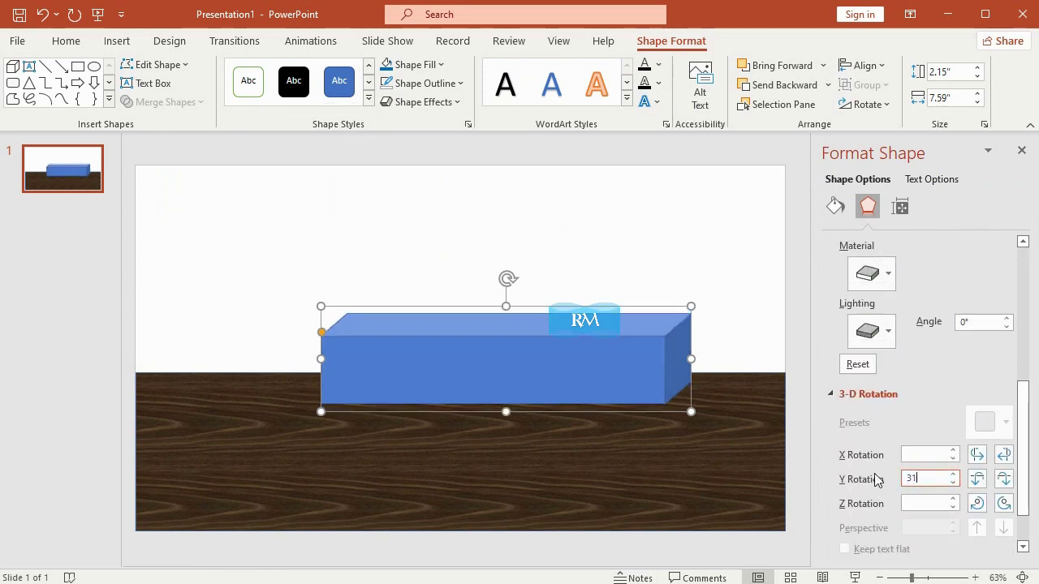
pyautogui.press('Return')
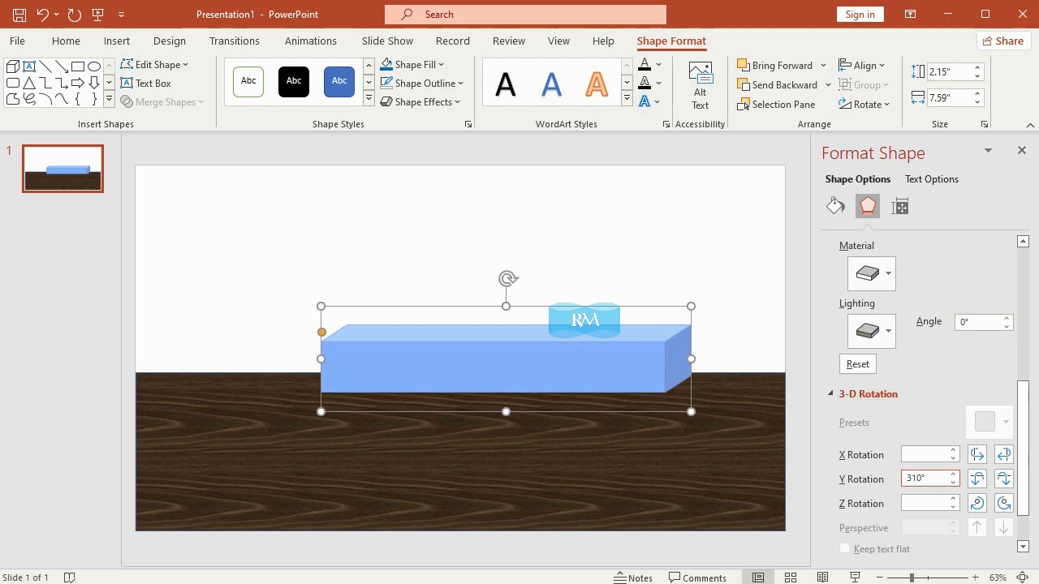
pyautogui.click(1021, 150)
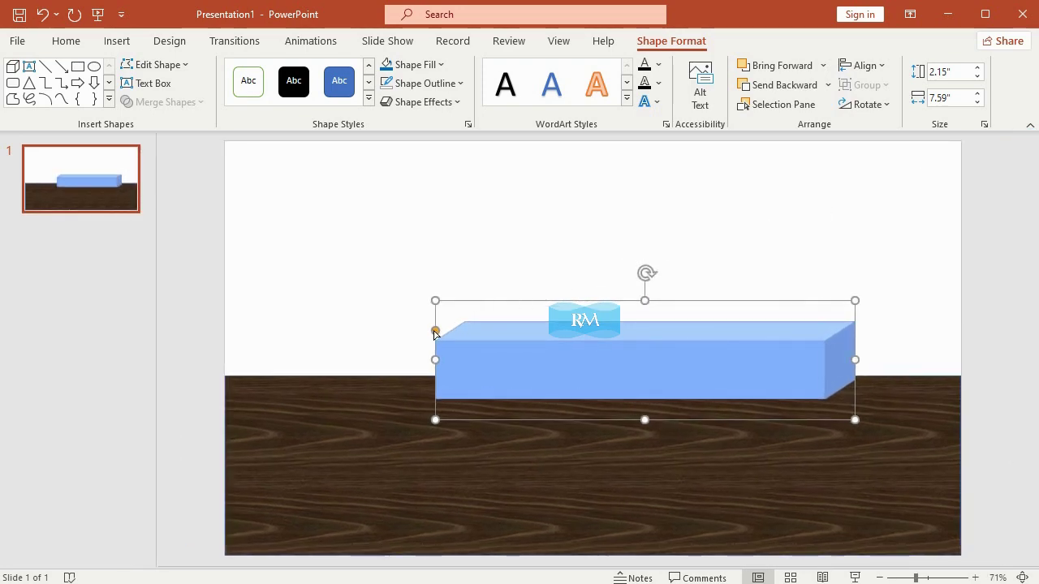
# Flatten the cube into a slab with its handle and move it down onto the wood floor
pyautogui.moveTo(434, 331); pyautogui.dragTo(417, 396)
pyautogui.moveTo(691, 349); pyautogui.dragTo(560, 416)
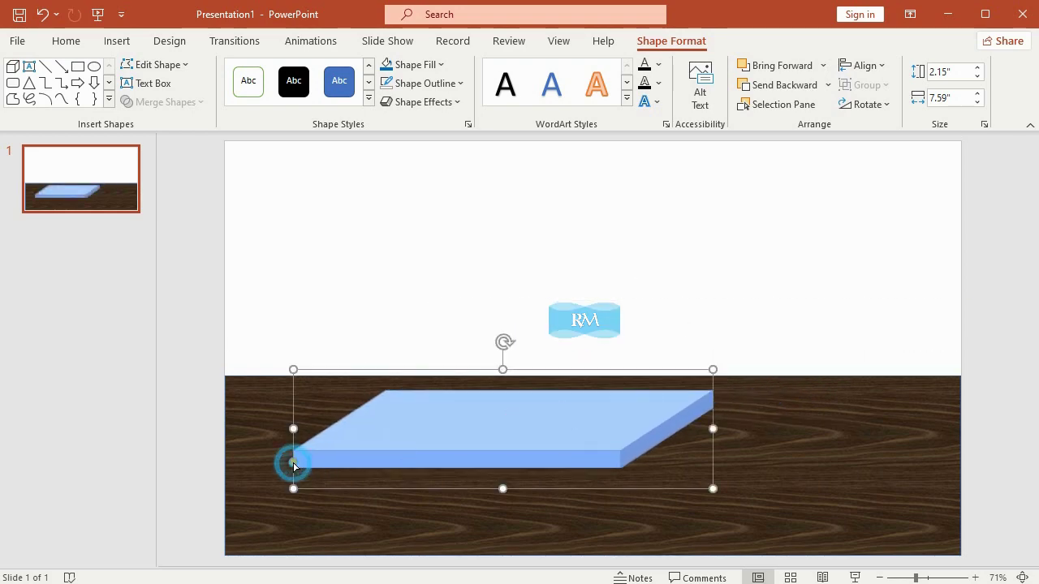
pyautogui.moveTo(293, 463); pyautogui.dragTo(295, 459)
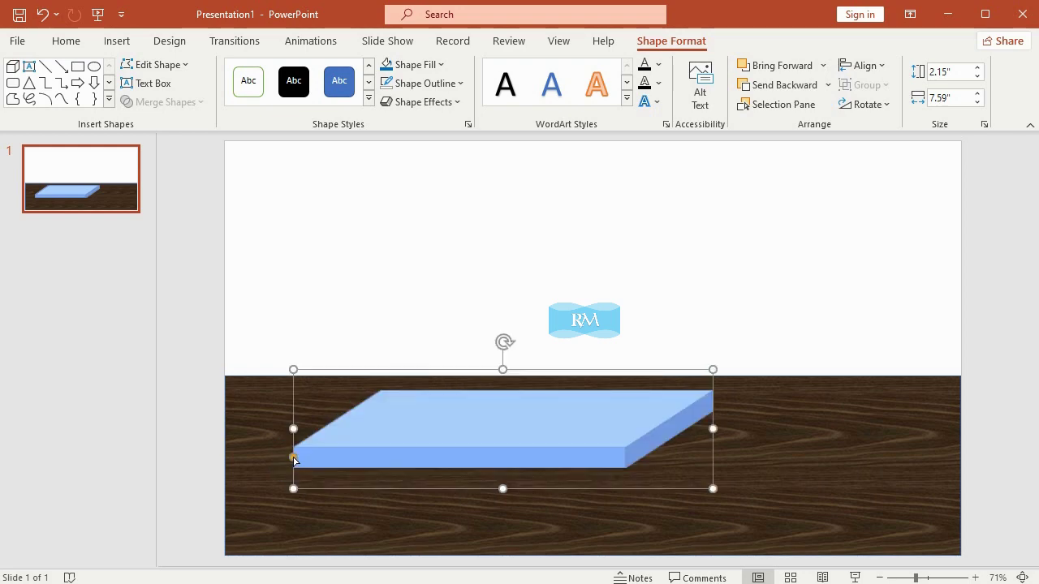
pyautogui.moveTo(516, 432)
pyautogui.mouseDown()
pyautogui.moveTo(496, 440)
pyautogui.moveTo(516, 441)
pyautogui.mouseUp()
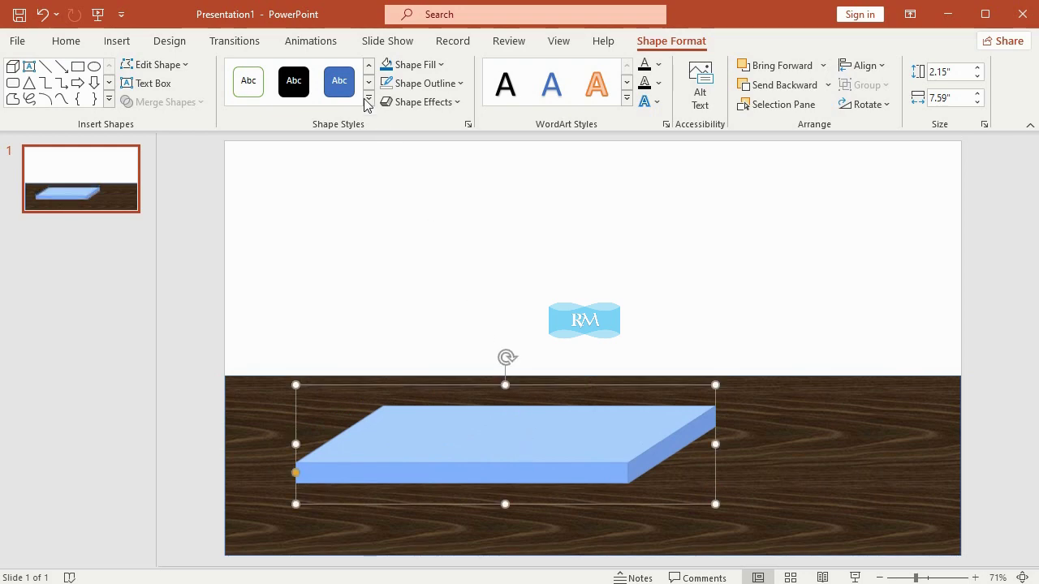
pyautogui.click(133, 47)
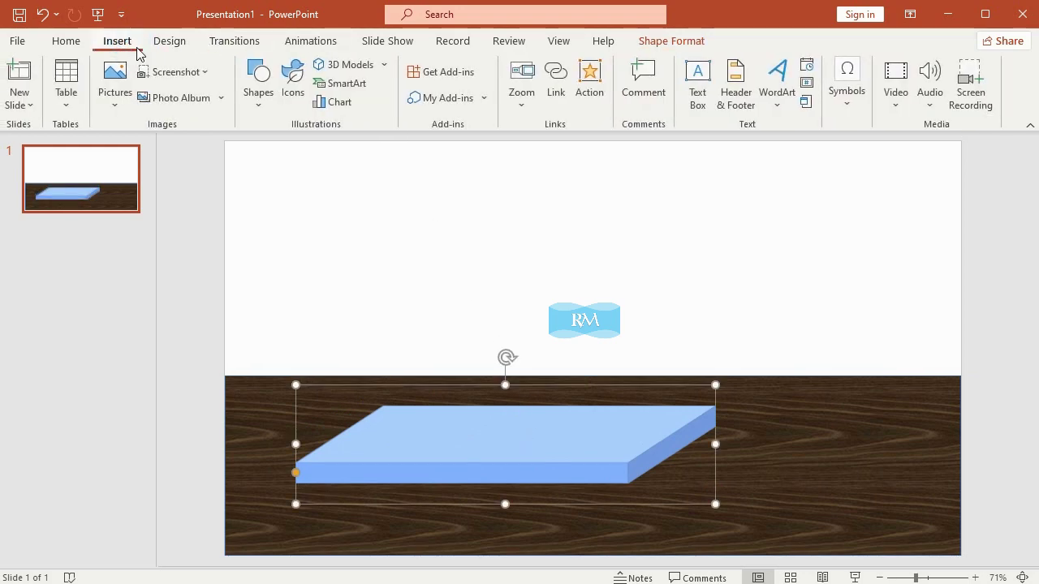
# Draw a 4.5 in by 10.29 in rectangle and move it up onto the floor line
pyautogui.click(256, 102)
pyautogui.click(252, 260)
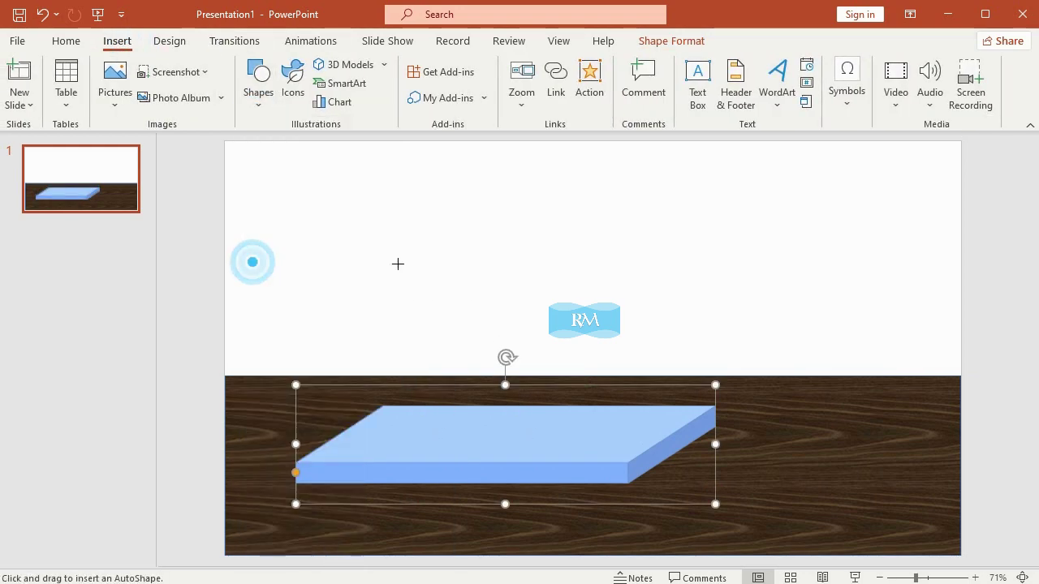
pyautogui.moveTo(428, 214); pyautogui.dragTo(515, 294)
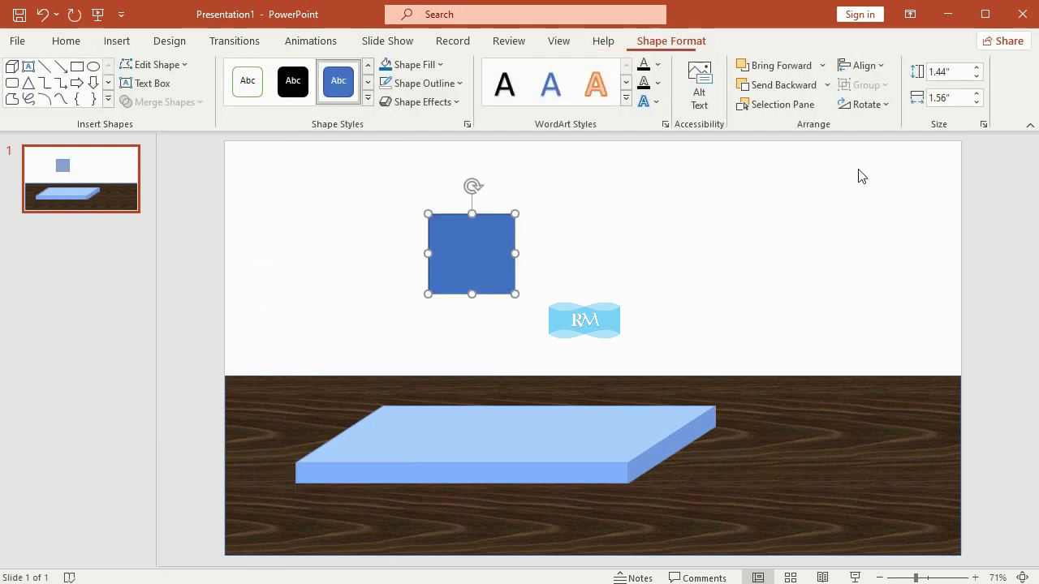
pyautogui.click(965, 73)
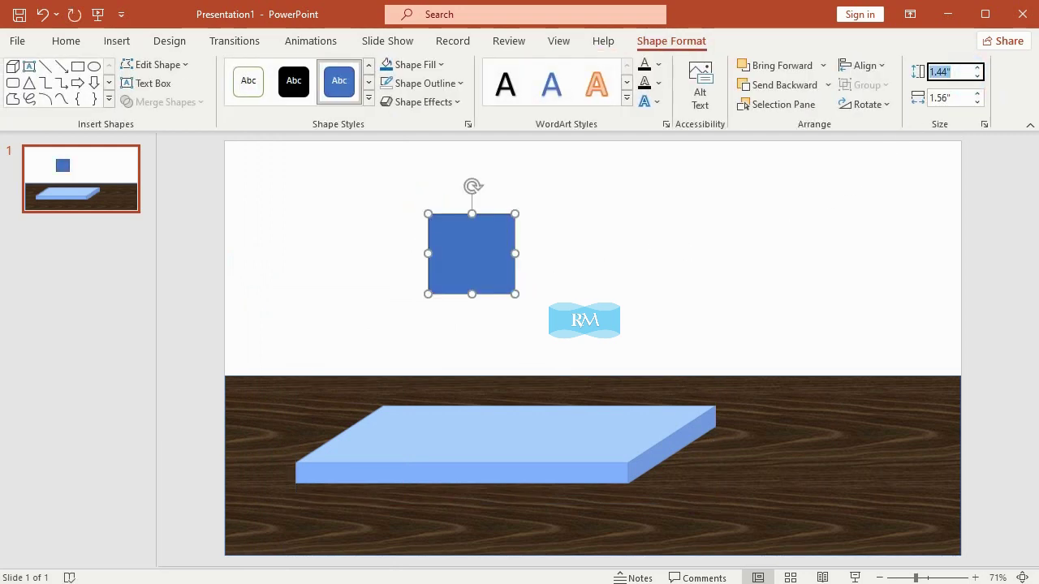
pyautogui.write('4.5')
pyautogui.click(953, 97)
pyautogui.write('10.29')
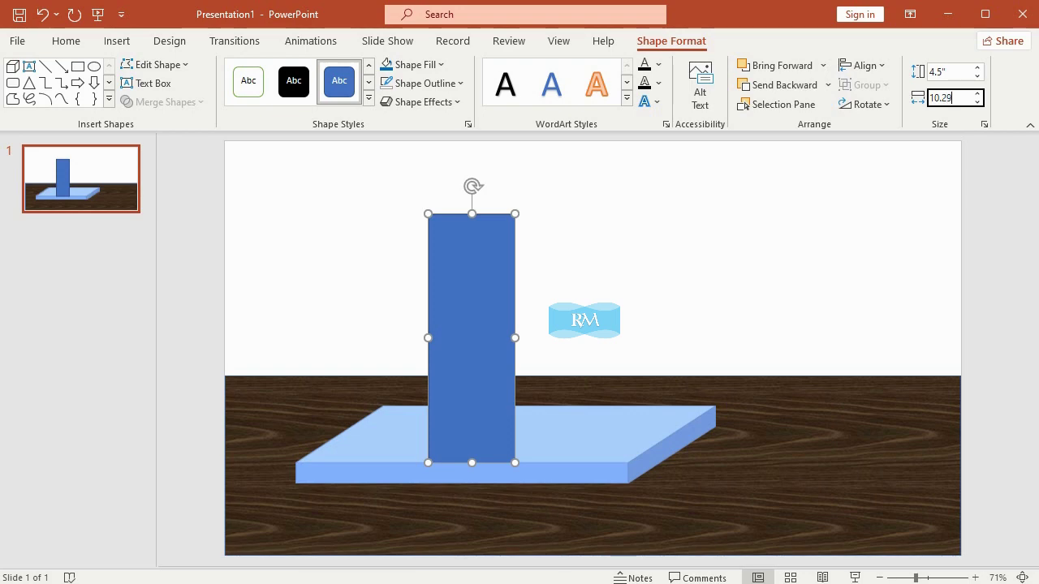
pyautogui.press('Return')
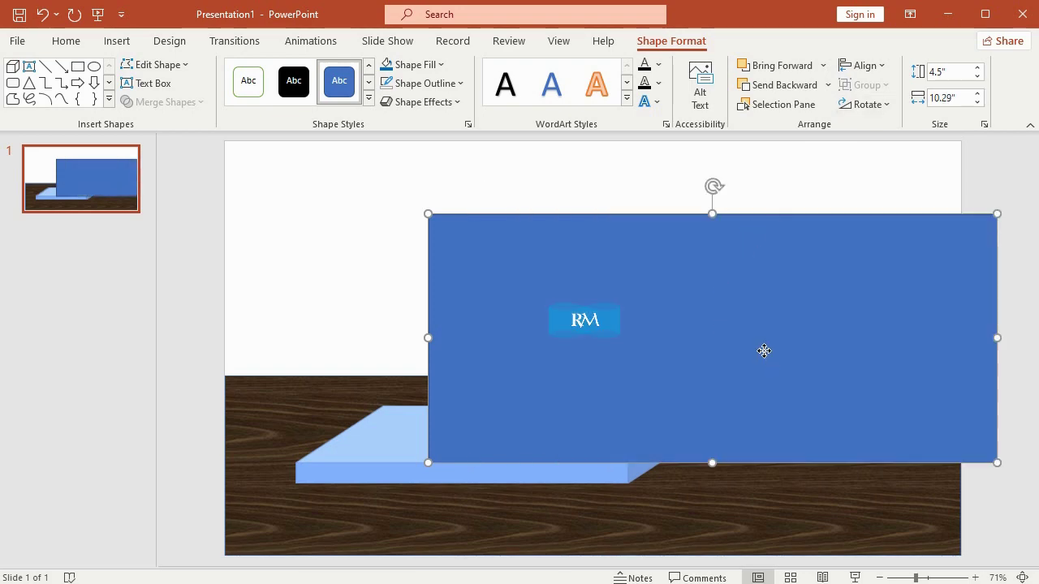
pyautogui.moveTo(762, 349); pyautogui.dragTo(724, 264)
# Fill the wall with the pale blue mottled Bouquet texture and remove its outline
pyautogui.click(416, 64)
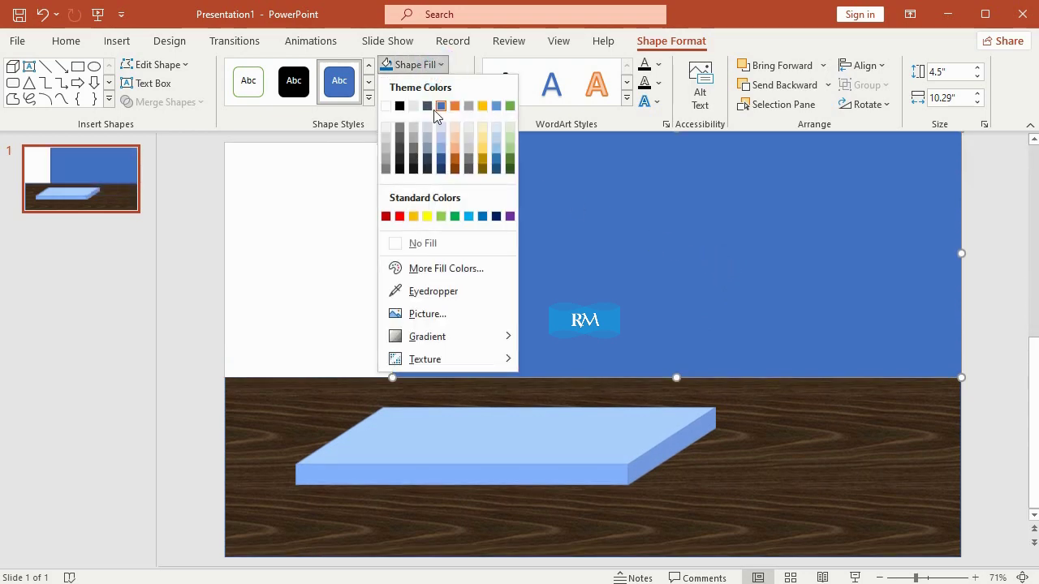
pyautogui.moveTo(488, 361)
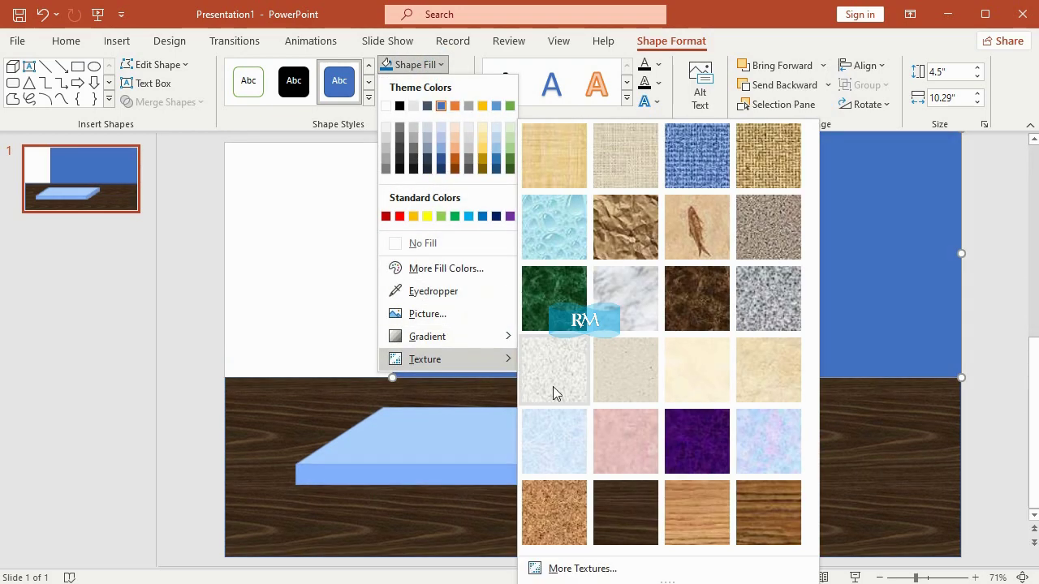
pyautogui.click(767, 452)
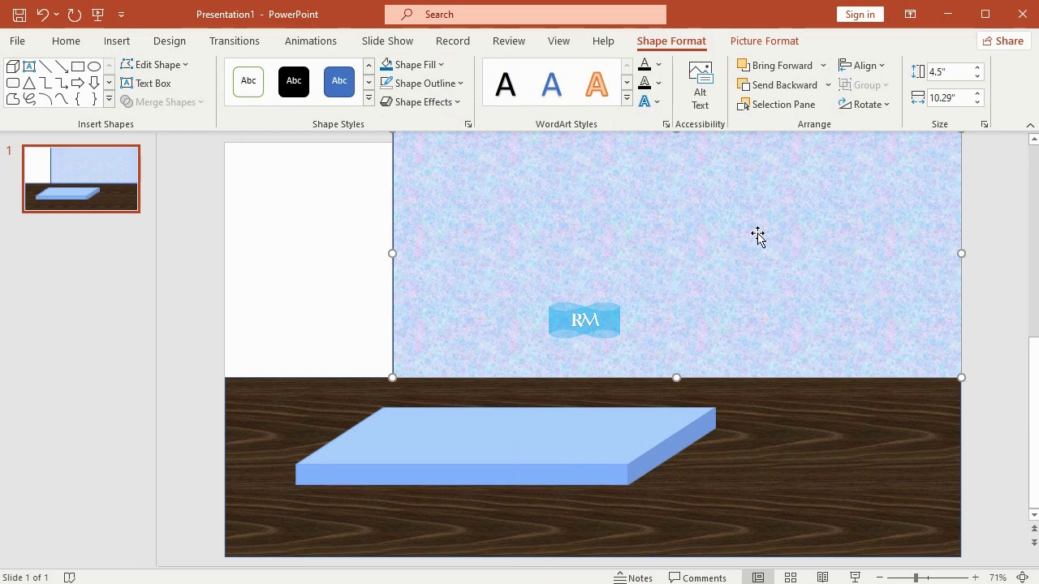
pyautogui.click(457, 83)
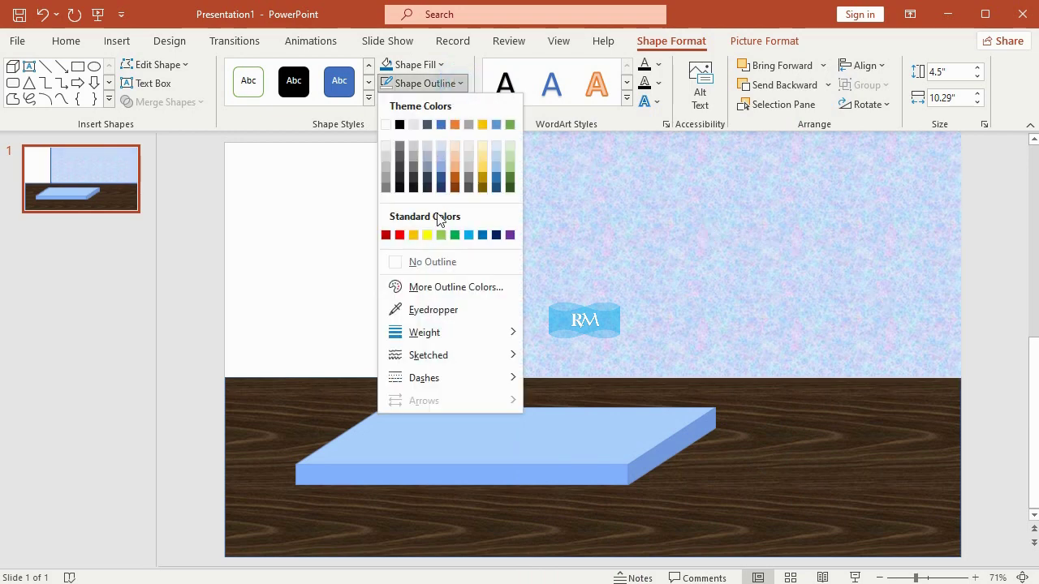
pyautogui.click(438, 265)
pyautogui.scroll(1, 897, 248)
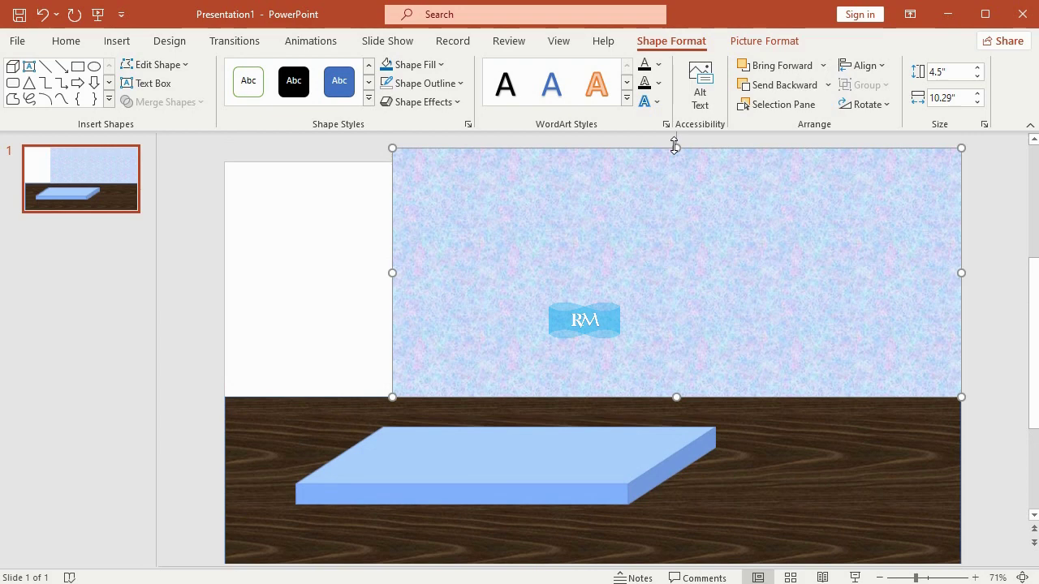
pyautogui.moveTo(682, 250); pyautogui.dragTo(689, 249)
pyautogui.scroll(-1, 686, 249)
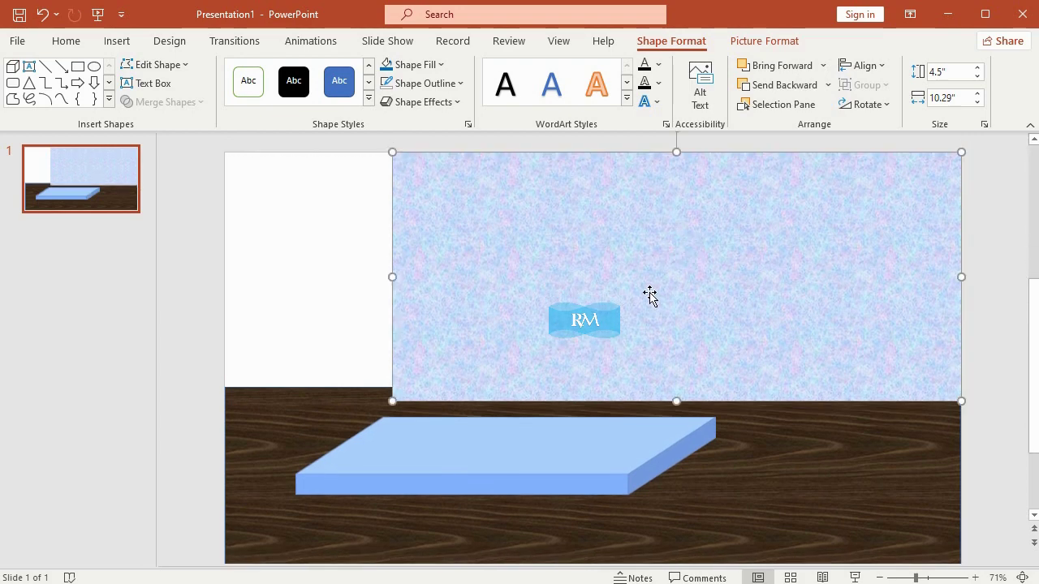
pyautogui.click(123, 42)
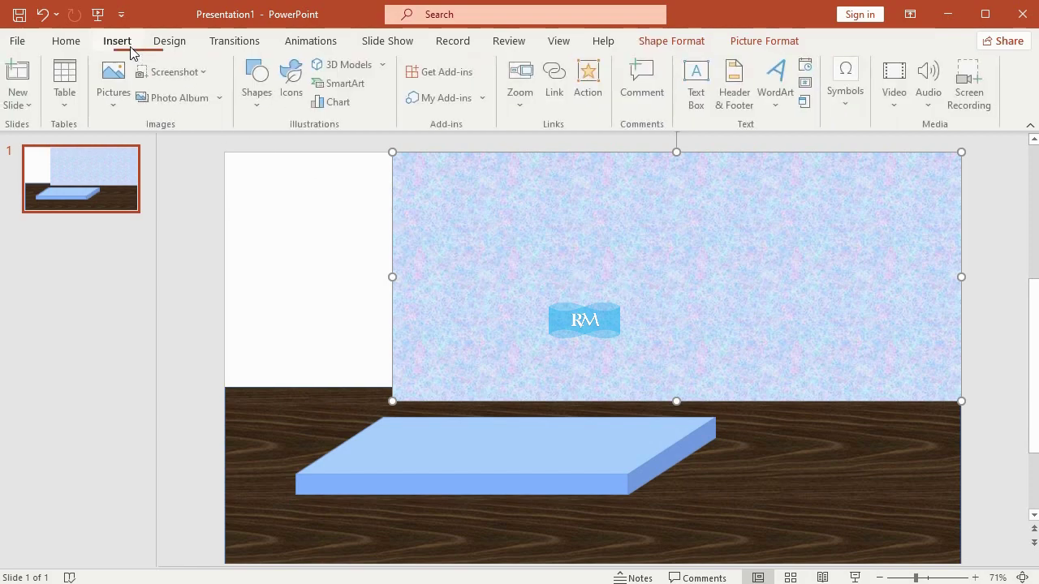
pyautogui.click(259, 105)
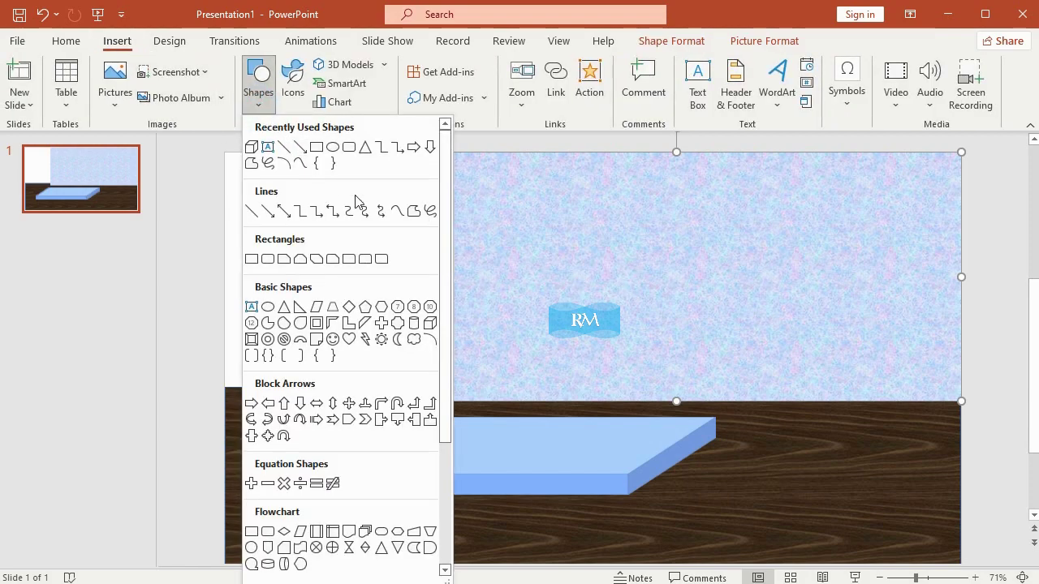
pyautogui.click(413, 210)
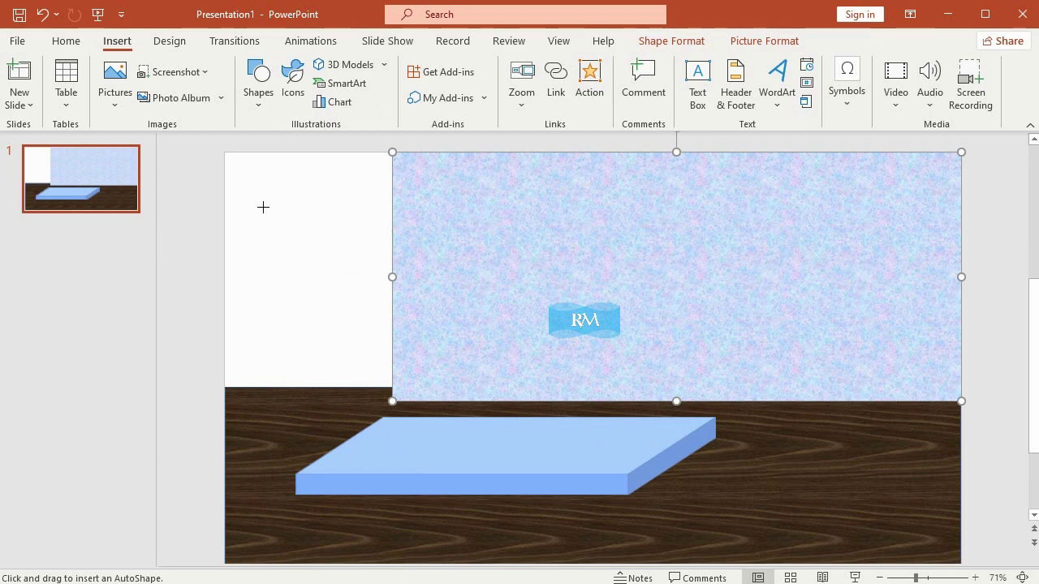
pyautogui.click(224, 152)
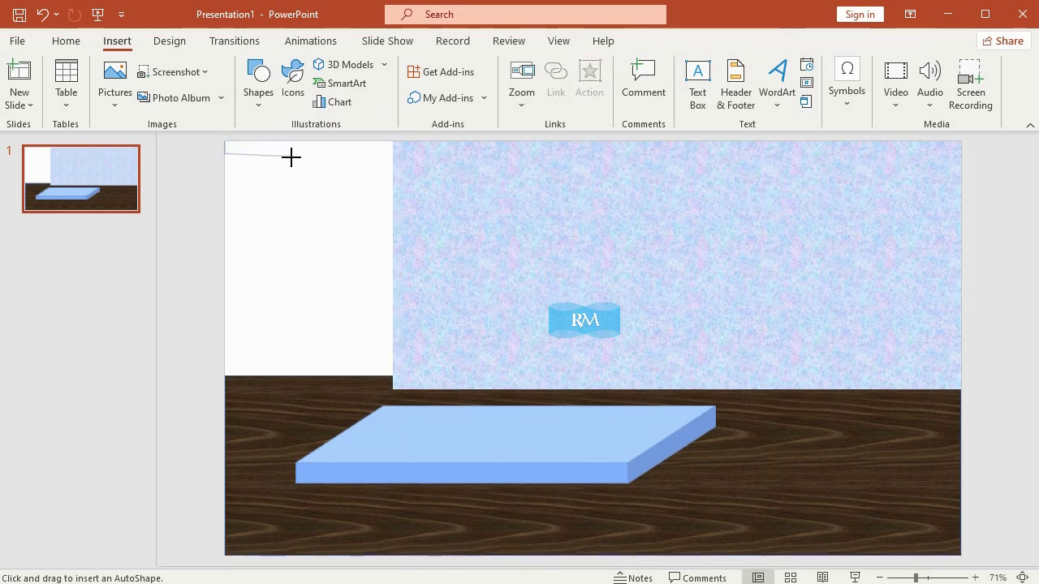
pyautogui.click(292, 157)
pyautogui.doubleClick(293, 163)
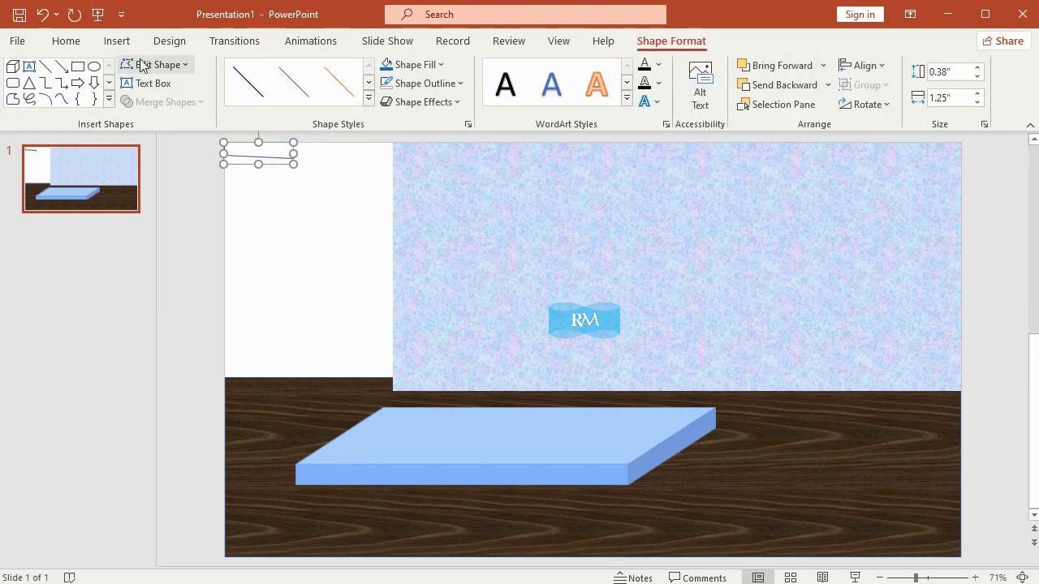
pyautogui.click(42, 14)
pyautogui.click(117, 40)
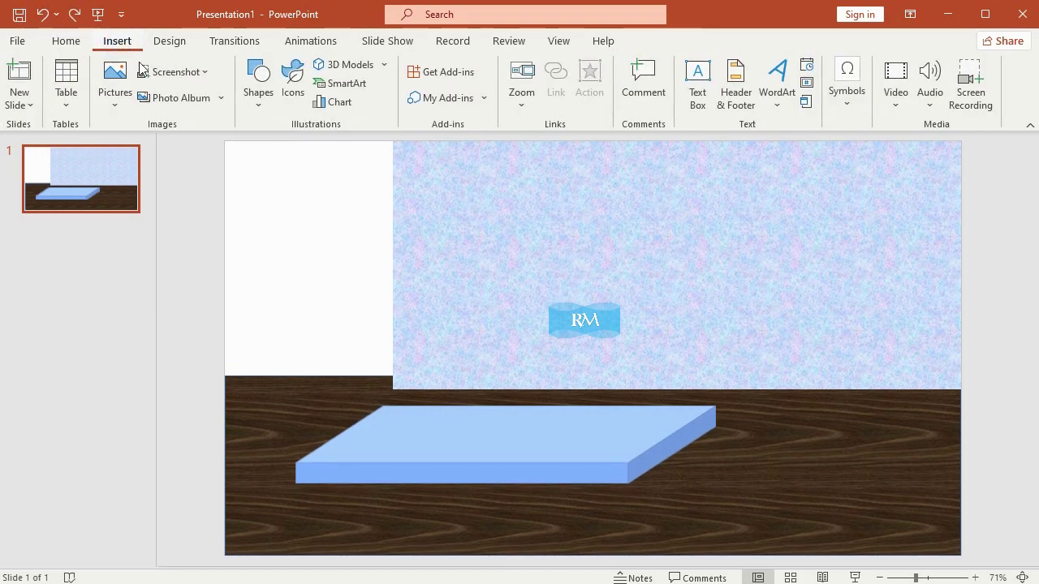
# Draw a four-point freeform left wall from the slide's top-left to the back wall corners, filled standard blue
pyautogui.click(258, 85)
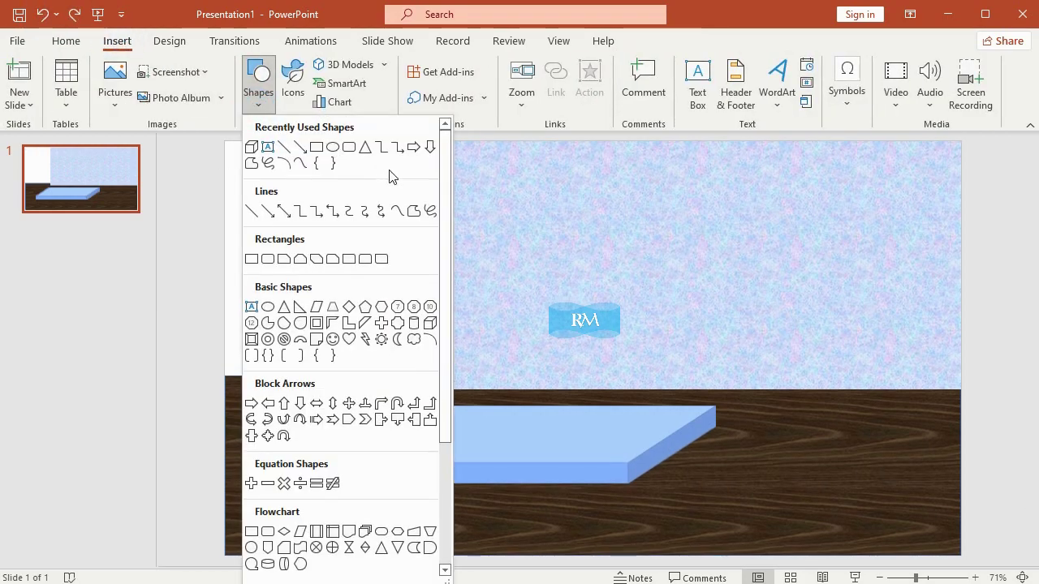
pyautogui.click(415, 212)
pyautogui.click(224, 141)
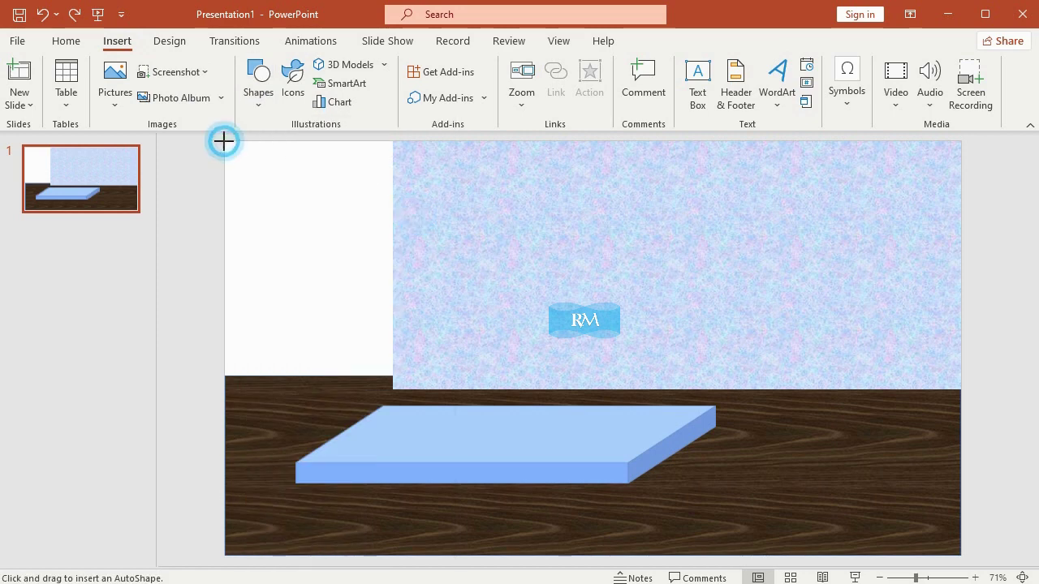
pyautogui.click(392, 142)
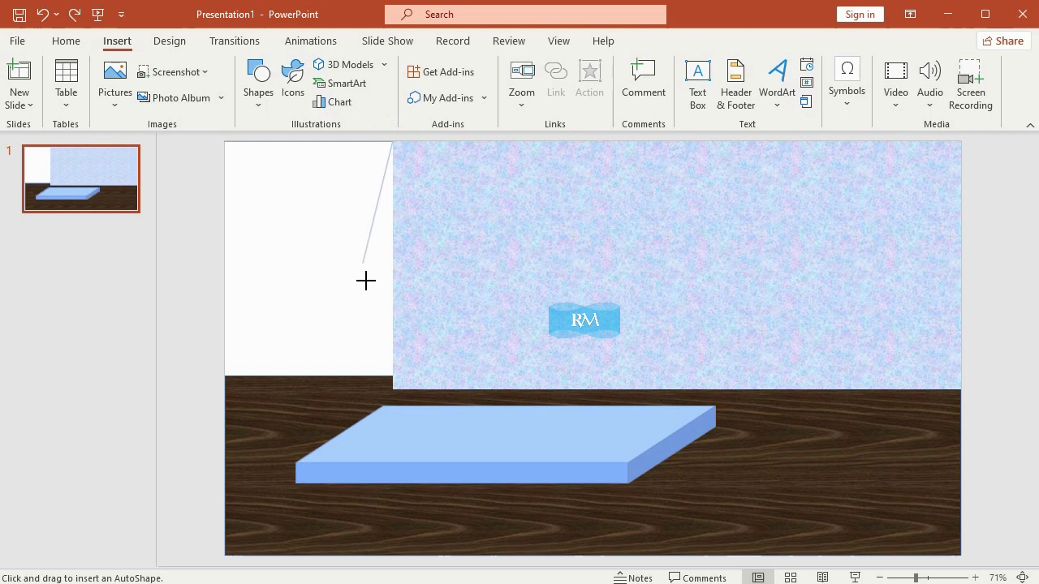
pyautogui.click(393, 390)
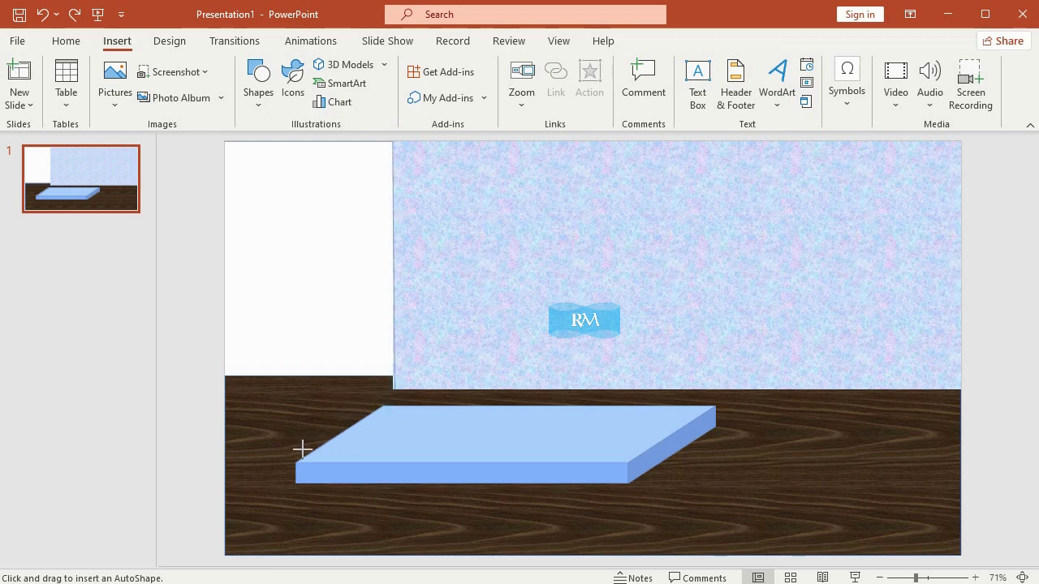
pyautogui.click(223, 508)
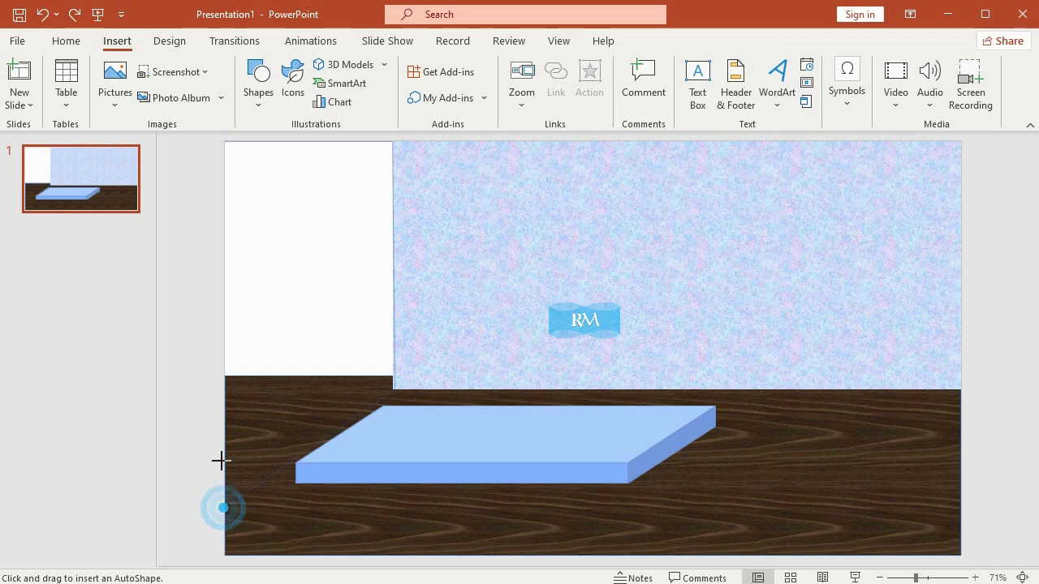
pyautogui.click(224, 142)
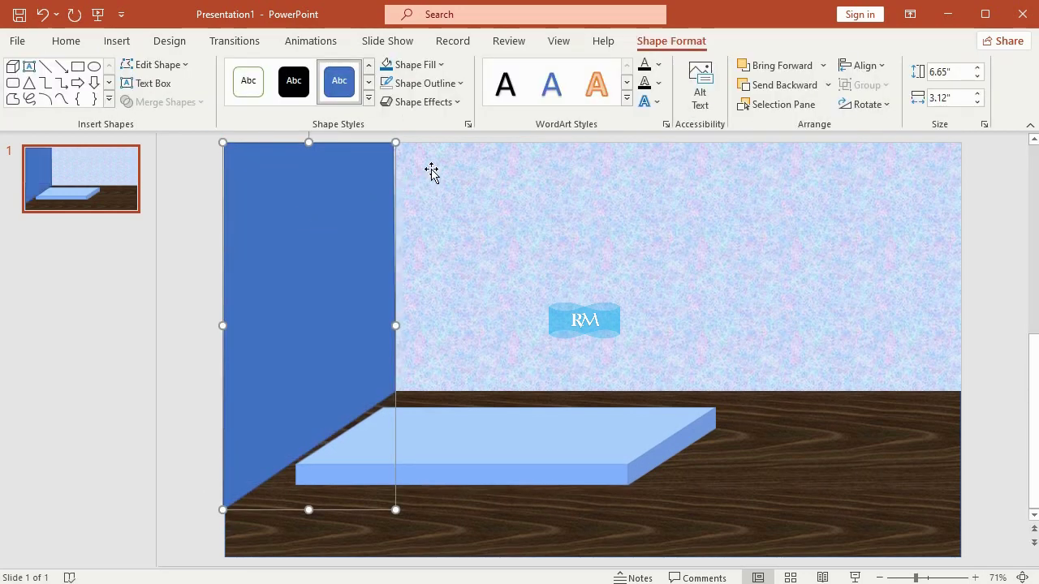
pyautogui.click(439, 69)
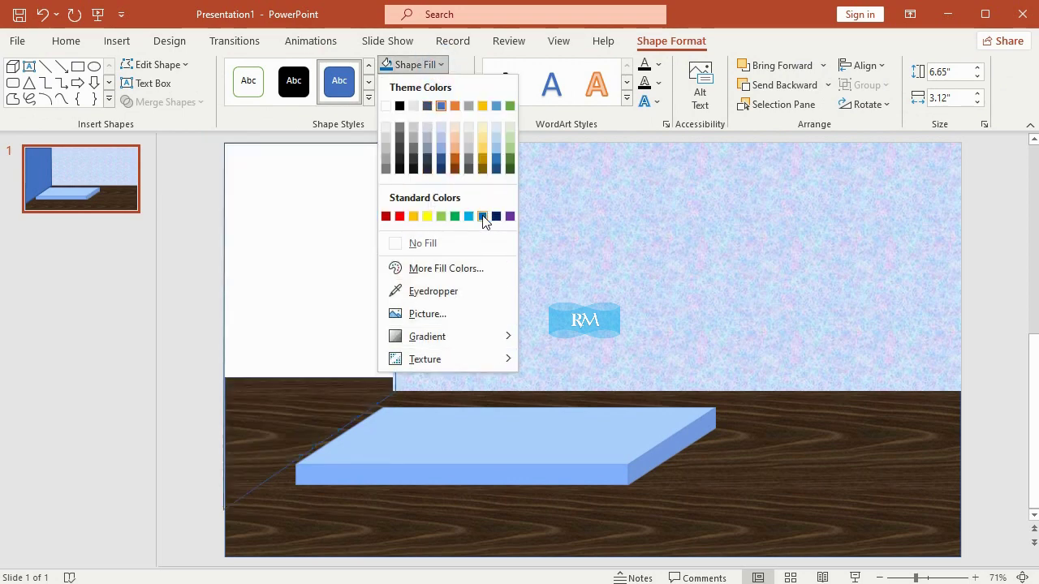
pyautogui.click(482, 215)
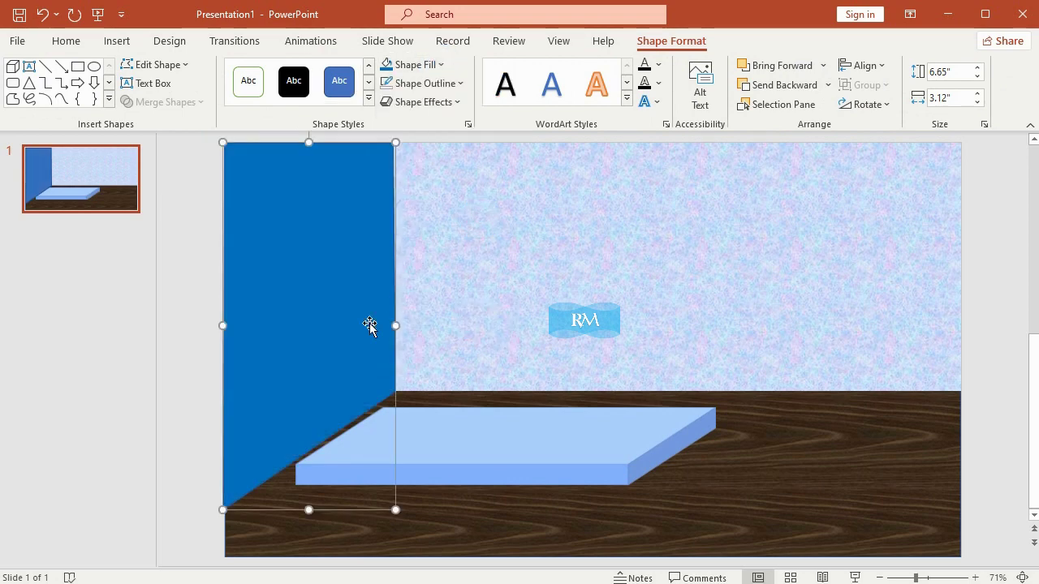
# Use Edit Points to move the side wall's bottom-left vertex up along the left edge
pyautogui.click(183, 65)
pyautogui.click(185, 113)
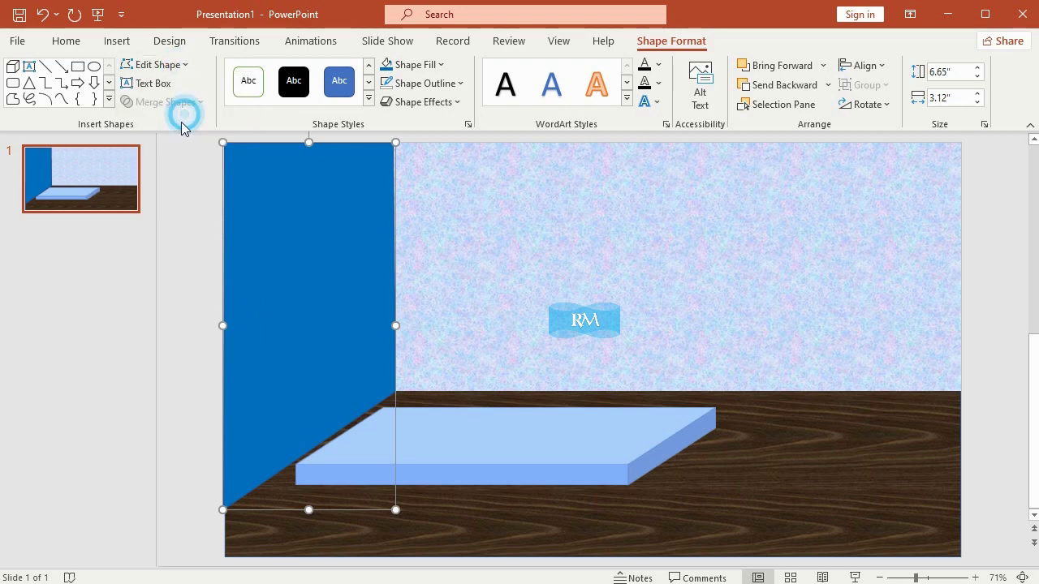
pyautogui.click(222, 508)
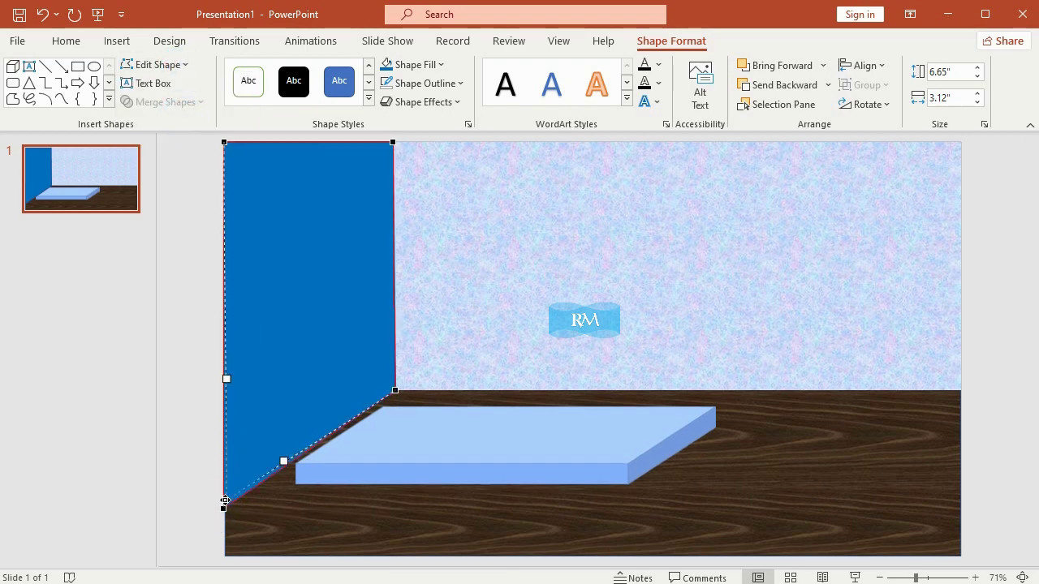
pyautogui.moveTo(220, 502); pyautogui.dragTo(221, 502)
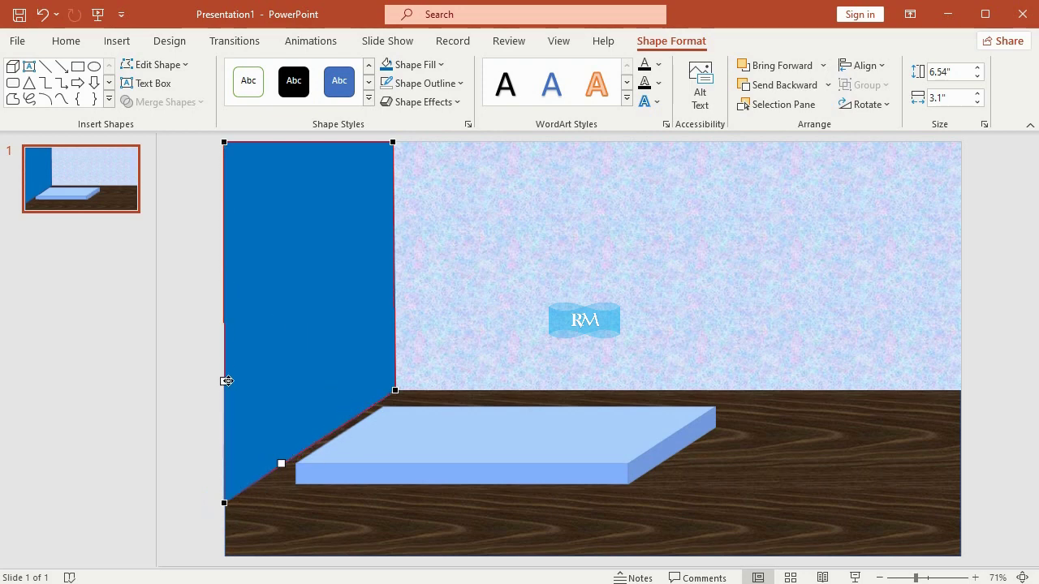
pyautogui.moveTo(226, 506); pyautogui.dragTo(223, 508)
pyautogui.click(180, 426)
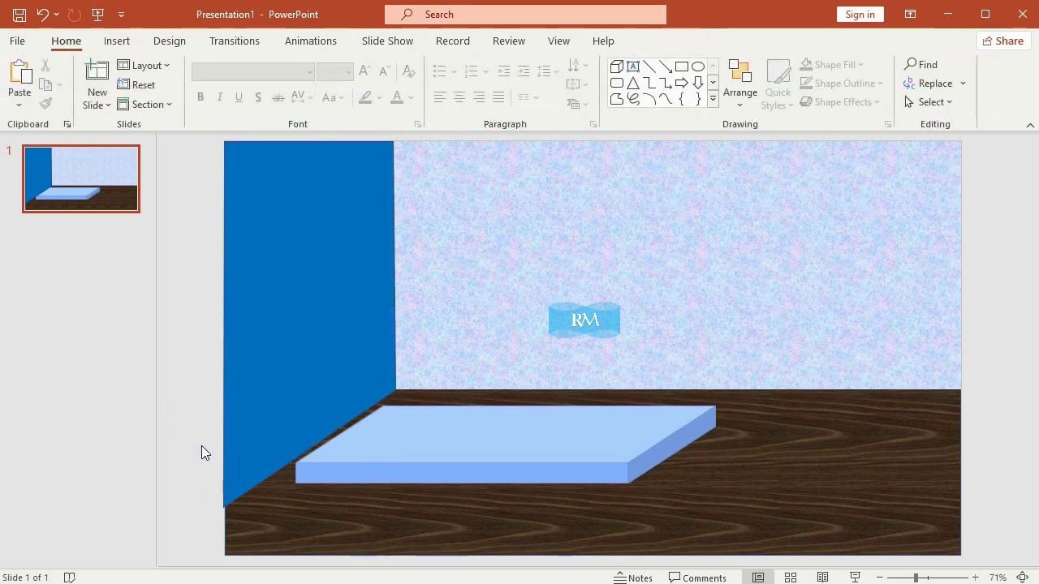
pyautogui.click(236, 413)
pyautogui.click(159, 65)
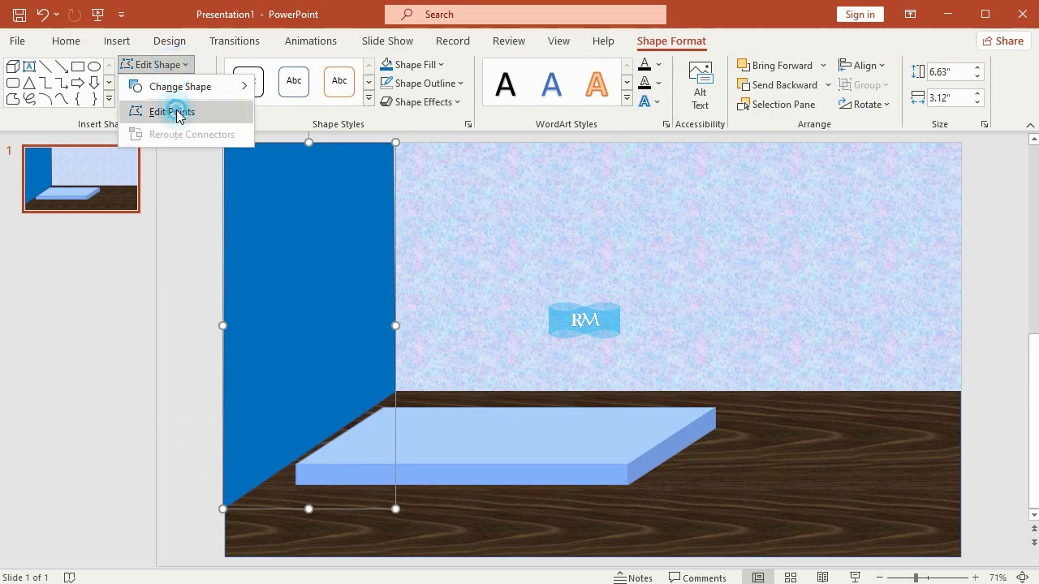
pyautogui.click(175, 109)
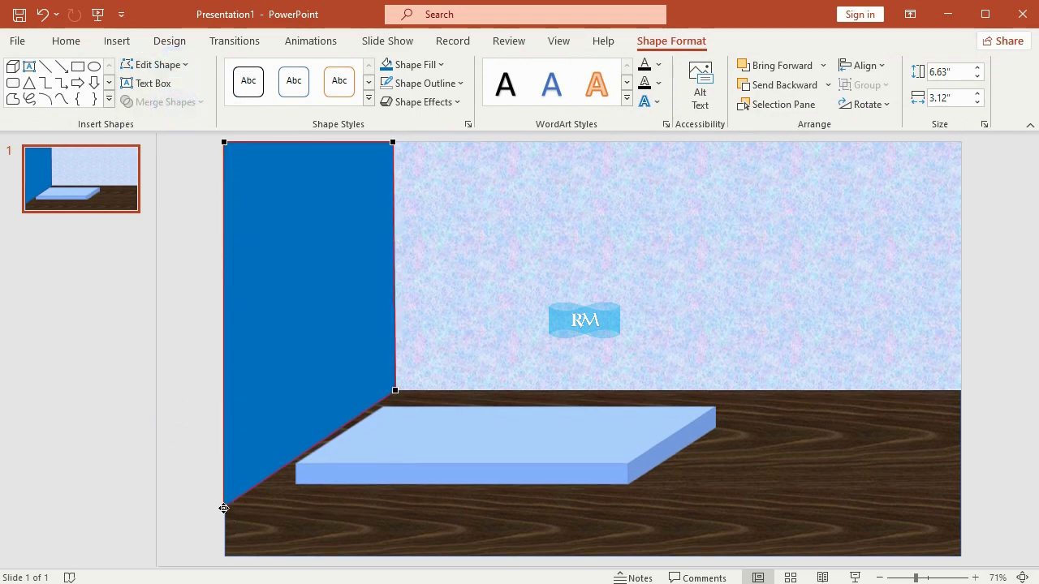
pyautogui.moveTo(223, 508); pyautogui.dragTo(224, 500)
pyautogui.click(181, 428)
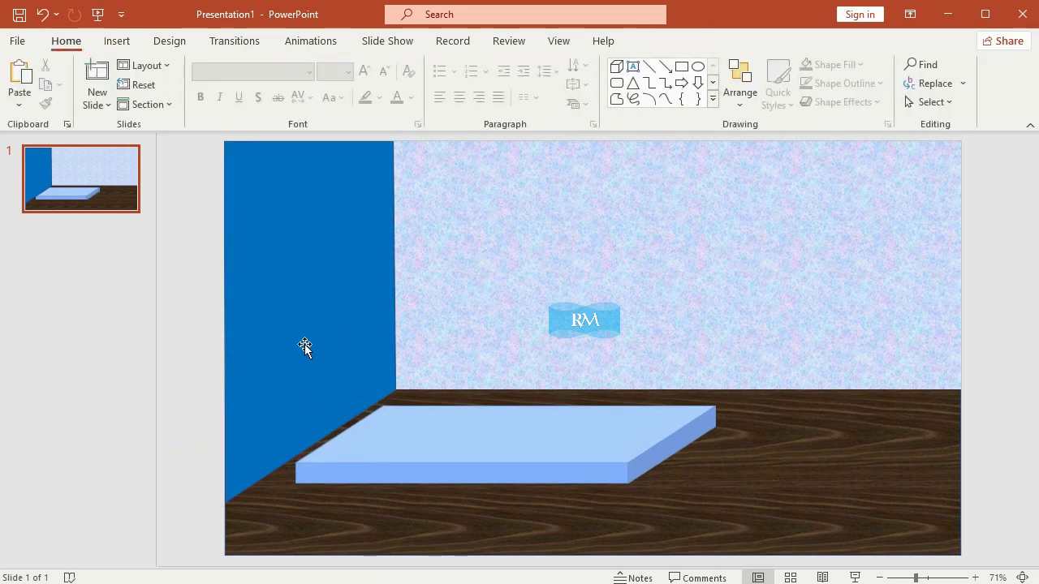
# Trace a first freeform outline along the wall bases, then undo it
pyautogui.click(119, 40)
pyautogui.click(259, 103)
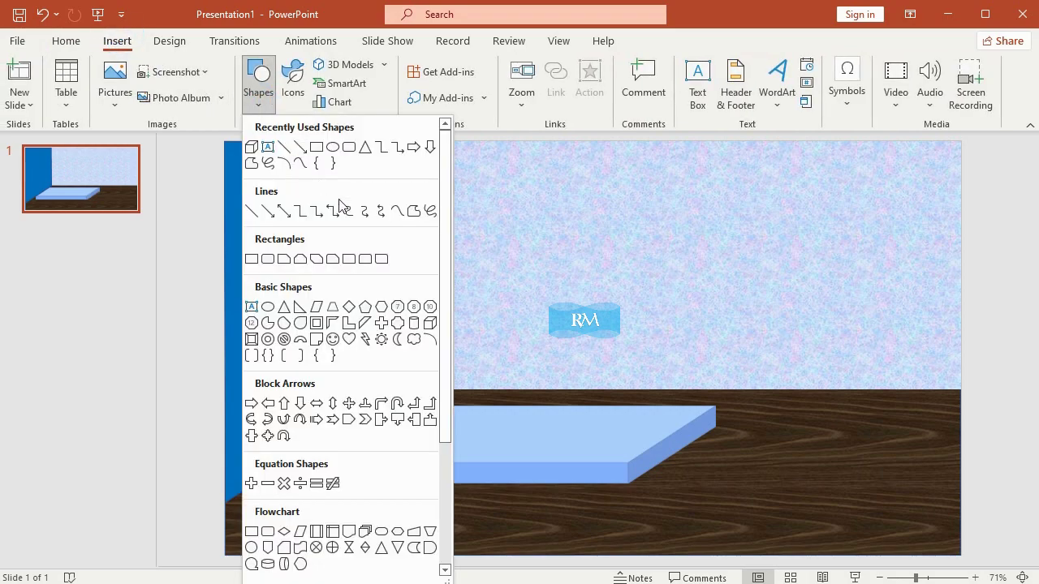
pyautogui.click(413, 211)
pyautogui.moveTo(226, 467); pyautogui.dragTo(369, 389)
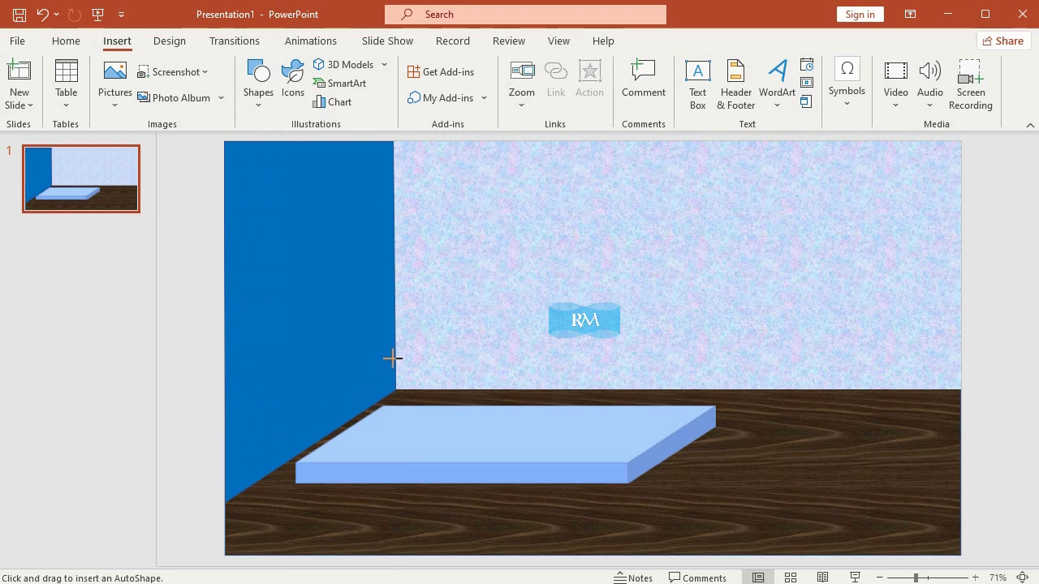
pyautogui.moveTo(394, 357); pyautogui.dragTo(951, 355)
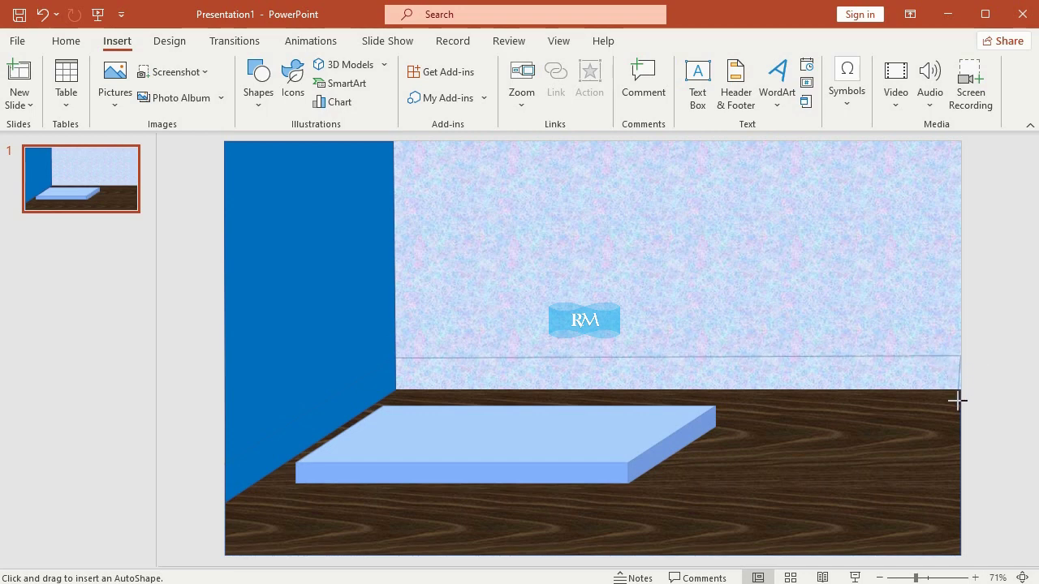
pyautogui.click(960, 390)
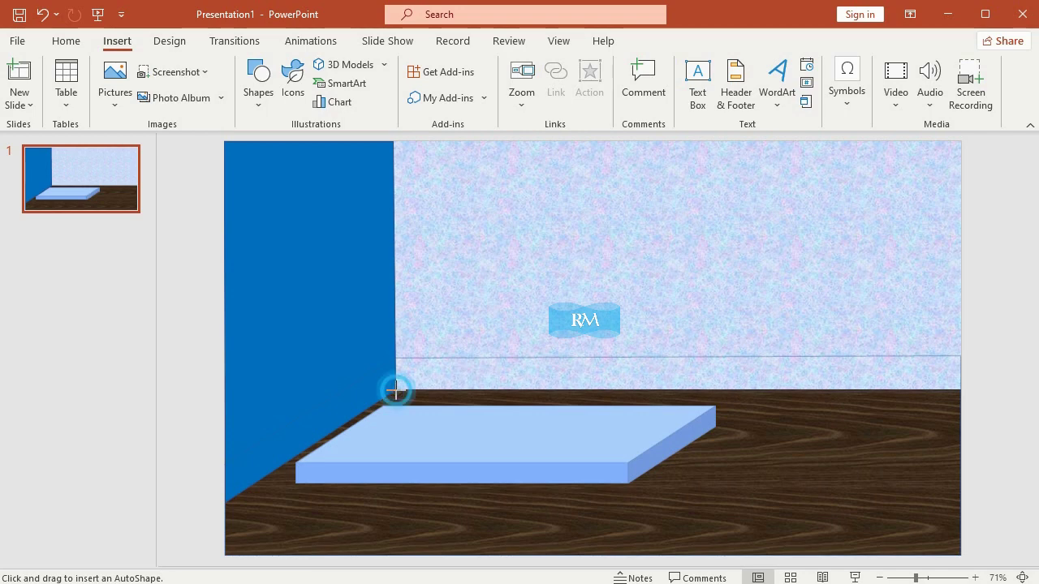
pyautogui.click(395, 390)
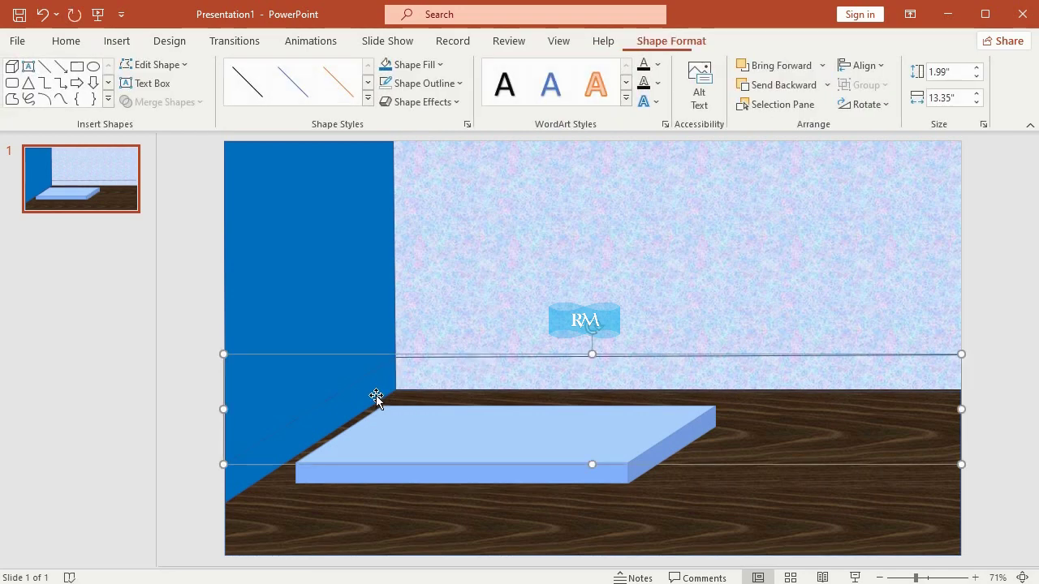
pyautogui.click(42, 14)
# Redraw the freeform baseboard from the back wall corner to the right edge, floor line, and left wall
pyautogui.click(114, 41)
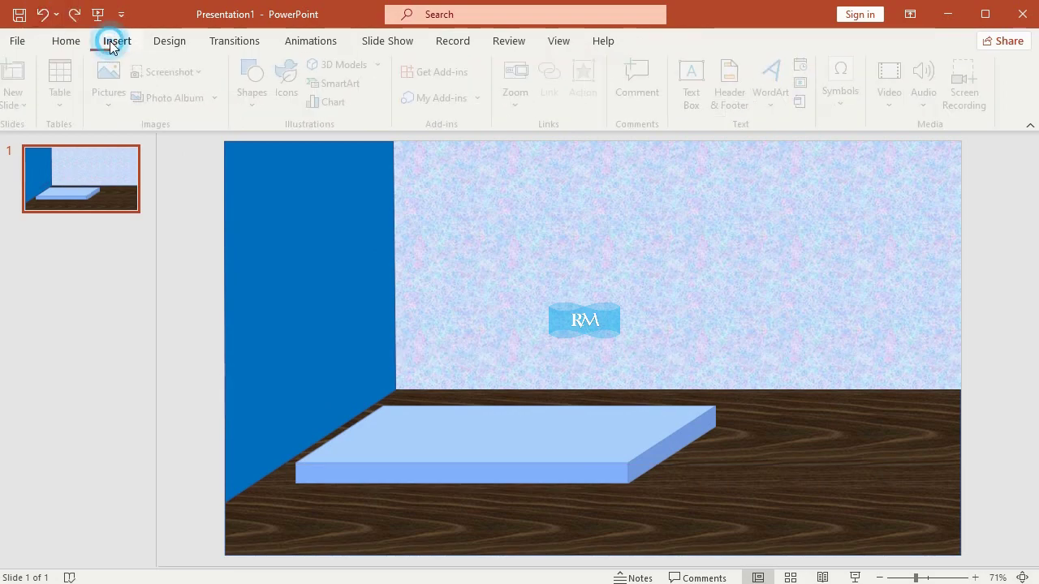
pyautogui.click(255, 107)
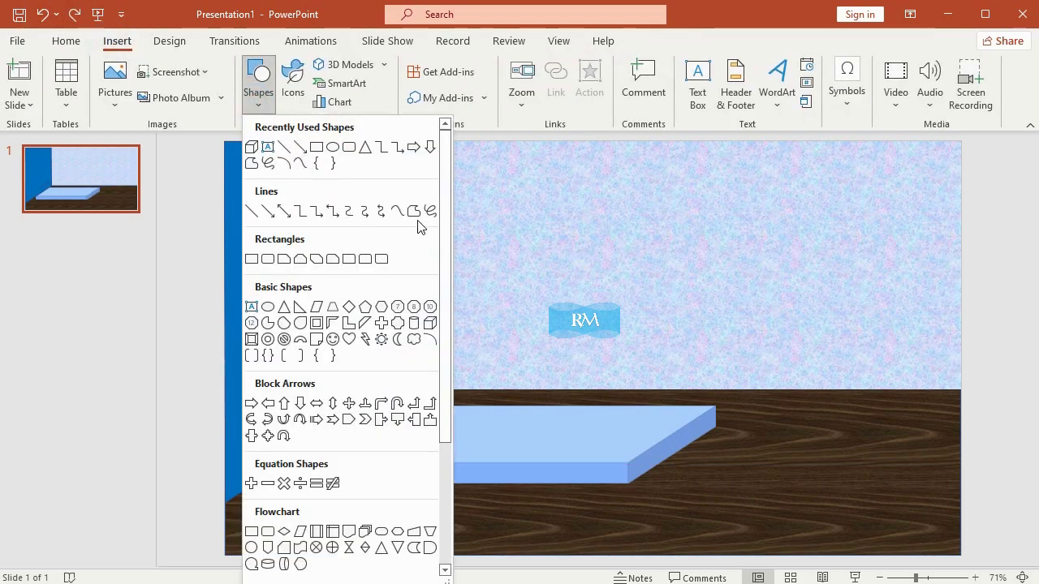
pyautogui.click(415, 212)
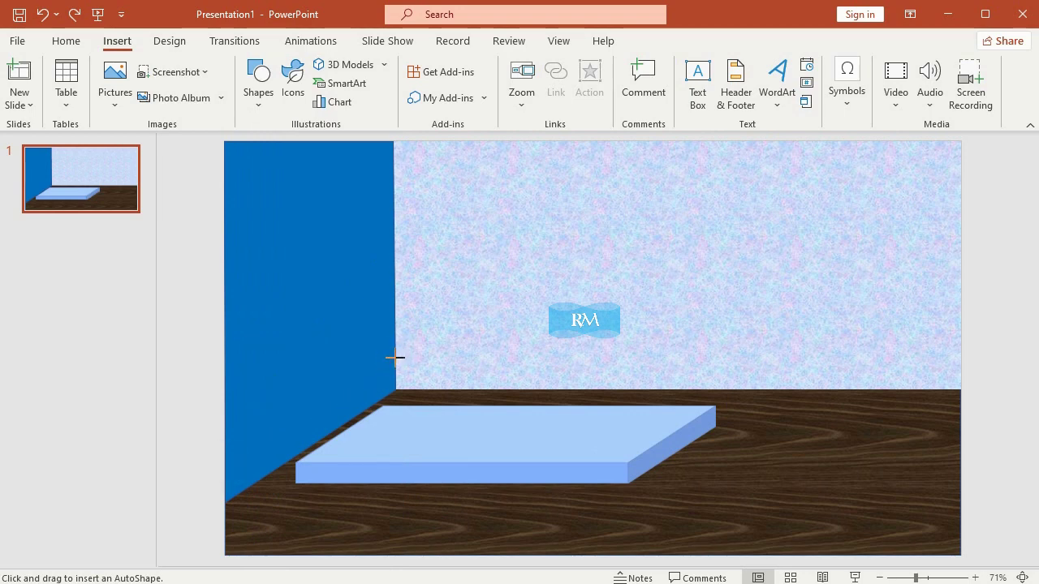
pyautogui.moveTo(396, 357); pyautogui.dragTo(960, 355)
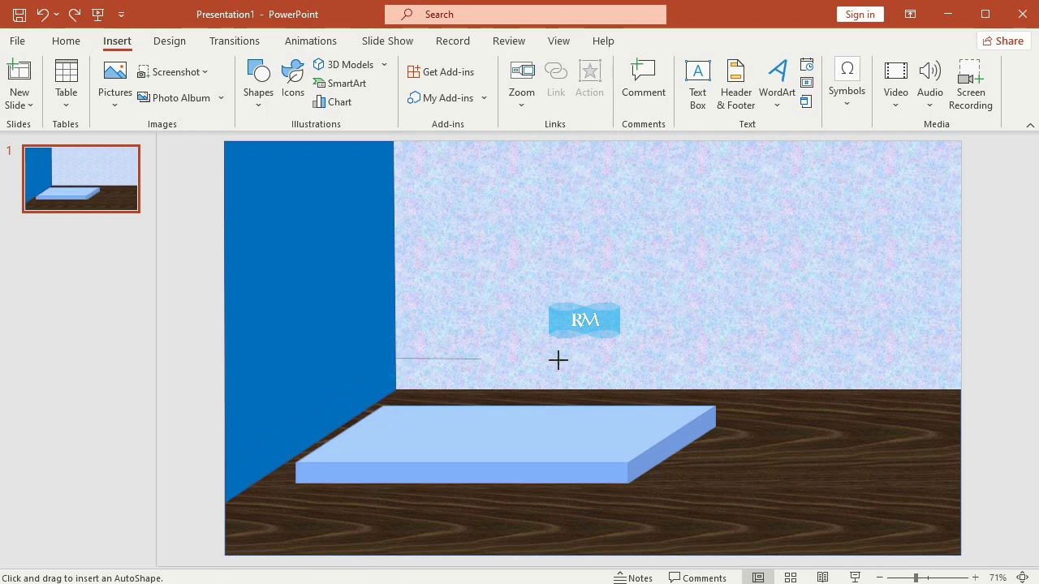
pyautogui.click(960, 355)
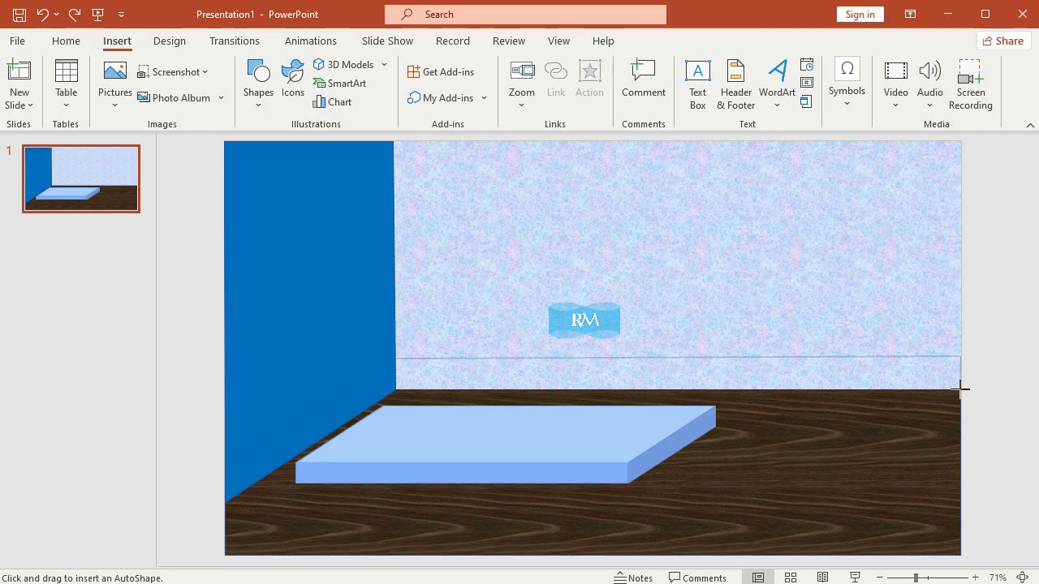
pyautogui.click(960, 390)
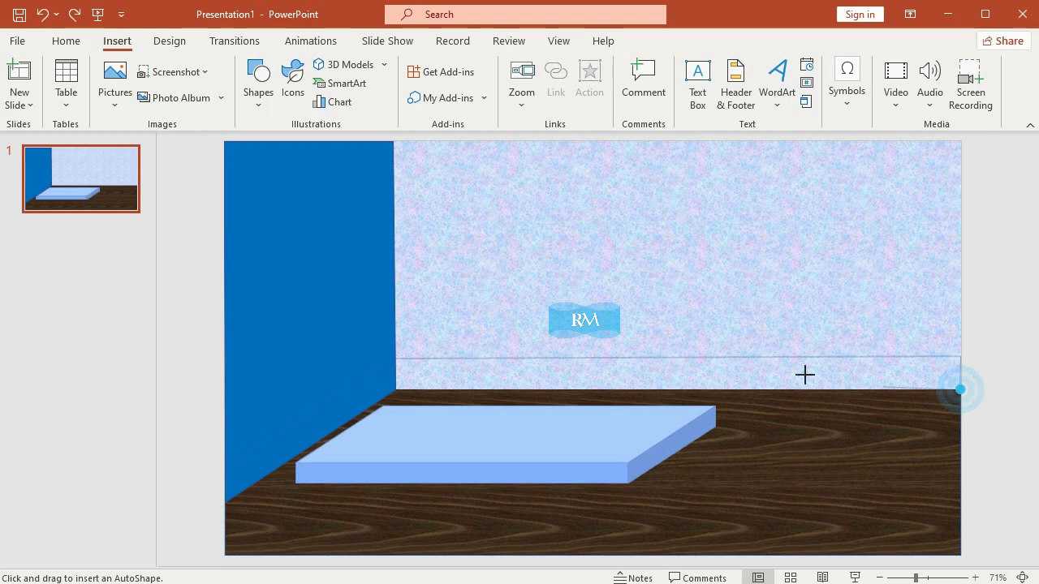
pyautogui.click(394, 389)
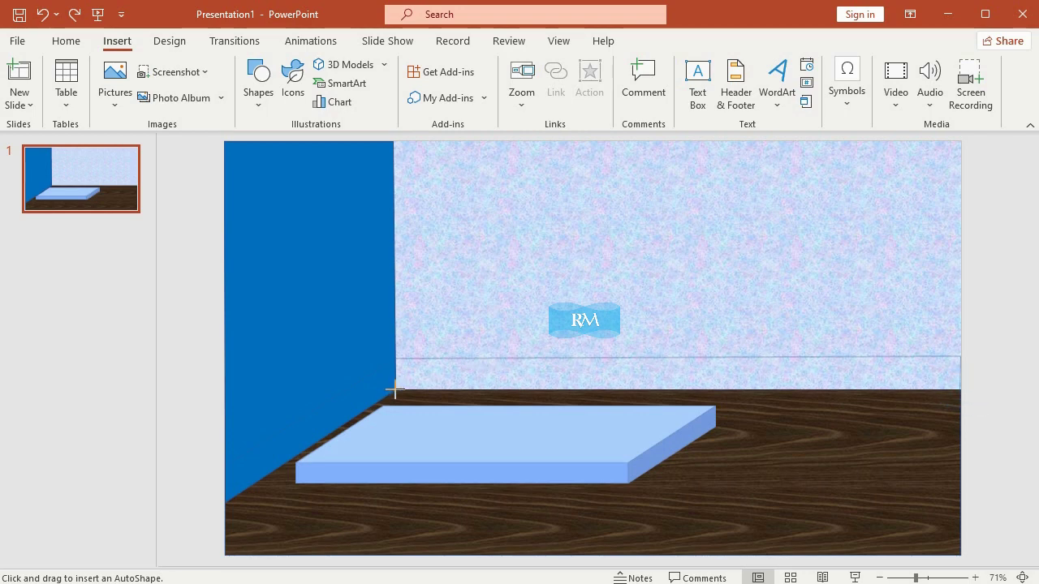
pyautogui.click(225, 504)
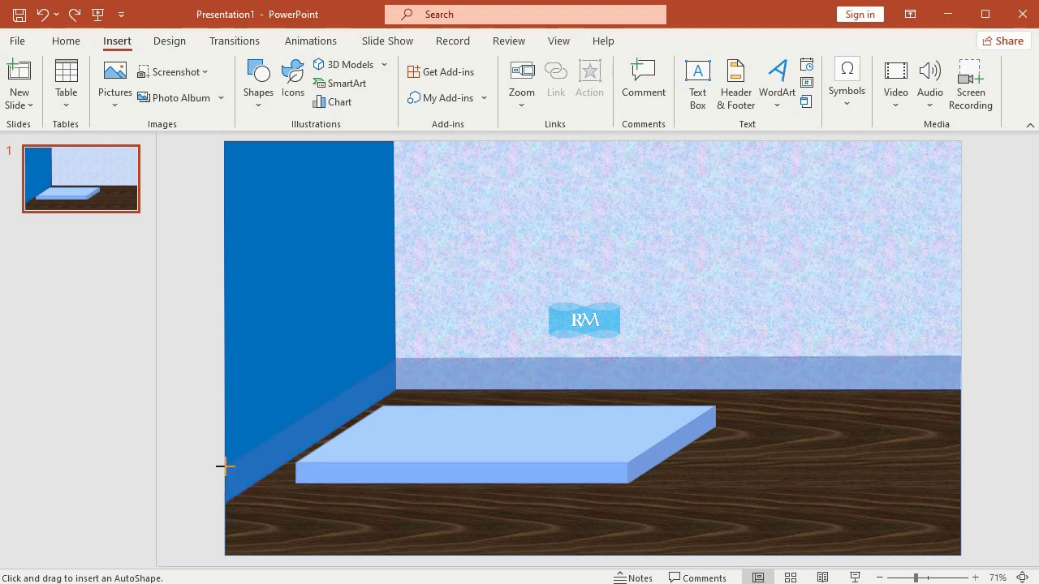
pyautogui.doubleClick(225, 469)
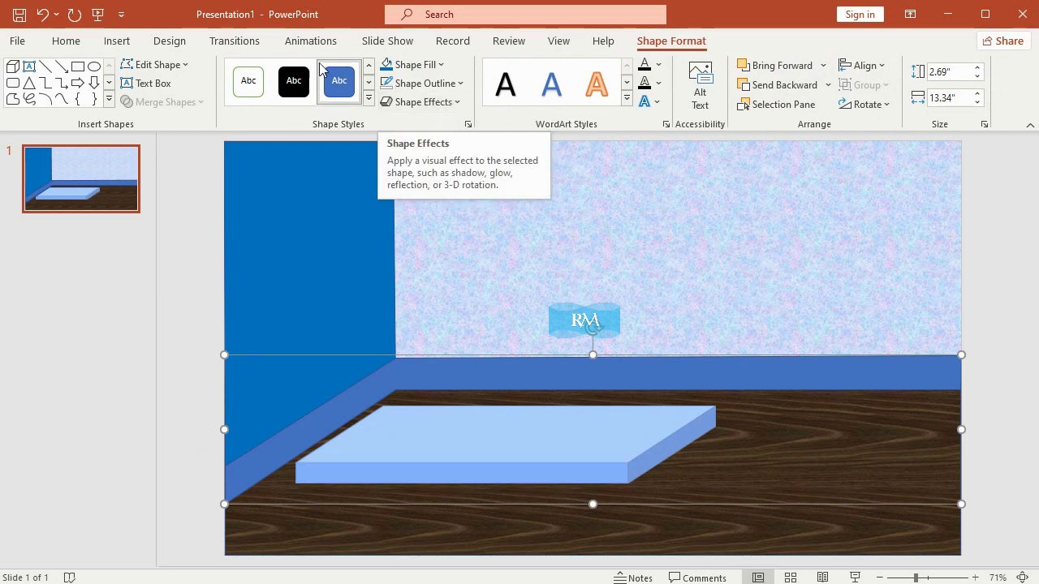
# Edit the strip's points to align its top-right corner with the wall line
pyautogui.click(153, 65)
pyautogui.click(160, 116)
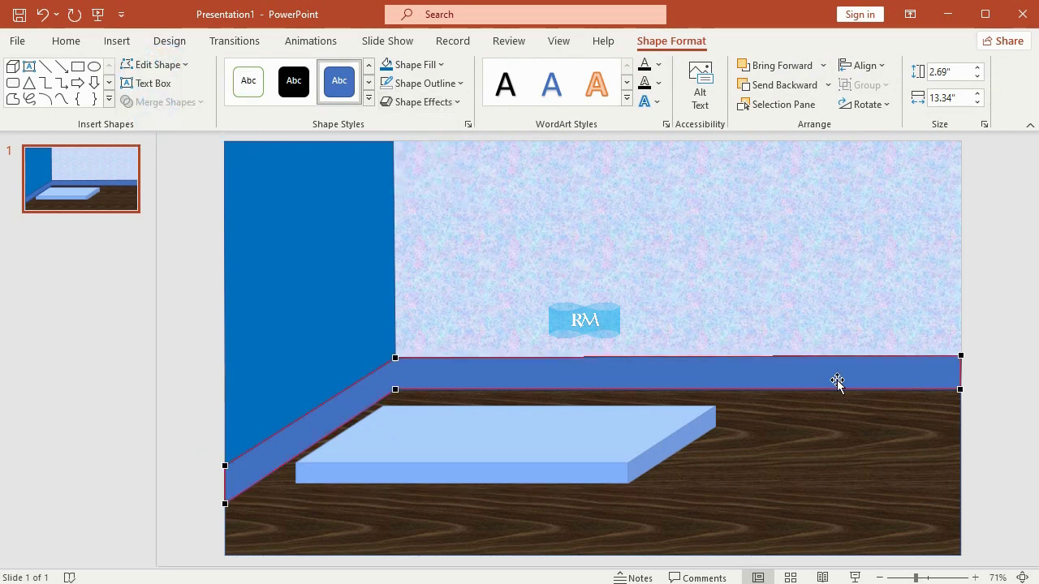
pyautogui.click(963, 357)
pyautogui.moveTo(963, 357); pyautogui.dragTo(962, 358)
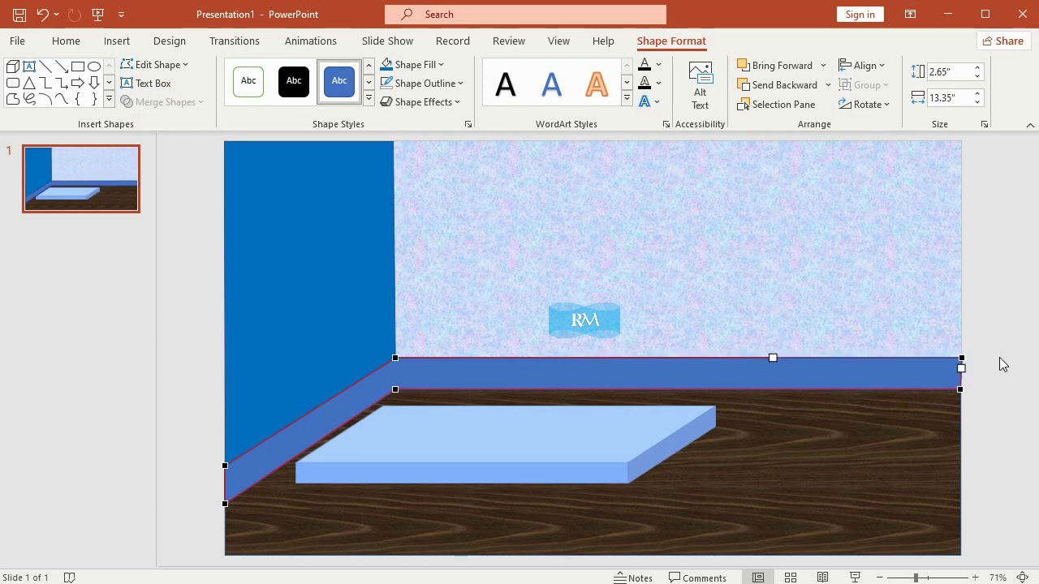
pyautogui.click(999, 357)
pyautogui.click(809, 368)
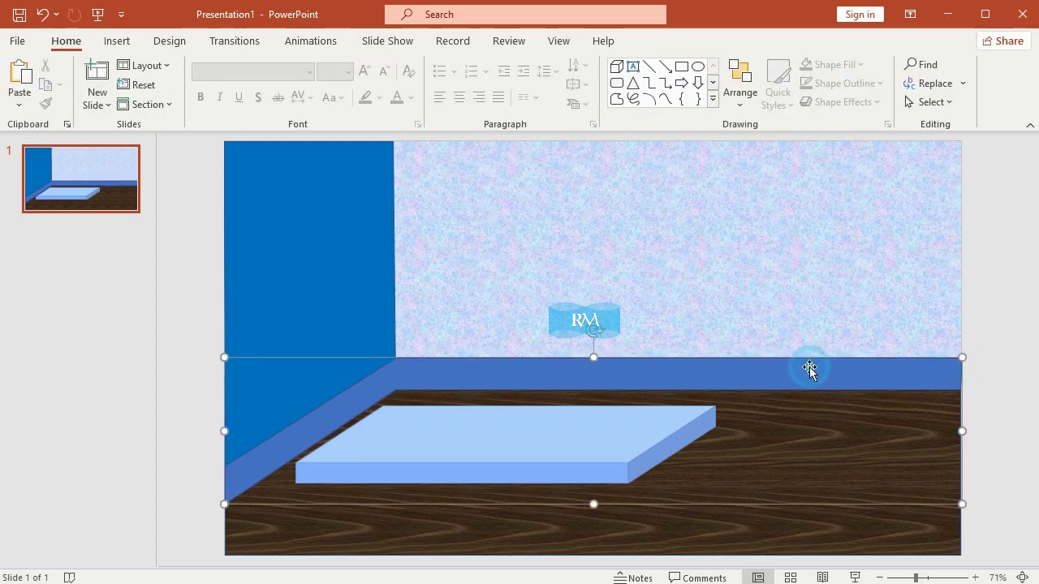
# Adjust the strip's bottom-right point at the slide's right edge
pyautogui.click(162, 65)
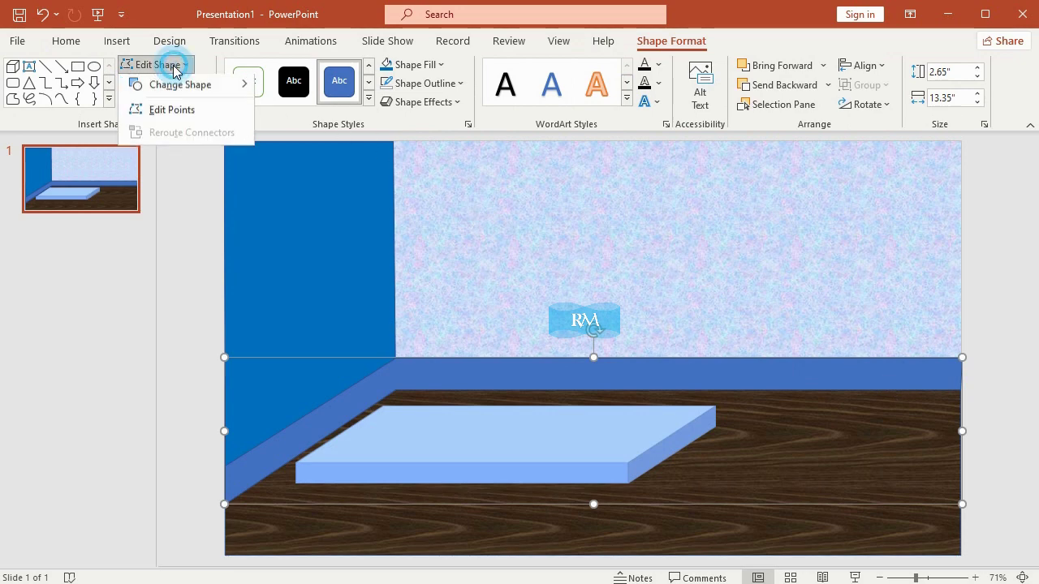
pyautogui.click(153, 109)
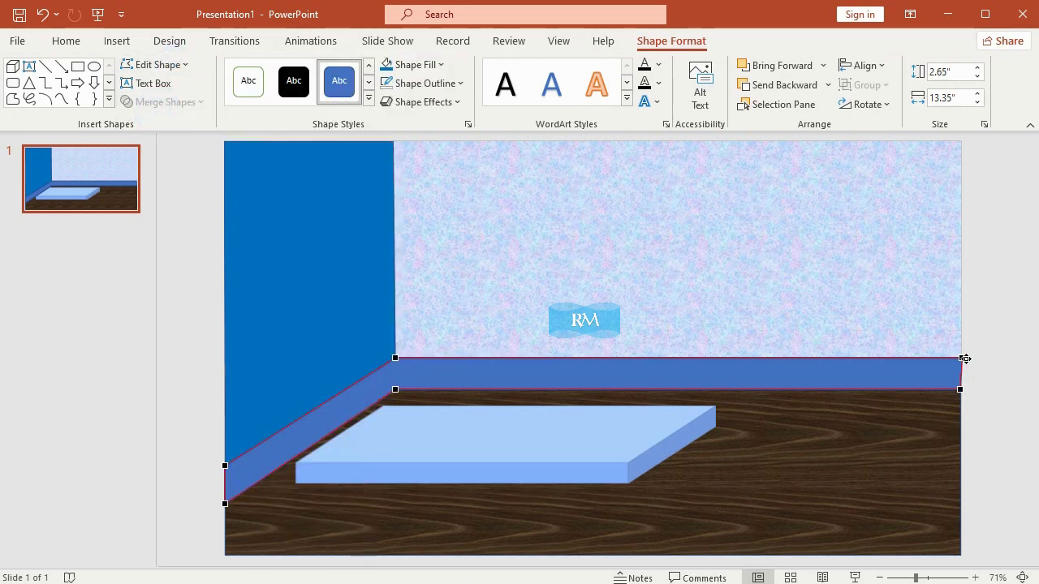
pyautogui.click(960, 390)
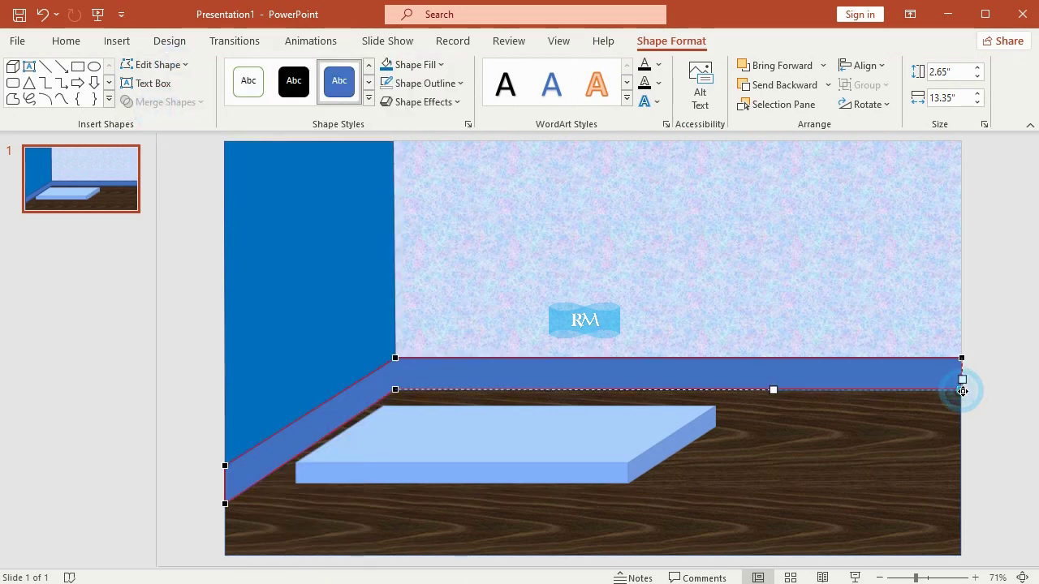
pyautogui.moveTo(960, 390); pyautogui.dragTo(958, 390)
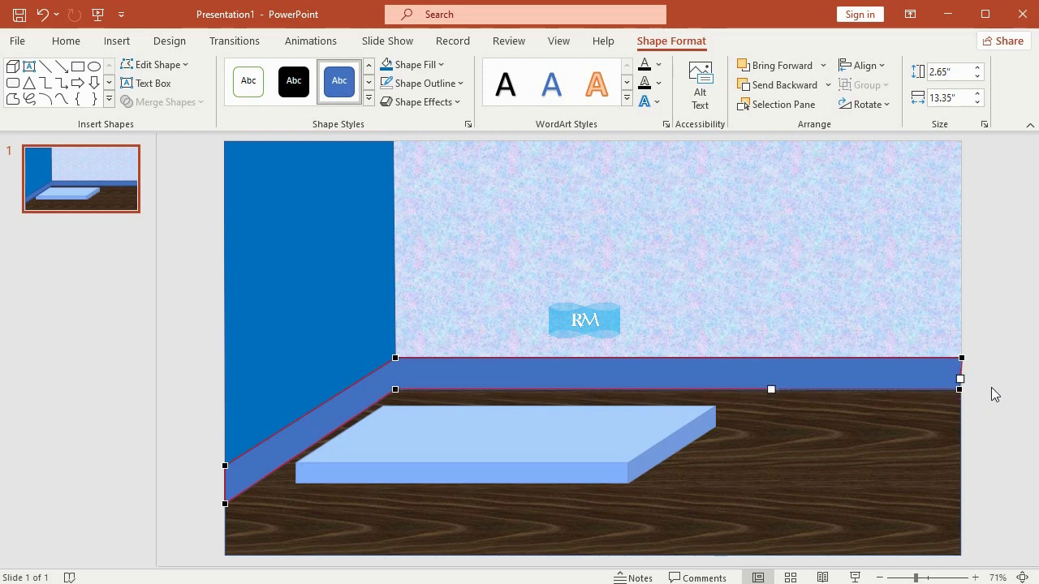
pyautogui.click(964, 357)
pyautogui.click(979, 350)
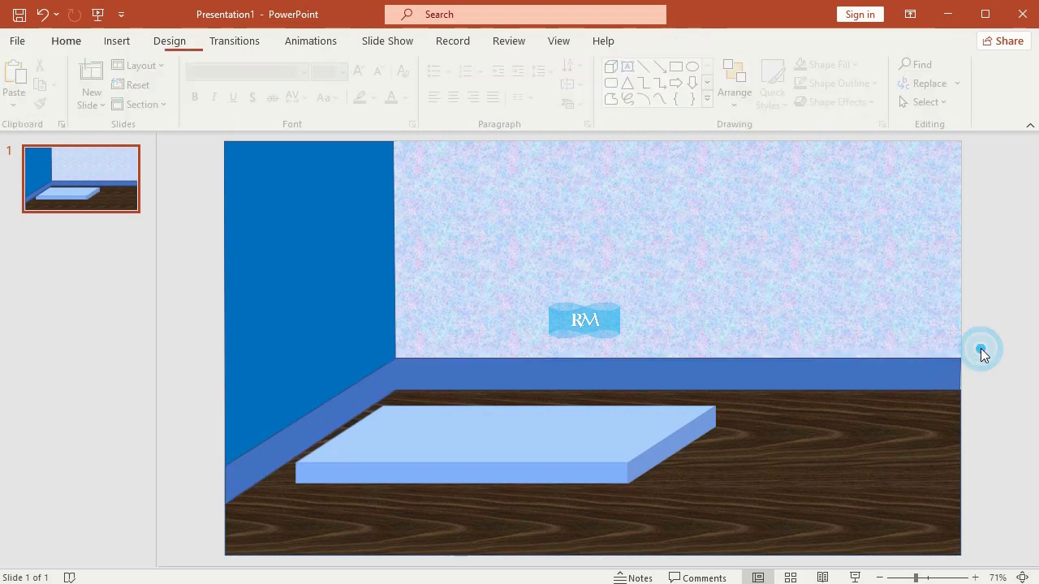
pyautogui.click(818, 366)
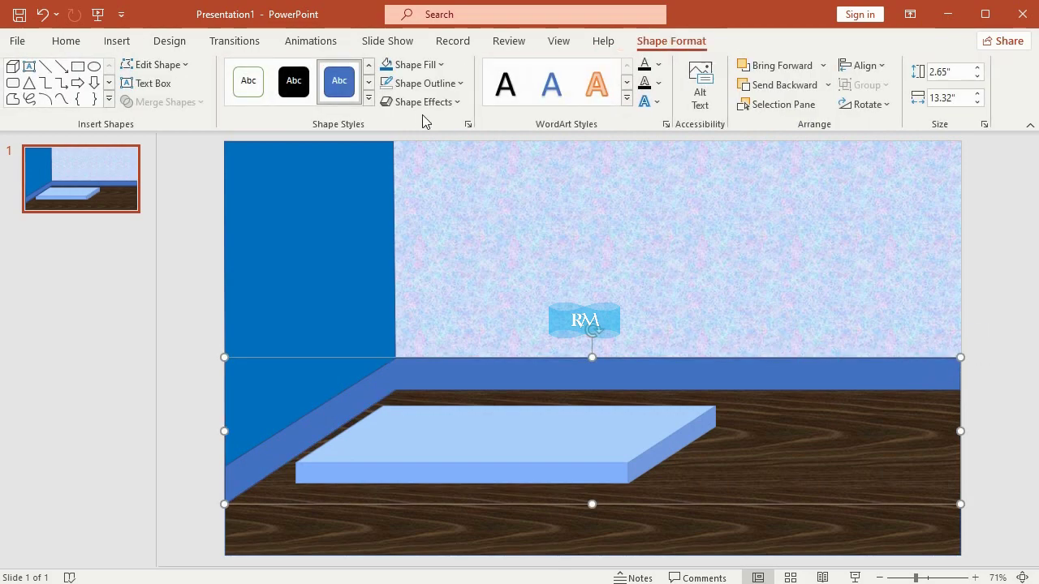
# Give the baseboard a Top bevel preset of 9 pt width and 6 pt height
pyautogui.click(408, 103)
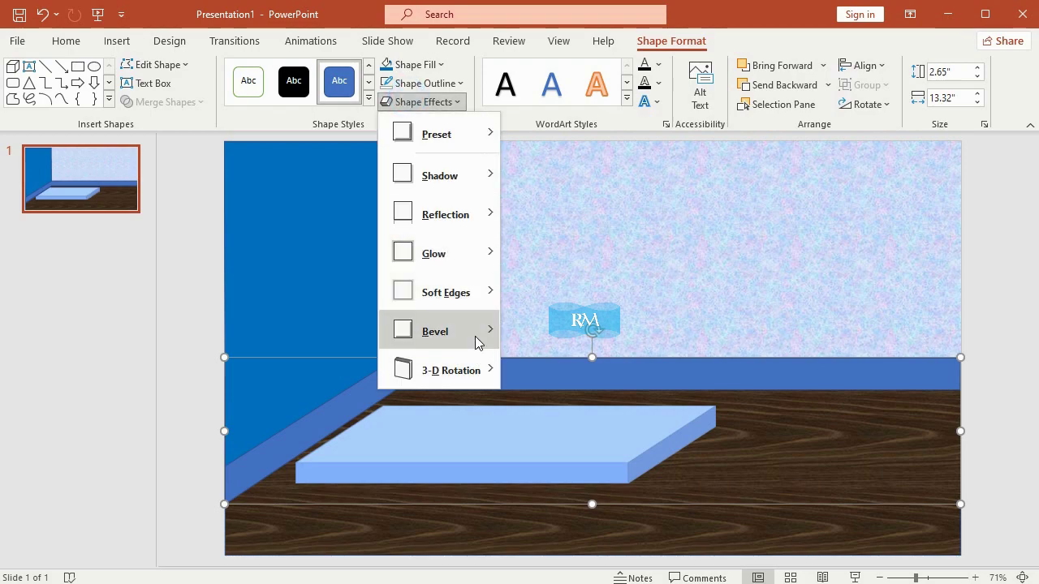
pyautogui.moveTo(459, 332)
pyautogui.click(579, 566)
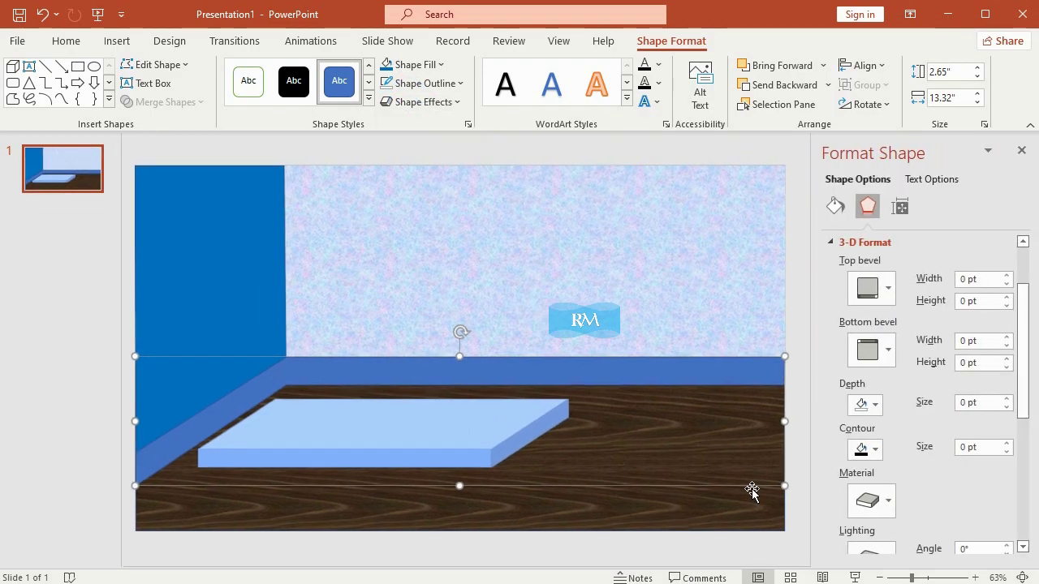
pyautogui.click(870, 288)
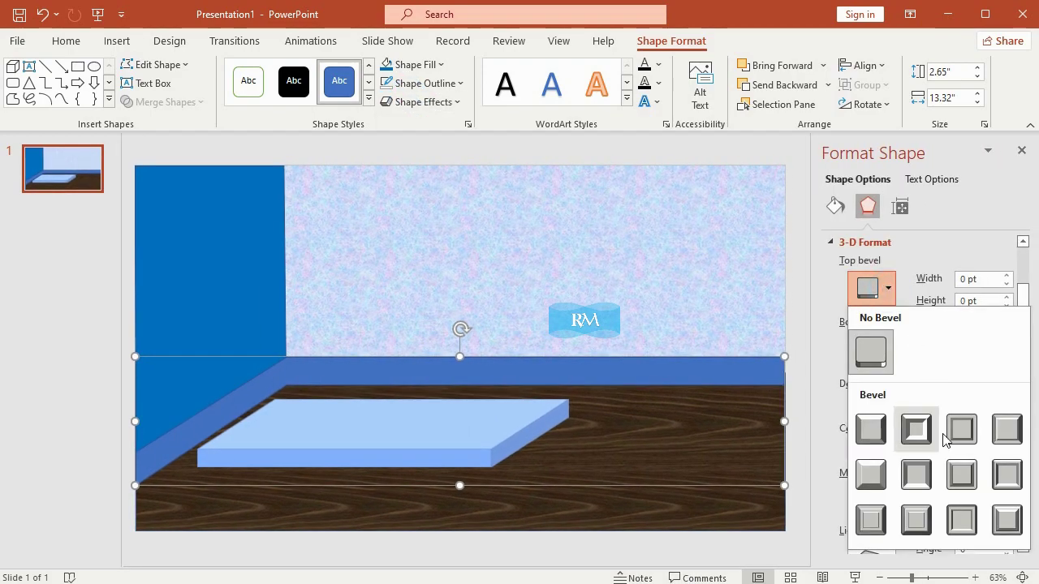
pyautogui.click(1008, 523)
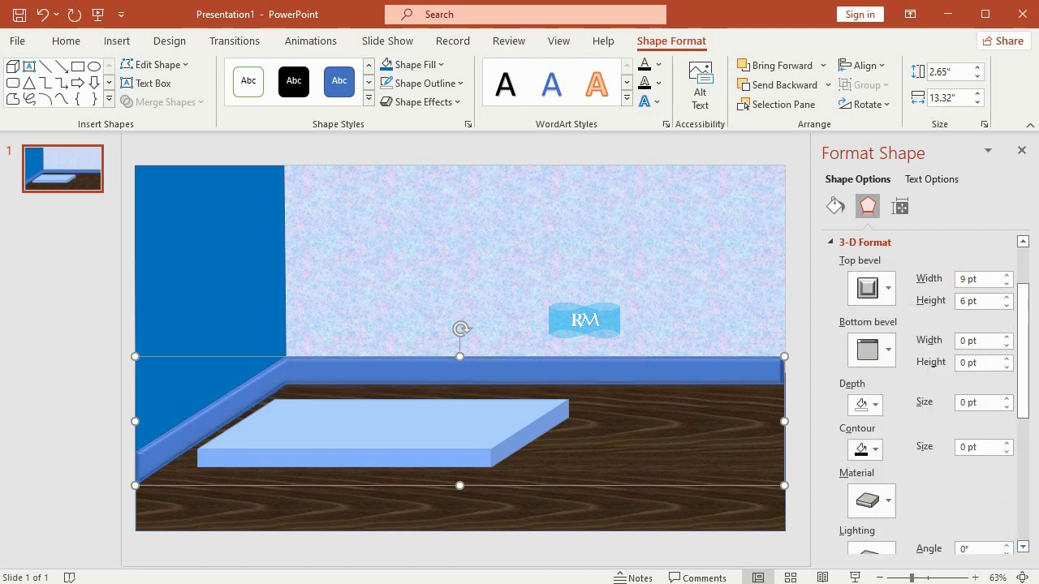
# Bring the light-blue slab in front of the baseboard and slide it left against the wall
pyautogui.click(1020, 149)
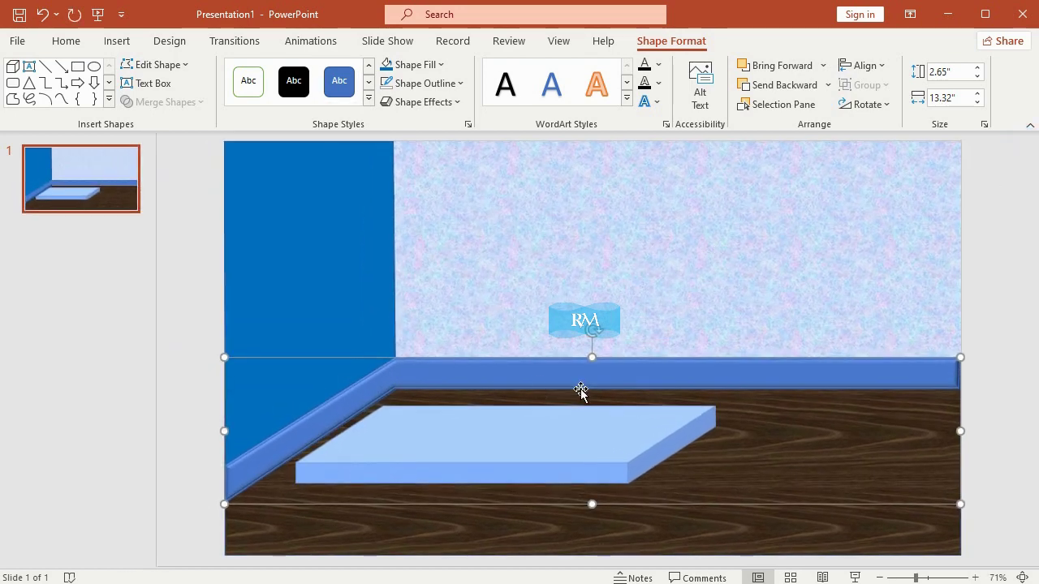
pyautogui.click(535, 438)
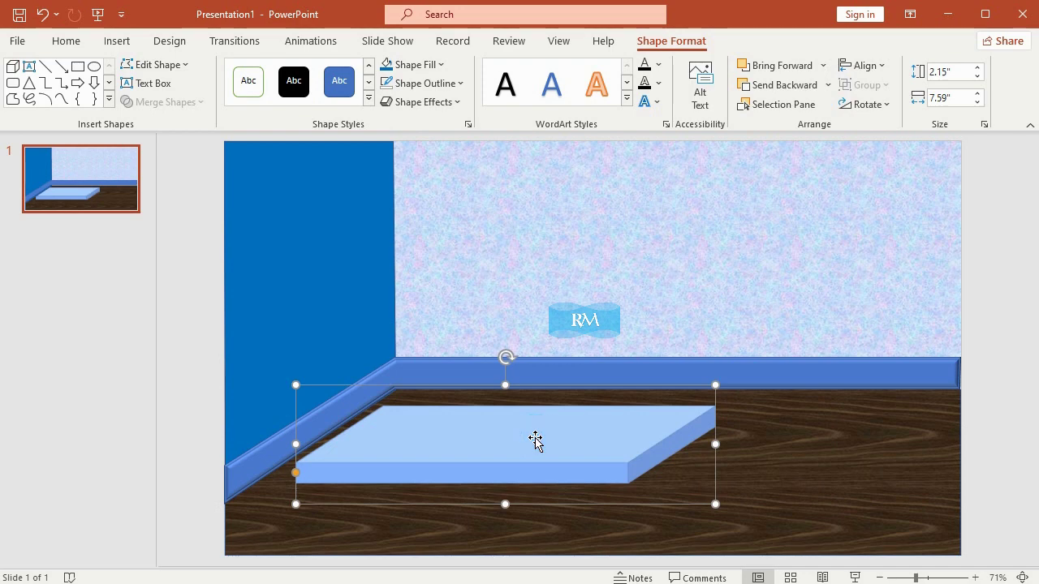
pyautogui.moveTo(533, 433)
pyautogui.mouseDown()
pyautogui.moveTo(504, 420)
pyautogui.moveTo(542, 452)
pyautogui.mouseUp()
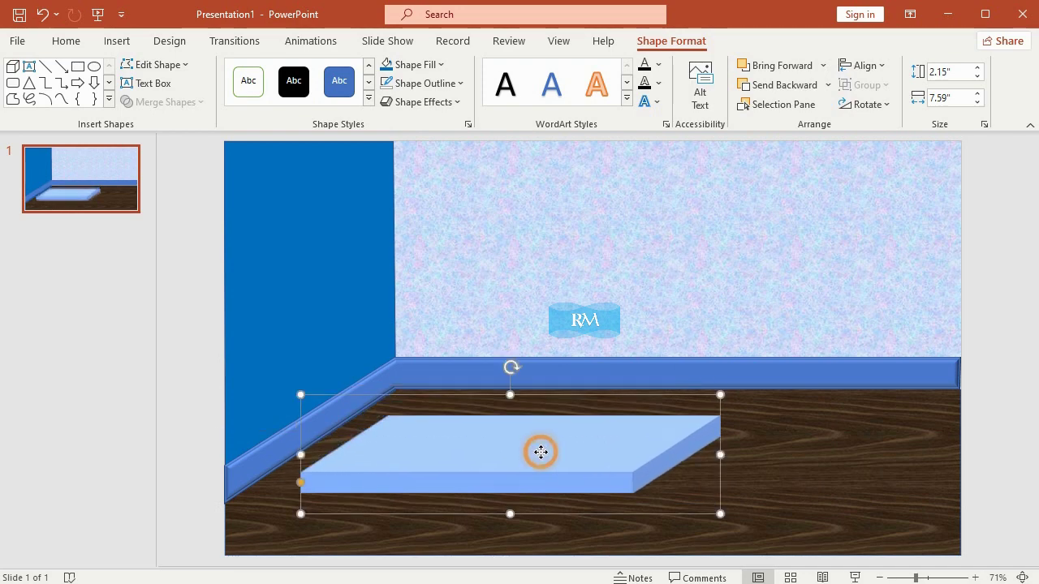
pyautogui.rightClick(541, 452)
pyautogui.click(695, 202)
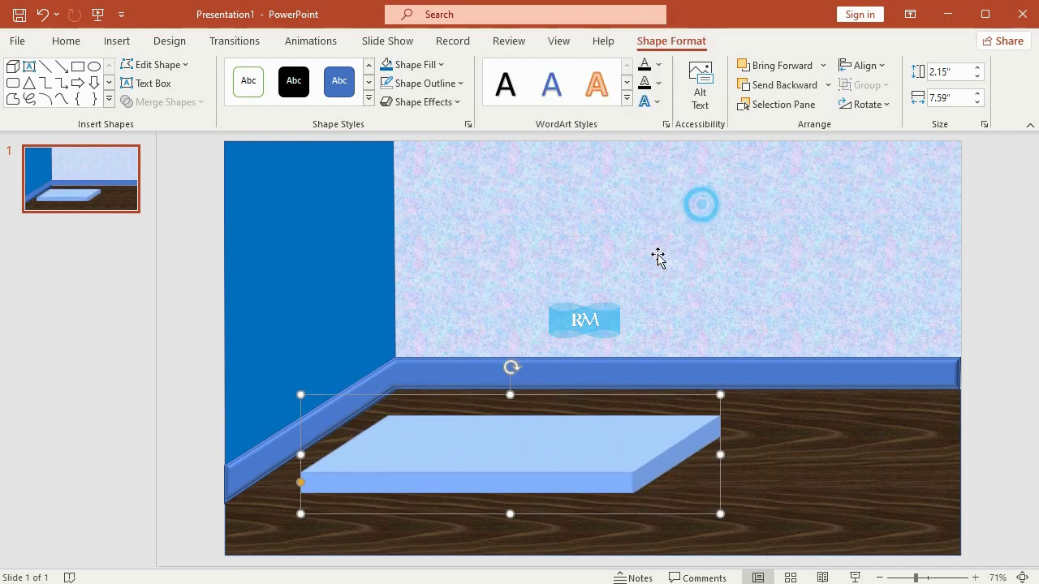
pyautogui.moveTo(537, 455)
pyautogui.mouseDown()
pyautogui.moveTo(495, 420)
pyautogui.moveTo(502, 409)
pyautogui.moveTo(483, 424)
pyautogui.moveTo(492, 433)
pyautogui.mouseUp()
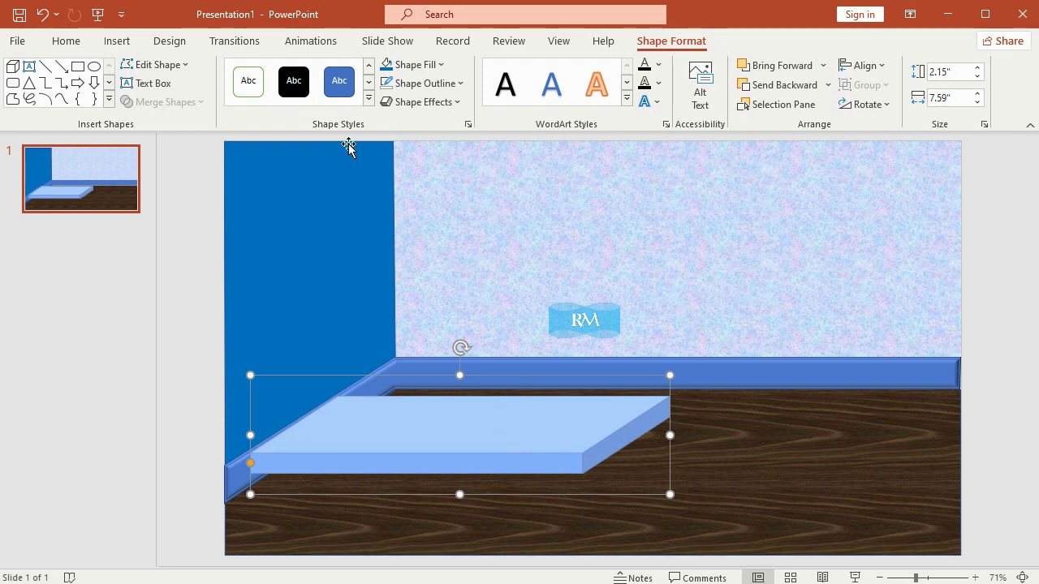
# Switch the slab to a pattern fill with a red foreground colour
pyautogui.click(412, 65)
pyautogui.moveTo(503, 352)
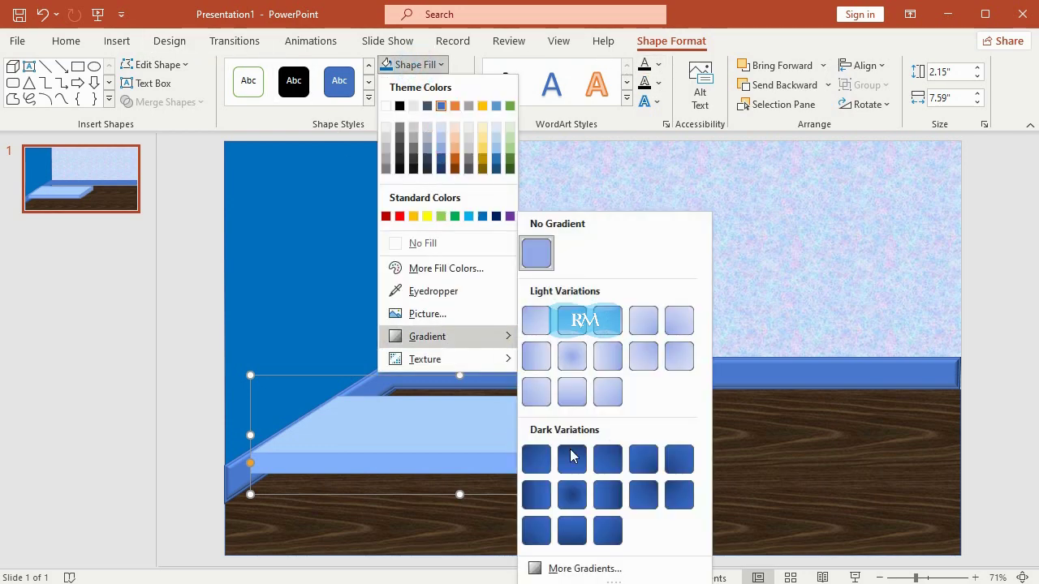
pyautogui.click(597, 566)
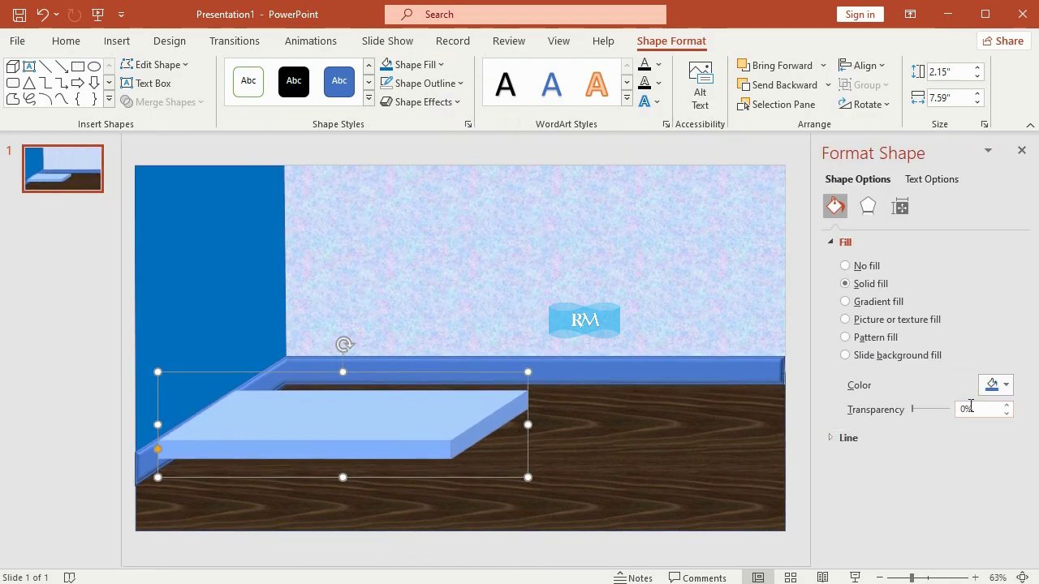
pyautogui.click(896, 337)
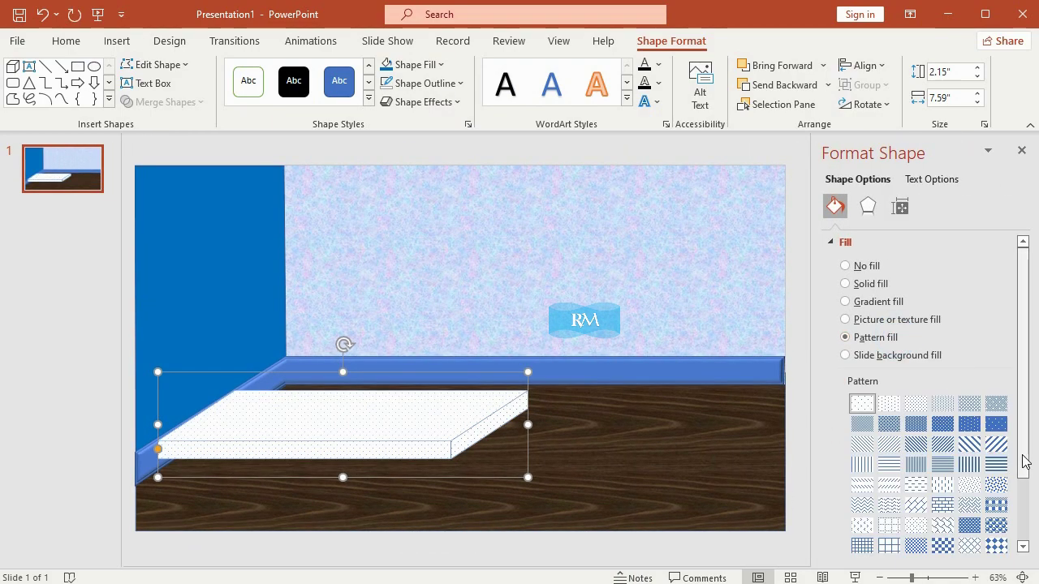
pyautogui.moveTo(1024, 450); pyautogui.dragTo(1024, 540)
pyautogui.click(996, 488)
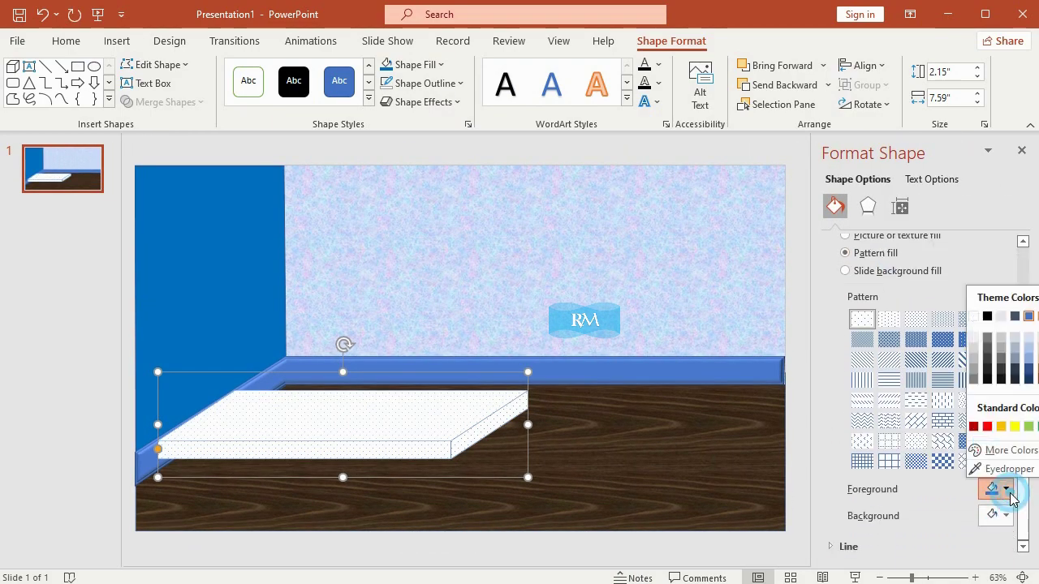
pyautogui.click(987, 427)
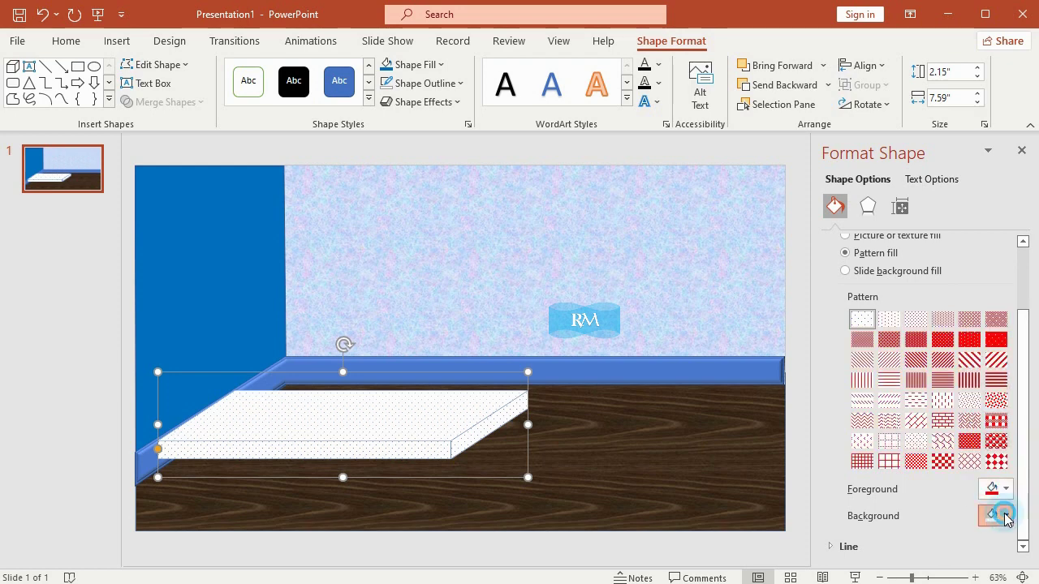
# Set a light green pattern background from More Colors and choose the red dotted pattern
pyautogui.click(1006, 514)
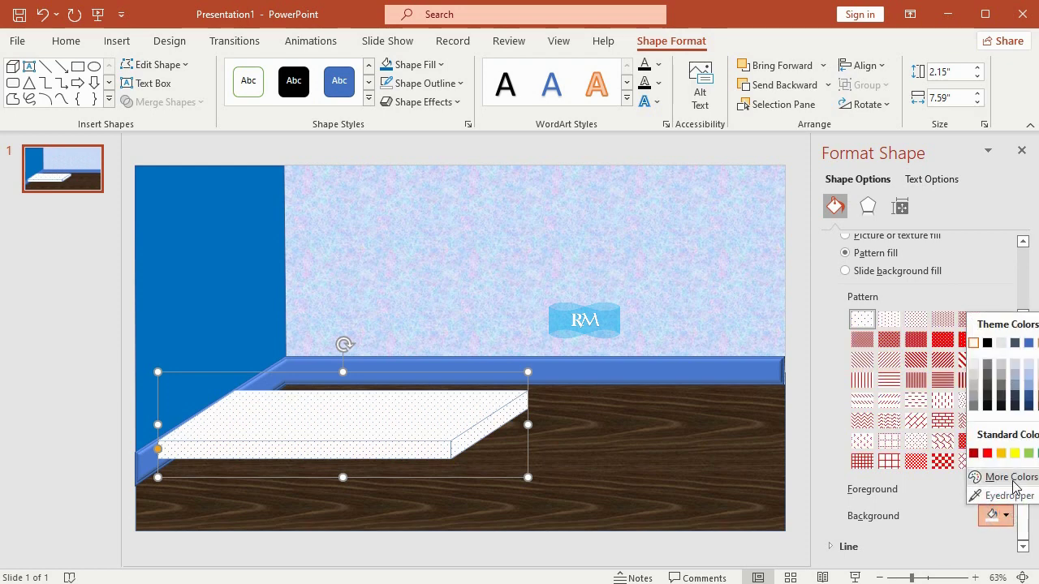
pyautogui.click(1010, 477)
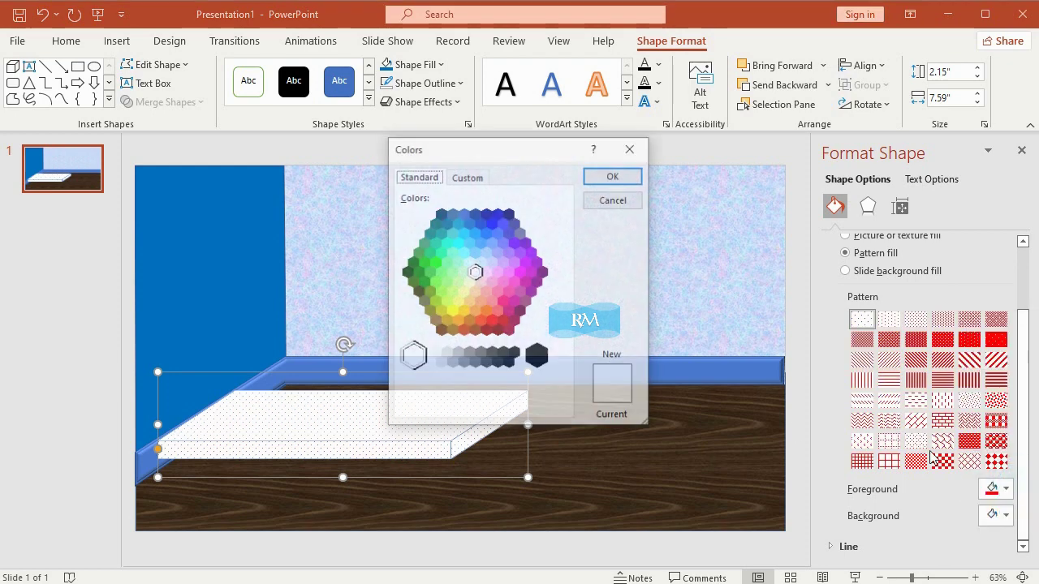
pyautogui.click(436, 281)
pyautogui.click(613, 175)
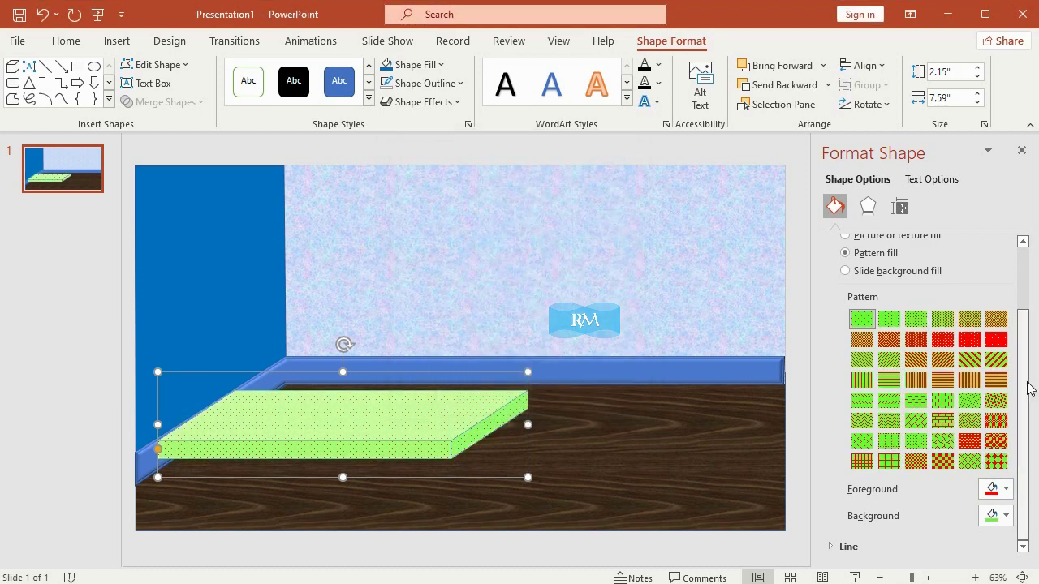
pyautogui.click(995, 340)
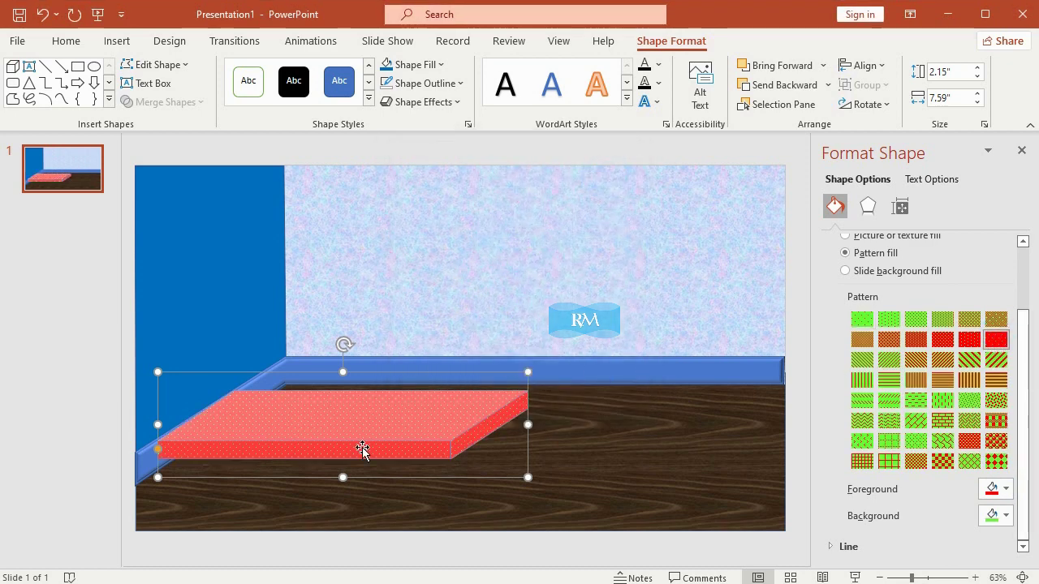
pyautogui.click(112, 375)
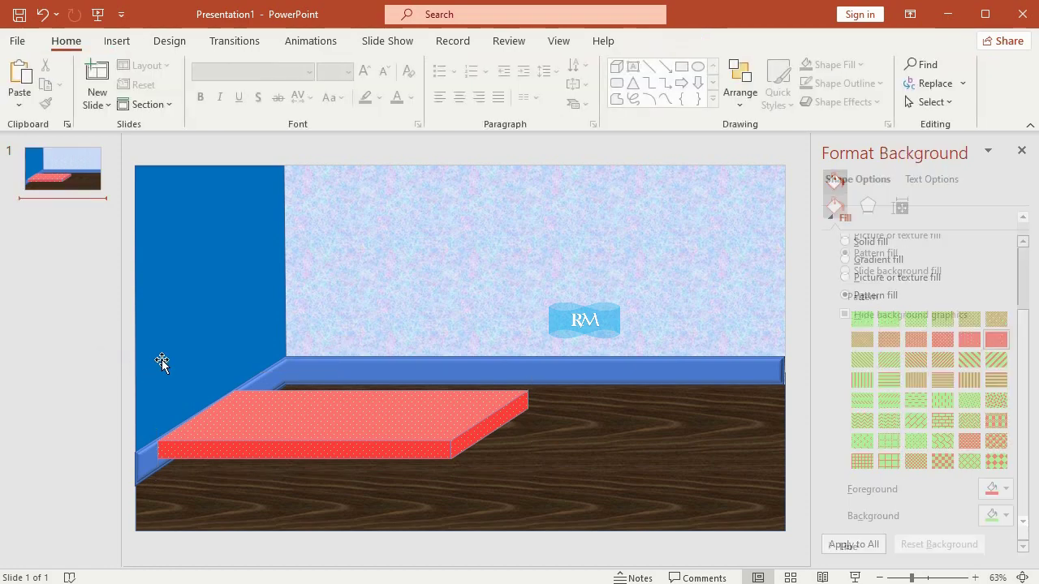
# Draw a rectangle on the floor just below the red dotted slab
pyautogui.click(116, 42)
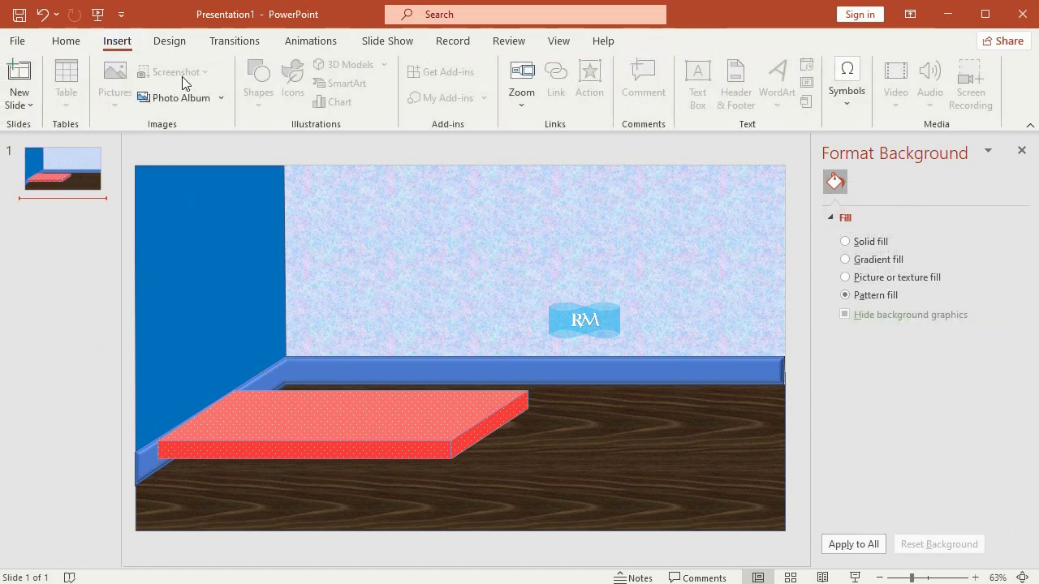
pyautogui.click(126, 264)
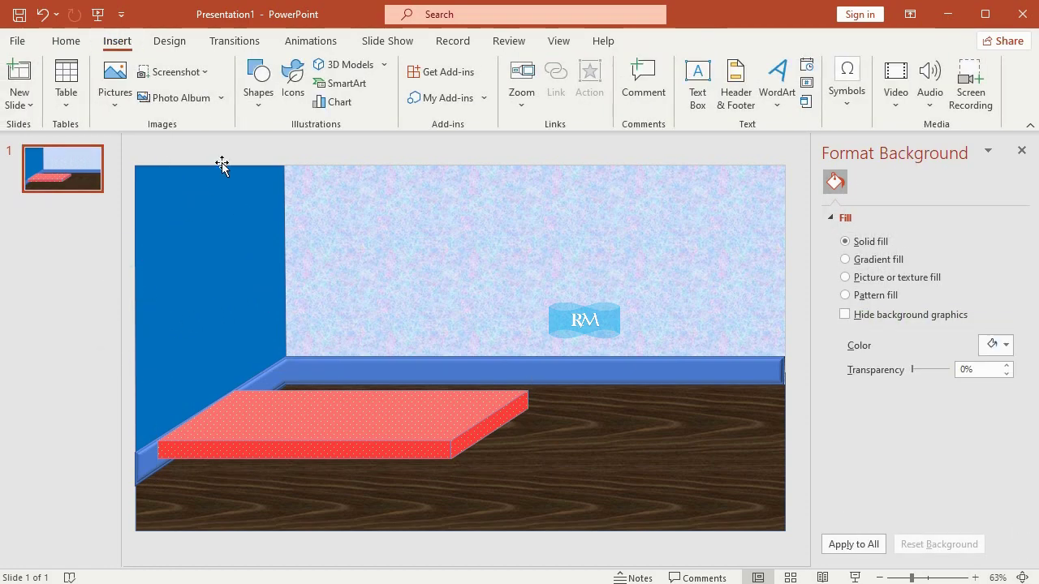
pyautogui.click(271, 108)
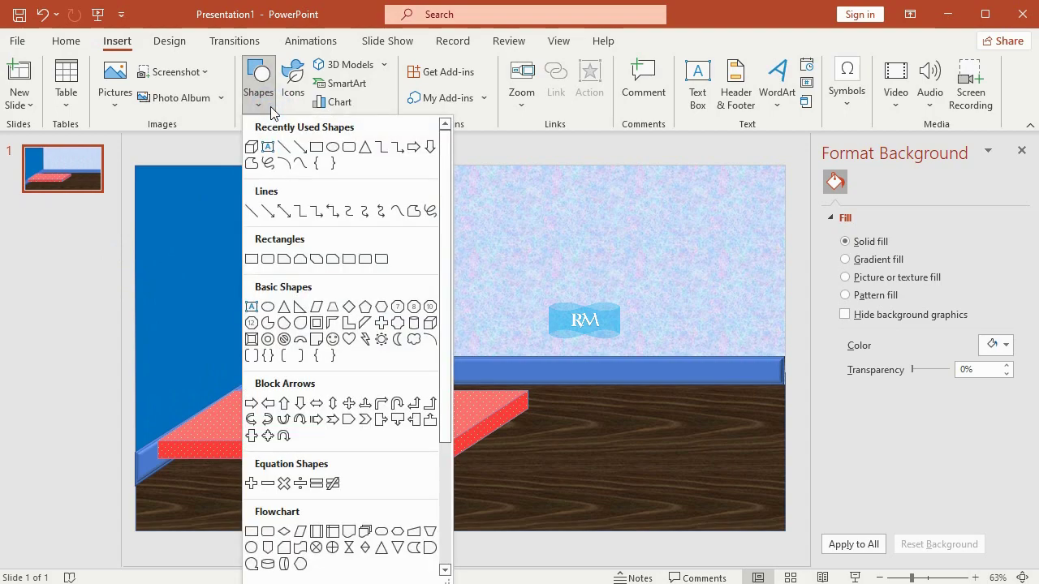
pyautogui.click(252, 259)
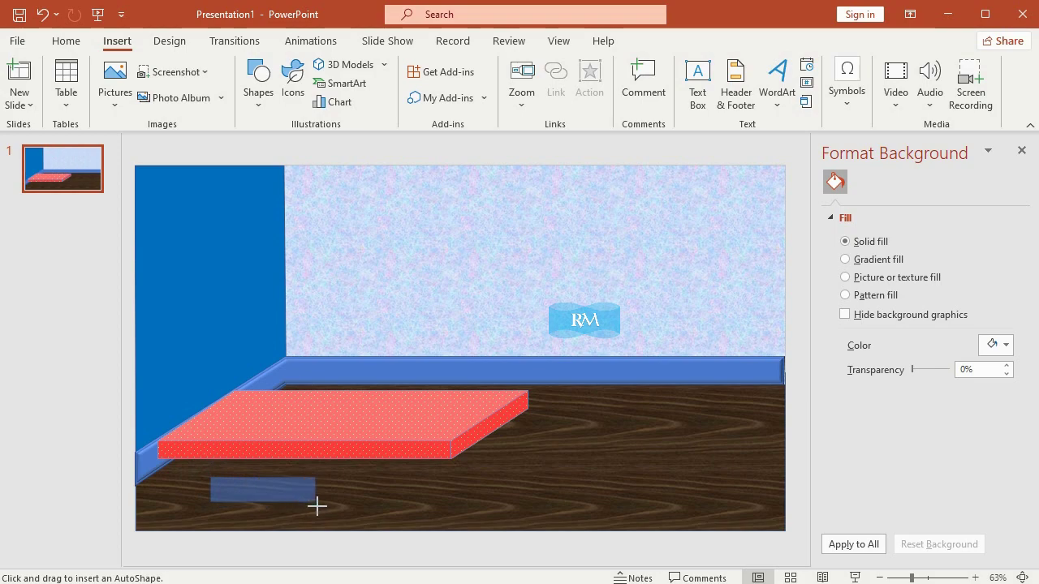
pyautogui.moveTo(206, 473); pyautogui.dragTo(316, 502)
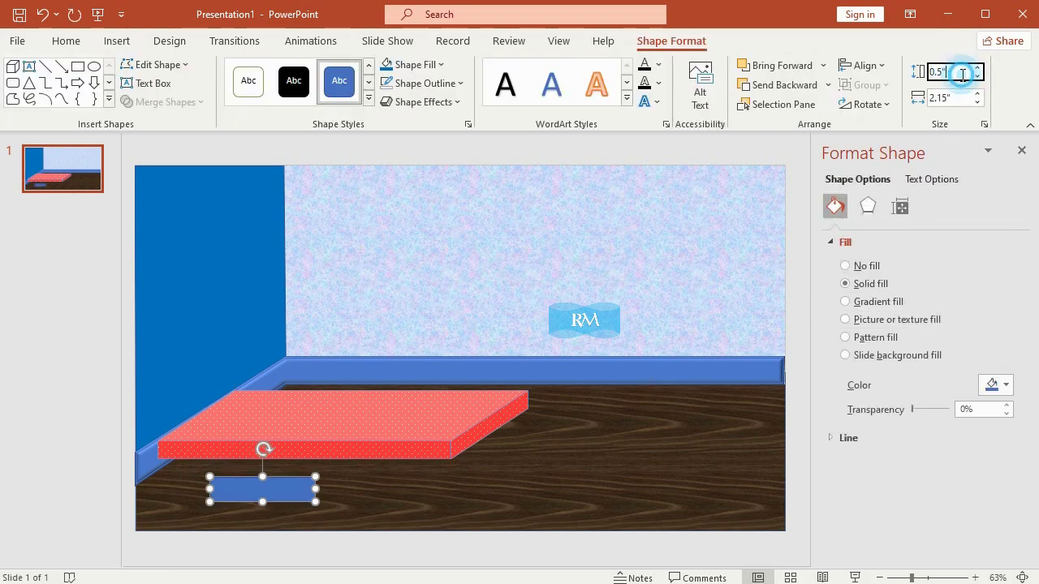
# Size the bar to 0.56" by 6.16" and move it up against the slab's front edge
pyautogui.write('0.5')
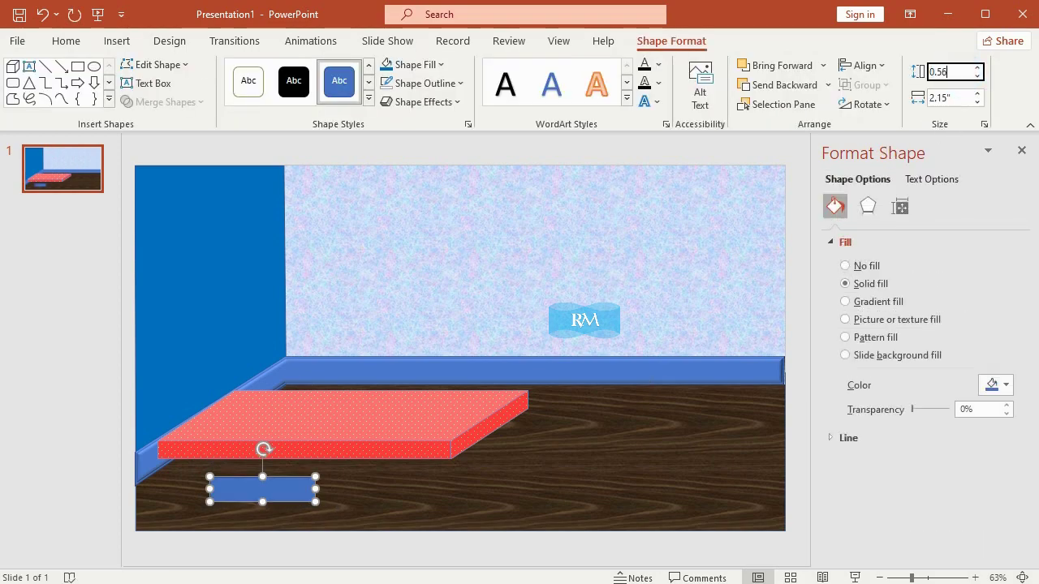
pyautogui.click(951, 98)
pyautogui.write('6.1')
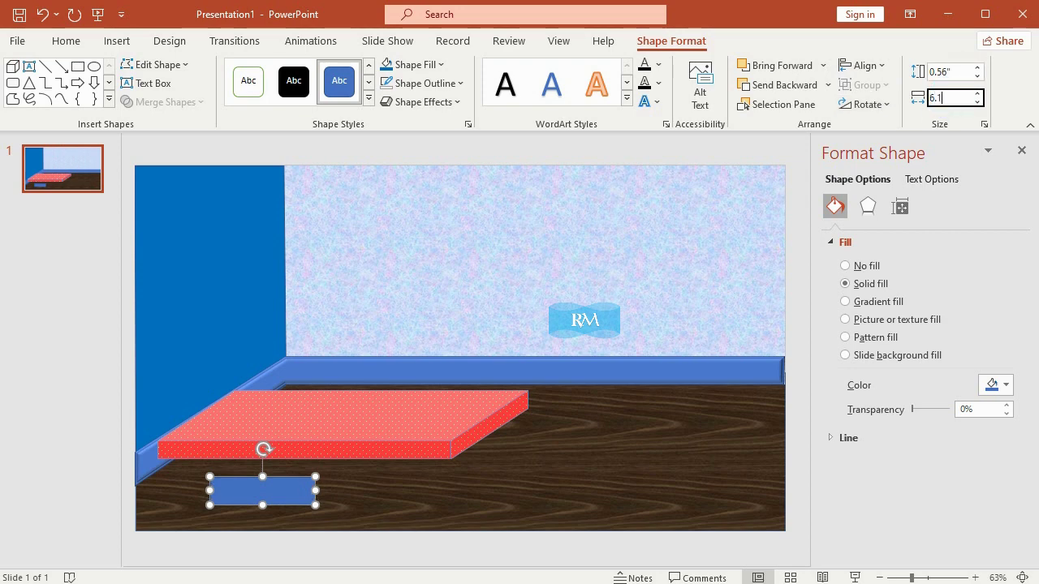
pyautogui.write('6')
pyautogui.press('Return')
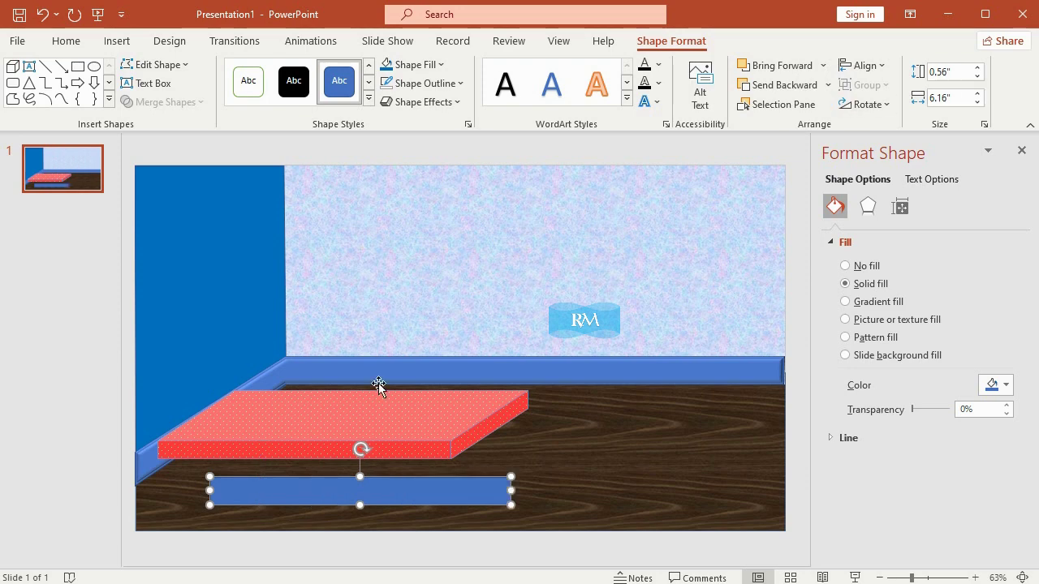
pyautogui.moveTo(432, 492); pyautogui.dragTo(378, 474)
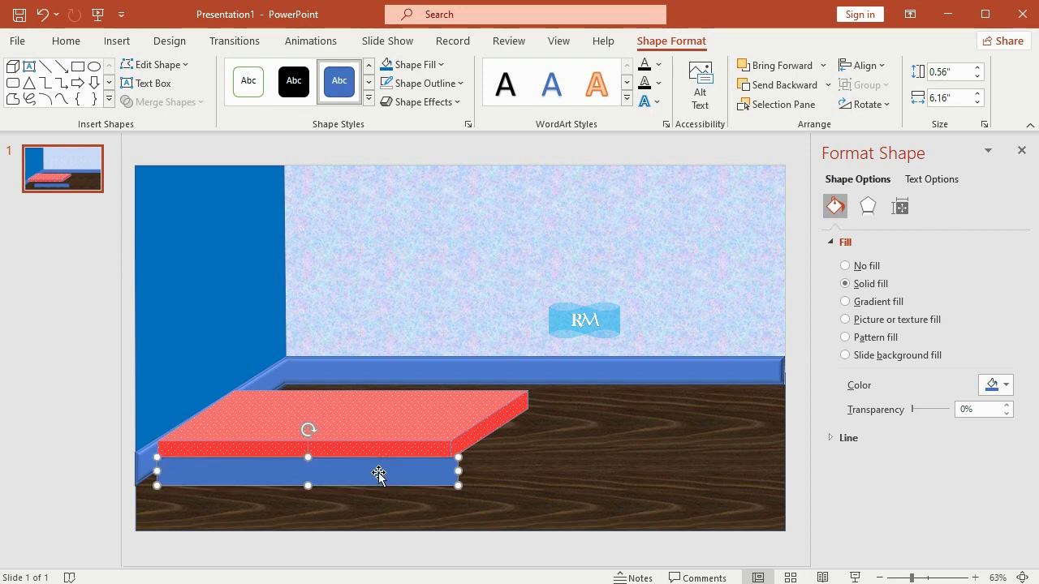
# Deepen the red dotted slab's front face with its yellow handle, then reselect the blue bar
pyautogui.click(478, 422)
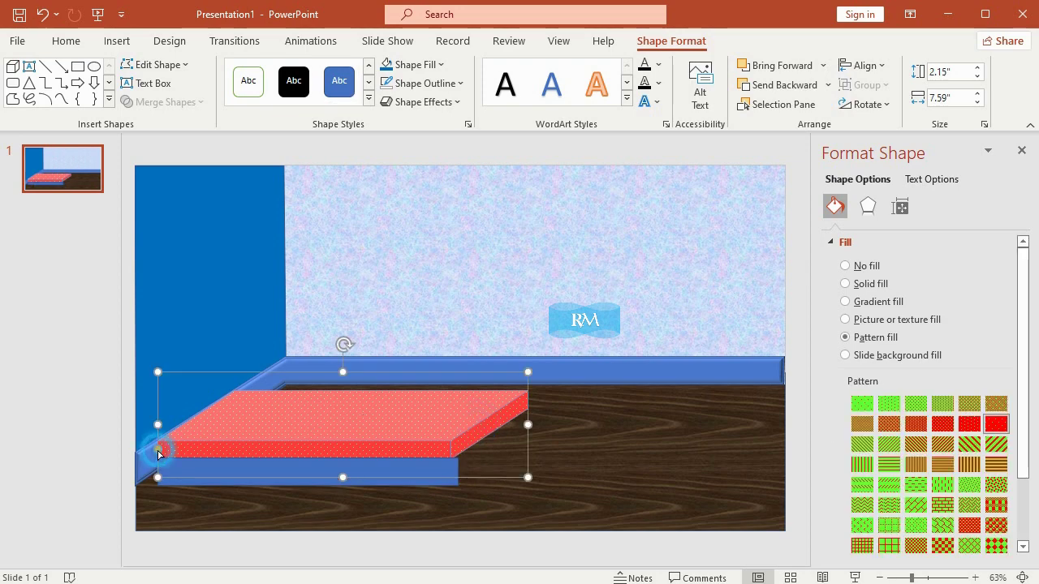
pyautogui.moveTo(159, 453); pyautogui.dragTo(160, 446)
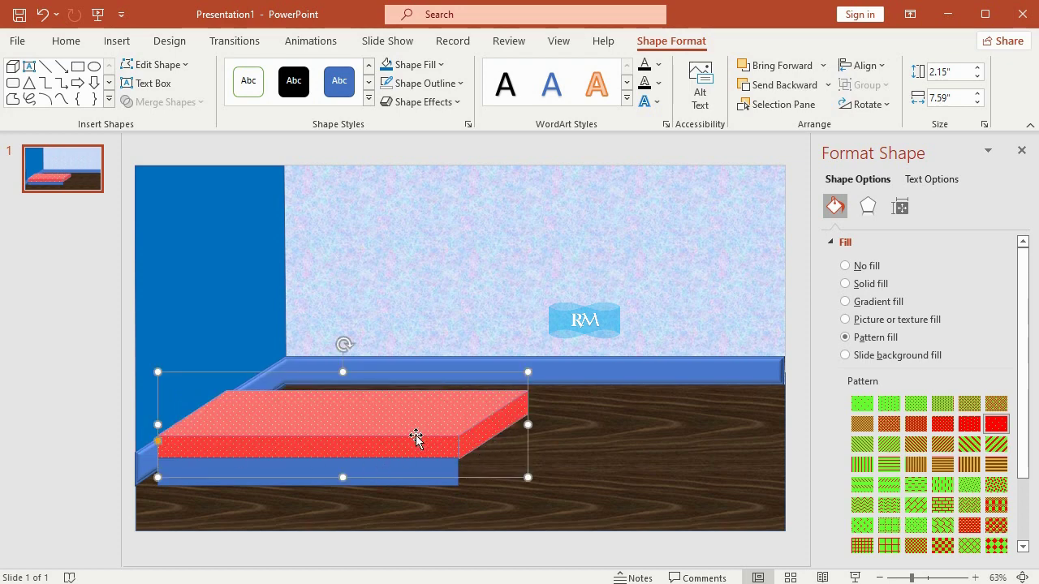
pyautogui.click(403, 486)
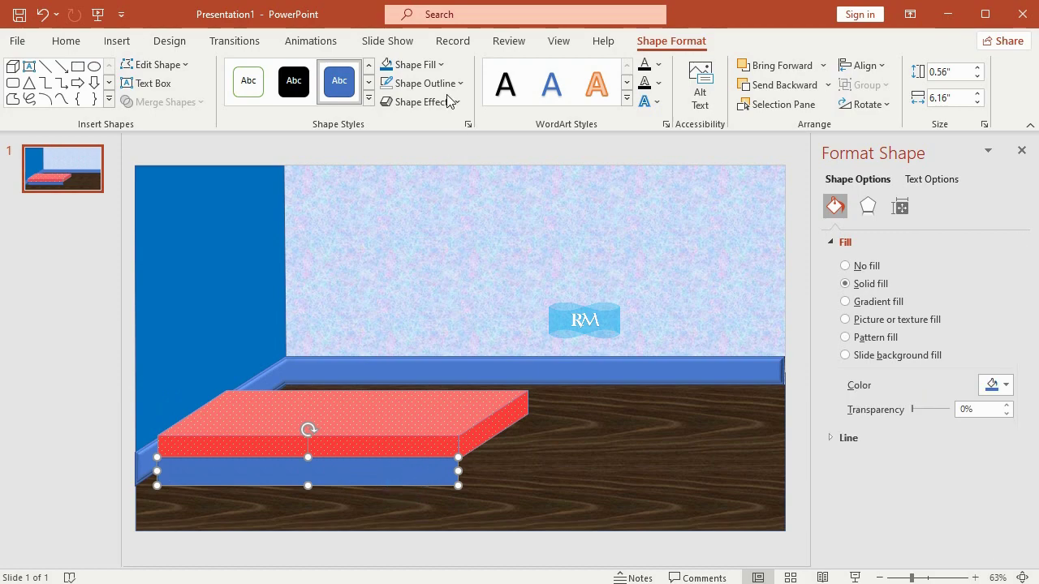
# Give the bar a light wood texture fill and no outline
pyautogui.click(439, 65)
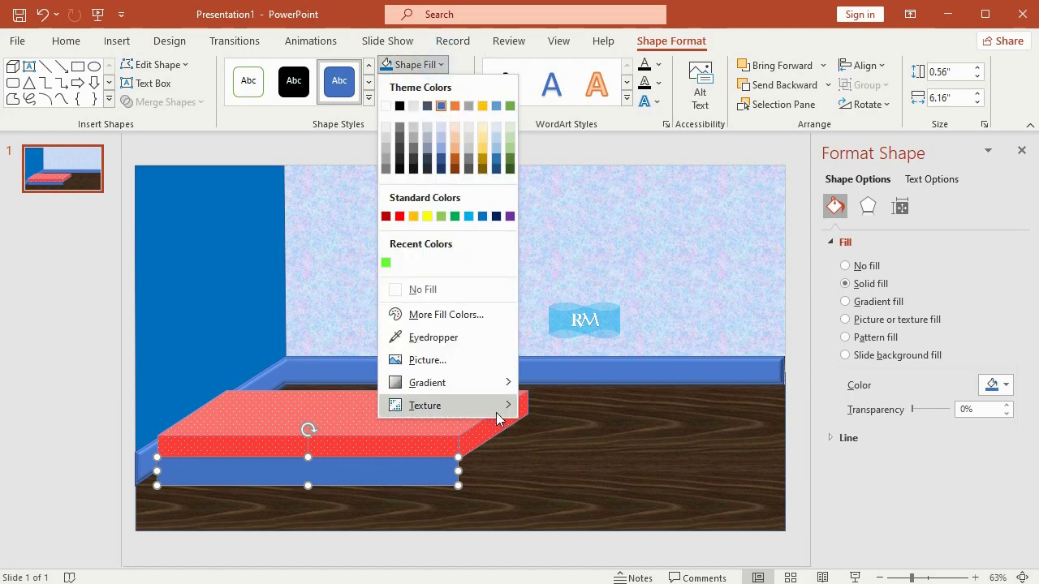
pyautogui.moveTo(496, 412)
pyautogui.click(684, 508)
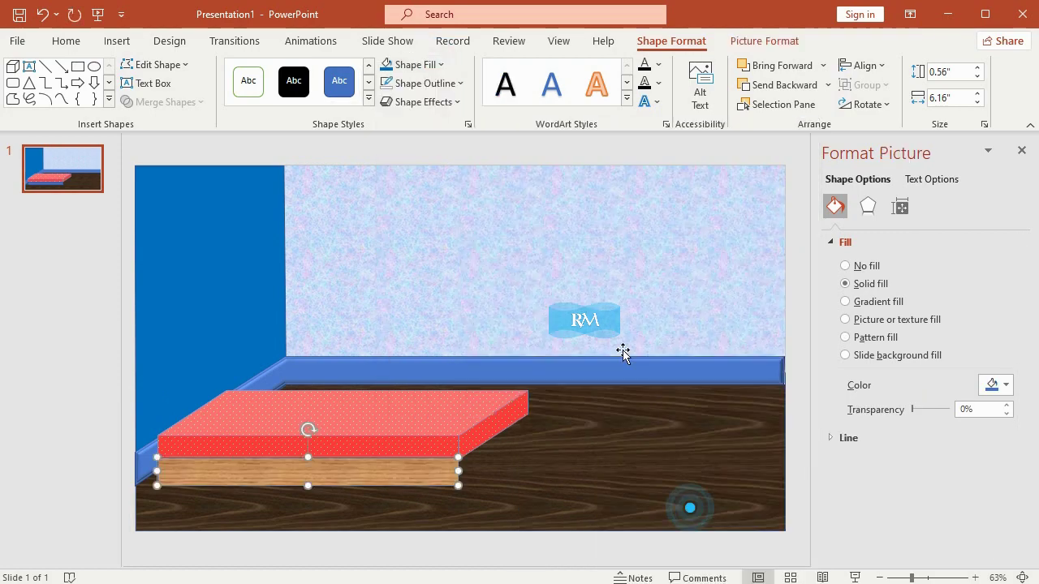
pyautogui.click(445, 83)
pyautogui.click(466, 306)
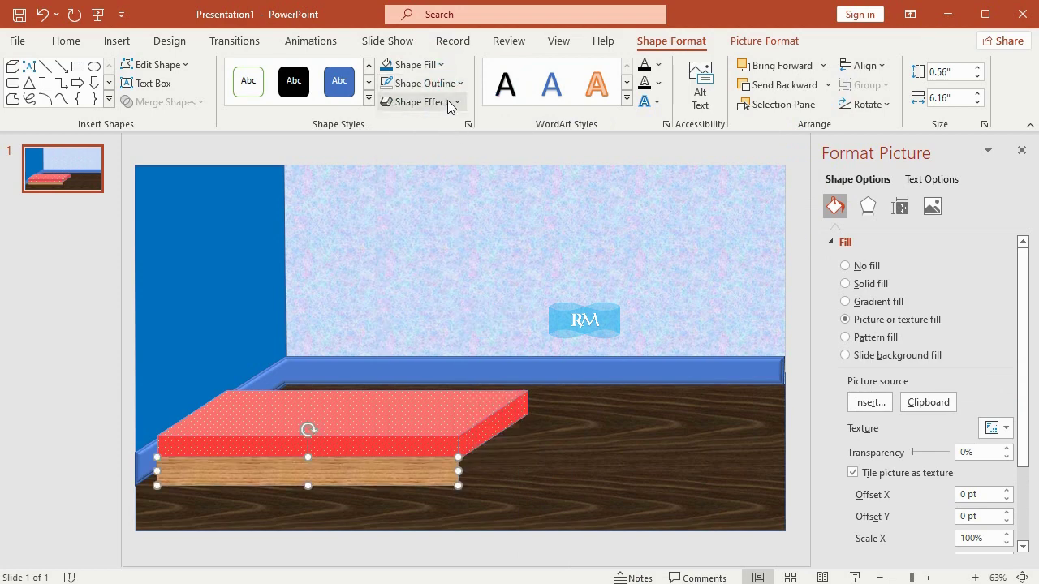
# Apply a Hard Edge top bevel of 9.5 pt width and 17.5 pt height to the plank
pyautogui.click(449, 105)
pyautogui.moveTo(489, 334)
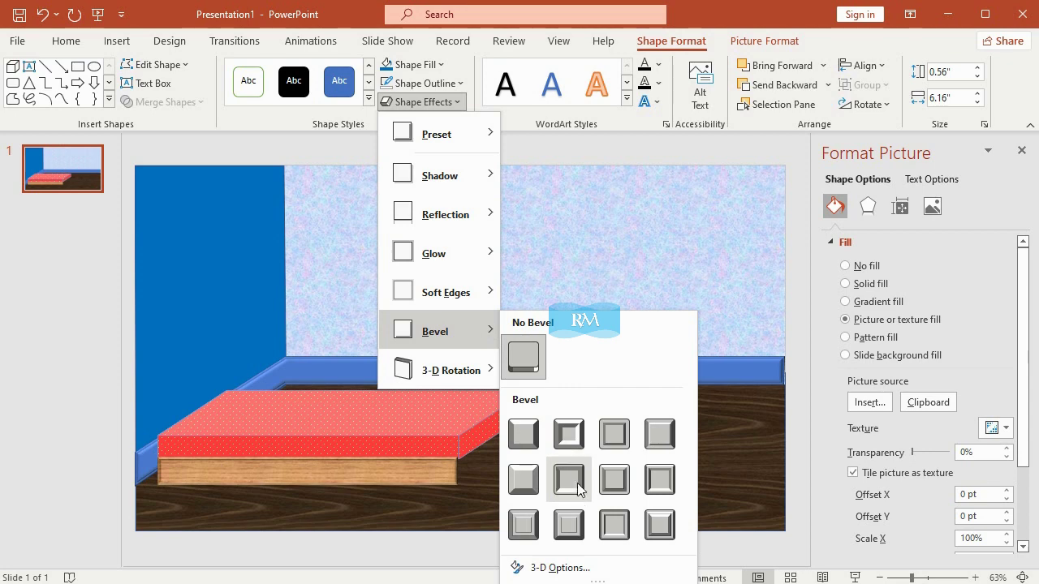
pyautogui.click(590, 568)
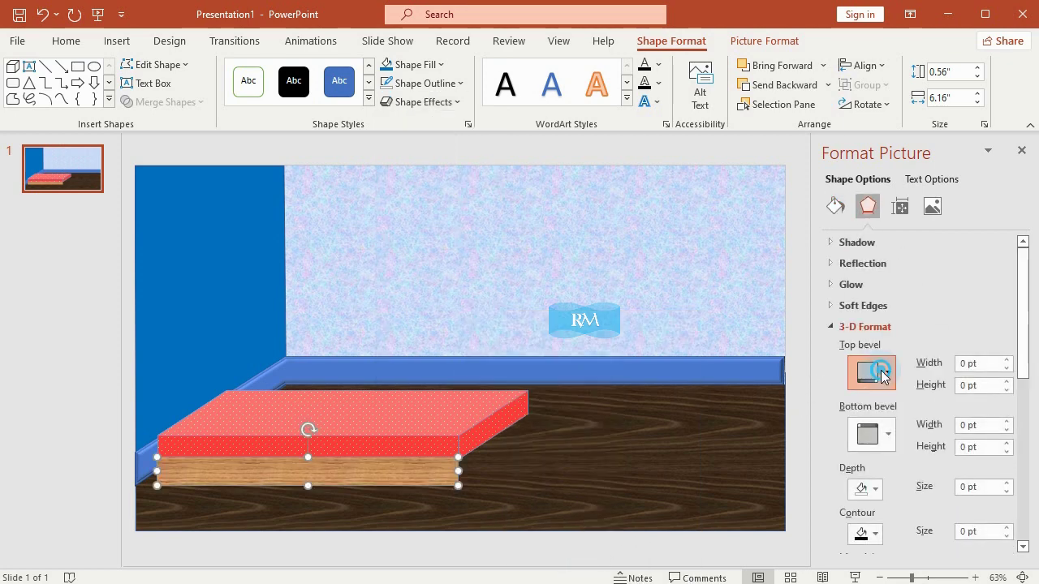
pyautogui.click(887, 375)
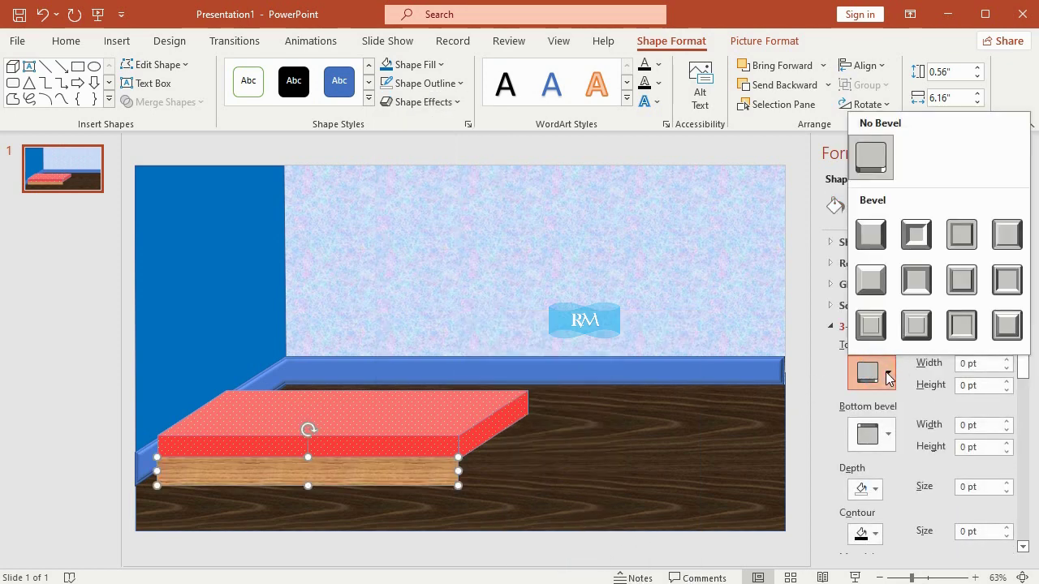
pyautogui.click(961, 326)
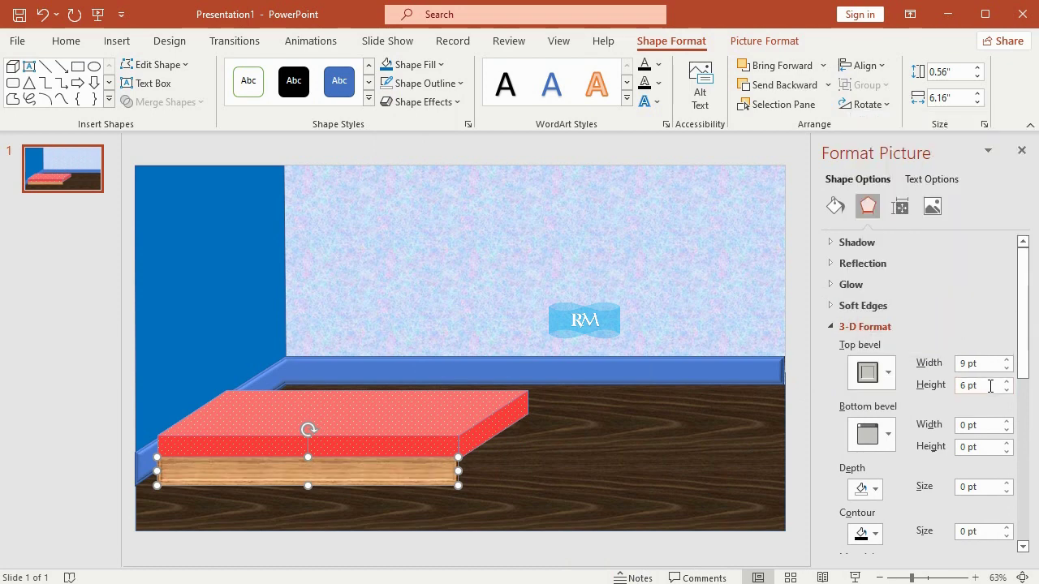
pyautogui.click(967, 362)
pyautogui.write('9.5')
pyautogui.moveTo(998, 384); pyautogui.dragTo(964, 386)
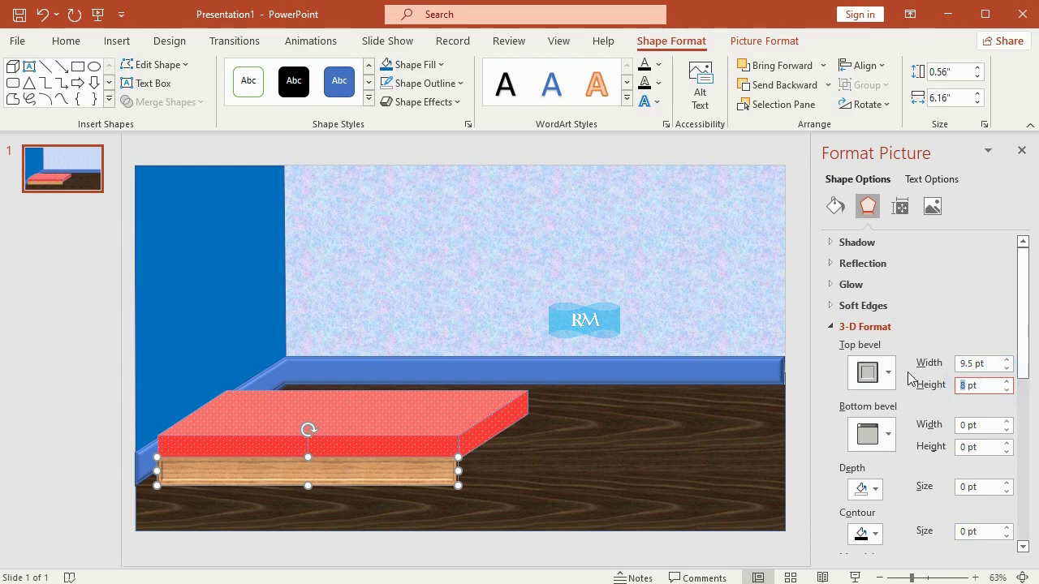
pyautogui.write('17.5')
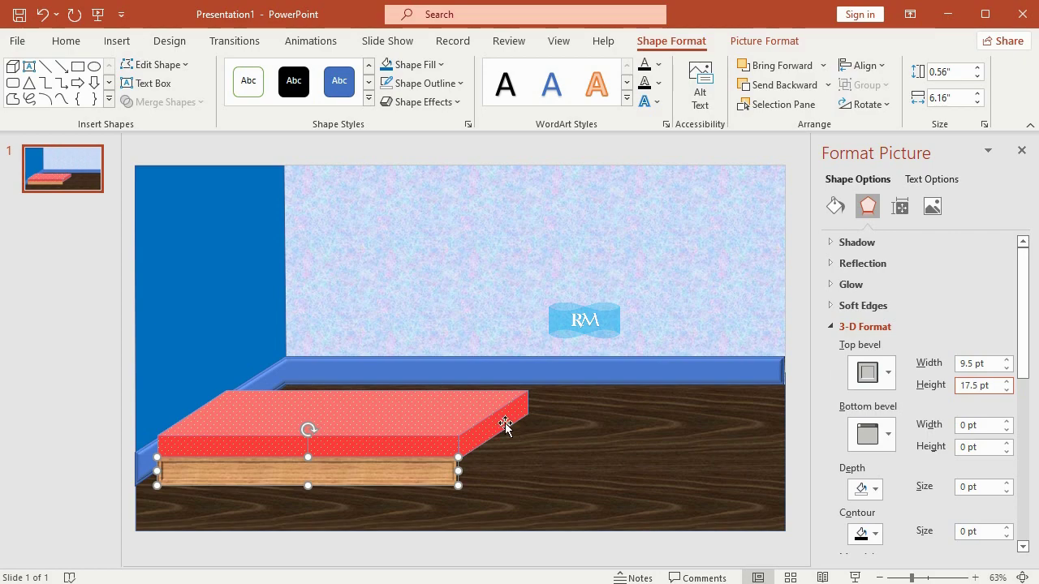
pyautogui.click(128, 323)
pyautogui.click(130, 307)
pyautogui.click(435, 474)
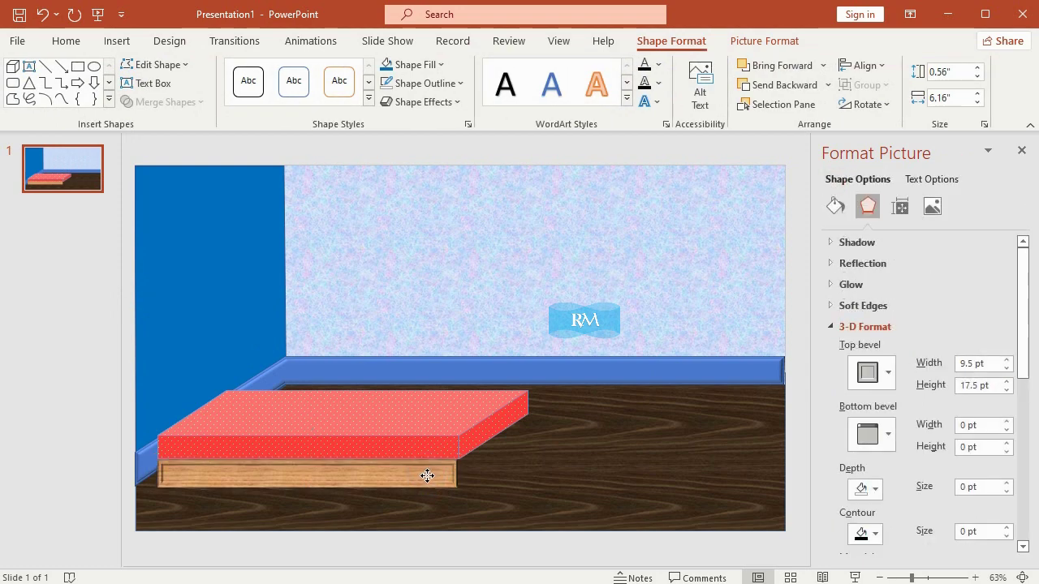
# Slightly adjust the red box's depth, then draw a freeform side panel and undo it
pyautogui.click(510, 414)
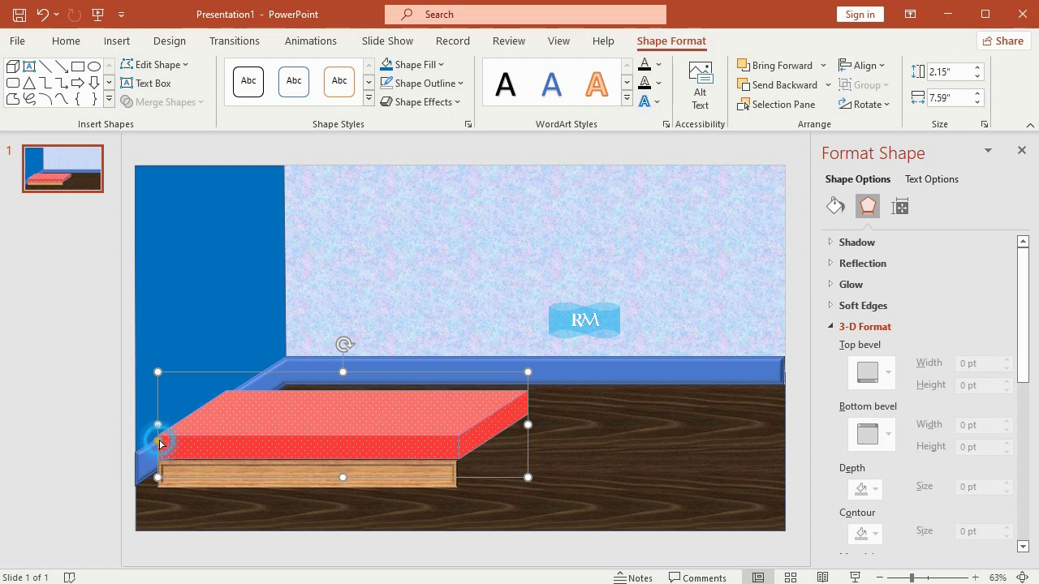
pyautogui.moveTo(158, 442)
pyautogui.mouseDown()
pyautogui.moveTo(160, 431)
pyautogui.moveTo(161, 448)
pyautogui.mouseUp()
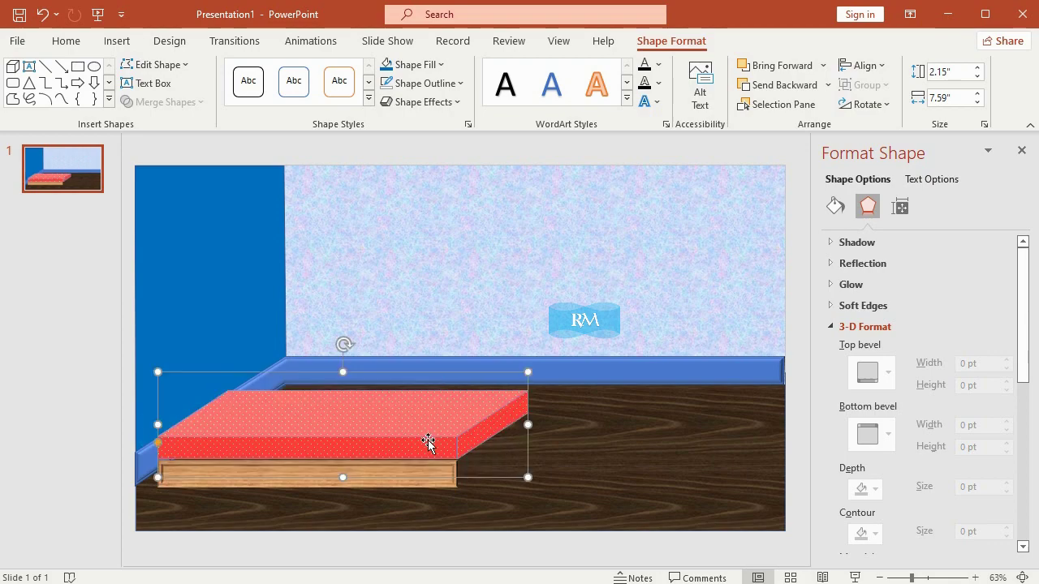
pyautogui.click(123, 46)
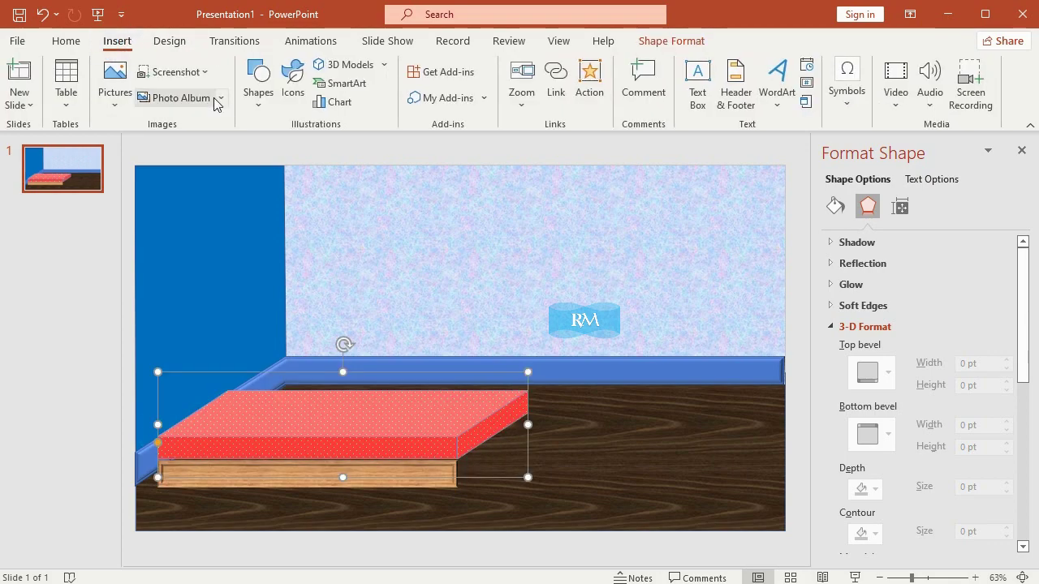
pyautogui.click(258, 88)
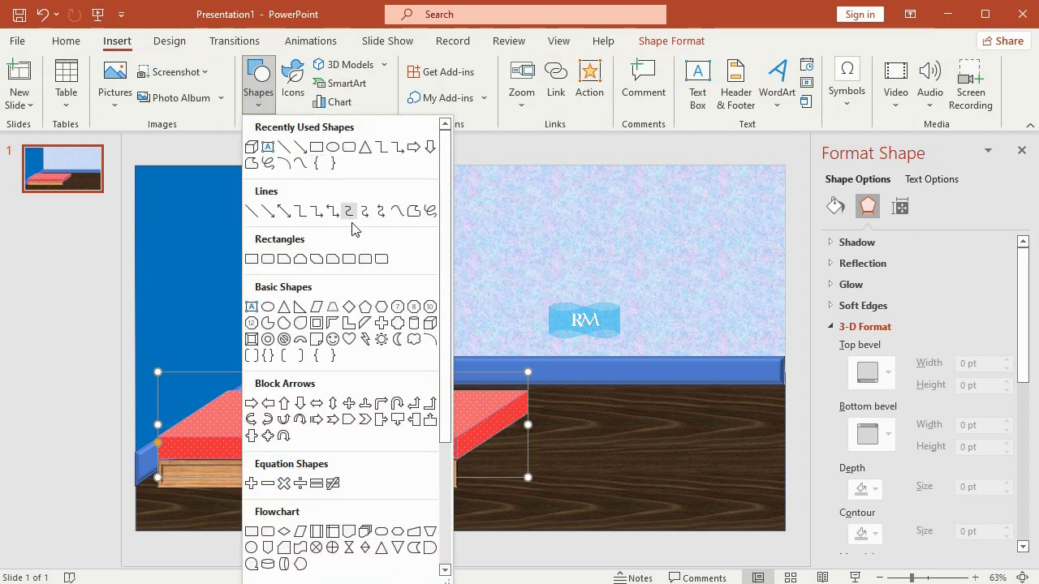
pyautogui.click(413, 212)
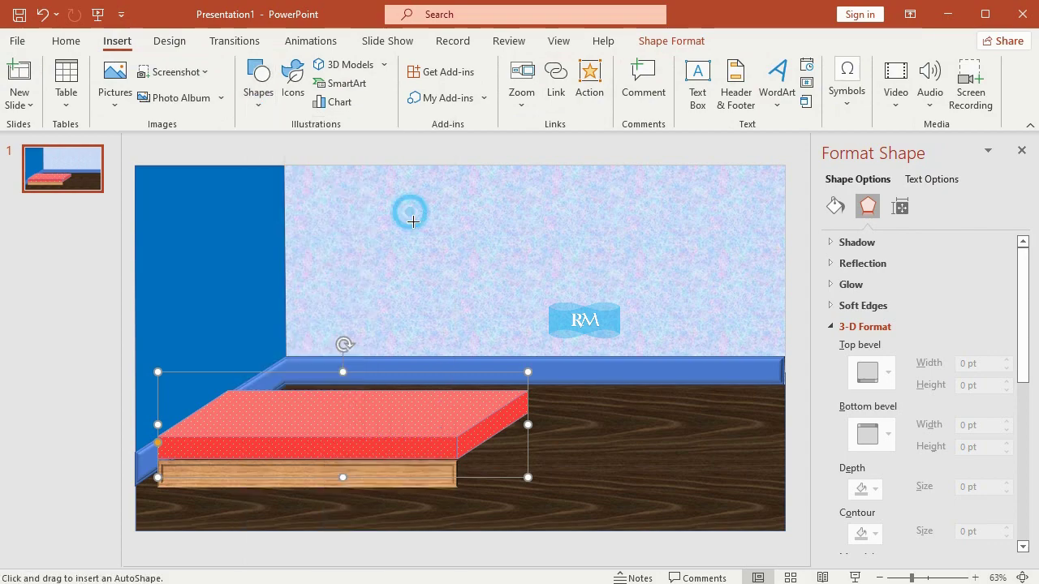
pyautogui.click(456, 459)
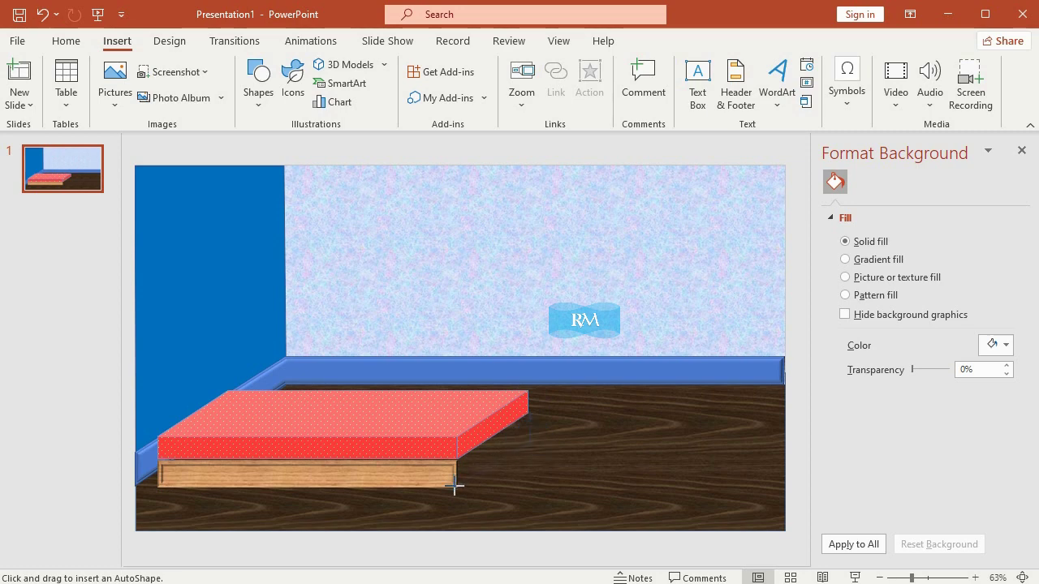
pyautogui.moveTo(453, 486); pyautogui.dragTo(531, 410)
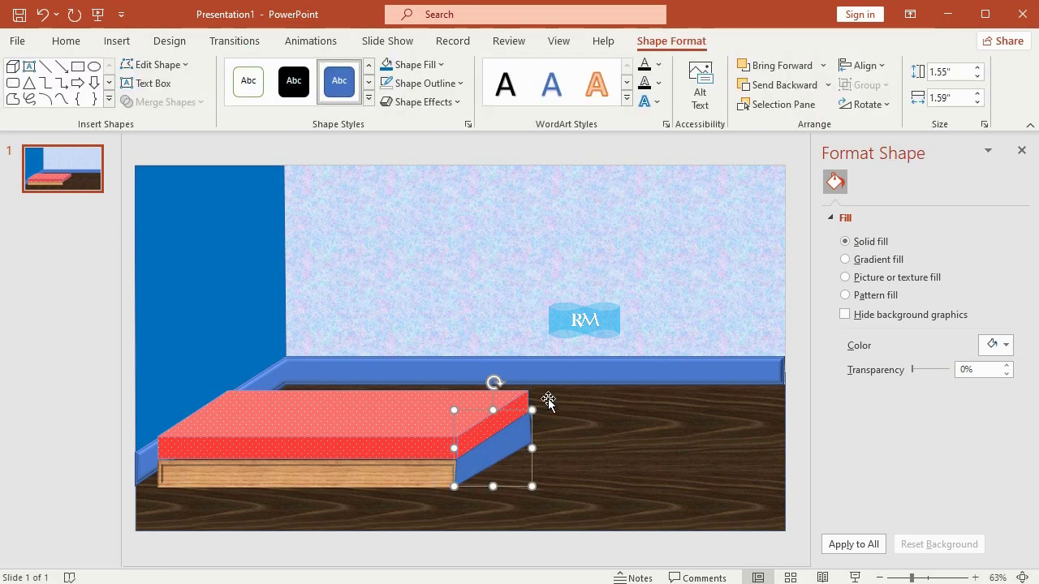
pyautogui.click(158, 65)
pyautogui.click(175, 109)
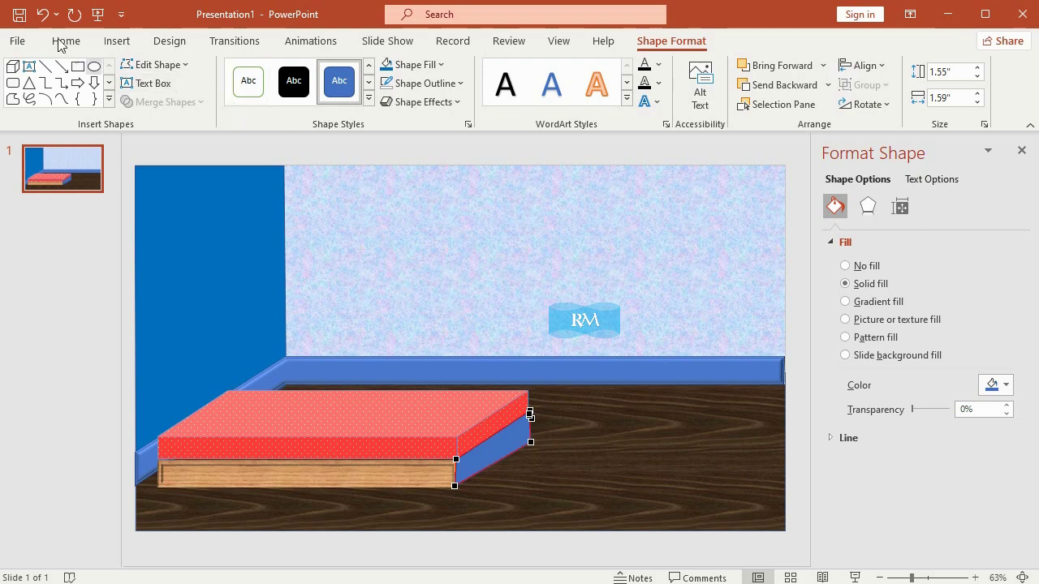
pyautogui.click(44, 18)
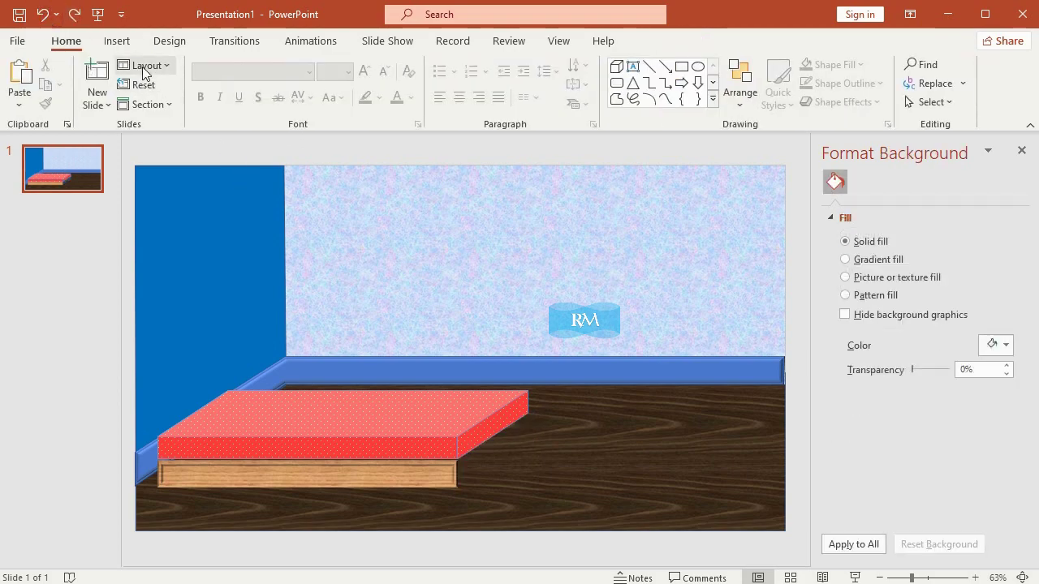
# Pick a line shape and begin outlining a side panel below the red box's right end
pyautogui.click(116, 40)
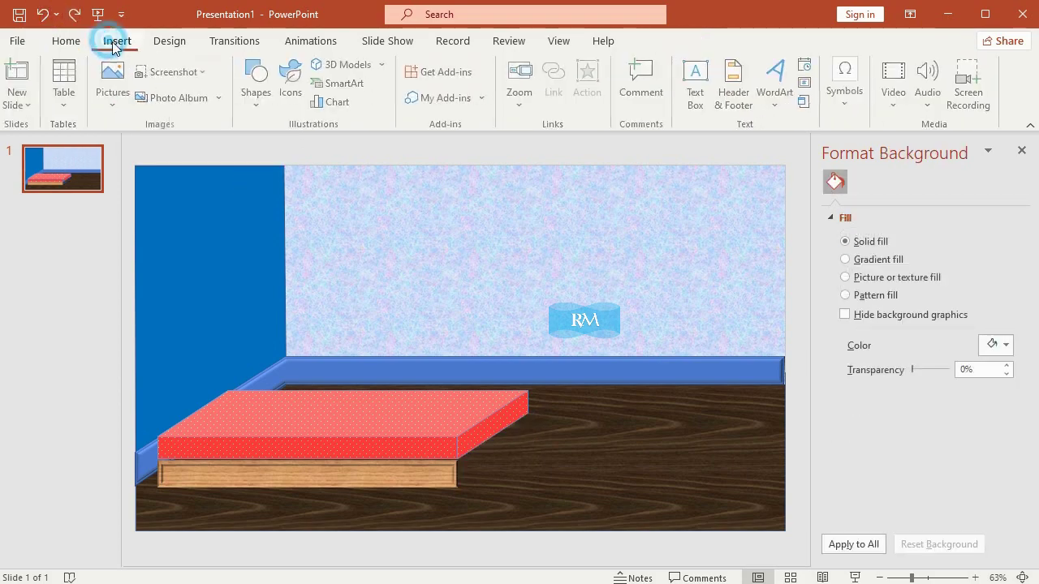
pyautogui.click(262, 111)
pyautogui.click(261, 108)
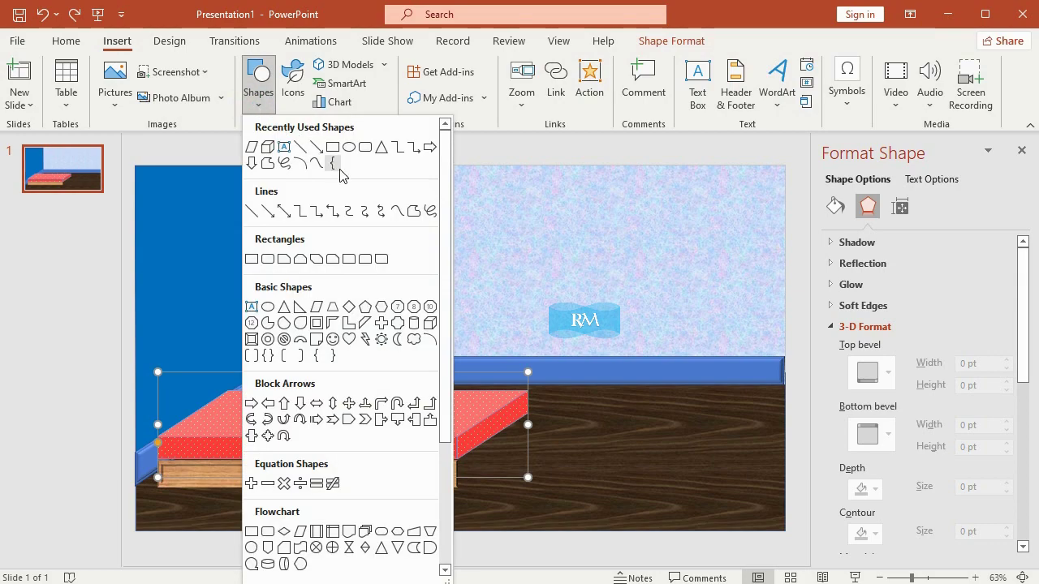
pyautogui.click(397, 212)
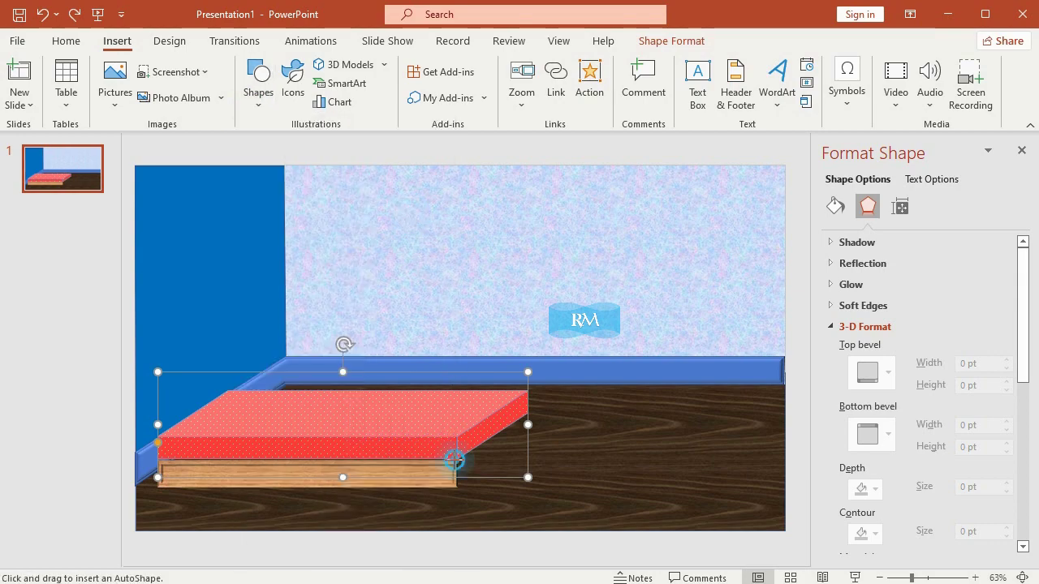
pyautogui.press('Escape')
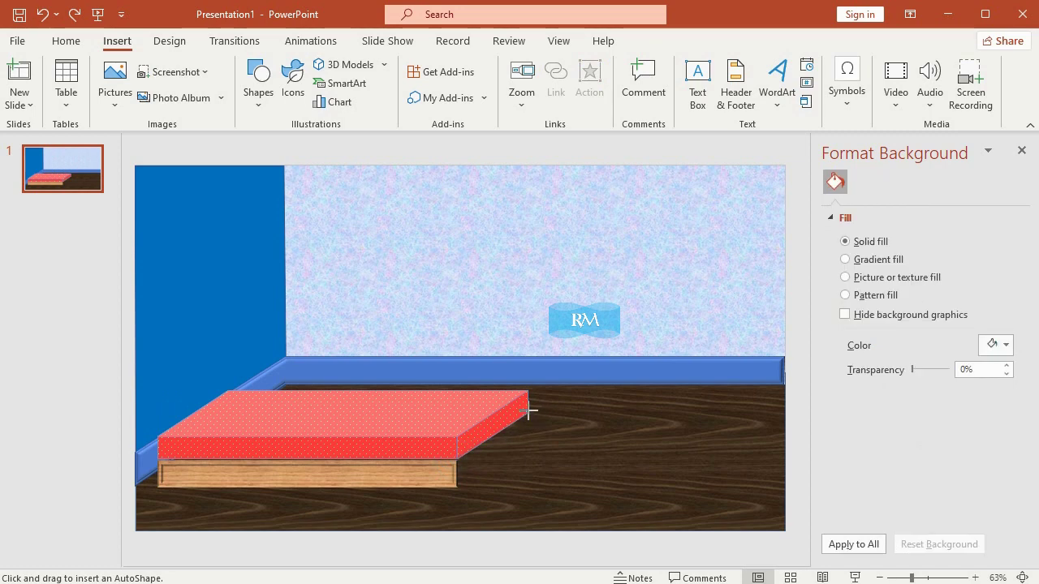
pyautogui.moveTo(527, 414); pyautogui.dragTo(526, 443)
# Close the side panel outline and edit its corner points to match the slab's slanted end
pyautogui.click(458, 460)
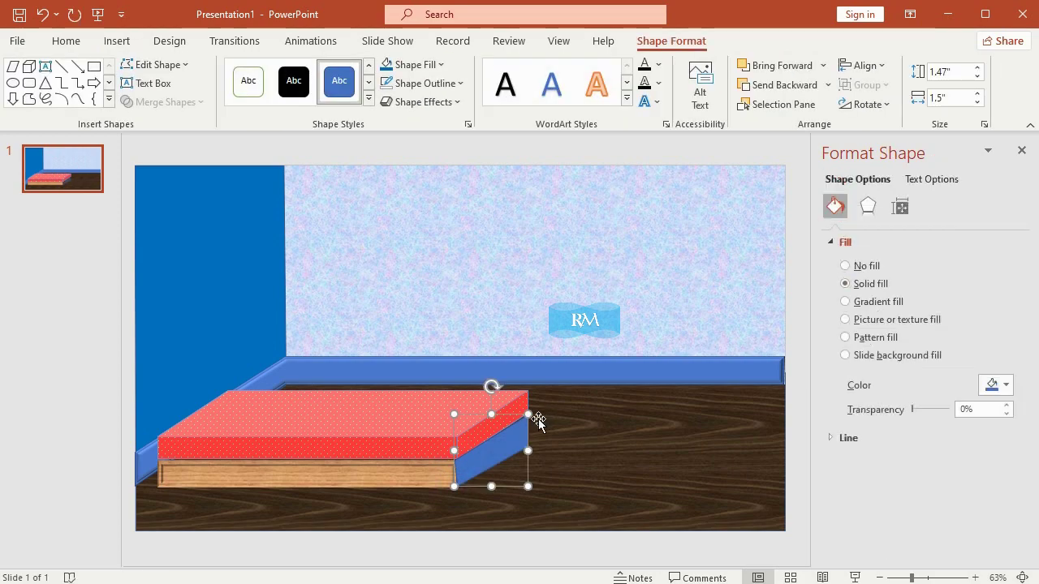
pyautogui.click(154, 64)
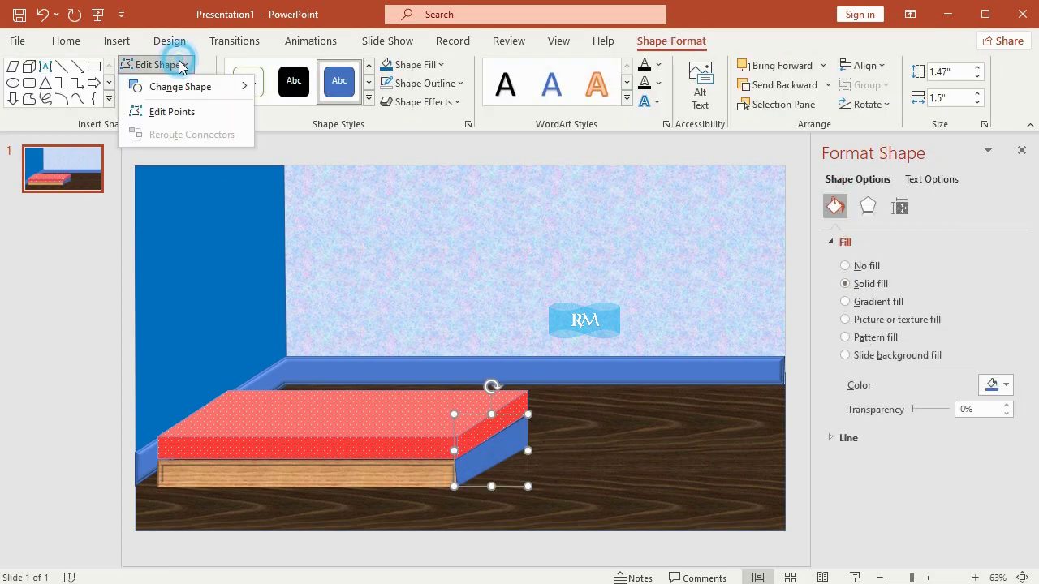
pyautogui.click(175, 118)
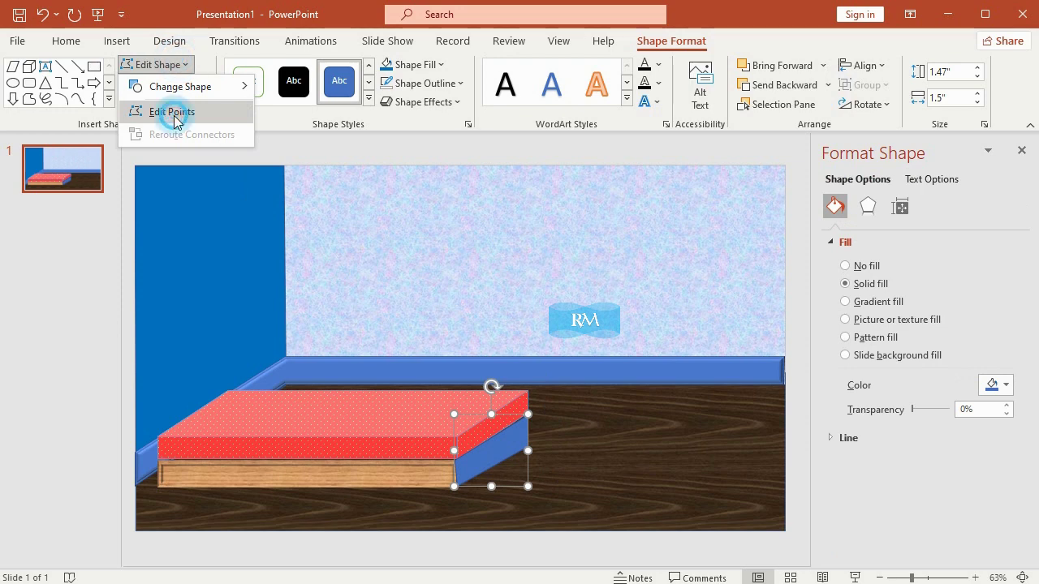
pyautogui.click(527, 445)
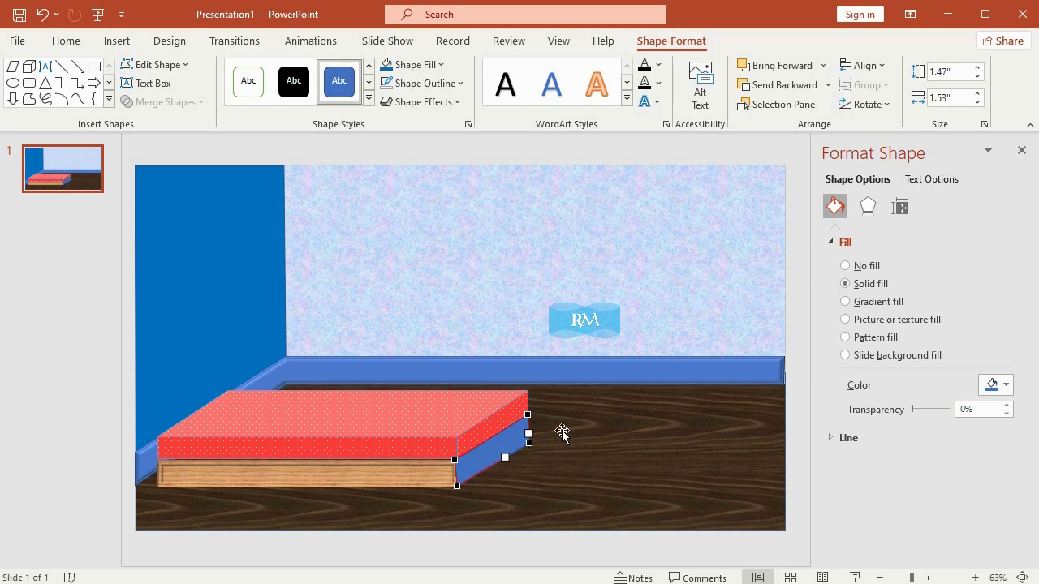
pyautogui.click(559, 323)
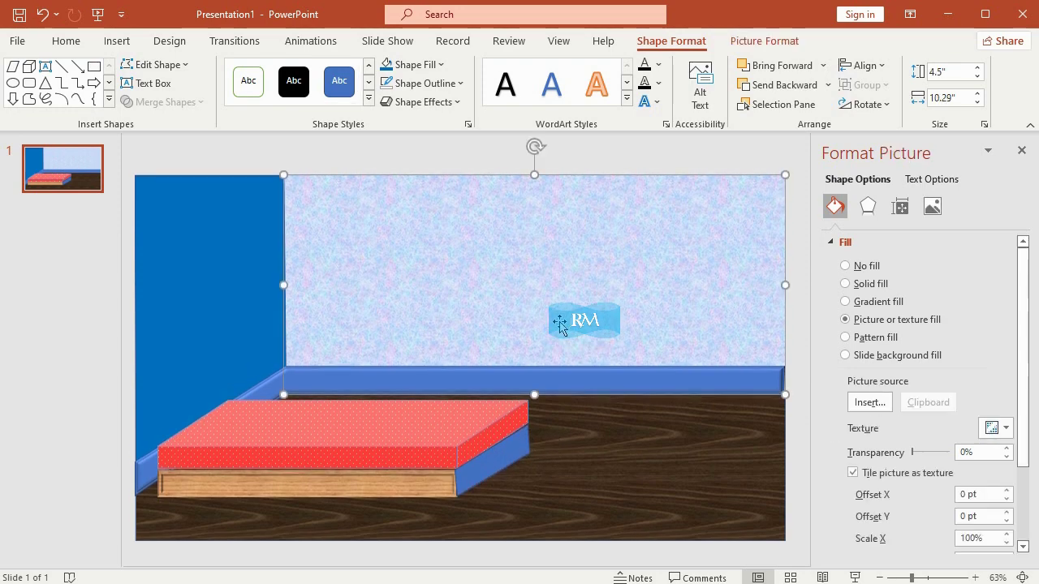
pyautogui.click(516, 444)
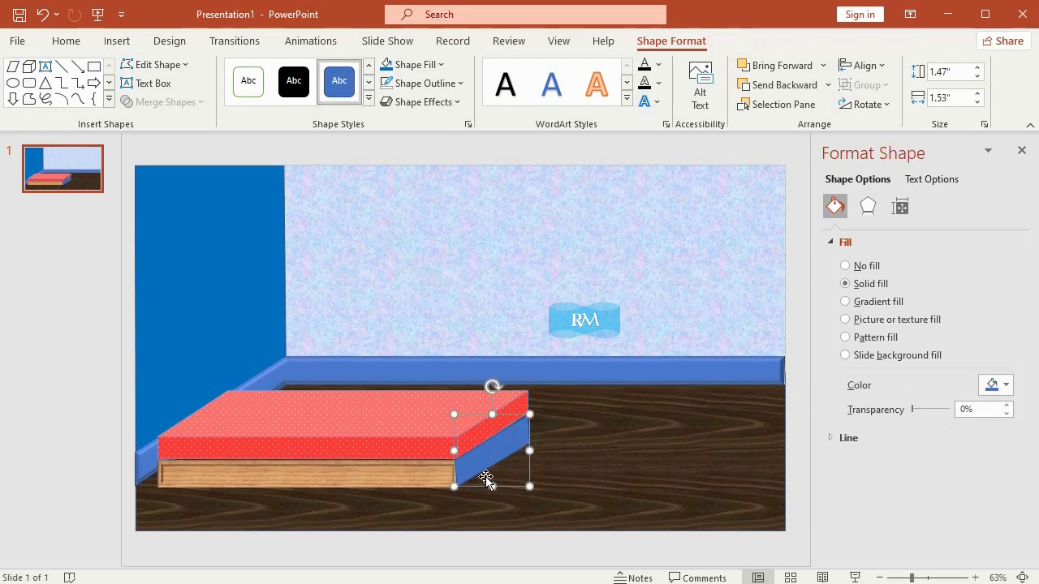
pyautogui.click(151, 64)
pyautogui.click(152, 108)
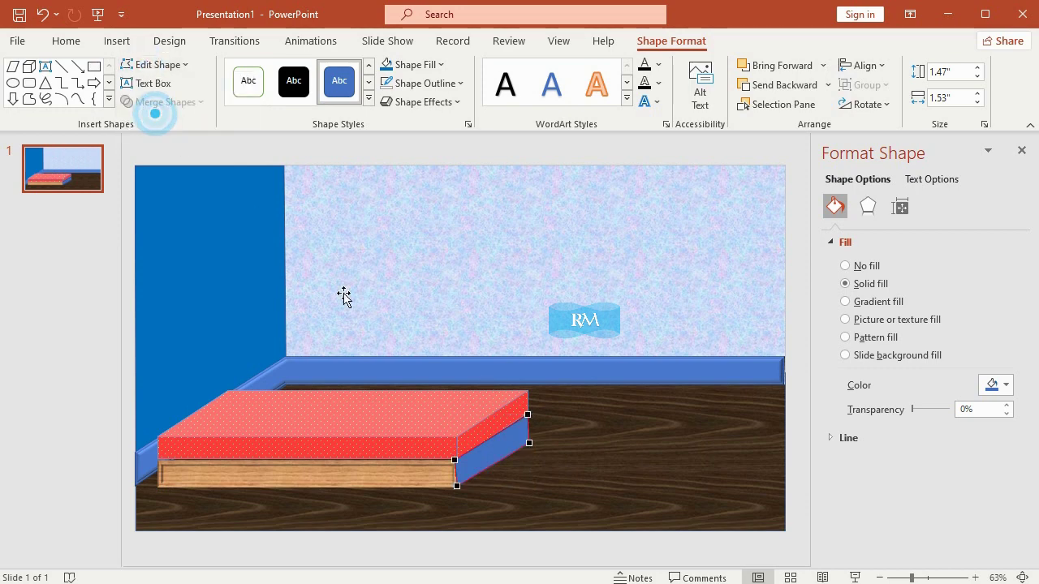
pyautogui.click(455, 460)
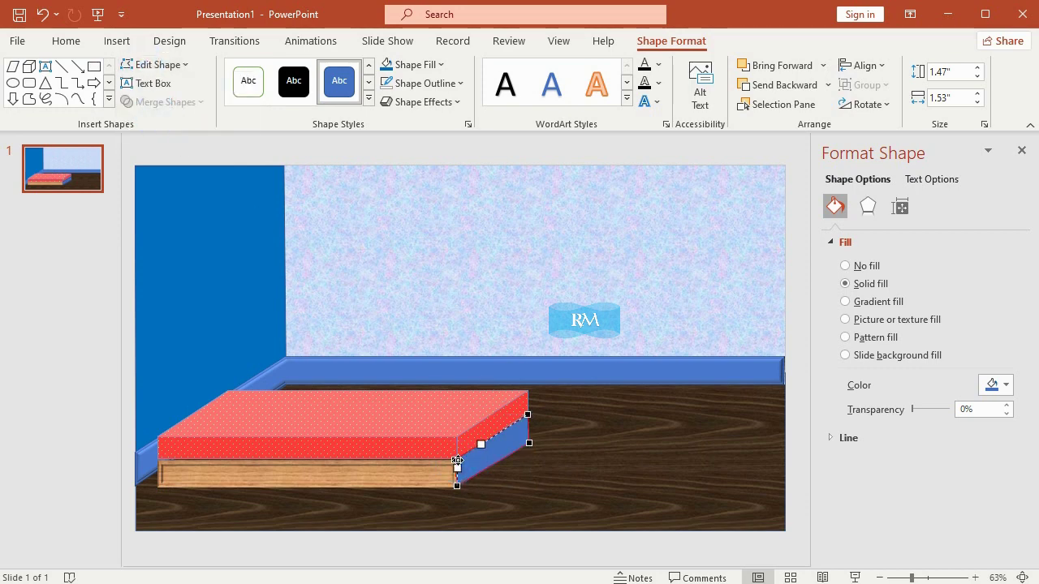
pyautogui.click(530, 444)
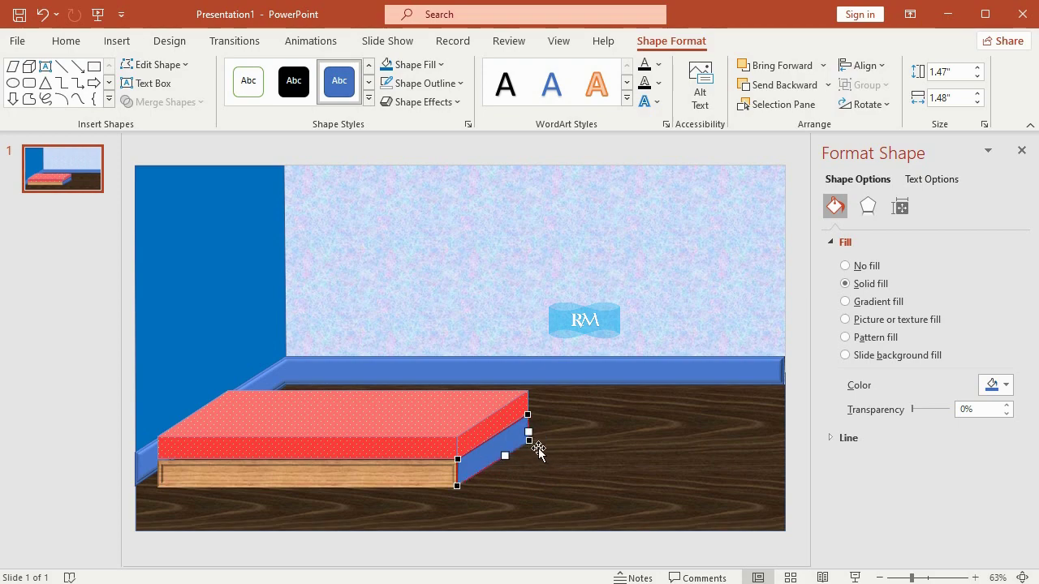
# Fill the side panel with the light wood texture
pyautogui.click(413, 70)
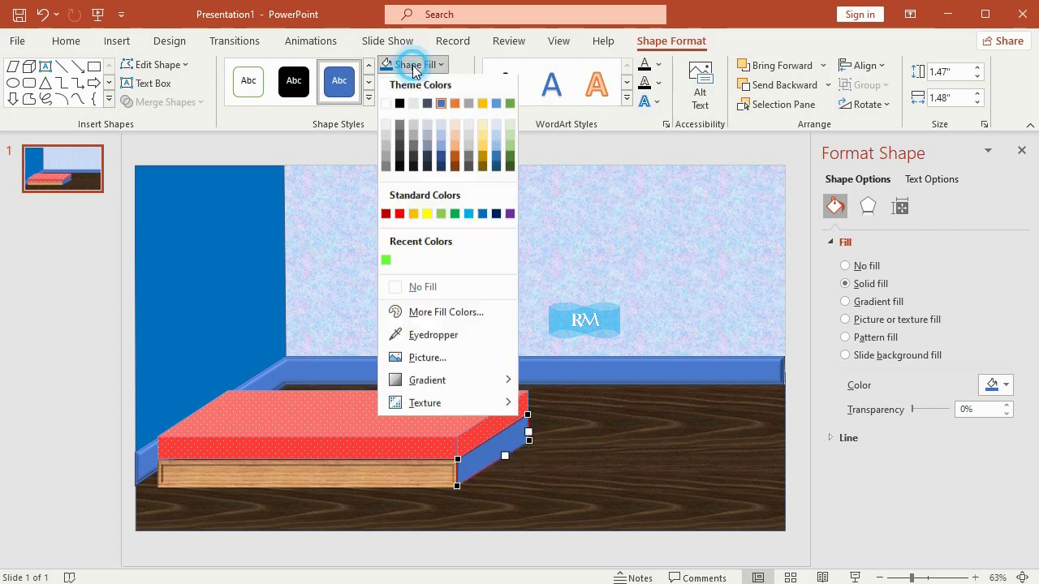
pyautogui.moveTo(478, 406)
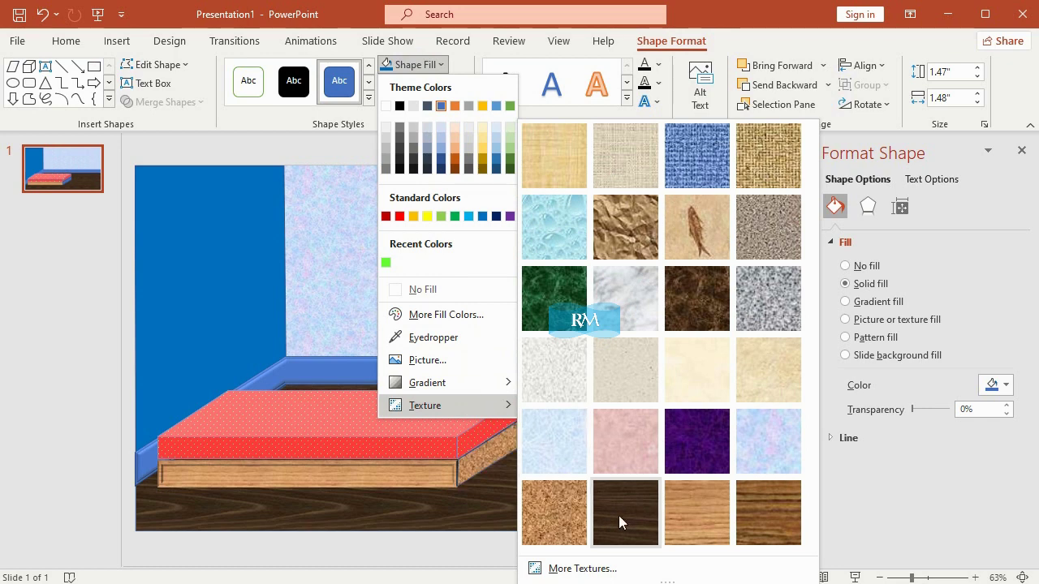
pyautogui.click(690, 513)
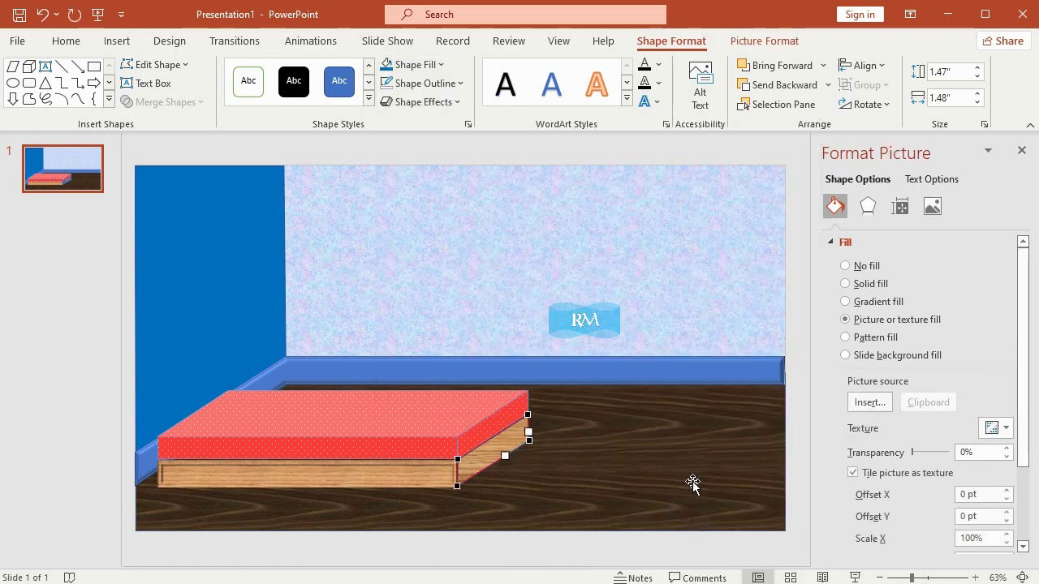
# Give the side panel a top bevel 9.5 pt wide and 17.5 pt high
pyautogui.click(448, 103)
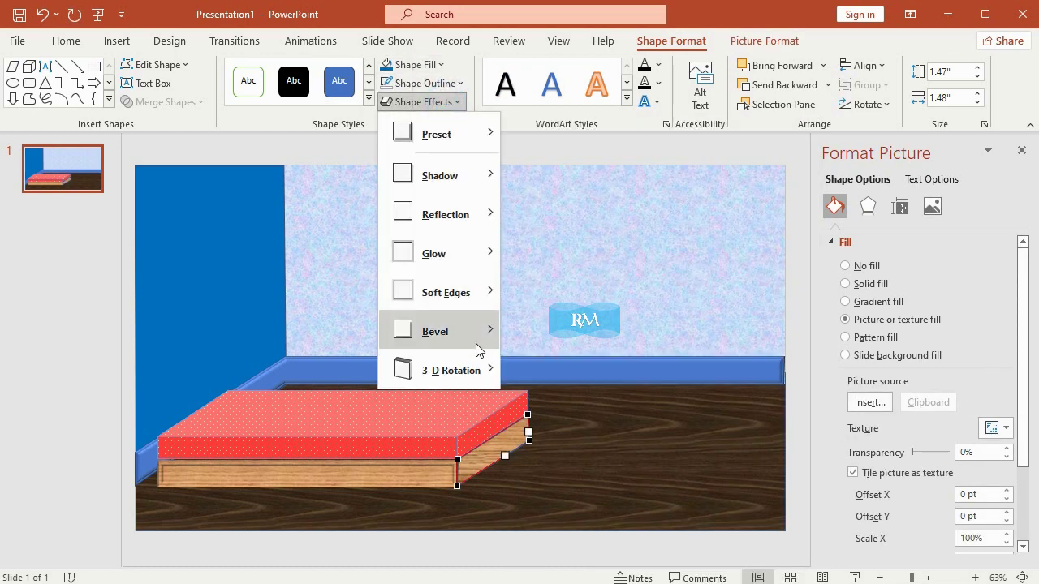
pyautogui.moveTo(479, 336)
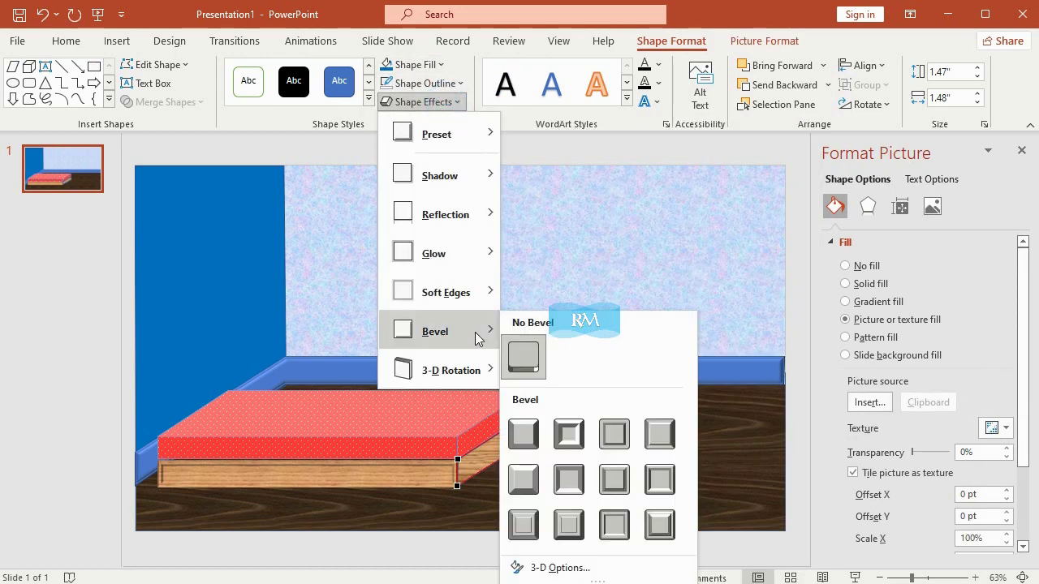
pyautogui.click(610, 566)
pyautogui.click(882, 375)
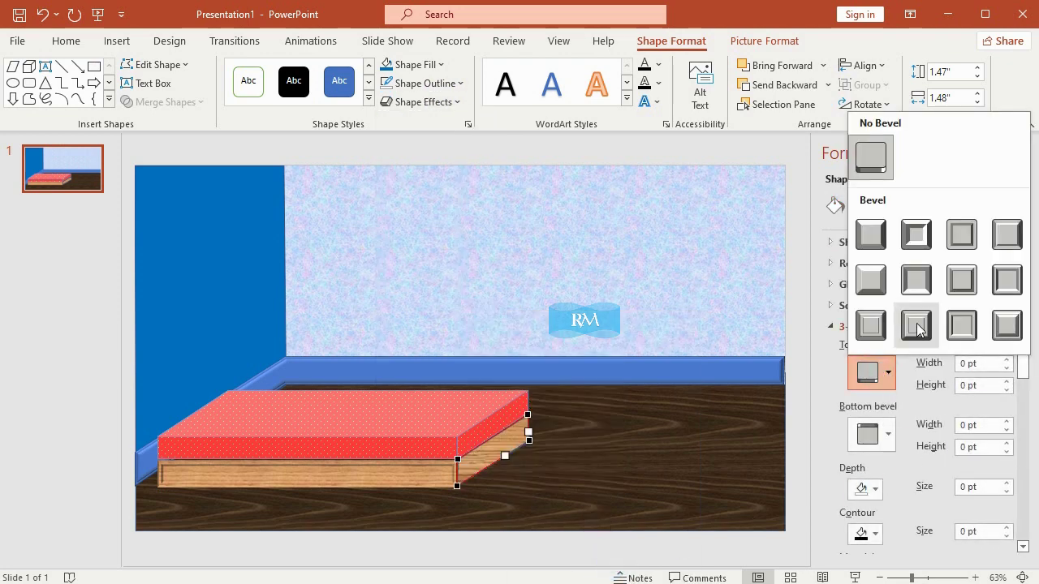
pyautogui.click(960, 325)
pyautogui.click(967, 366)
pyautogui.write('9.5')
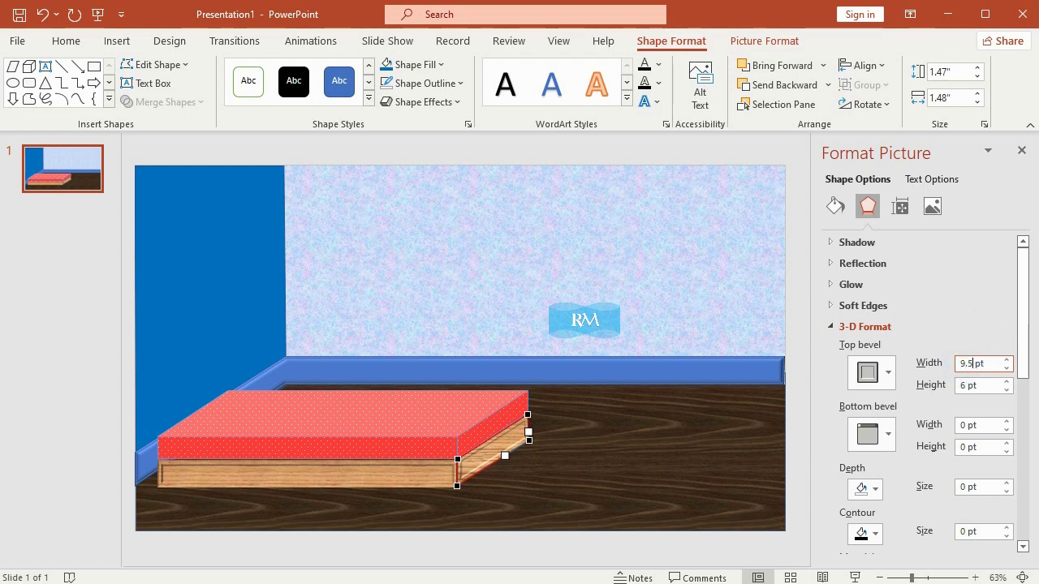
pyautogui.doubleClick(968, 386)
pyautogui.write('1')
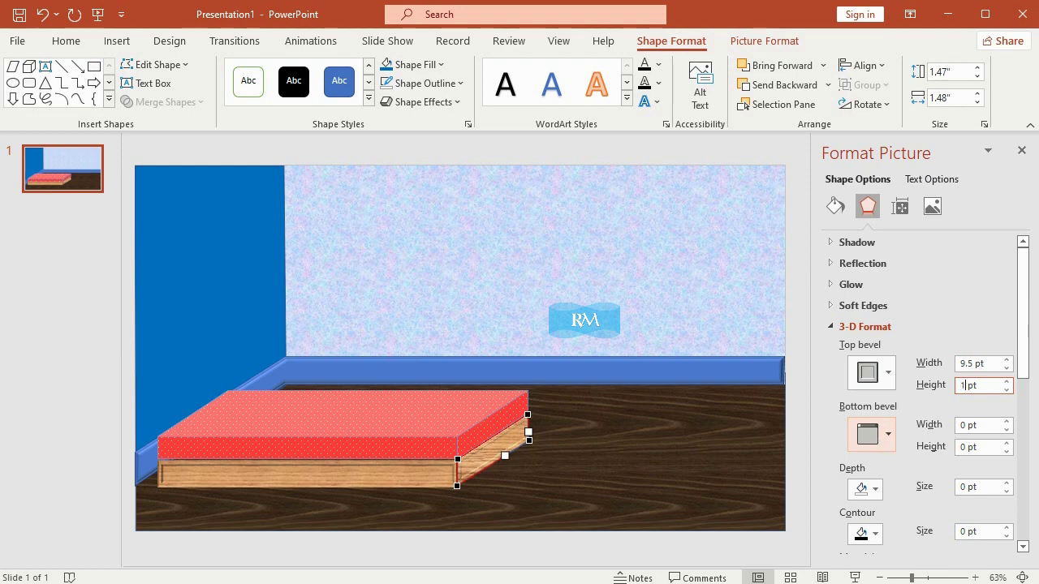
pyautogui.write('7.5')
# Remove the side face's outline and deselect it to check the result
pyautogui.click(438, 83)
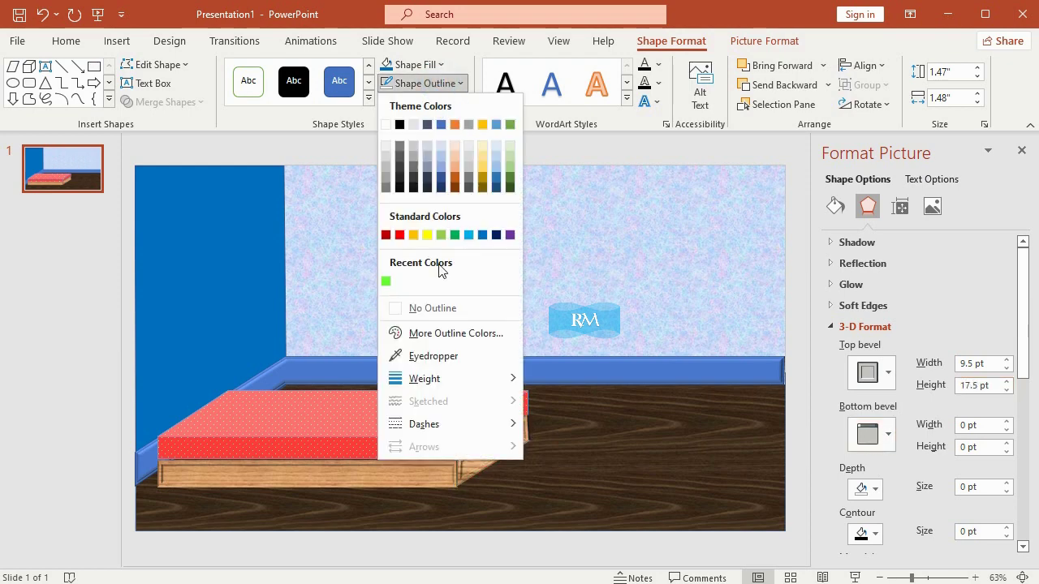
pyautogui.click(447, 310)
pyautogui.click(125, 284)
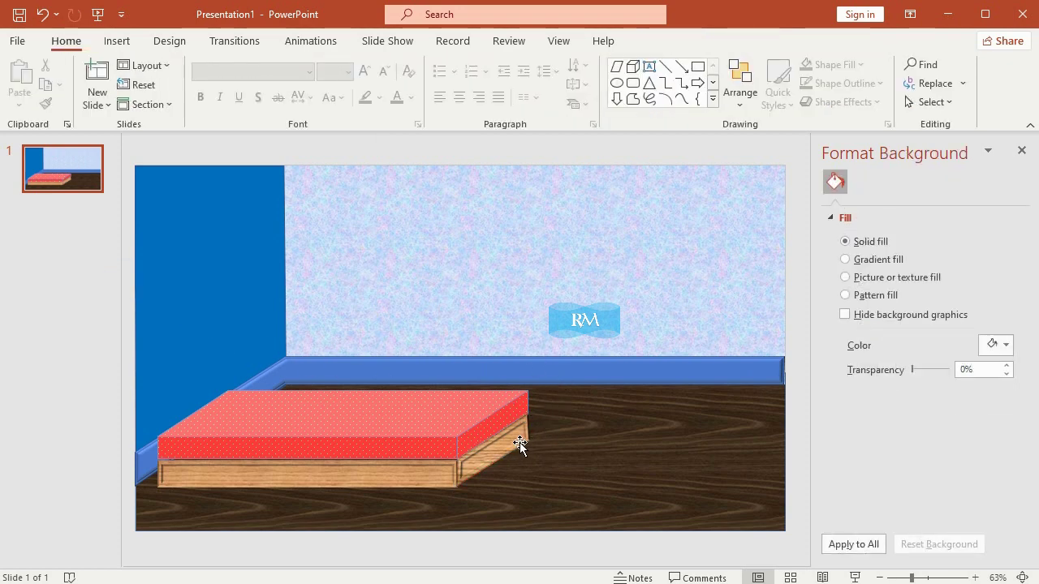
# Adjust the bottom corner point of the wooden base's right side face
pyautogui.click(522, 443)
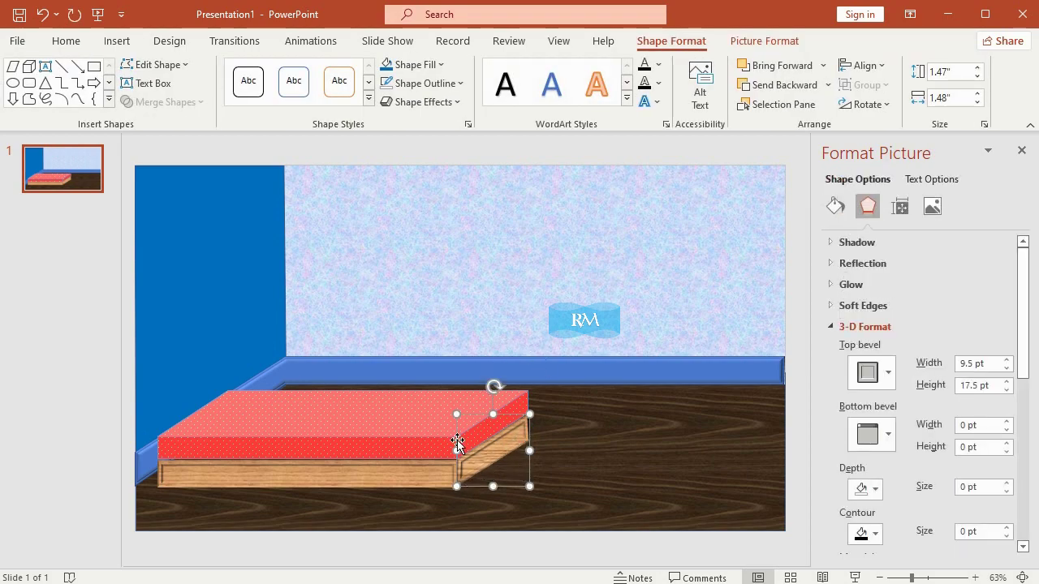
pyautogui.click(181, 64)
pyautogui.click(167, 112)
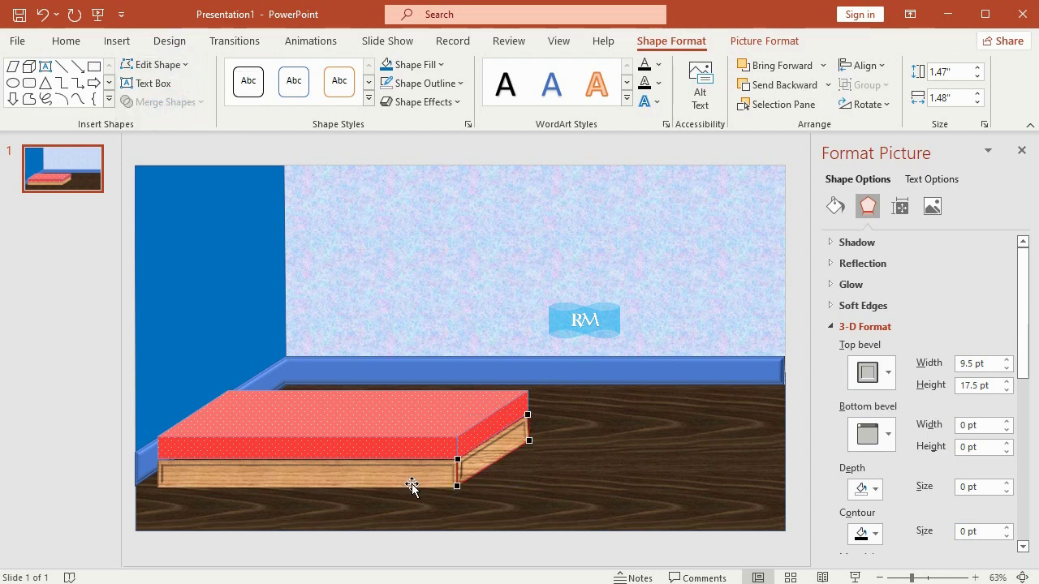
pyautogui.click(457, 484)
pyautogui.click(539, 308)
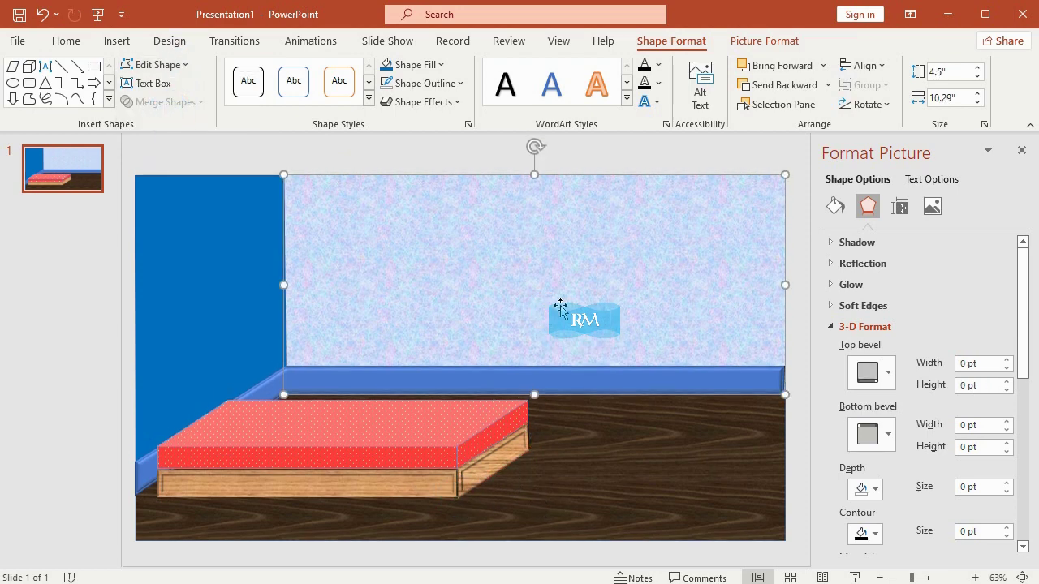
pyautogui.click(523, 434)
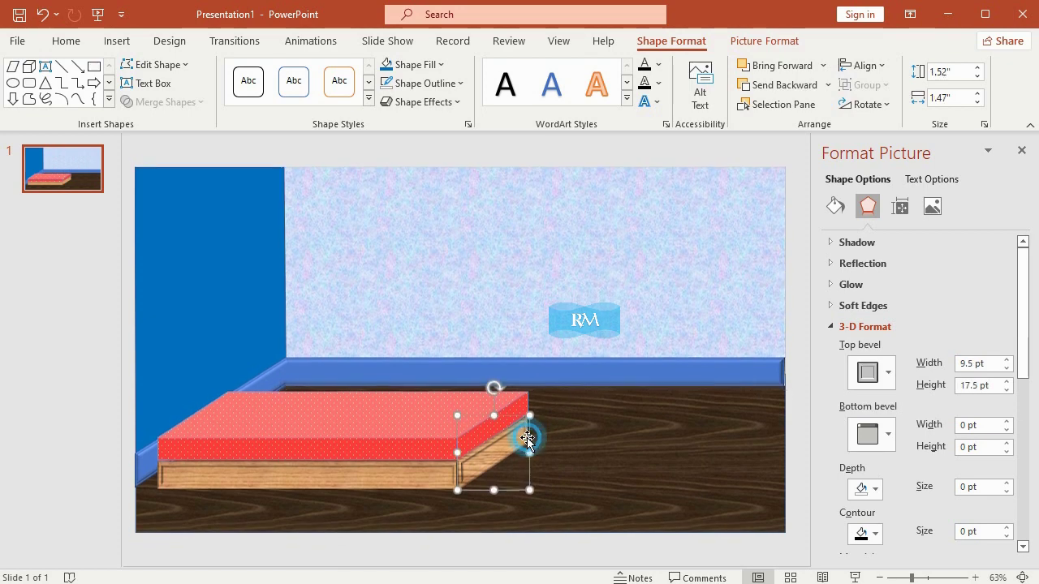
pyautogui.click(571, 297)
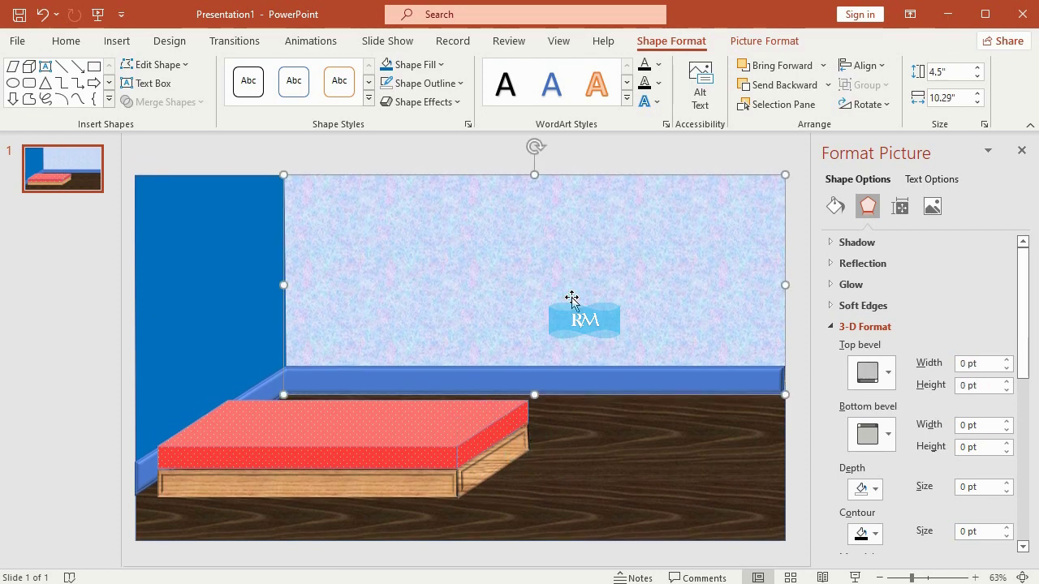
pyautogui.click(522, 450)
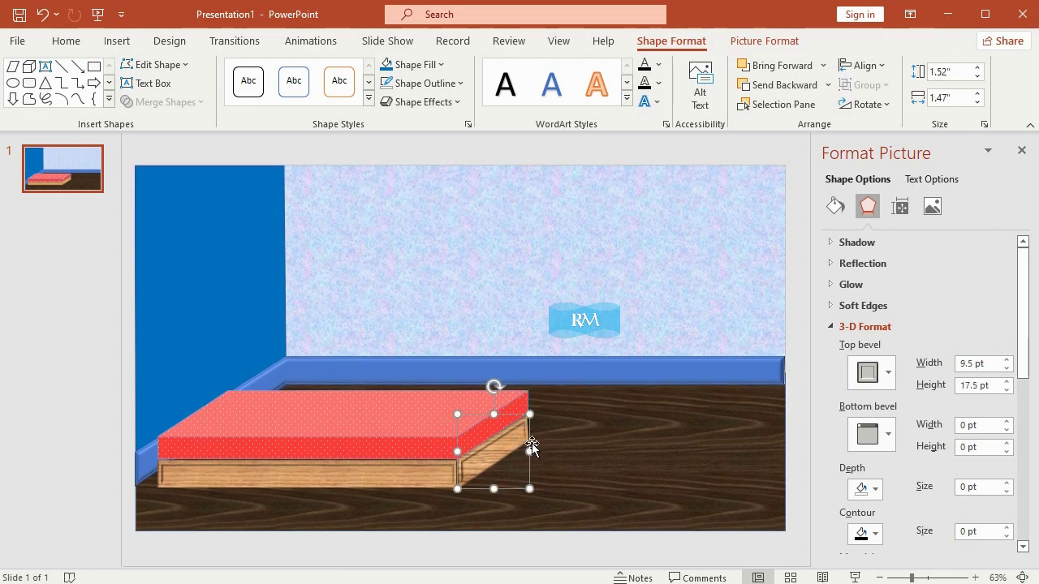
pyautogui.click(514, 246)
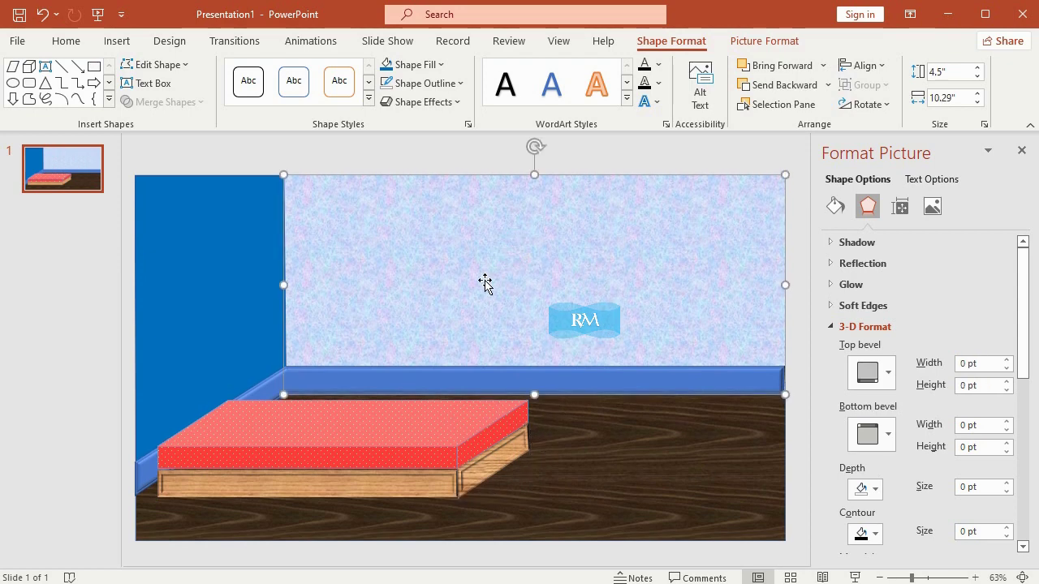
# Bring the red dotted mattress in front of the wooden base and nudge it down slightly
pyautogui.click(333, 419)
pyautogui.hotkey('ctrl', 'z')
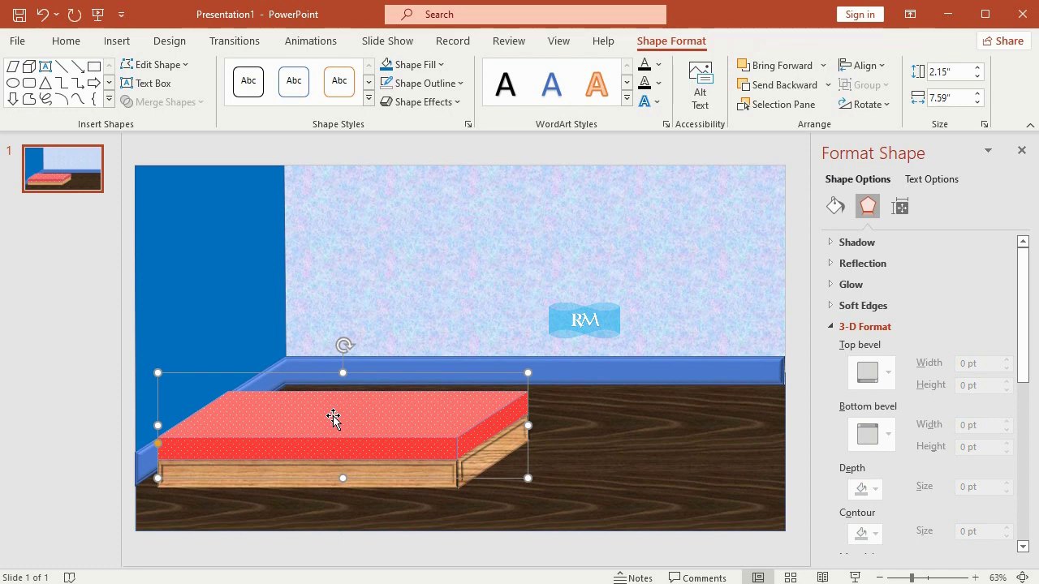
pyautogui.hotkey('ctrl', 'z')
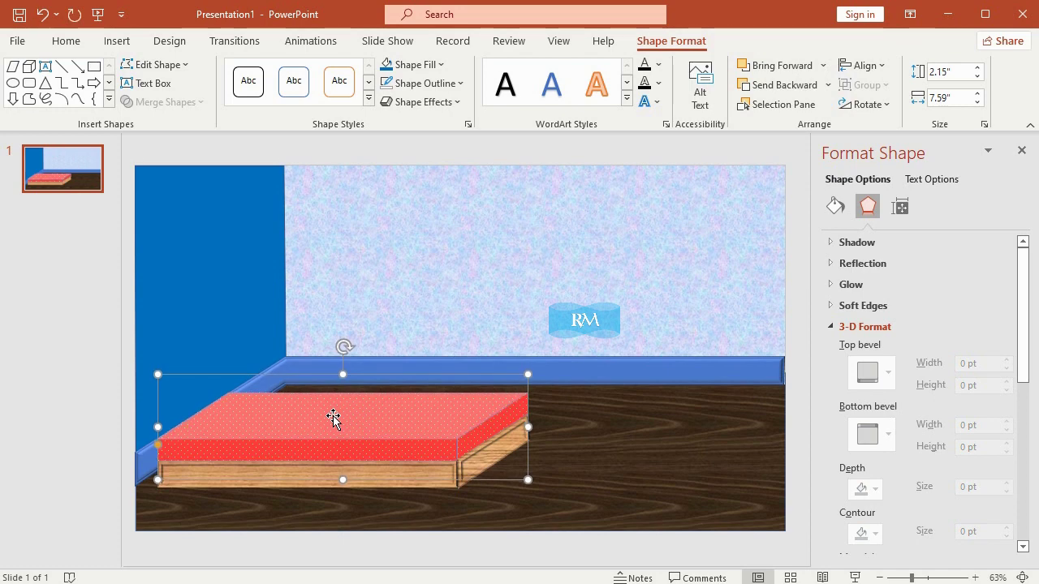
pyautogui.hotkey('ctrl', 'z')
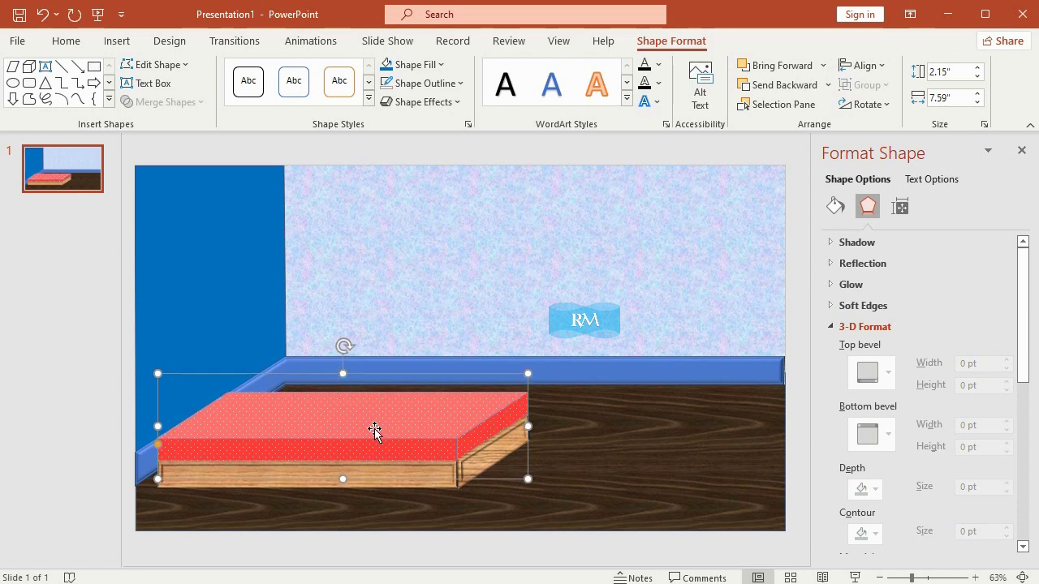
pyautogui.rightClick(404, 424)
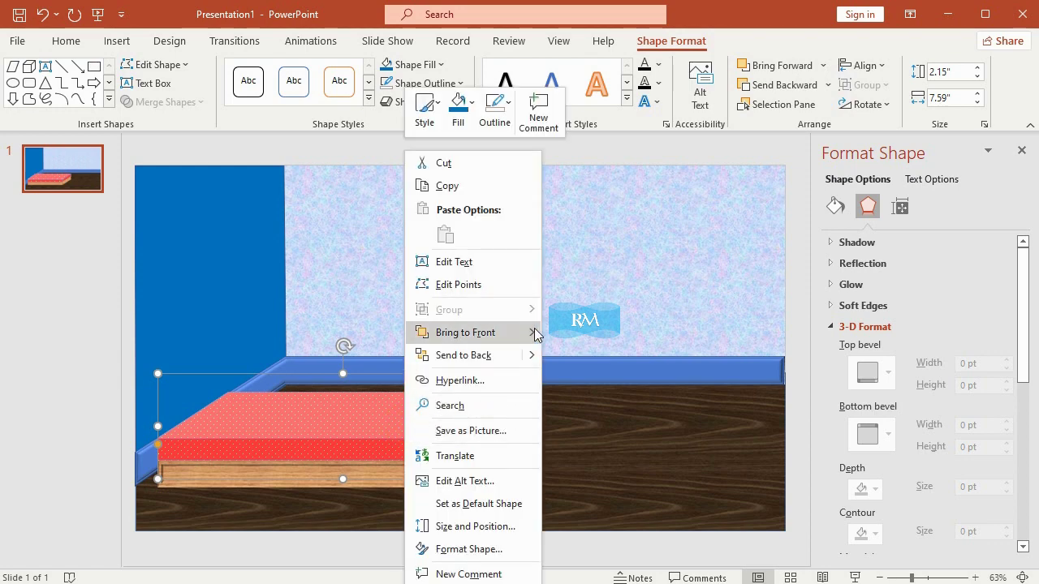
pyautogui.click(559, 332)
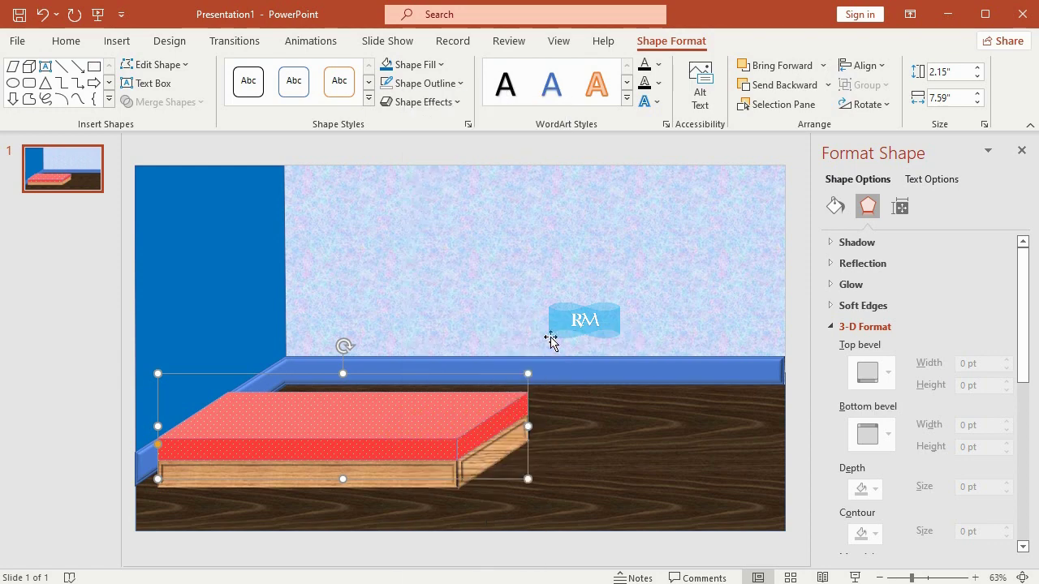
pyautogui.hotkey('ctrl', 'Down')
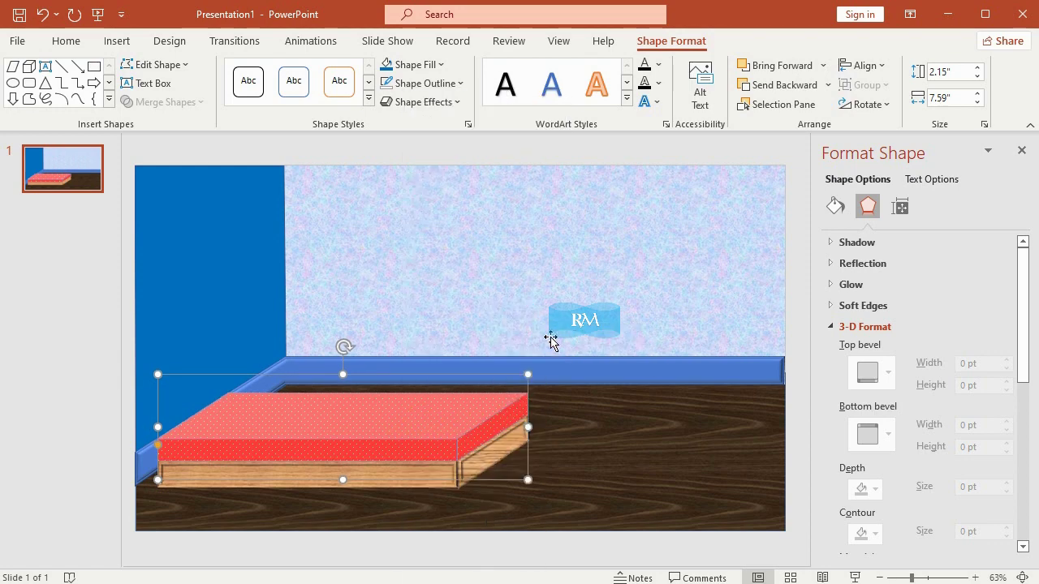
pyautogui.click(94, 280)
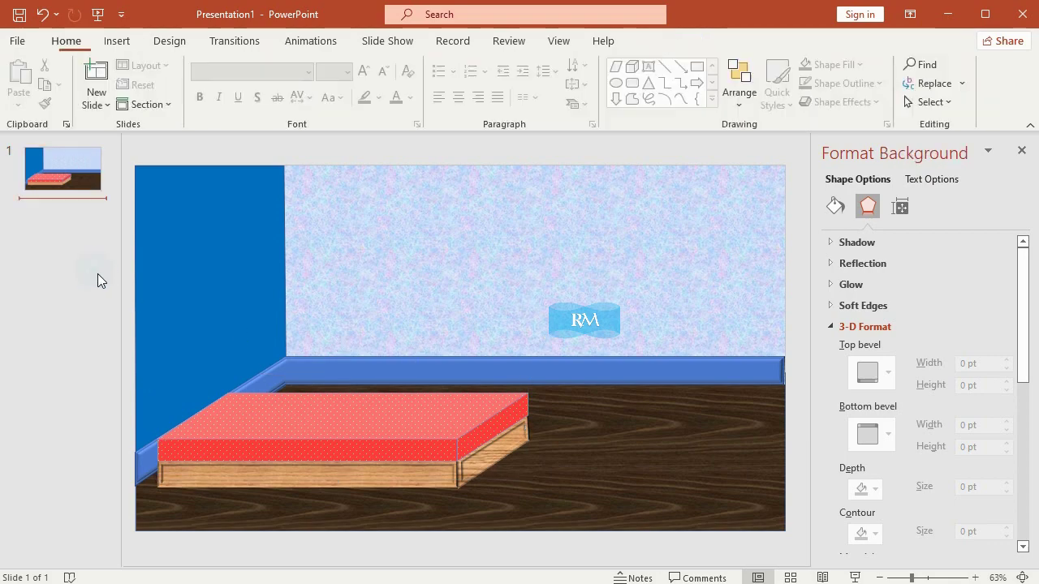
# Open the Insert shapes gallery to draw a rounded rectangle
pyautogui.click(107, 39)
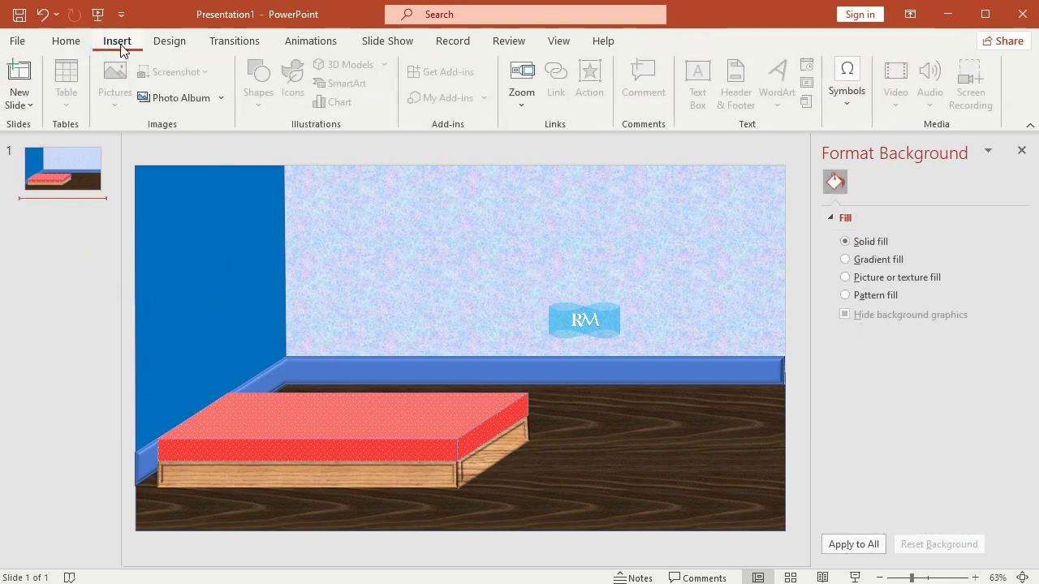
pyautogui.click(126, 207)
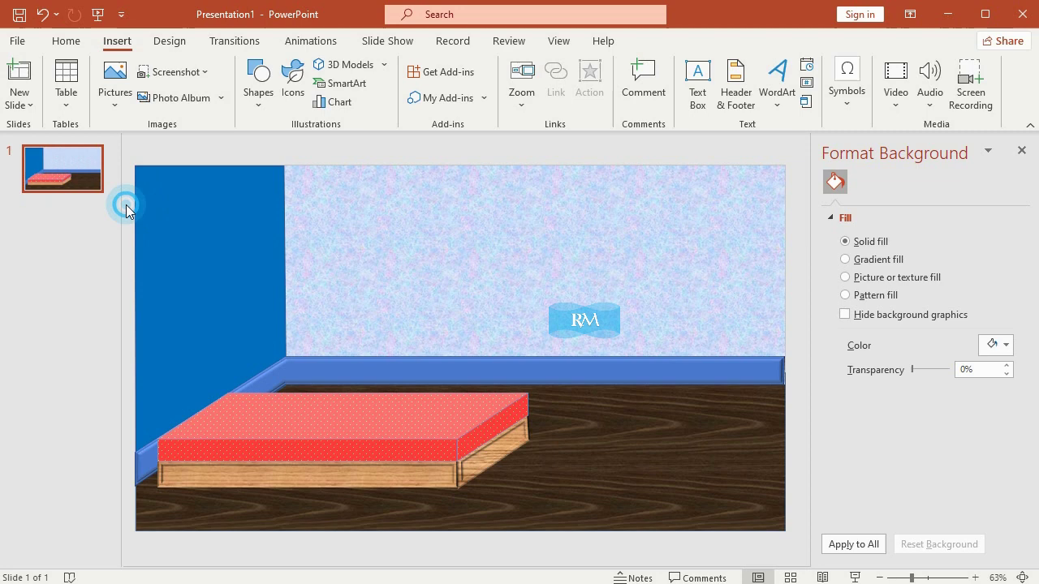
pyautogui.click(253, 104)
# Draw a rounded rectangle on the upper wall sized 1.14" by 4.8"
pyautogui.click(267, 261)
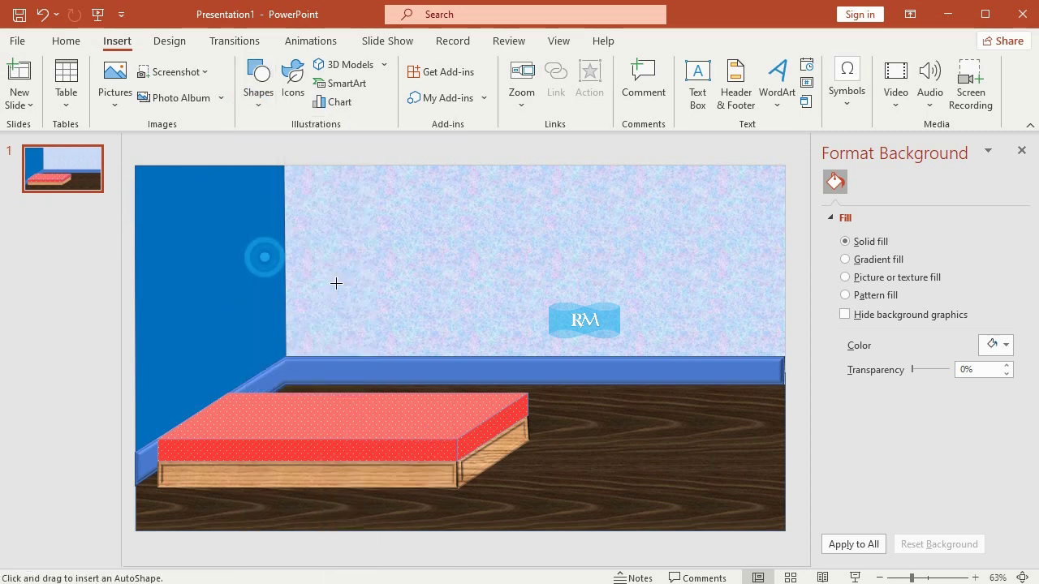
pyautogui.moveTo(308, 211); pyautogui.dragTo(480, 281)
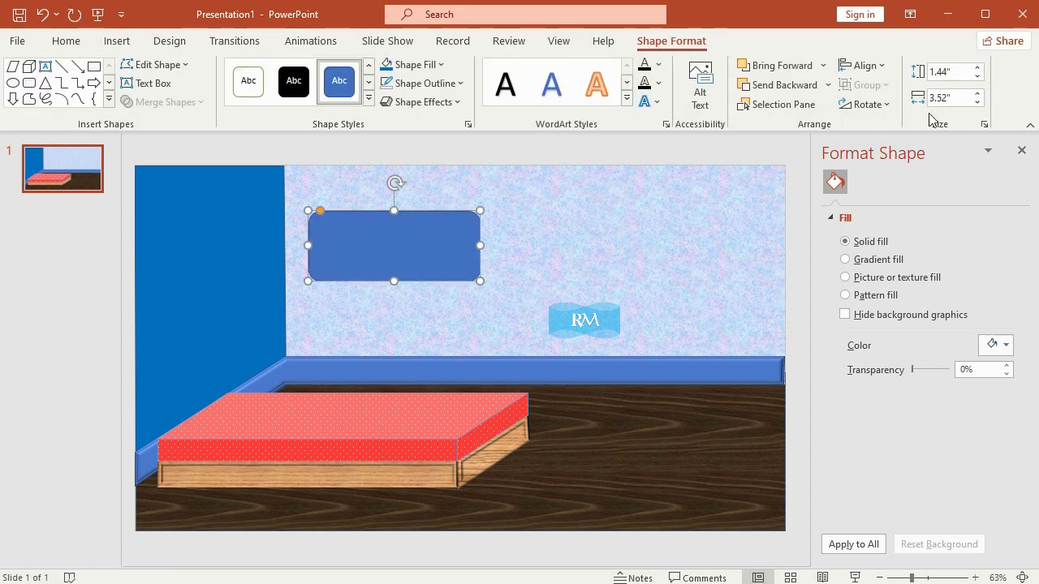
pyautogui.click(960, 70)
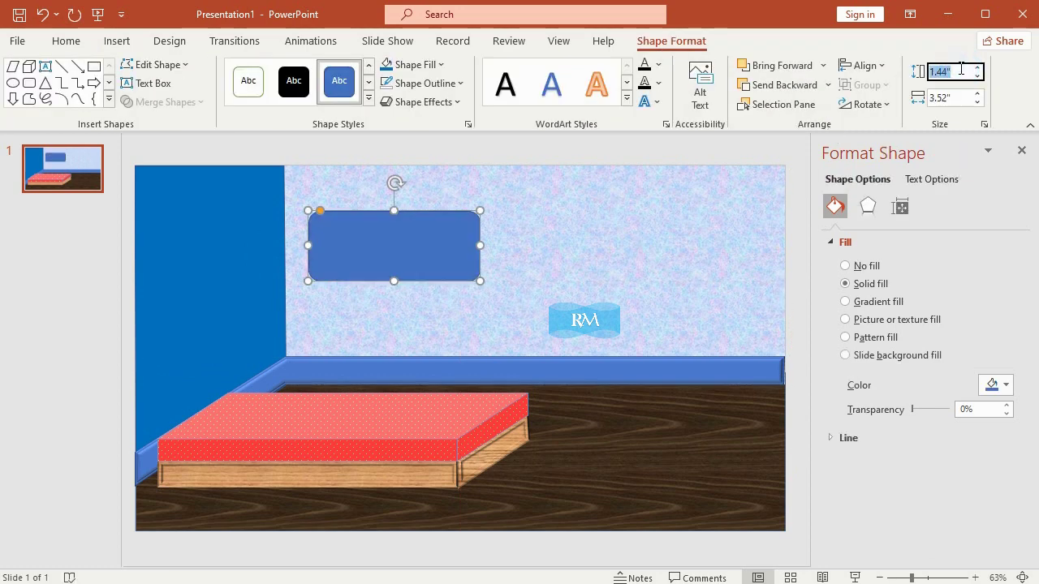
pyautogui.write('1')
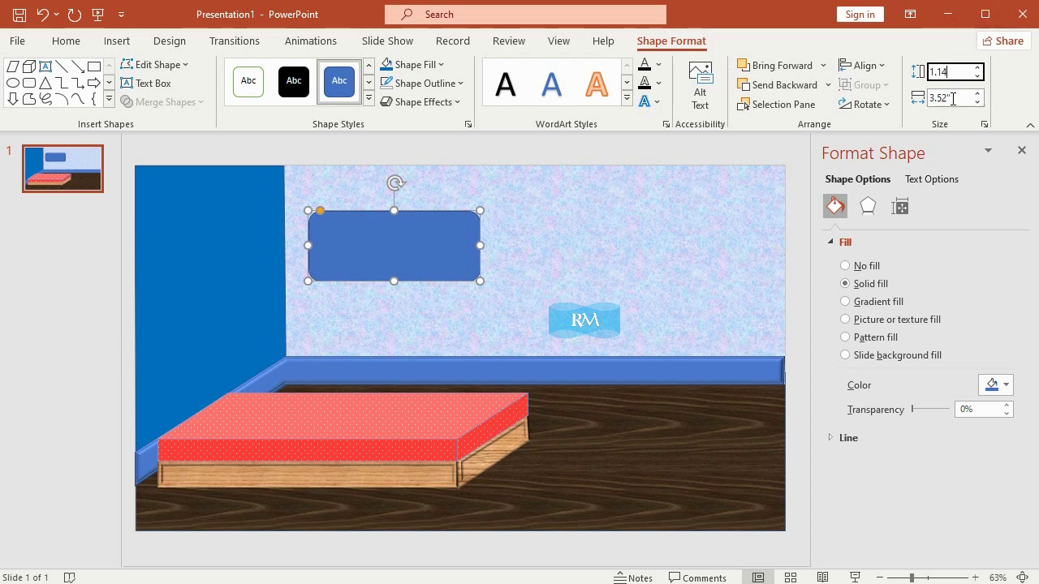
pyautogui.click(946, 97)
pyautogui.write('4')
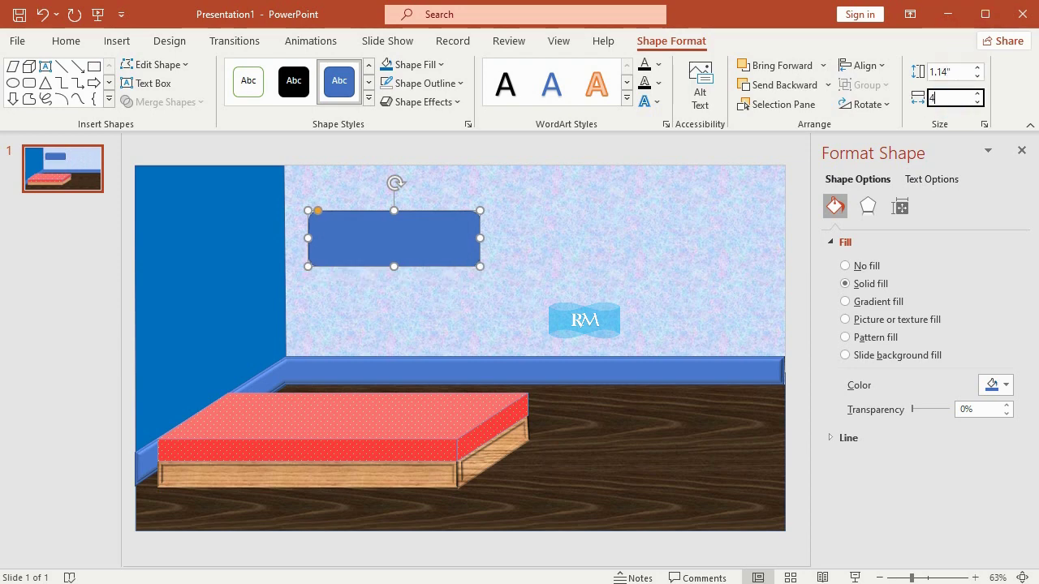
pyautogui.write('.8')
pyautogui.press('Return')
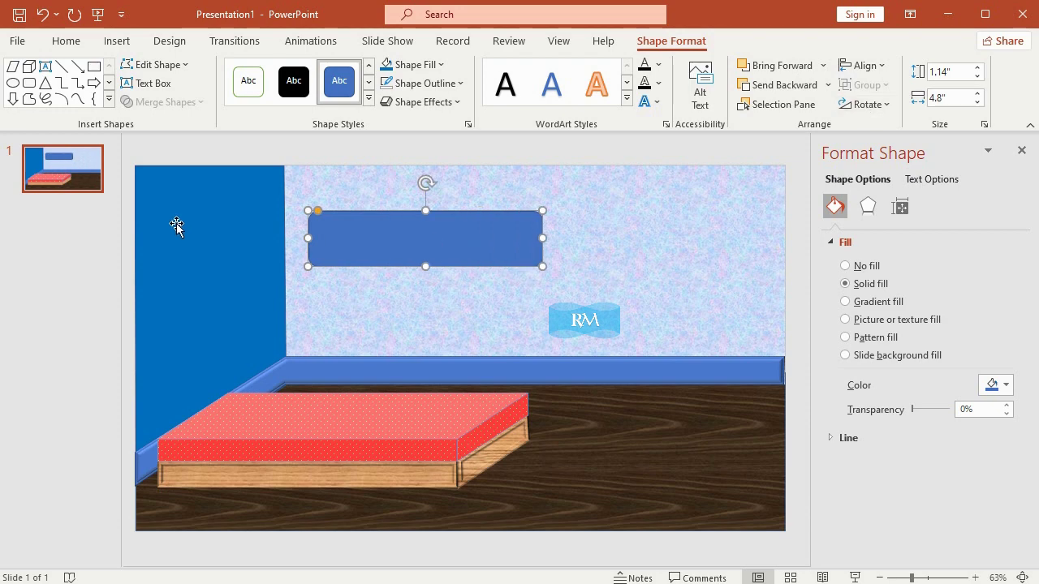
# Fill it with a grid pattern using a white foreground and dark red background
pyautogui.click(442, 66)
pyautogui.moveTo(495, 383)
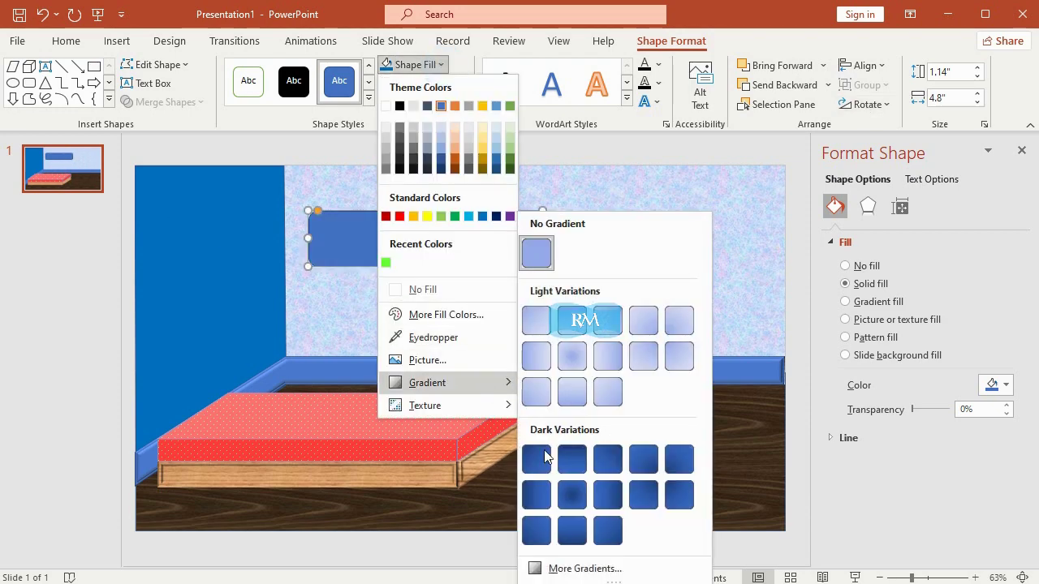
pyautogui.click(616, 572)
pyautogui.click(880, 337)
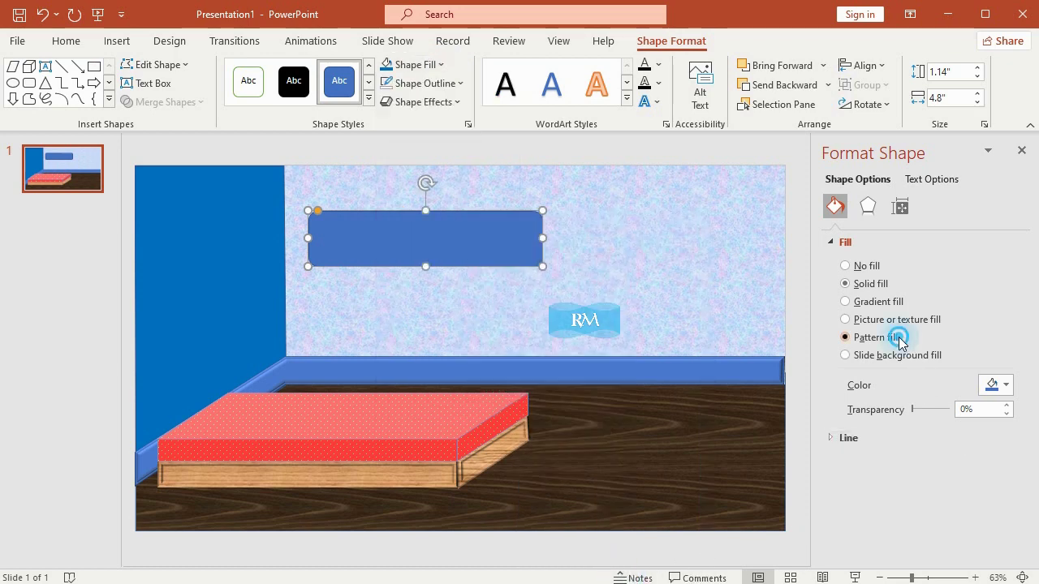
pyautogui.scroll(-2, 1024, 497)
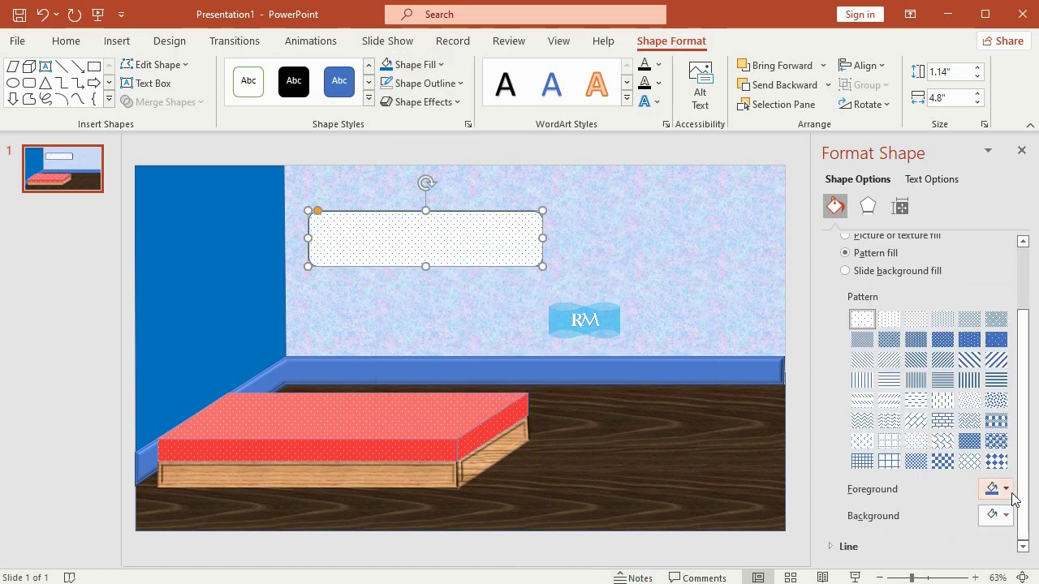
pyautogui.click(1007, 490)
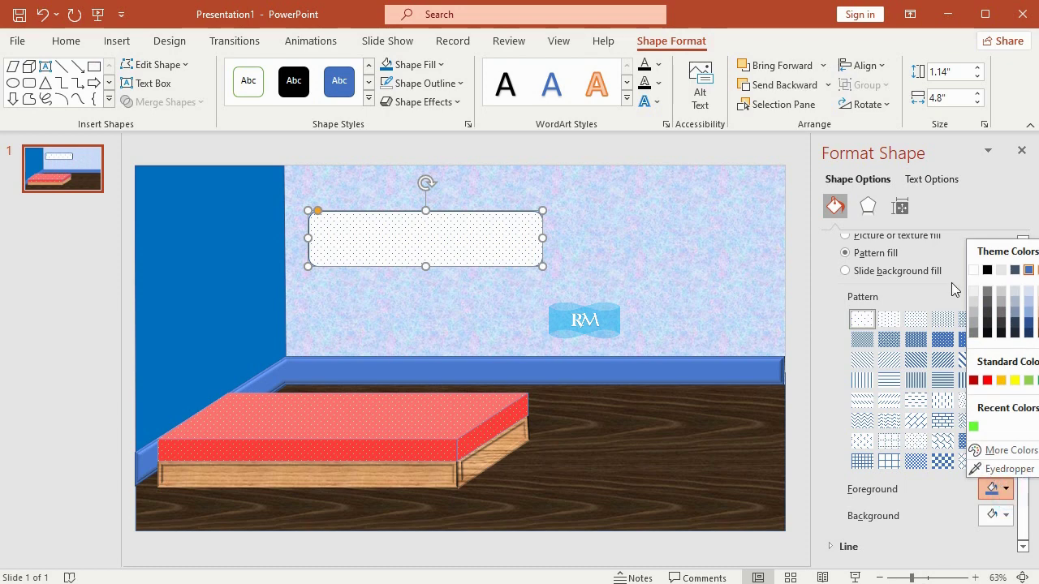
pyautogui.click(972, 270)
pyautogui.click(1002, 515)
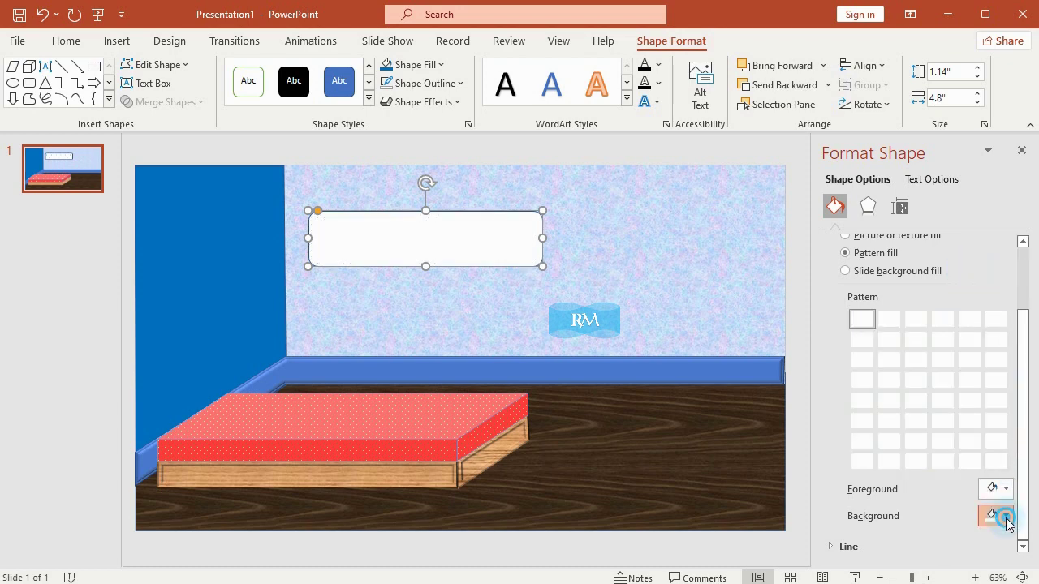
pyautogui.click(973, 407)
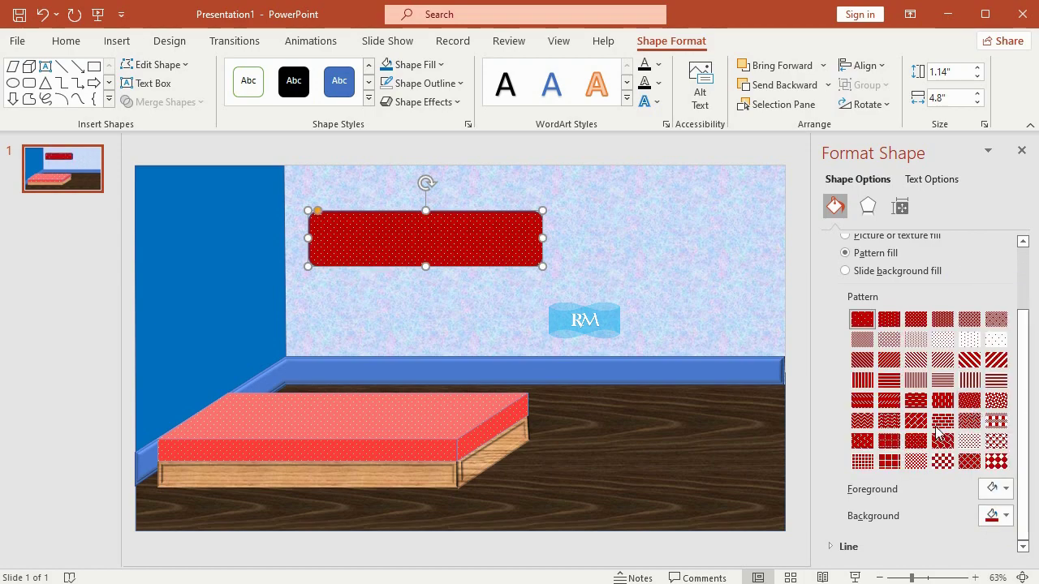
pyautogui.click(893, 460)
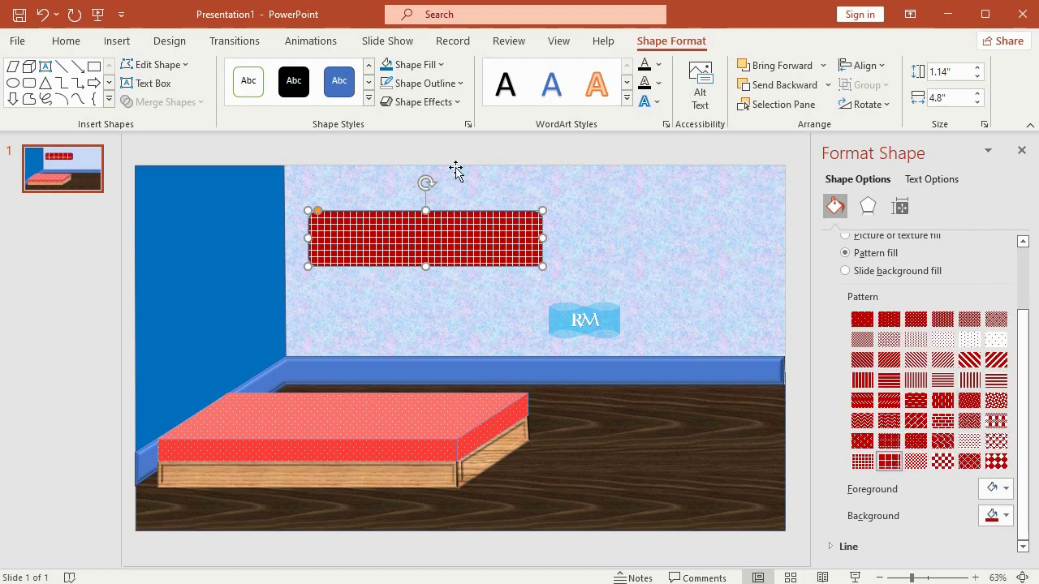
pyautogui.click(447, 101)
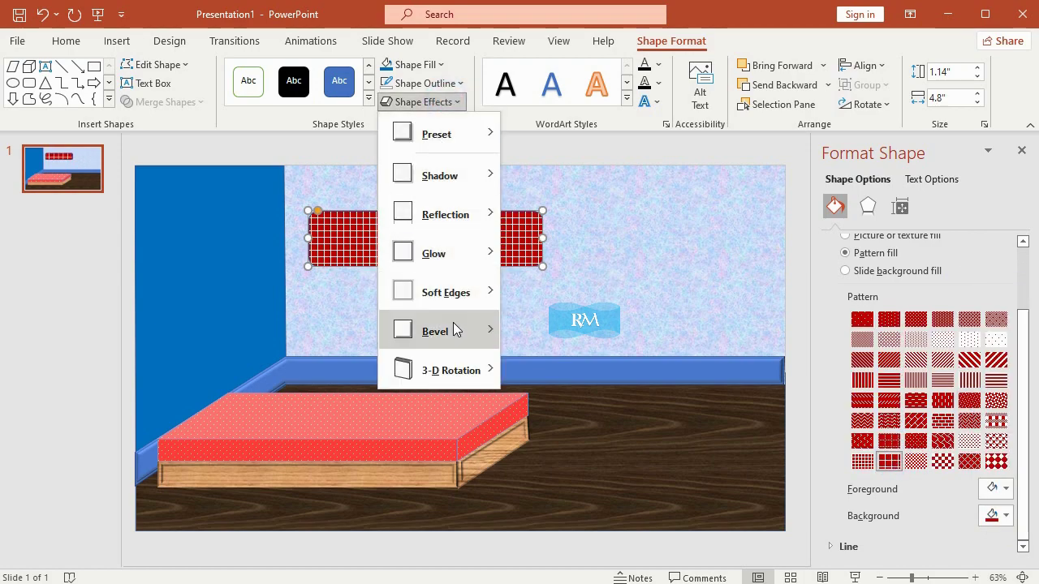
# Apply the first top bevel preset with width 8.3 pt, height 9 pt and 3 pt depth
pyautogui.moveTo(455, 324)
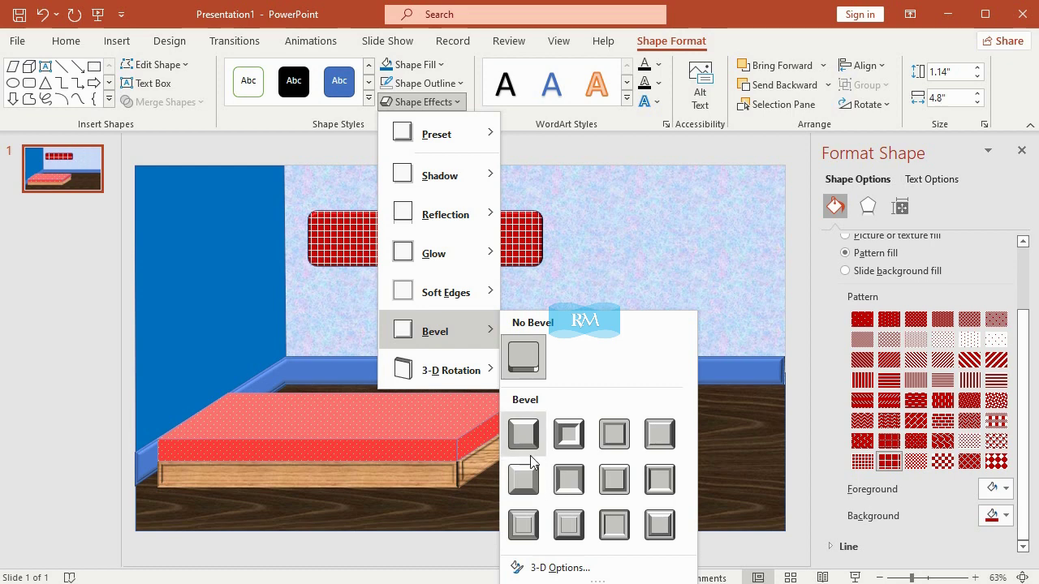
pyautogui.click(559, 568)
pyautogui.click(872, 373)
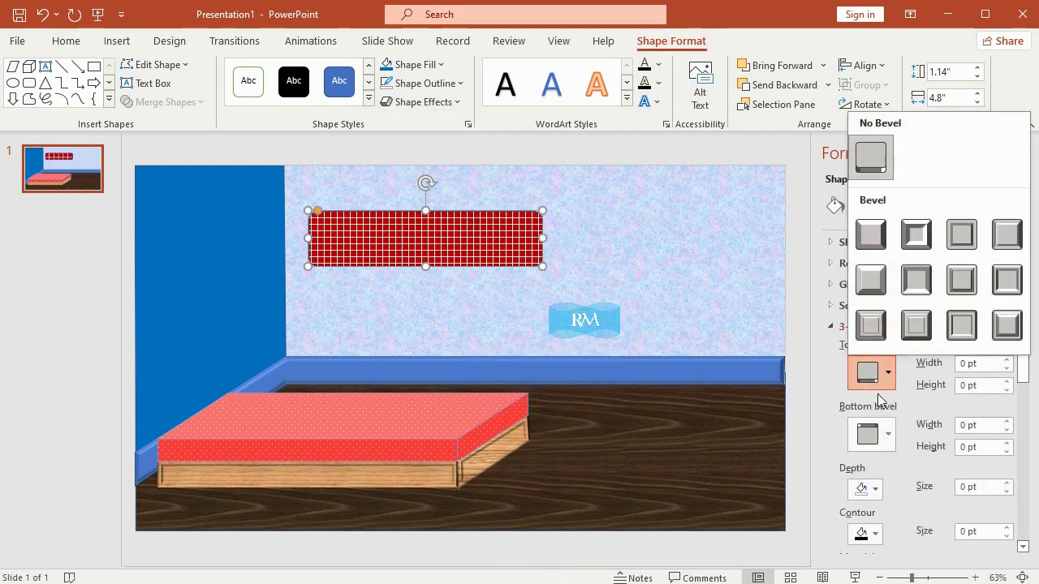
pyautogui.click(870, 233)
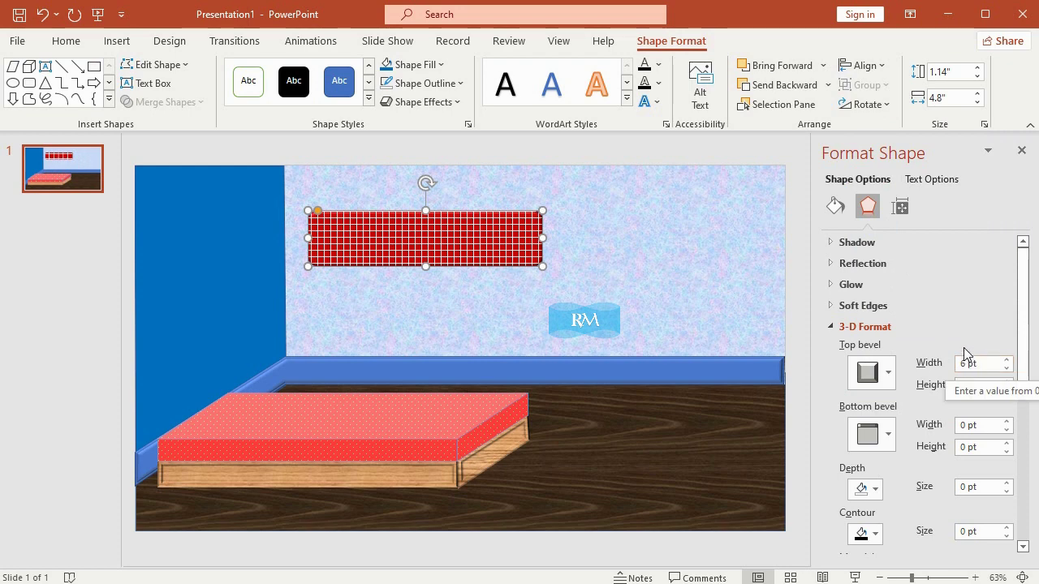
pyautogui.click(966, 364)
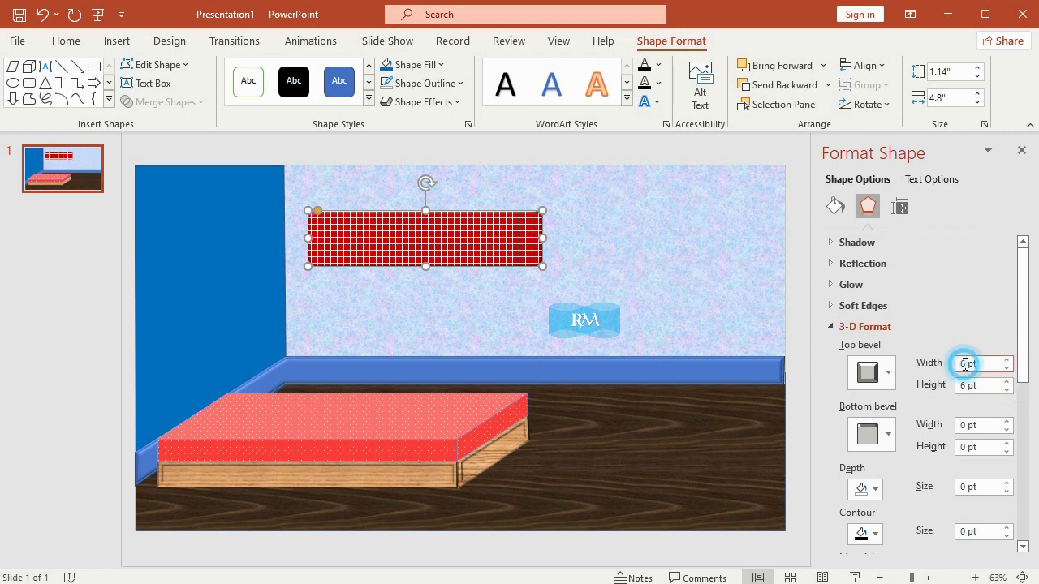
pyautogui.doubleClick(965, 363)
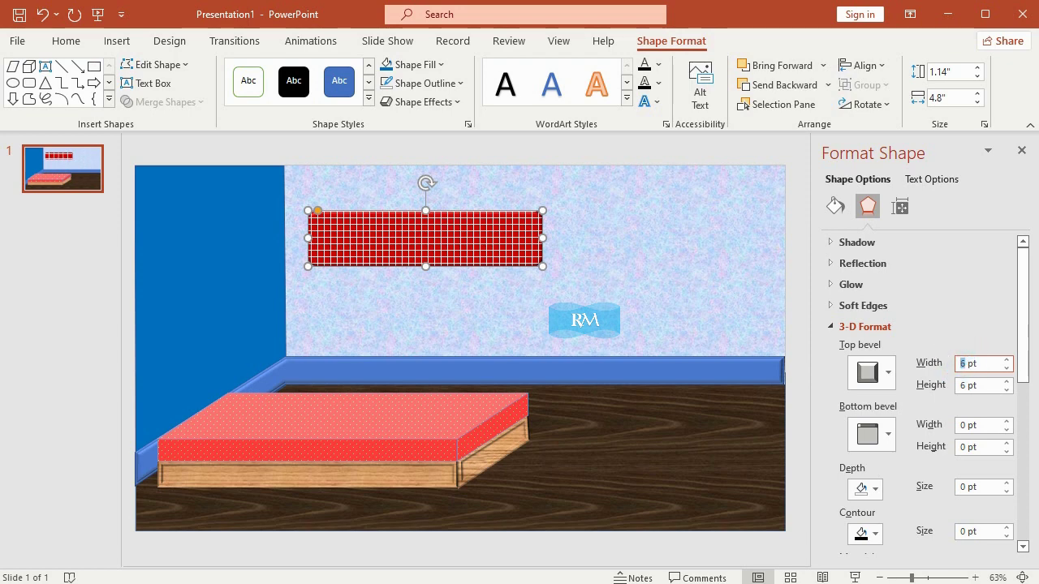
pyautogui.write('8.25')
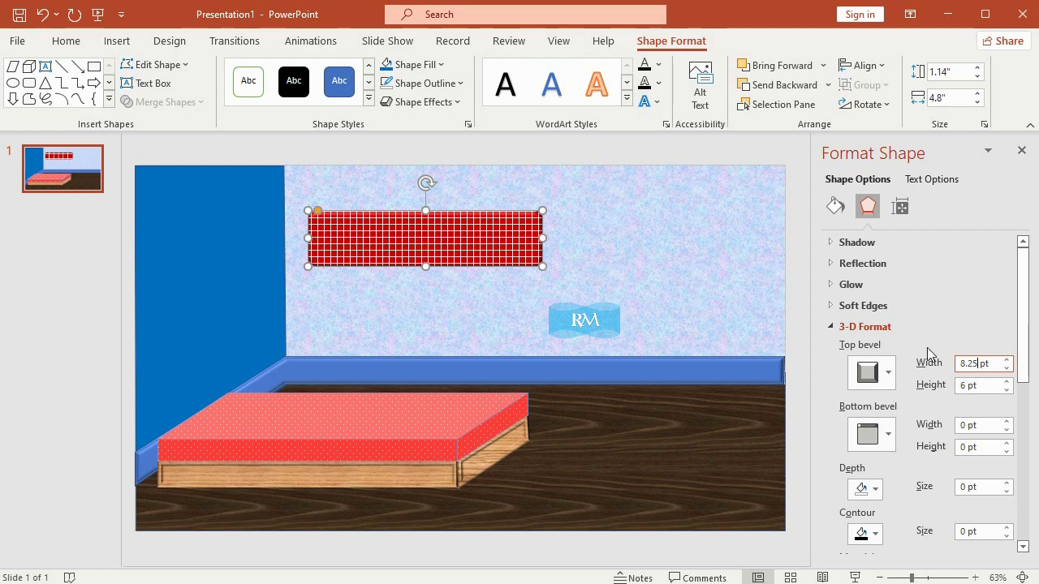
pyautogui.doubleClick(965, 384)
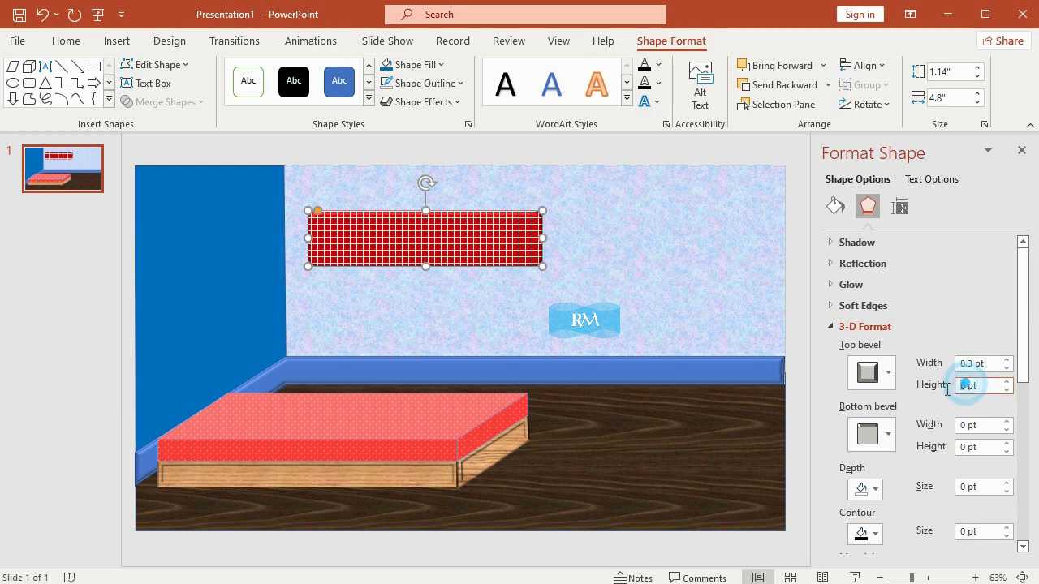
pyautogui.write('9')
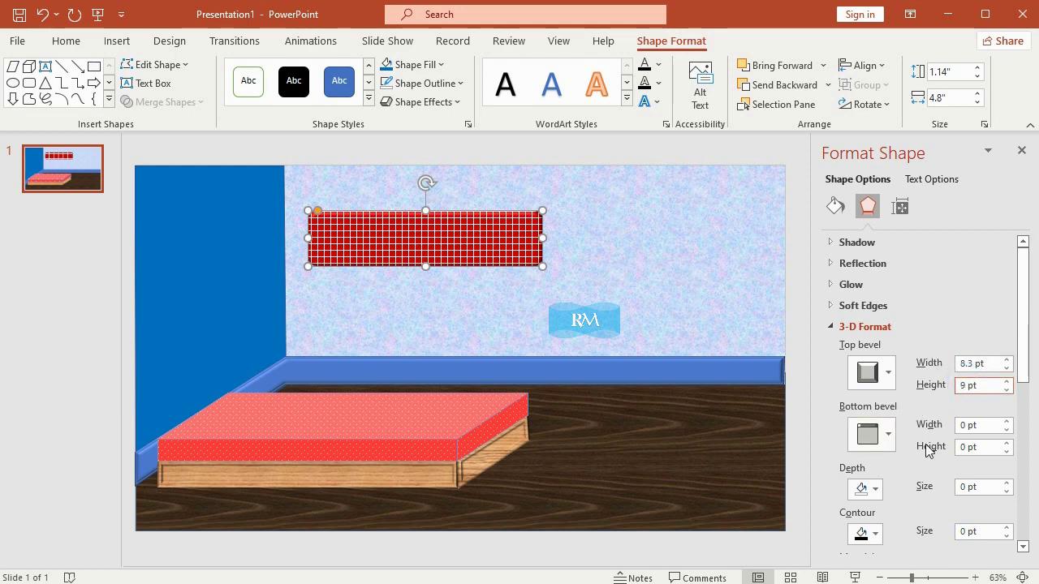
pyautogui.doubleClick(965, 485)
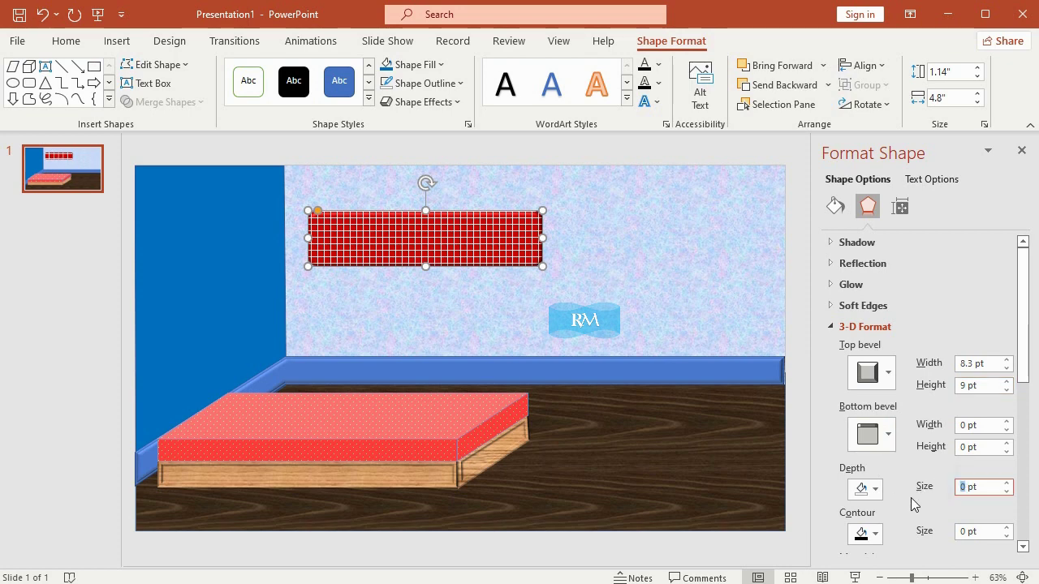
pyautogui.write('3')
pyautogui.click(521, 231)
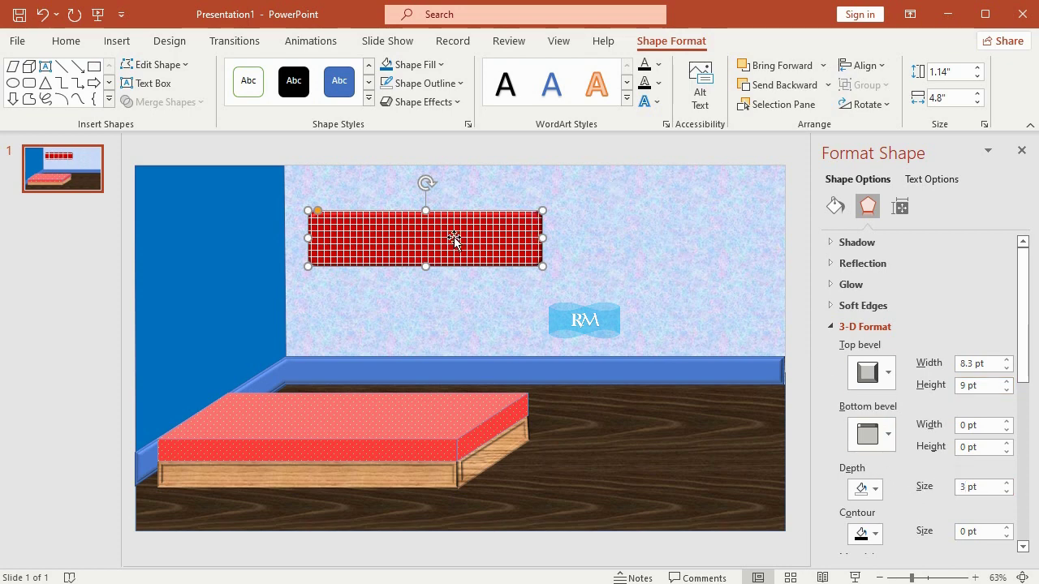
pyautogui.click(429, 103)
# In 3-D Rotation Options, tilt the red grid panel to X 289.8°, Y 11.6°, Z 3.8°
pyautogui.moveTo(459, 367)
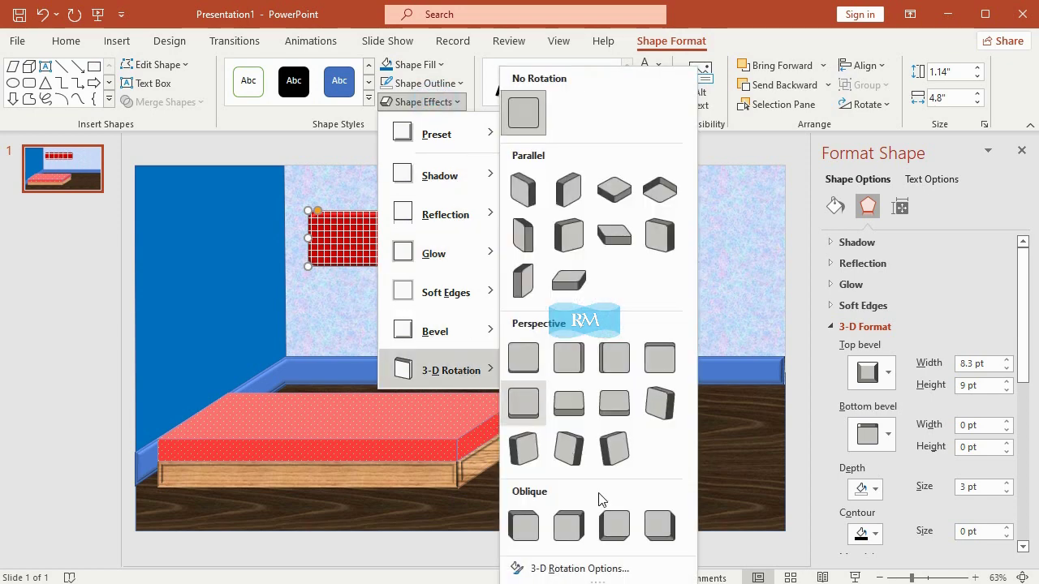
pyautogui.click(615, 565)
pyautogui.click(917, 399)
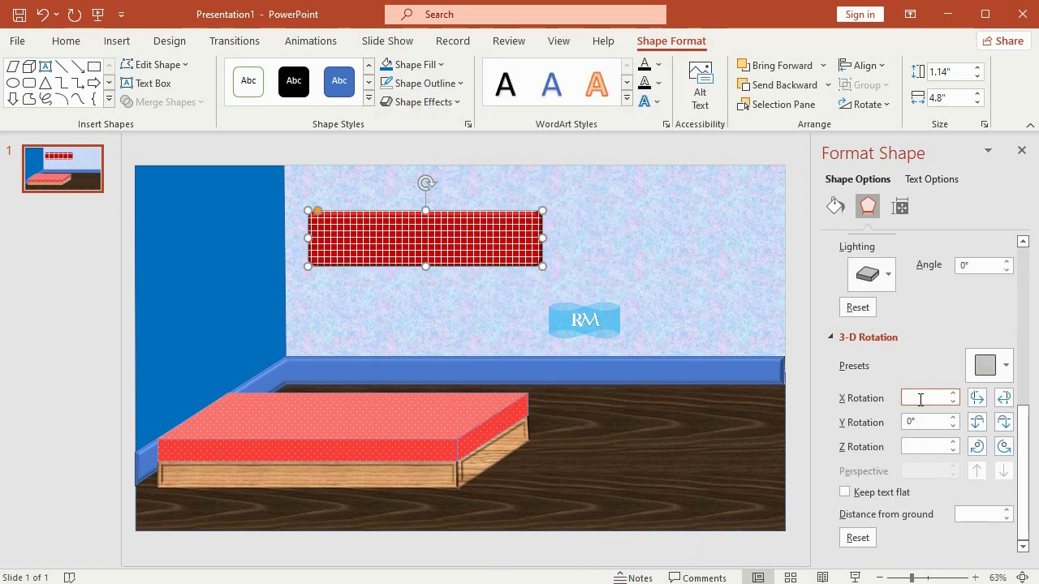
pyautogui.write('3')
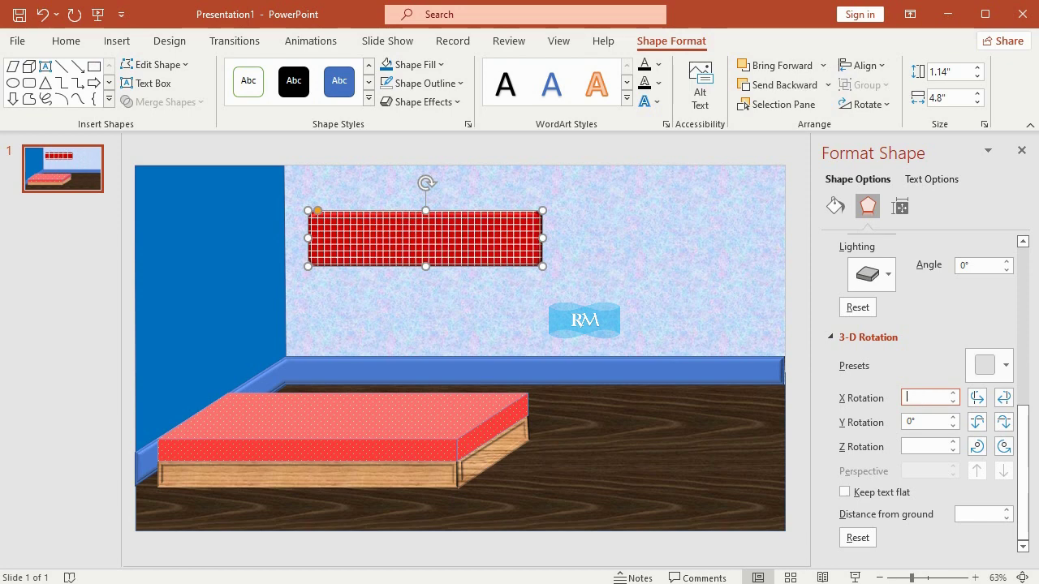
pyautogui.write('289')
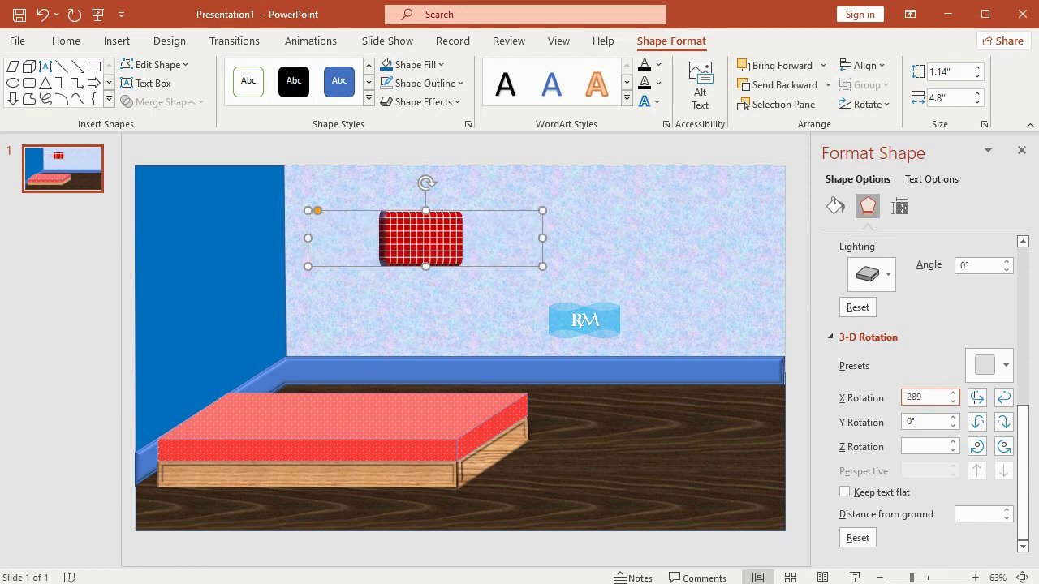
pyautogui.write('.8')
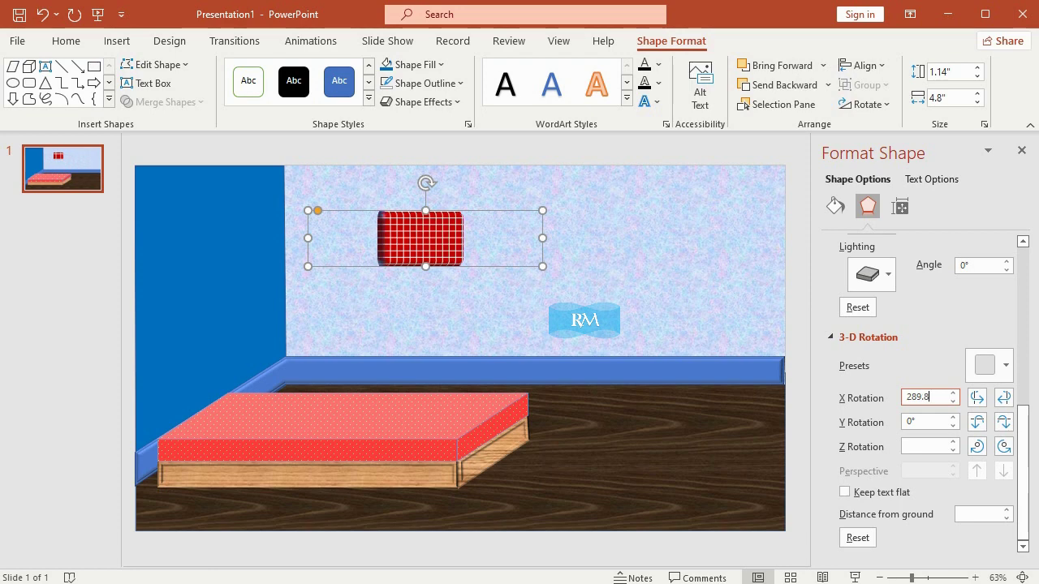
pyautogui.click(925, 423)
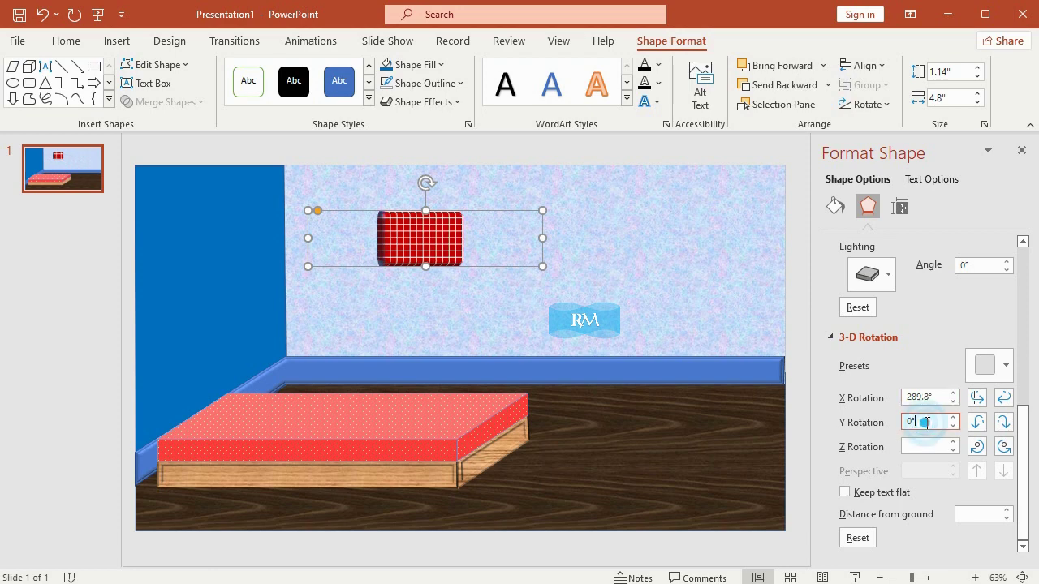
pyautogui.doubleClick(926, 423)
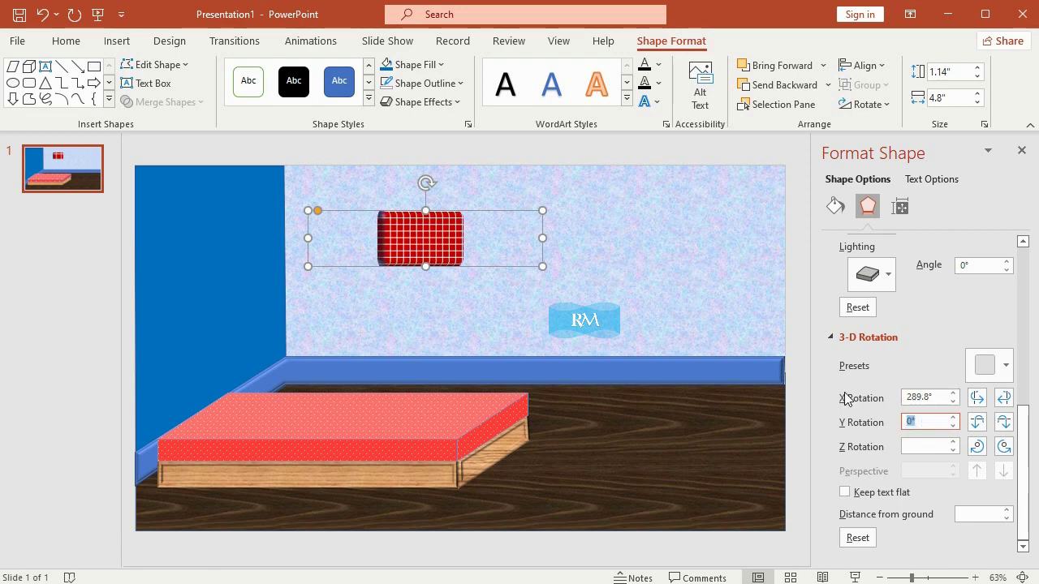
pyautogui.write('11')
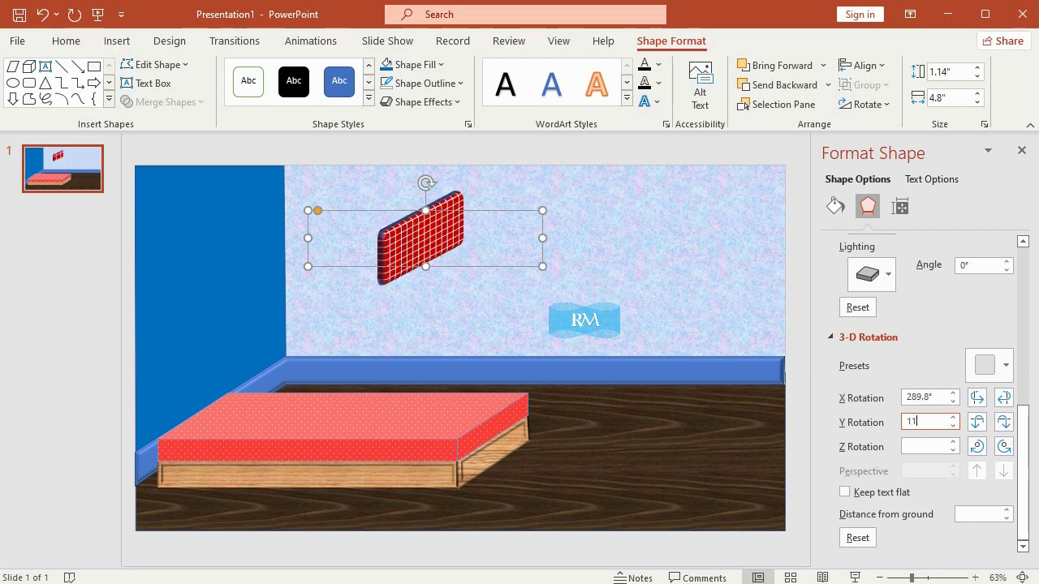
pyautogui.write('.6')
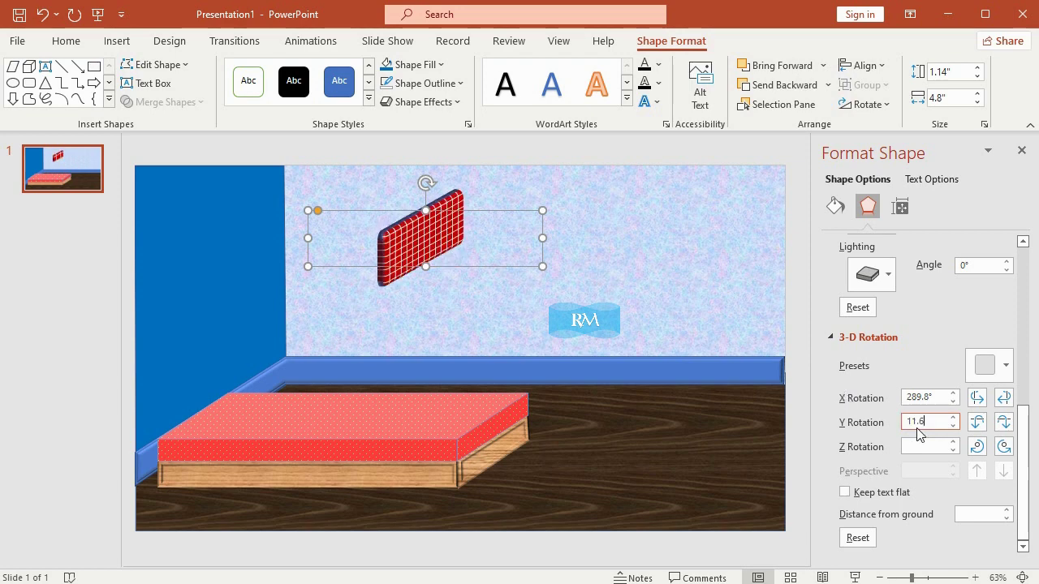
pyautogui.click(917, 444)
pyautogui.write('3')
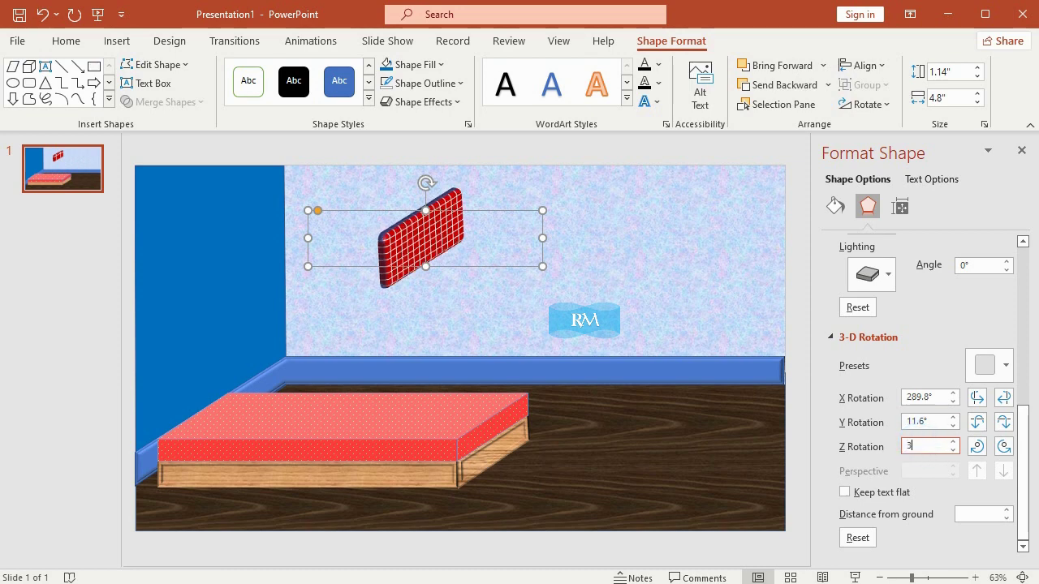
pyautogui.write('.8')
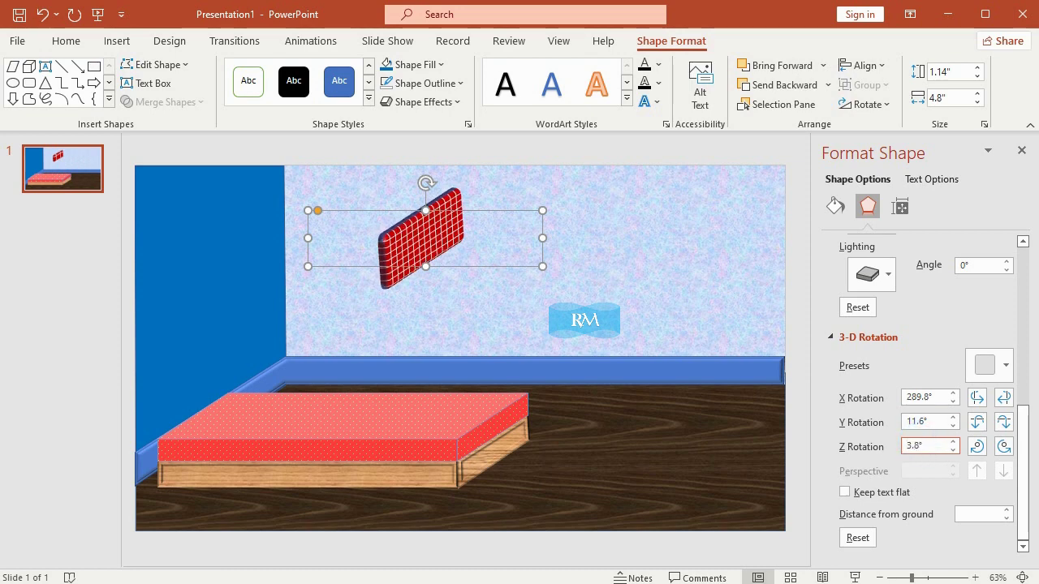
# Move the grid panel down against the left wall behind the bed, nudging it slightly left
pyautogui.moveTo(445, 229)
pyautogui.mouseDown()
pyautogui.moveTo(227, 357)
pyautogui.moveTo(219, 379)
pyautogui.mouseUp()
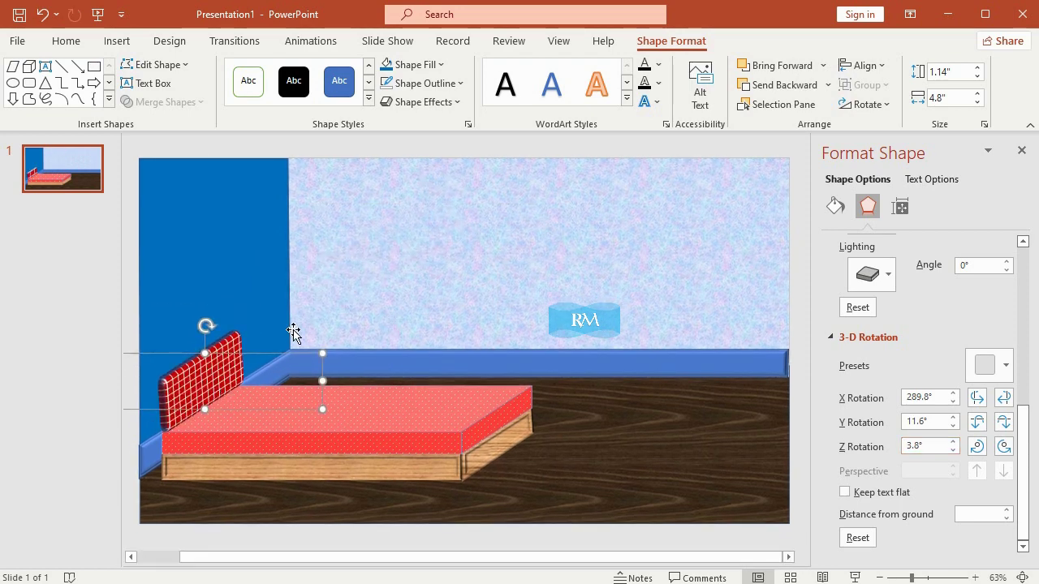
pyautogui.hotkey('ctrl', 'Left')
pyautogui.hotkey('ctrl', 'Left')
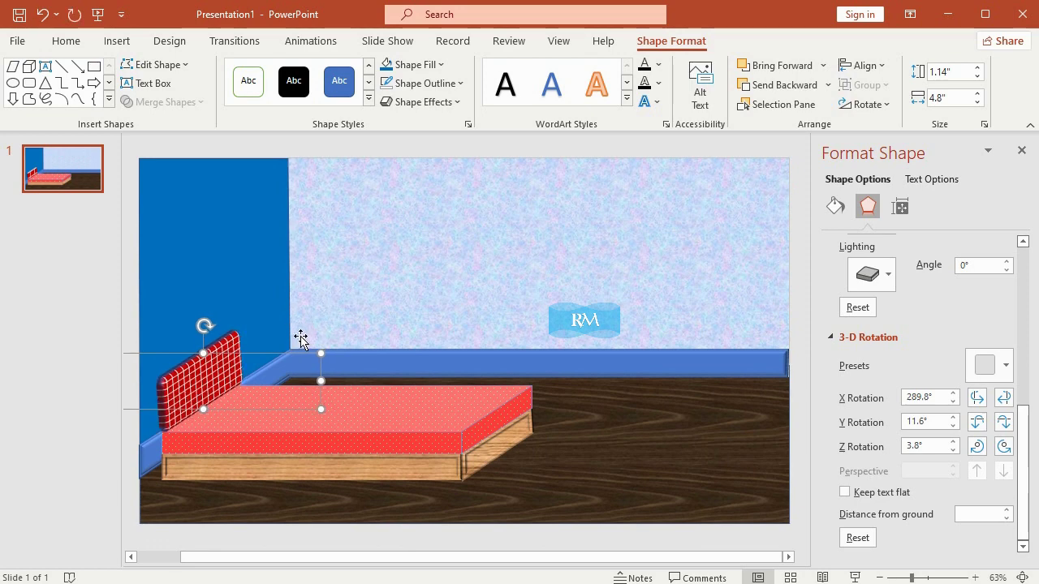
pyautogui.hotkey('ctrl', 'Left')
pyautogui.hotkey('ctrl', 'Left')
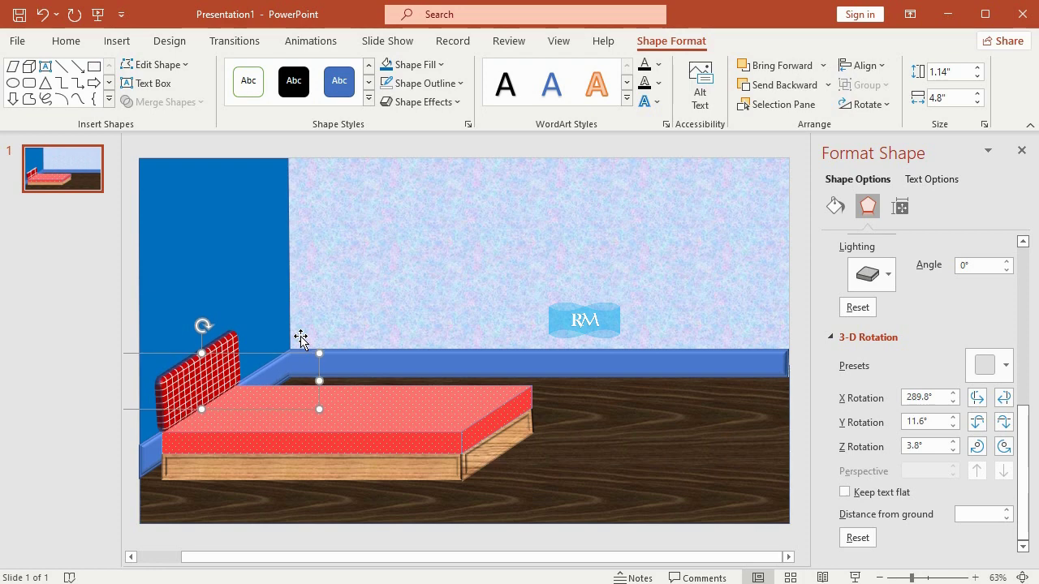
# Set the headboard width to 4.7" and fine-tune its position at the head of the bed
pyautogui.click(937, 95)
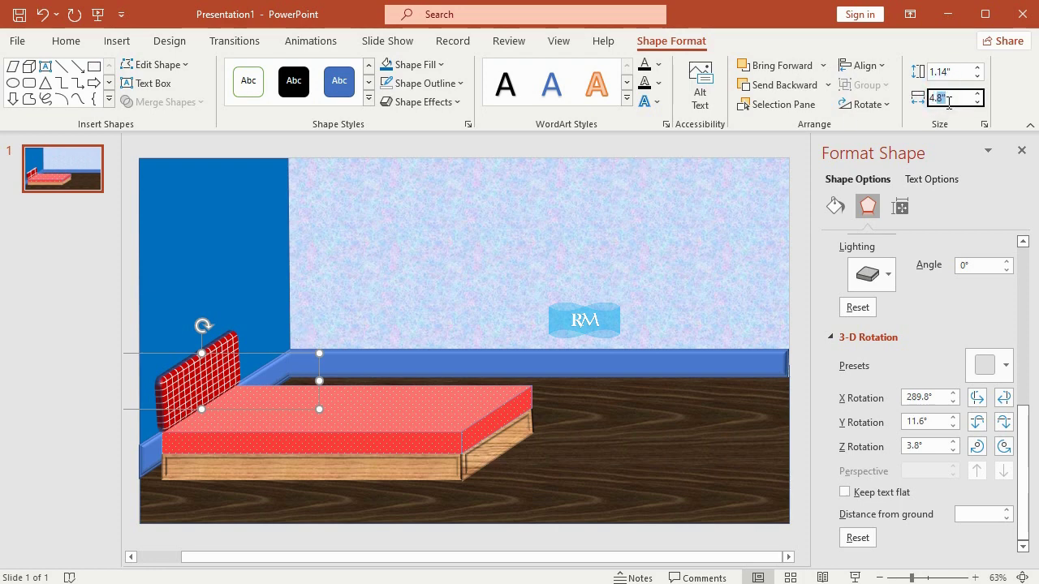
pyautogui.write('4.7')
pyautogui.press('Return')
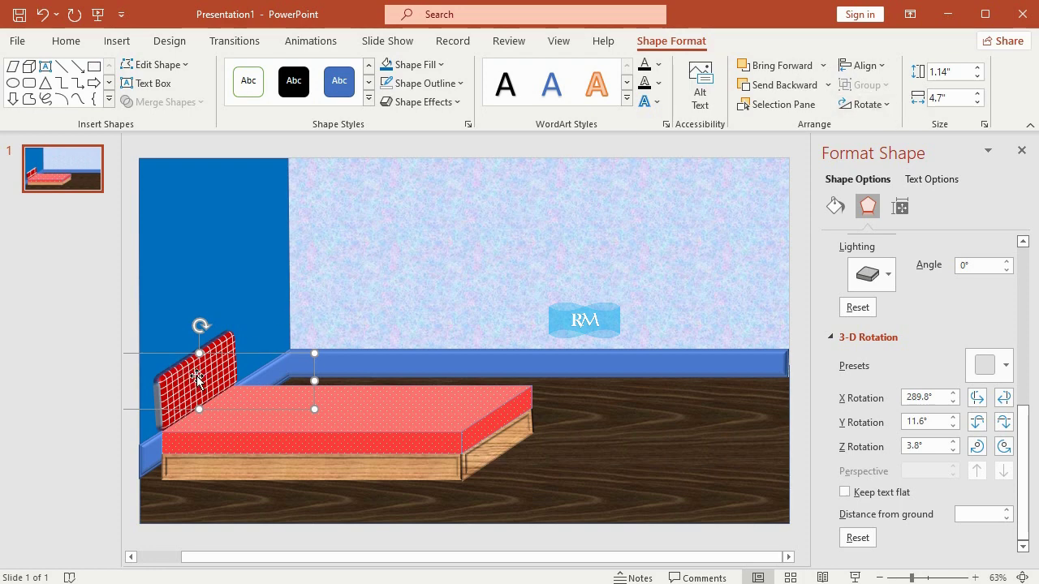
pyautogui.moveTo(197, 378); pyautogui.dragTo(194, 390)
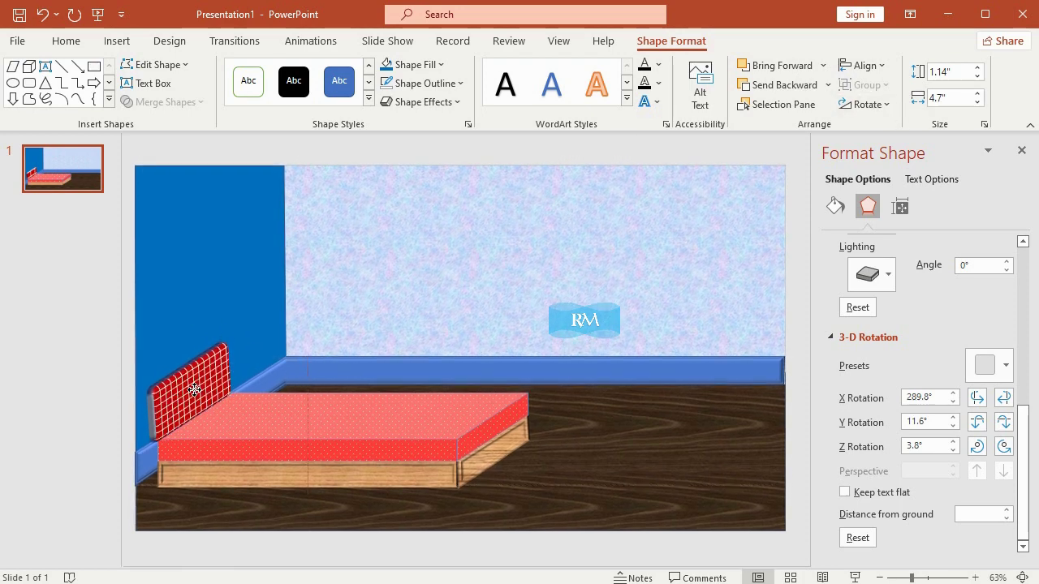
pyautogui.moveTo(194, 390); pyautogui.dragTo(198, 386)
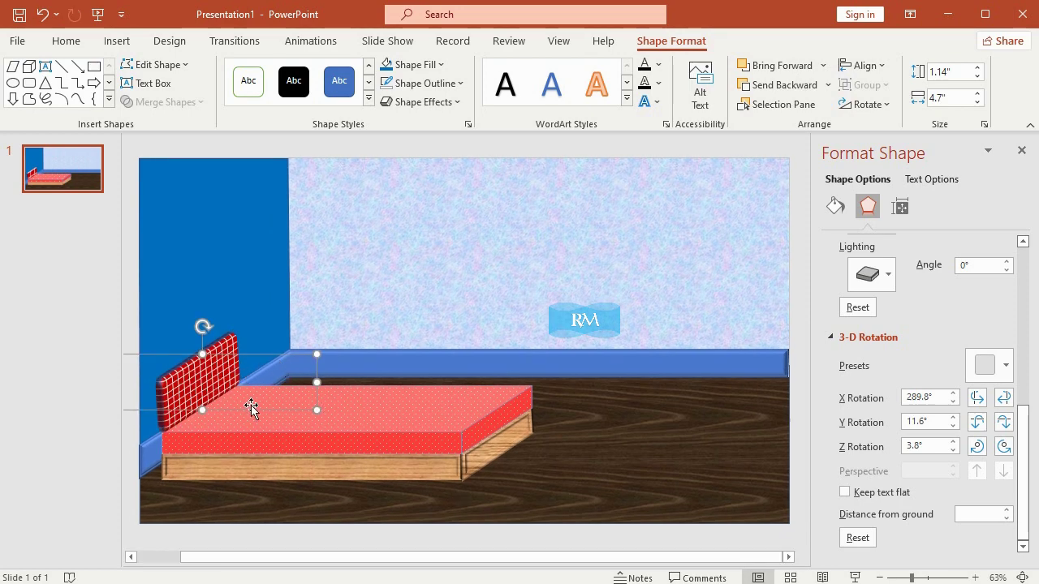
pyautogui.click(98, 304)
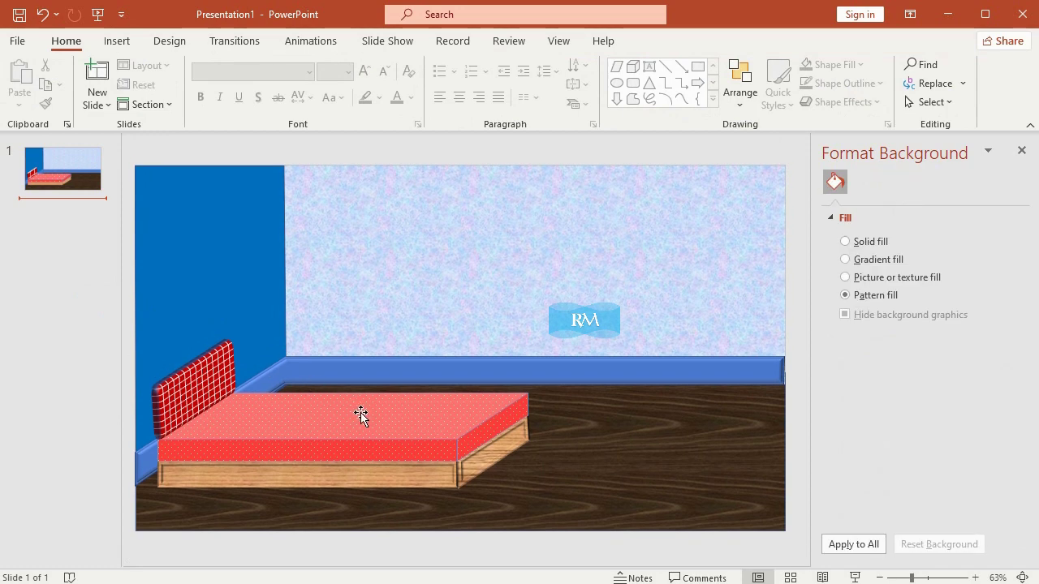
# Undo the last change and draw a blue oval in the middle of the mattress
pyautogui.hotkey('ctrl', 'z')
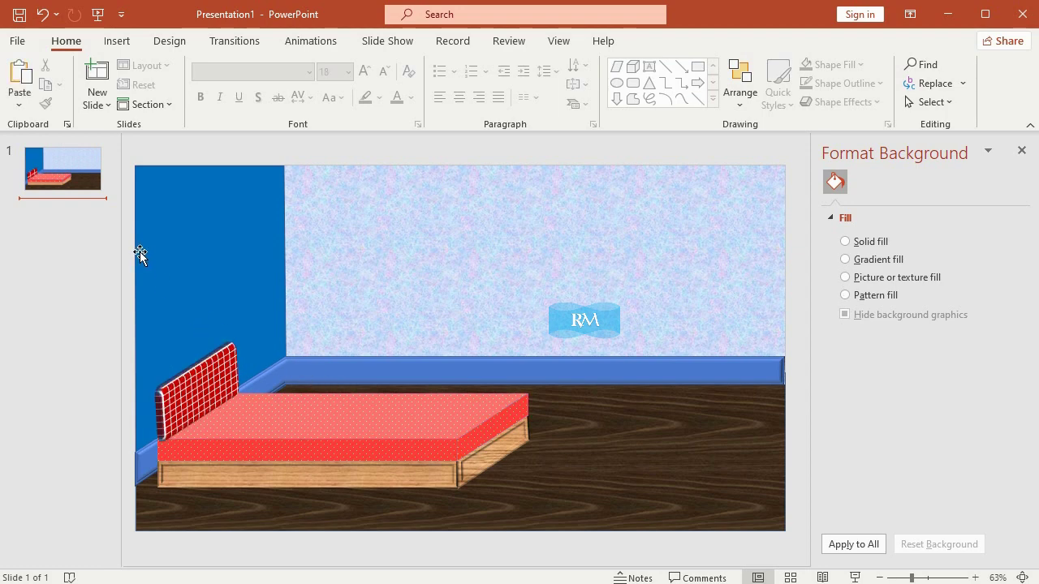
pyautogui.click(120, 42)
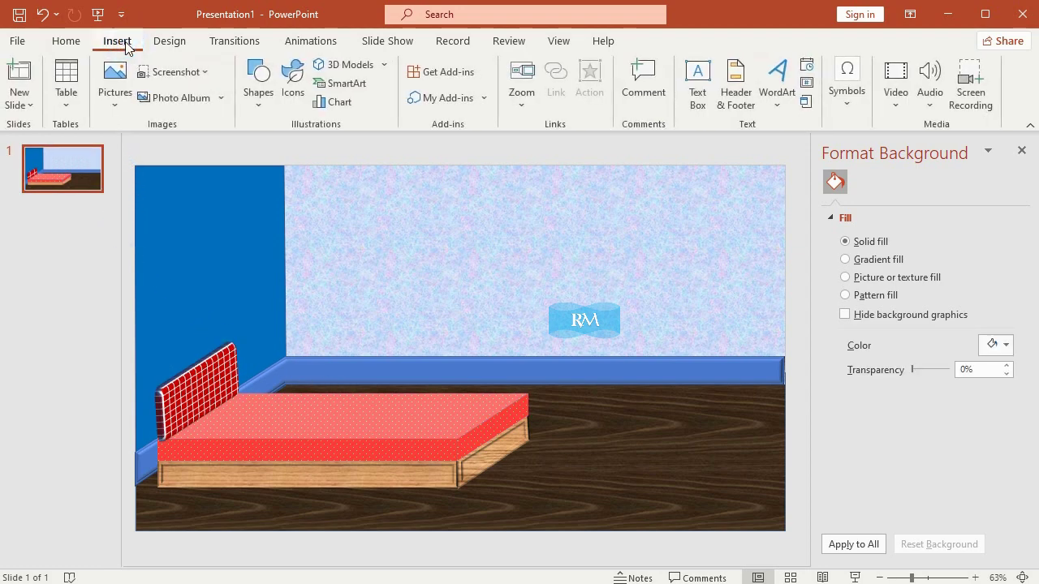
pyautogui.click(256, 107)
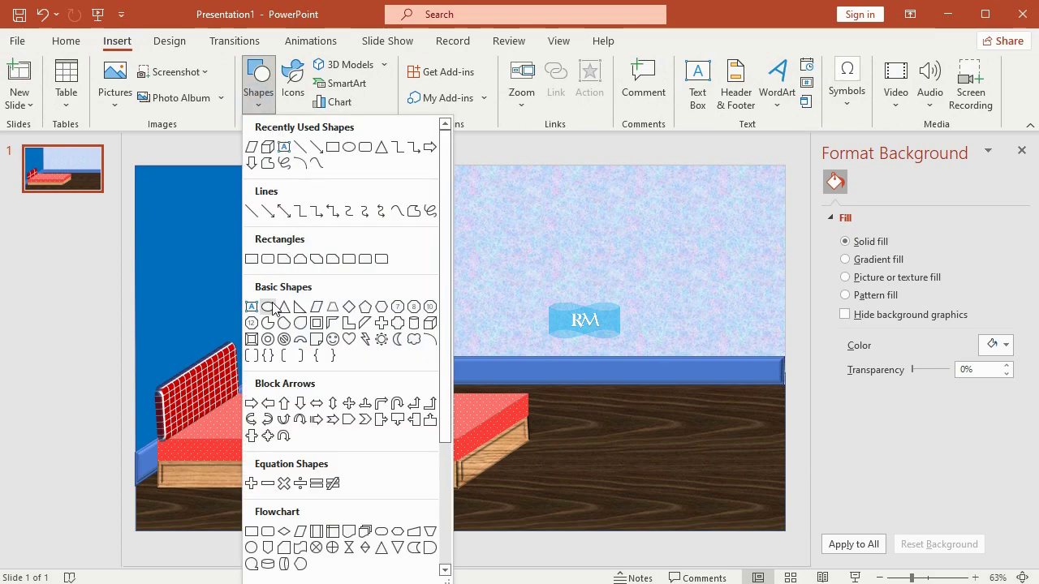
pyautogui.click(272, 306)
pyautogui.moveTo(308, 398); pyautogui.dragTo(357, 430)
# Resize the oval to 0.29" high and 1.02" wide
pyautogui.click(955, 72)
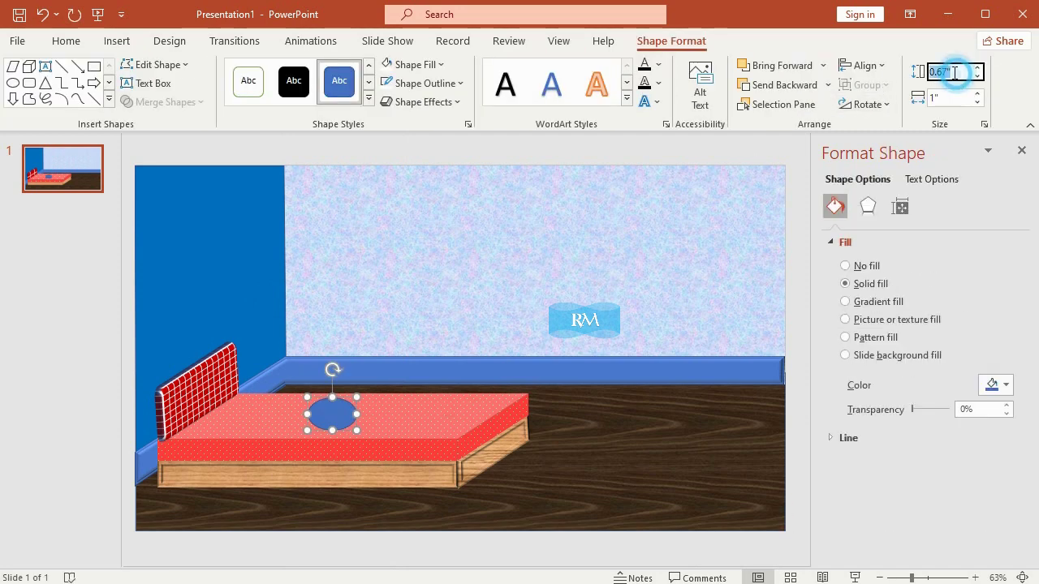
pyautogui.write('0.29')
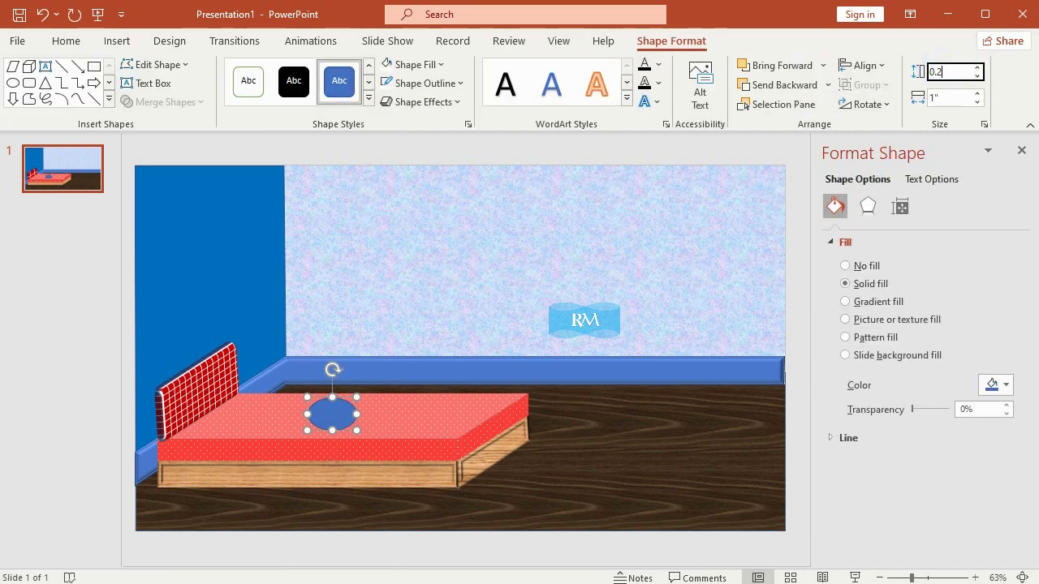
pyautogui.click(956, 99)
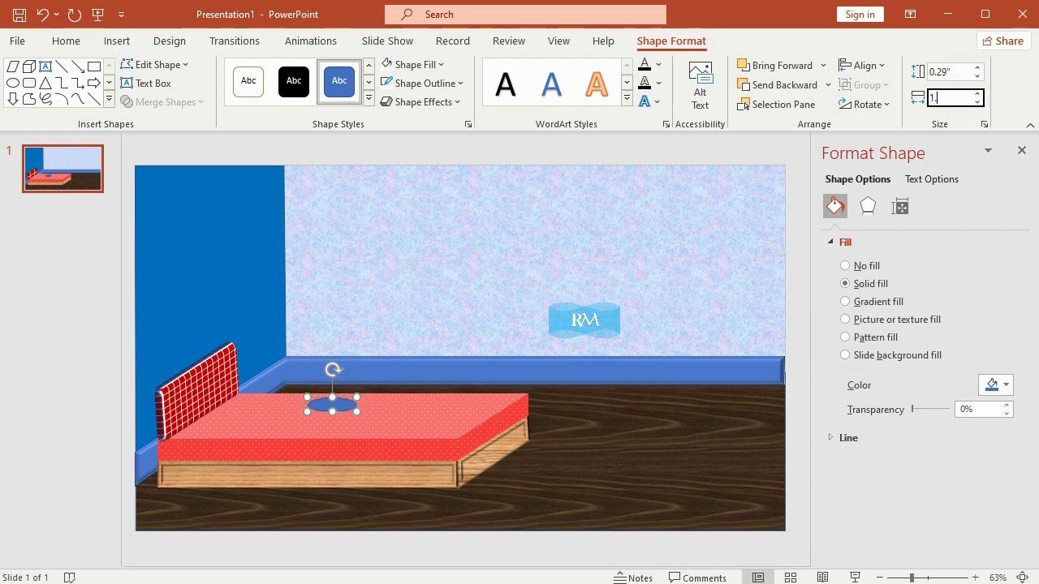
pyautogui.write('02')
pyautogui.press('Return')
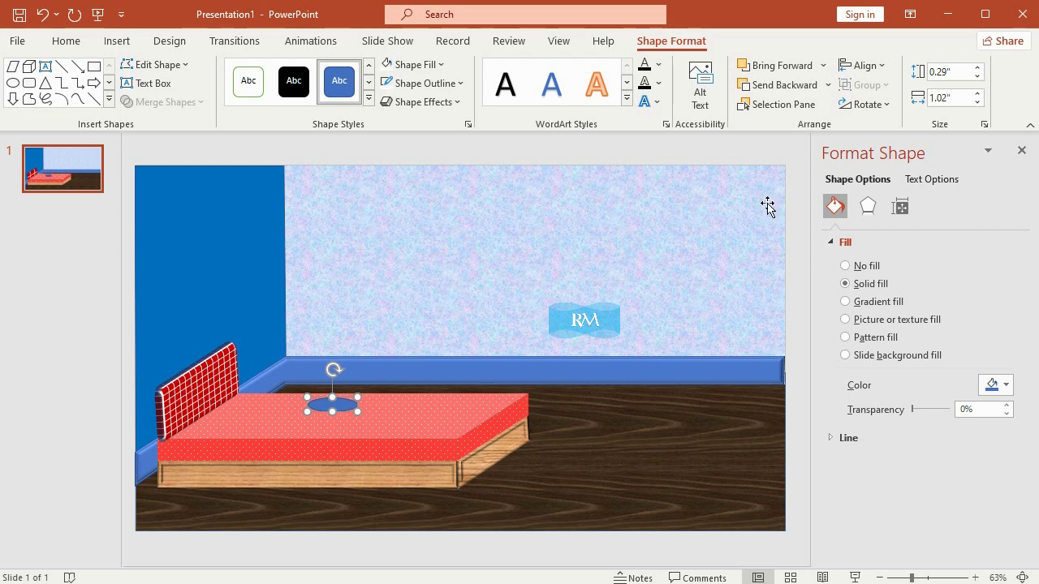
# Give the oval a white fill and a white outline
pyautogui.click(434, 65)
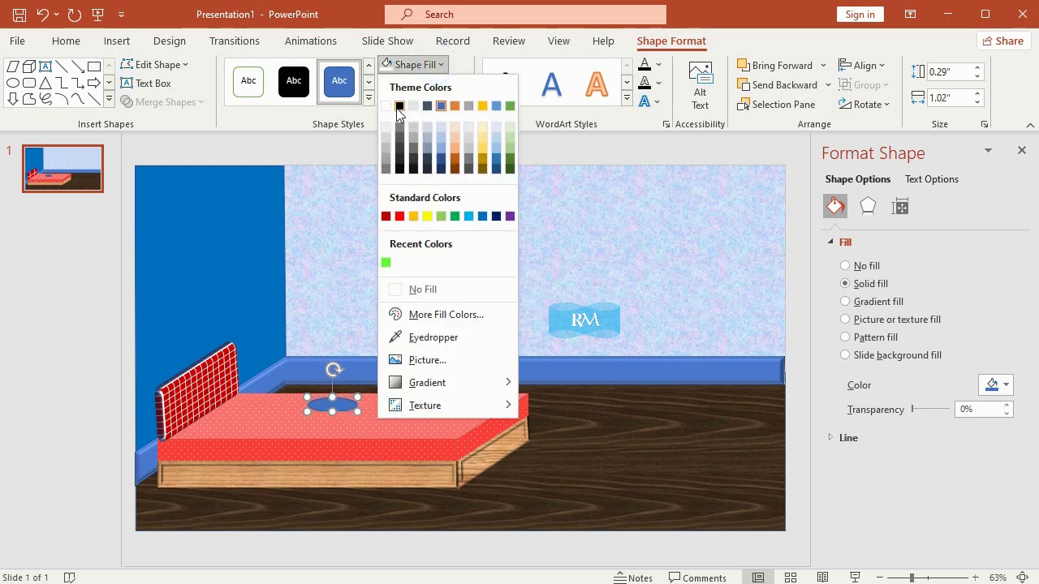
pyautogui.click(395, 86)
pyautogui.click(416, 84)
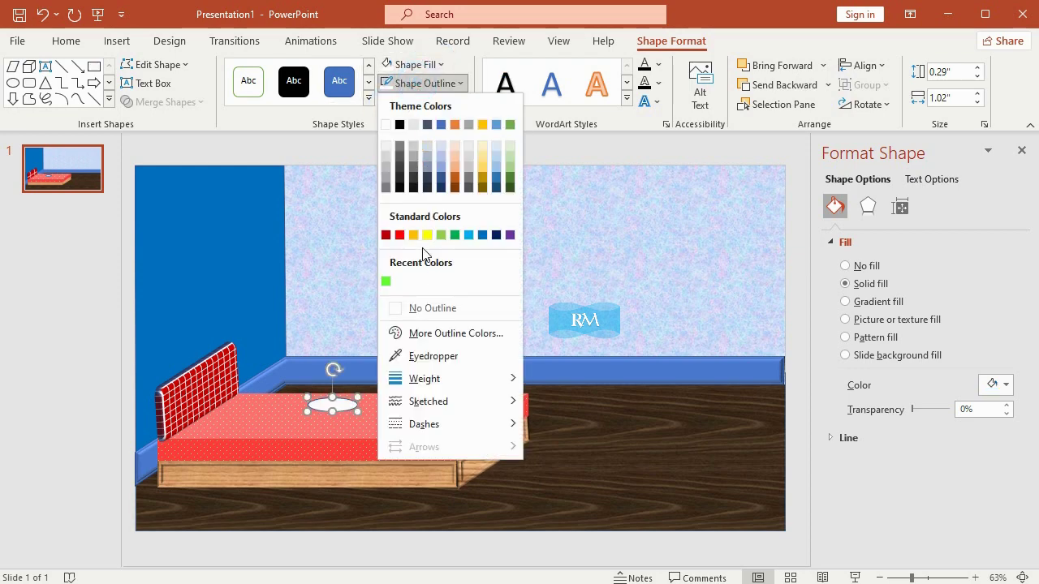
pyautogui.click(386, 129)
# Tilt the oval with the Off Axis 2: Left parallel 3-D rotation preset
pyautogui.click(447, 103)
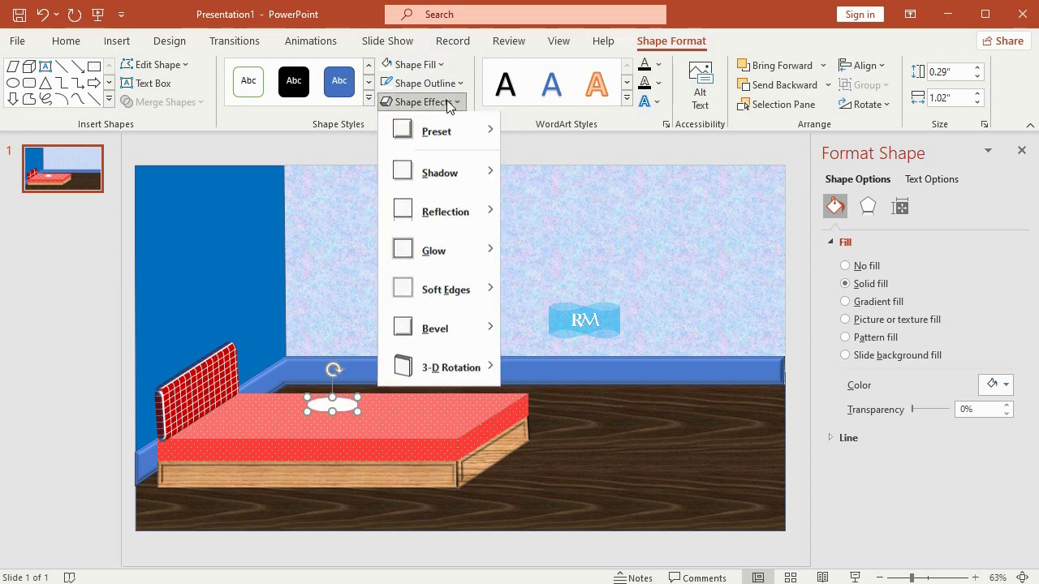
pyautogui.moveTo(448, 134)
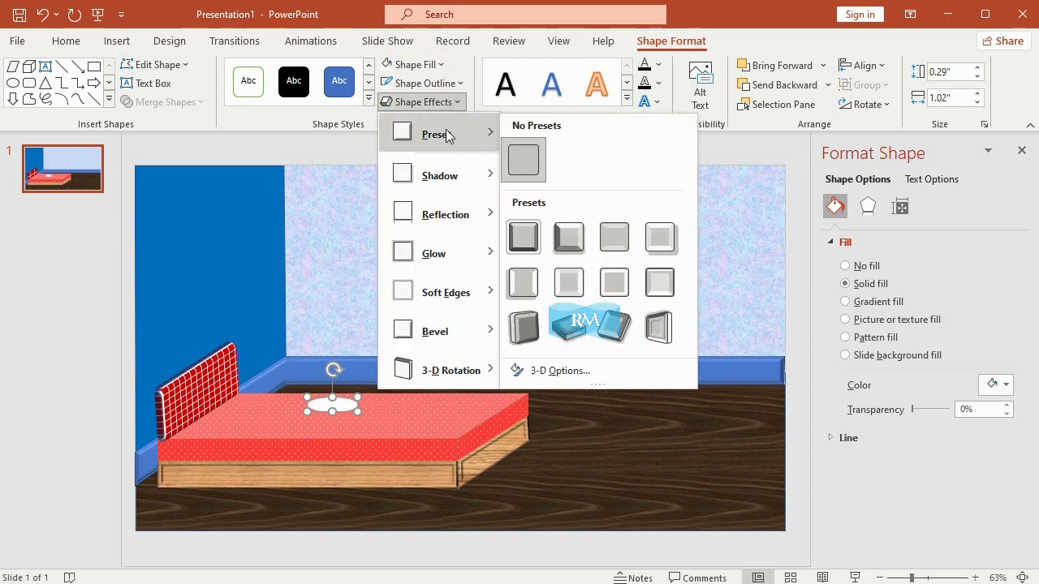
pyautogui.moveTo(456, 336)
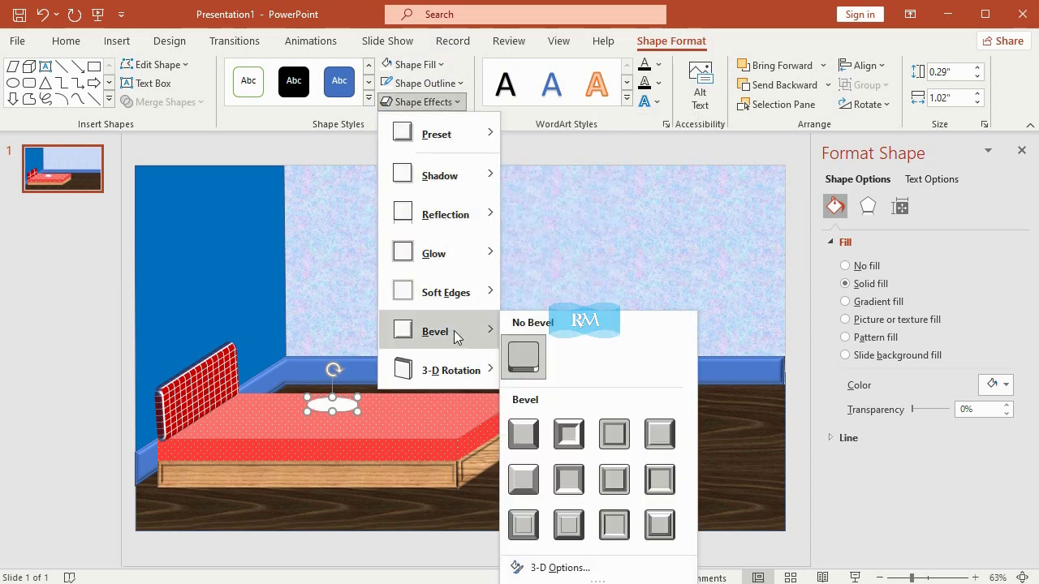
pyautogui.moveTo(459, 363)
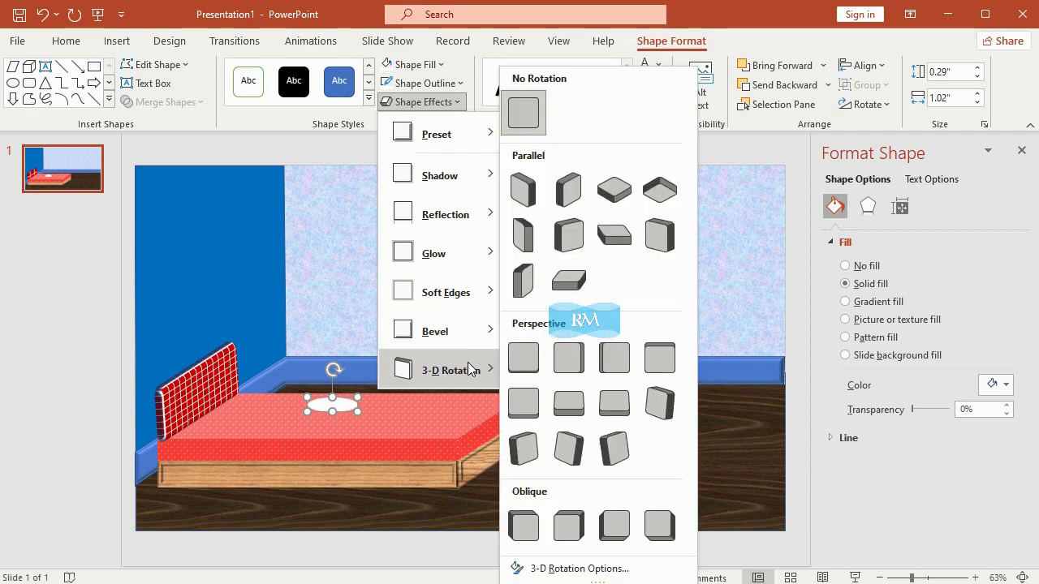
pyautogui.click(669, 236)
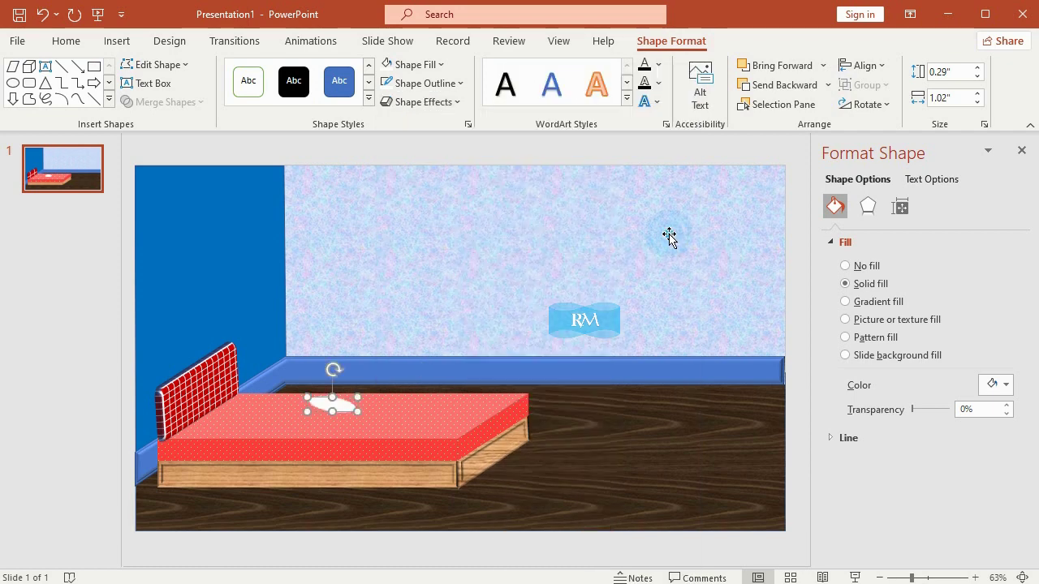
pyautogui.click(447, 101)
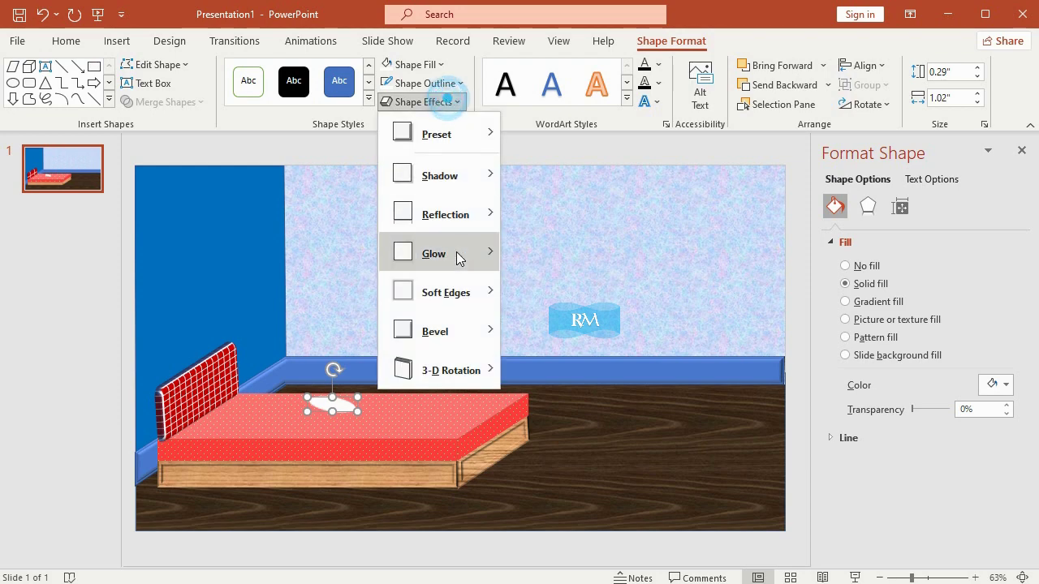
# Enter a custom 3-D rotation of X 31.2°, Y 17.5° and Z 6.6° for the pillow oval
pyautogui.moveTo(465, 328)
pyautogui.moveTo(458, 361)
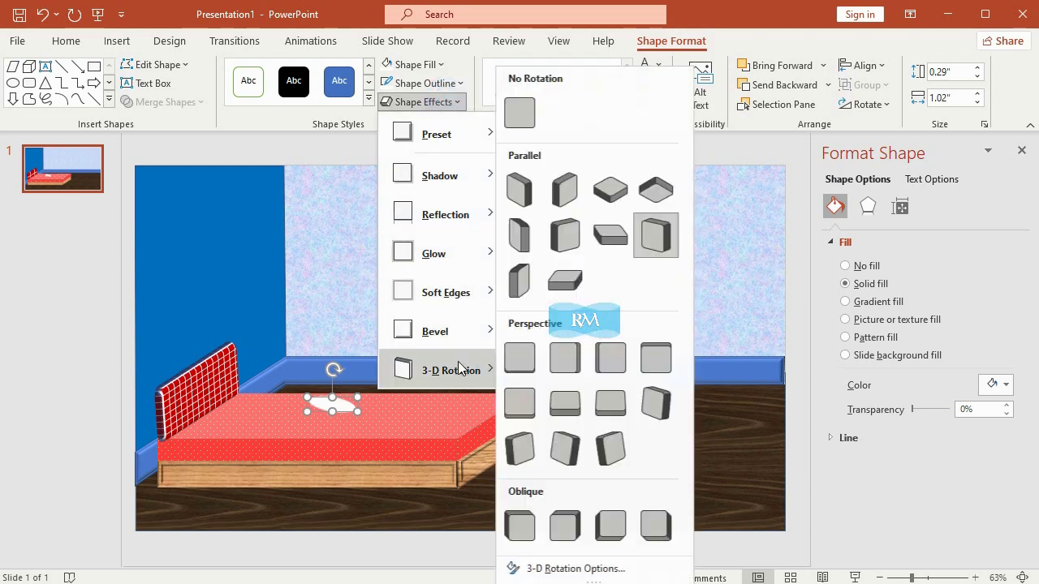
pyautogui.click(579, 569)
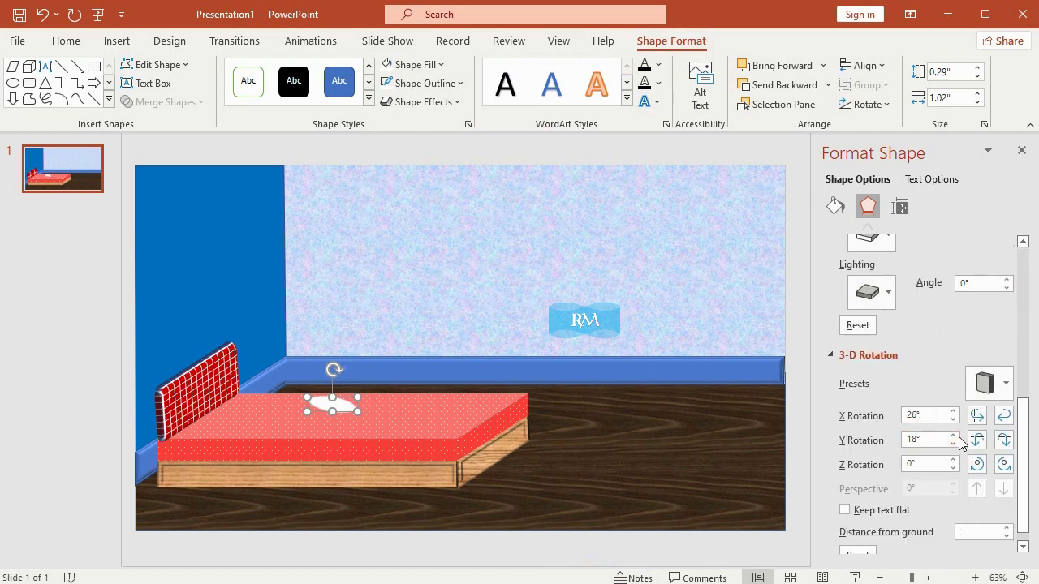
pyautogui.click(928, 414)
pyautogui.doubleClick(929, 415)
pyautogui.write('3')
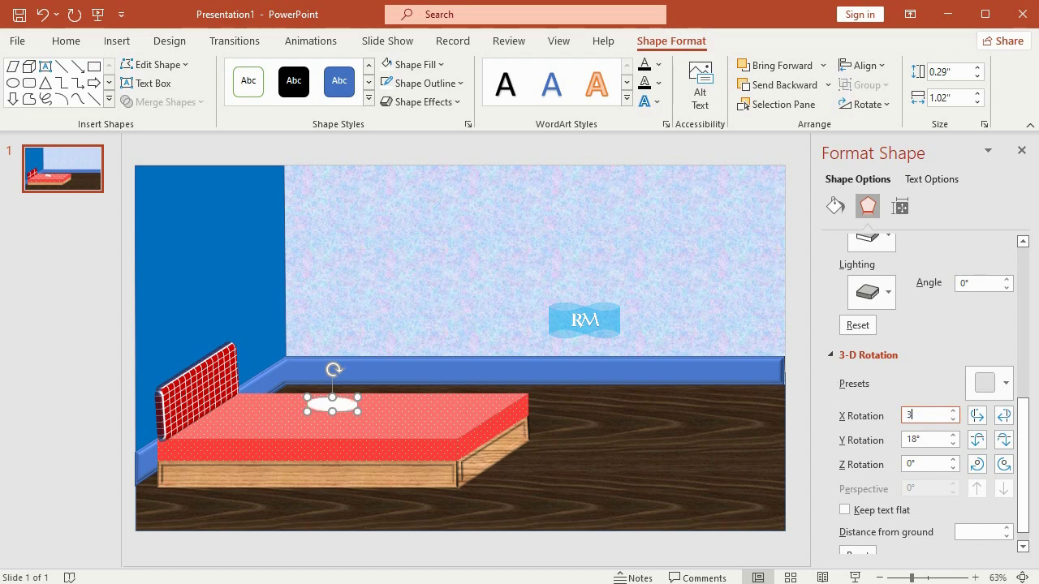
pyautogui.write('1.2')
pyautogui.doubleClick(925, 439)
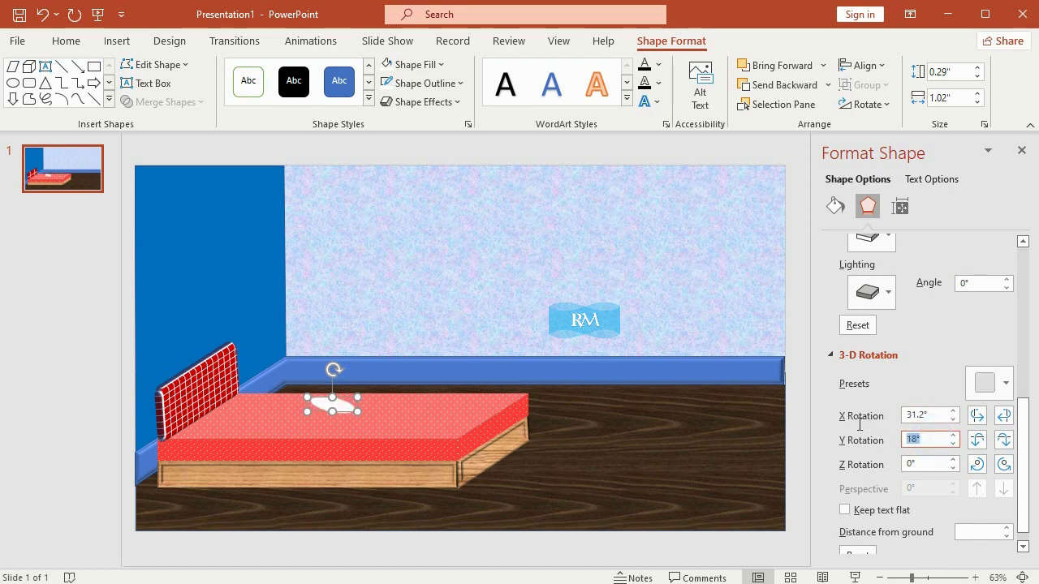
pyautogui.write('1')
pyautogui.write('7.5')
pyautogui.doubleClick(921, 463)
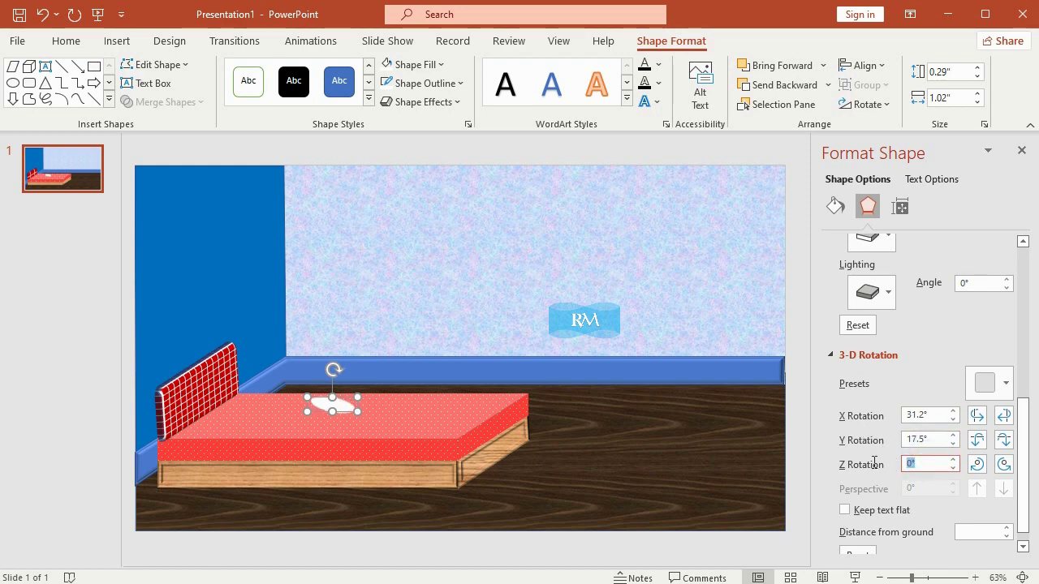
pyautogui.write('6.')
pyautogui.write('6')
# Give the pillow a top bevel 4 pt wide and 17 pt high
pyautogui.scroll(1, 939, 277)
pyautogui.scroll(3, 939, 275)
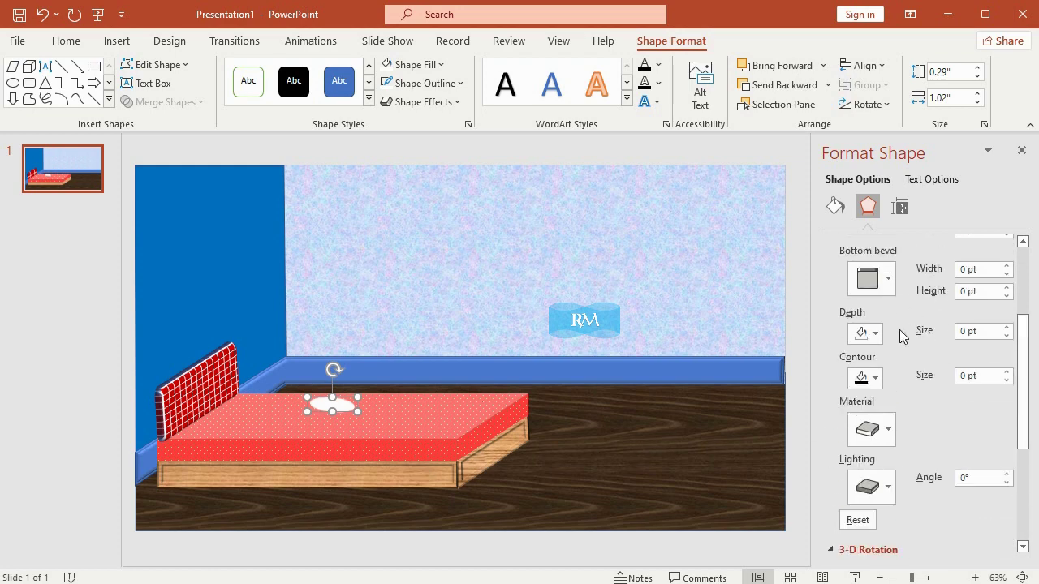
pyautogui.scroll(3, 901, 336)
pyautogui.click(867, 344)
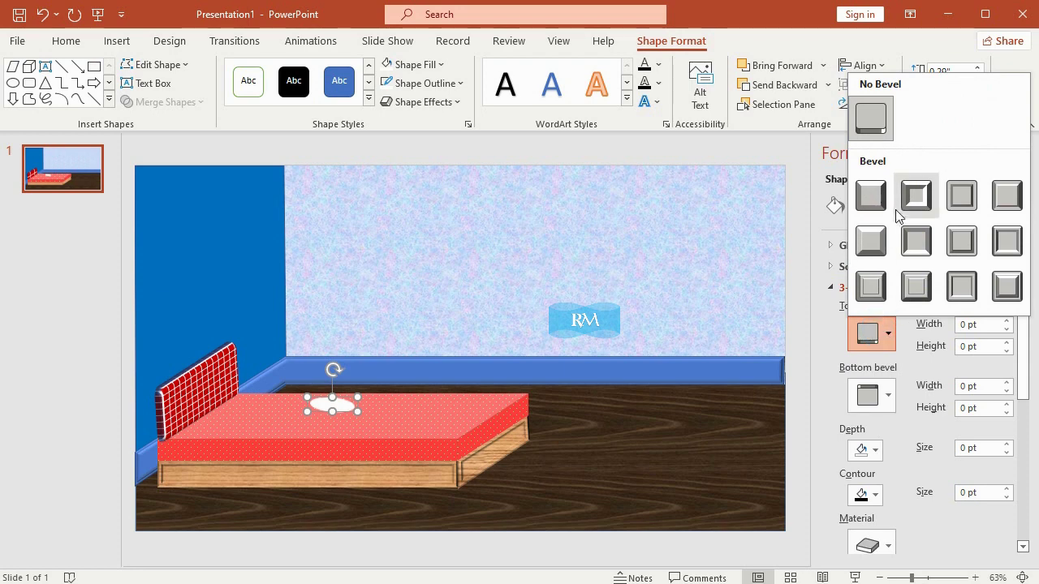
pyautogui.click(871, 196)
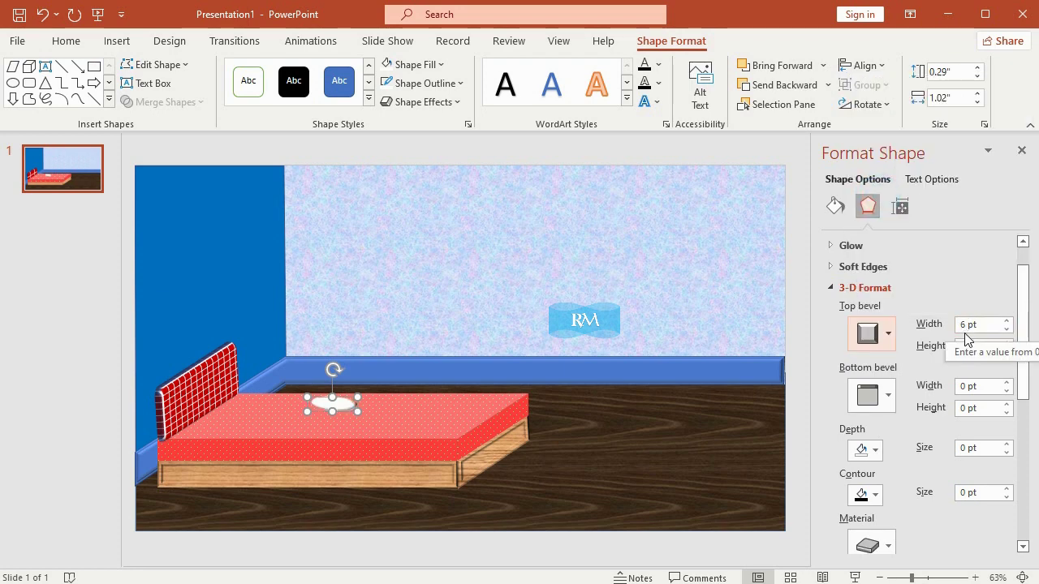
pyautogui.moveTo(965, 324); pyautogui.dragTo(952, 326)
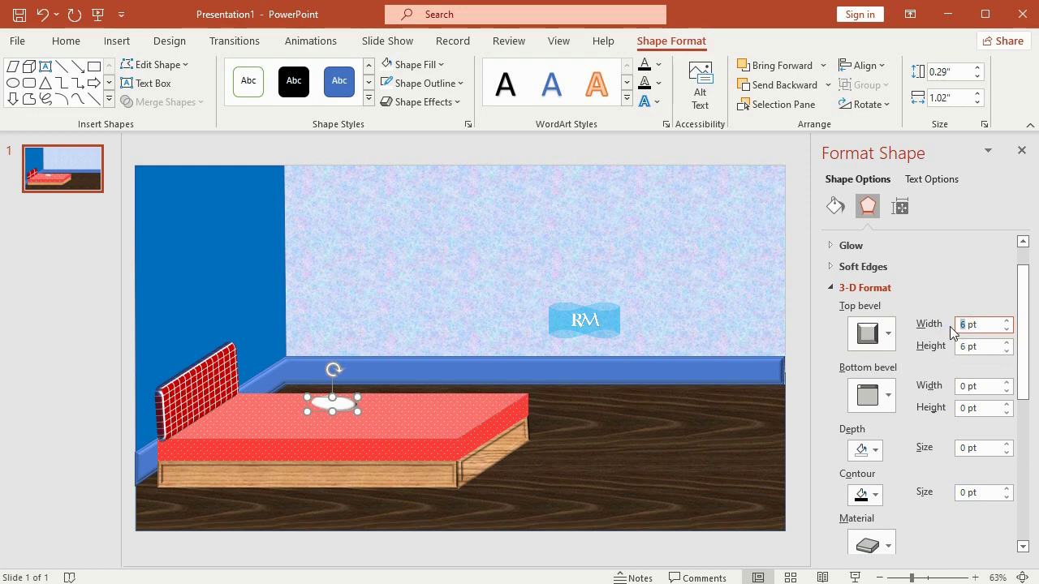
pyautogui.write('4')
pyautogui.moveTo(968, 347); pyautogui.dragTo(960, 346)
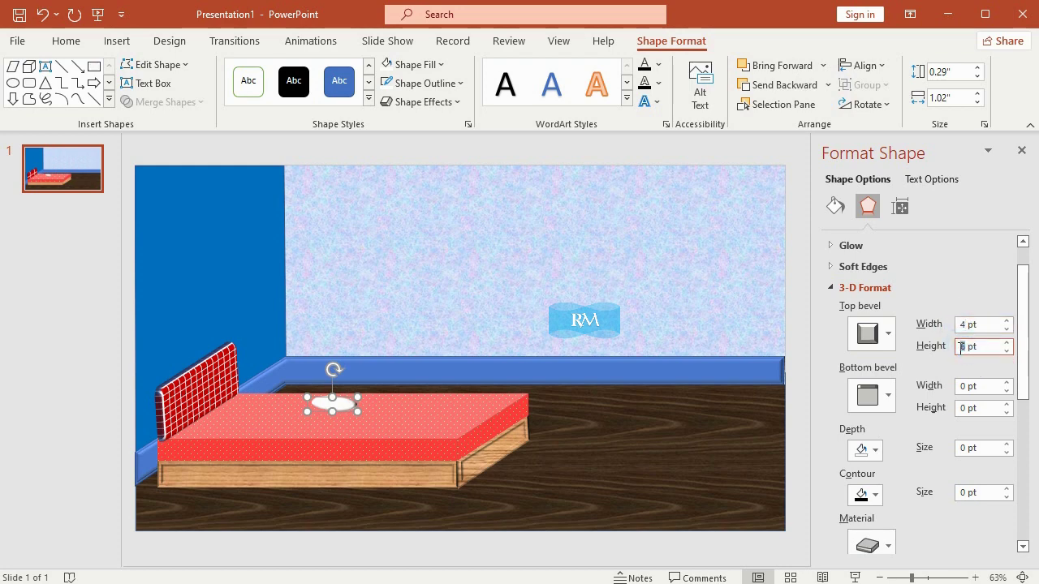
pyautogui.write('17')
pyautogui.click(964, 405)
# Set 94.5 pt depth and Neutral lighting, then move the pillow against the headboard
pyautogui.click(965, 448)
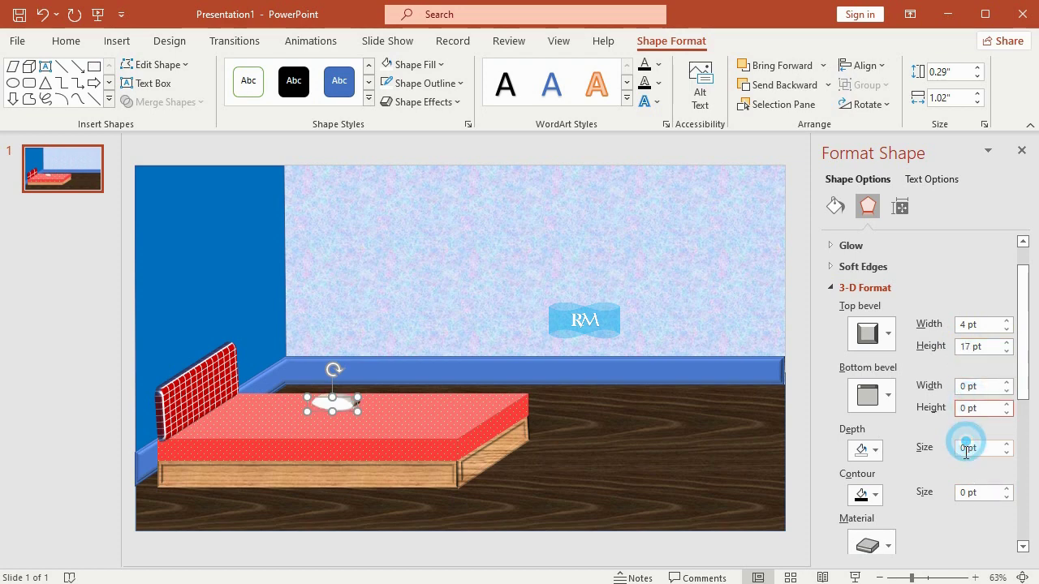
pyautogui.doubleClick(964, 448)
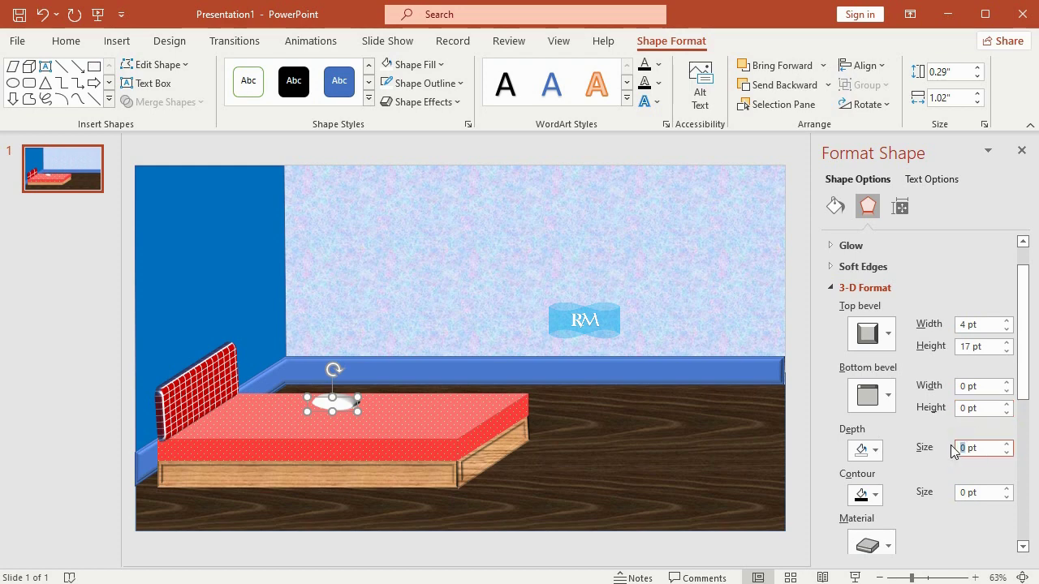
pyautogui.write('9')
pyautogui.write('4.5')
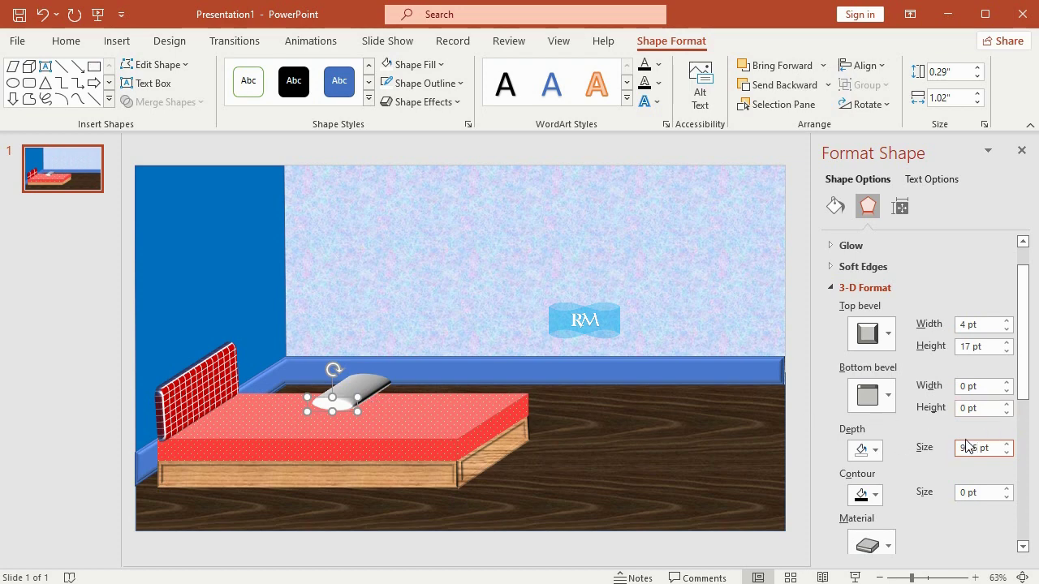
pyautogui.scroll(-1, 925, 458)
pyautogui.scroll(-2, 898, 488)
pyautogui.click(890, 439)
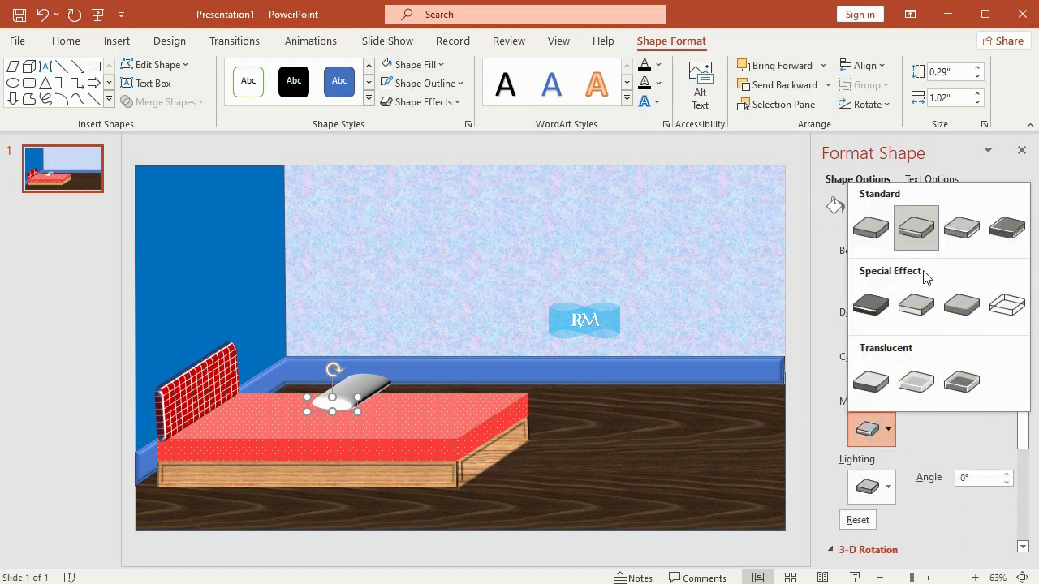
pyautogui.click(870, 487)
pyautogui.click(961, 163)
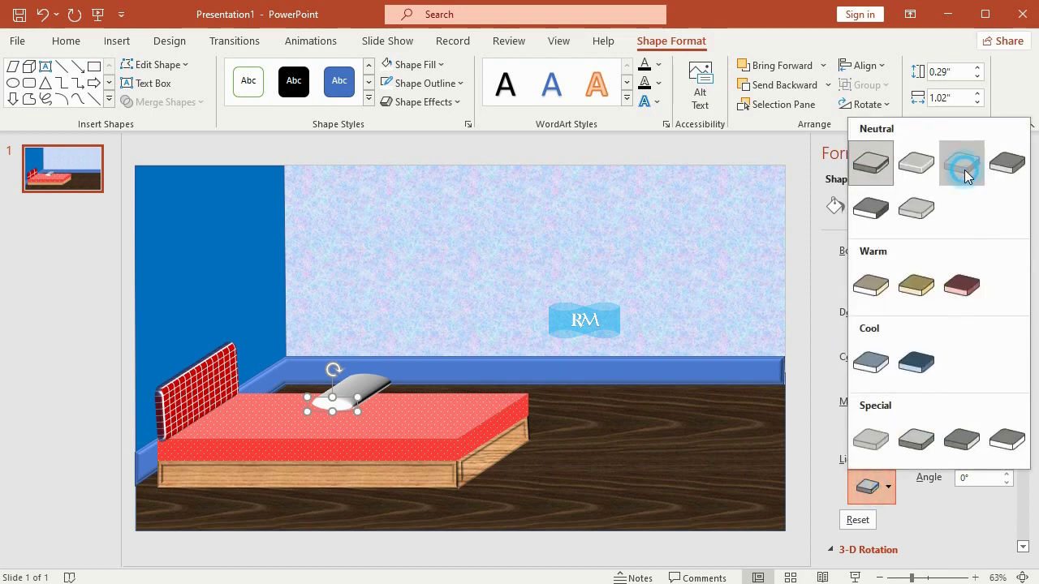
pyautogui.moveTo(356, 387); pyautogui.dragTo(222, 402)
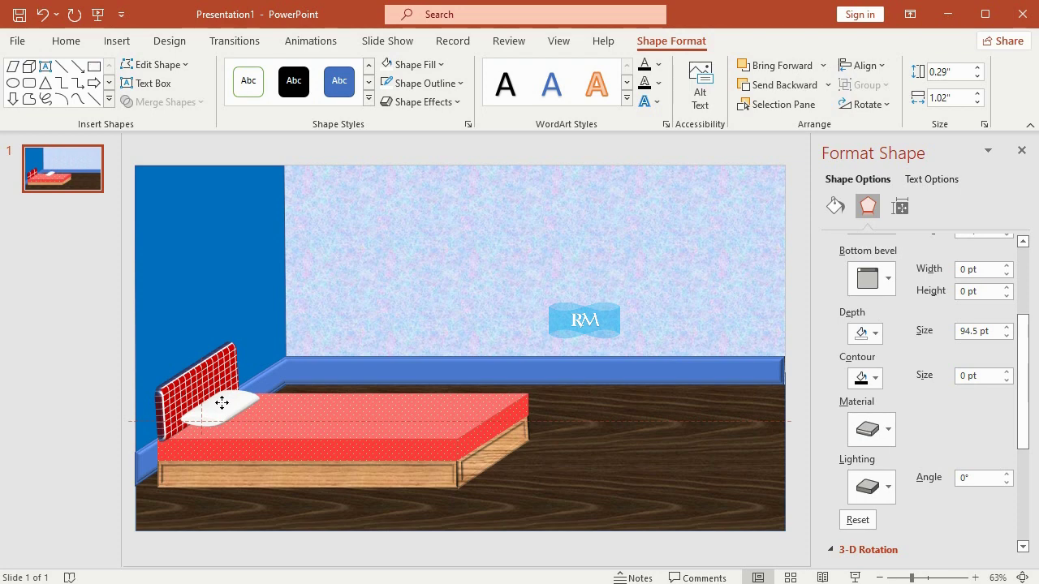
# Duplicate the white pillow and move the copy to the right on the bed
pyautogui.click(68, 40)
pyautogui.click(46, 85)
pyautogui.click(19, 77)
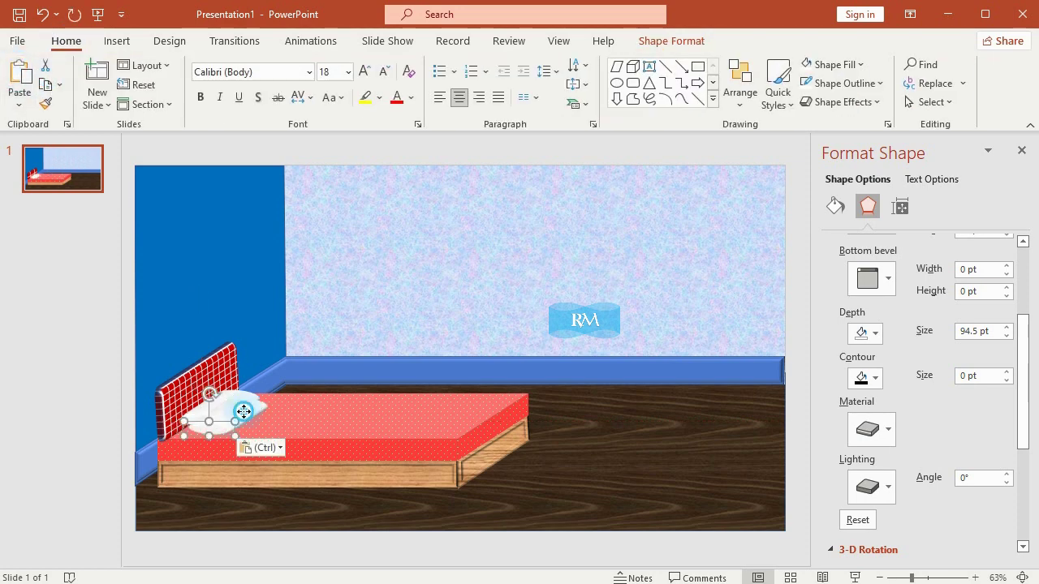
pyautogui.moveTo(220, 413); pyautogui.dragTo(323, 408)
# Resize the pillow copy to 0.3" by 0.3" to form a bolster
pyautogui.click(670, 43)
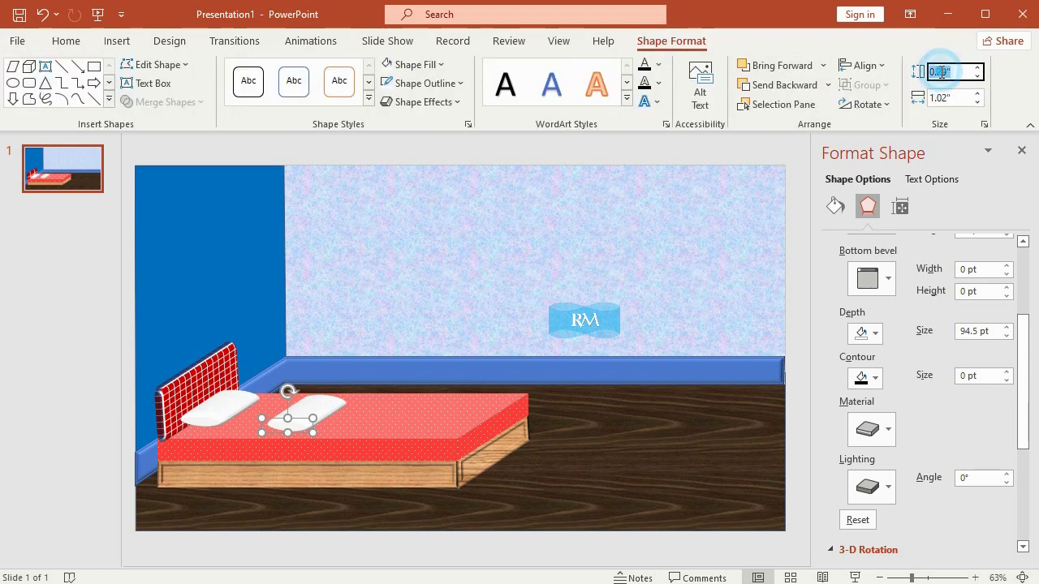
pyautogui.click(939, 71)
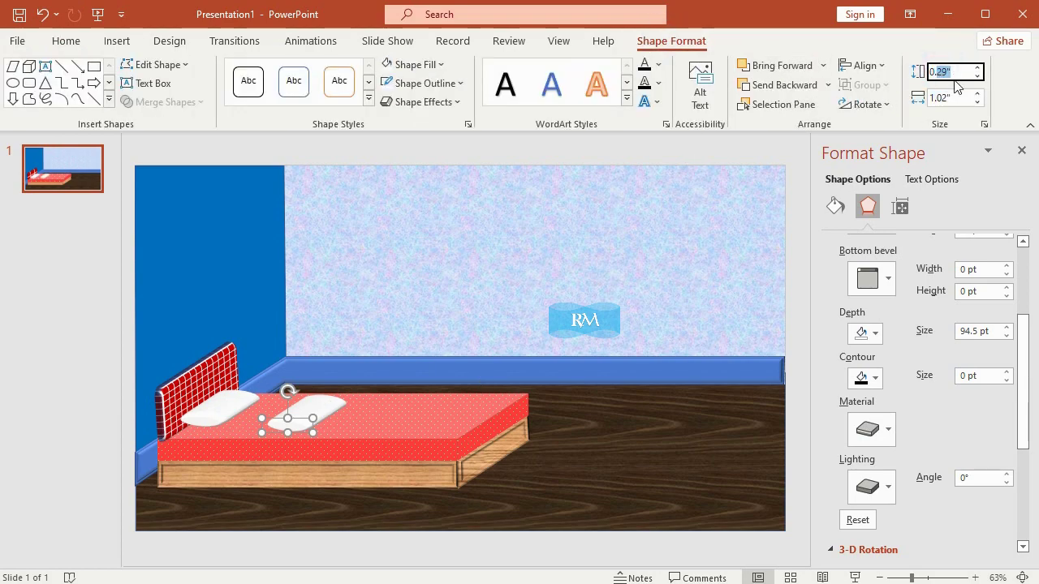
pyautogui.write('0.3')
pyautogui.press('Tab')
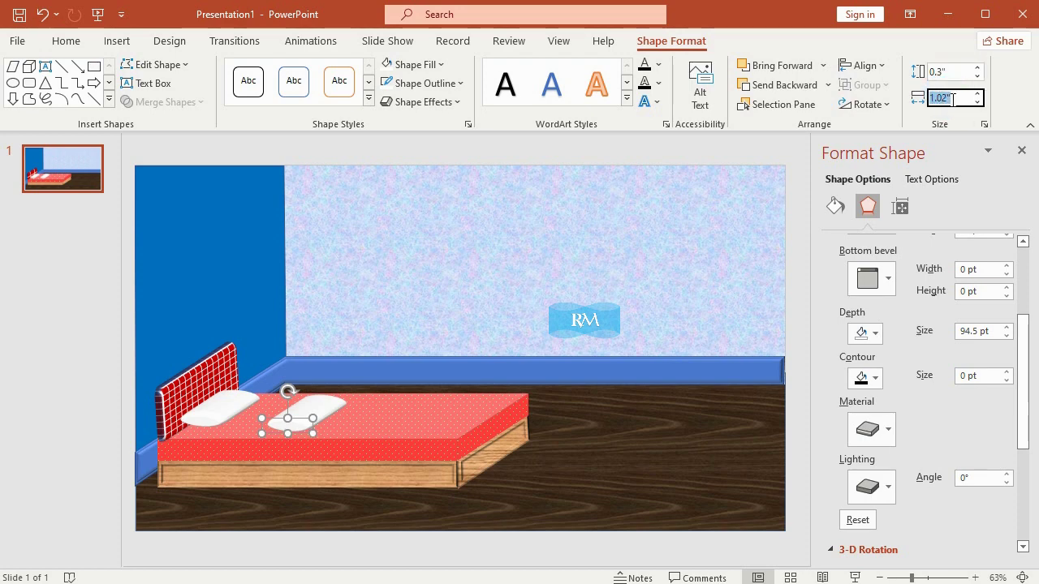
pyautogui.write('0.3')
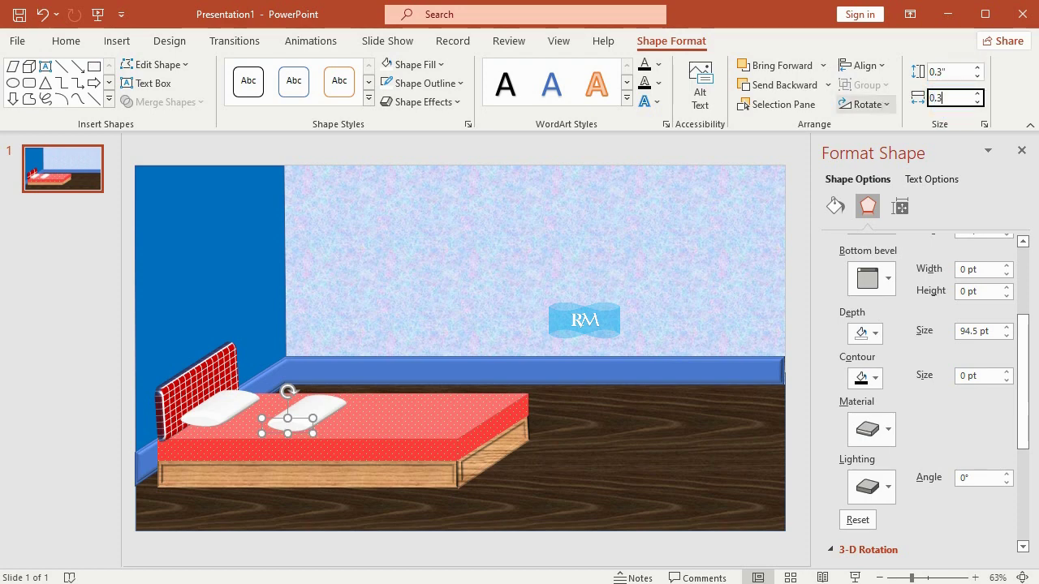
pyautogui.press('Return')
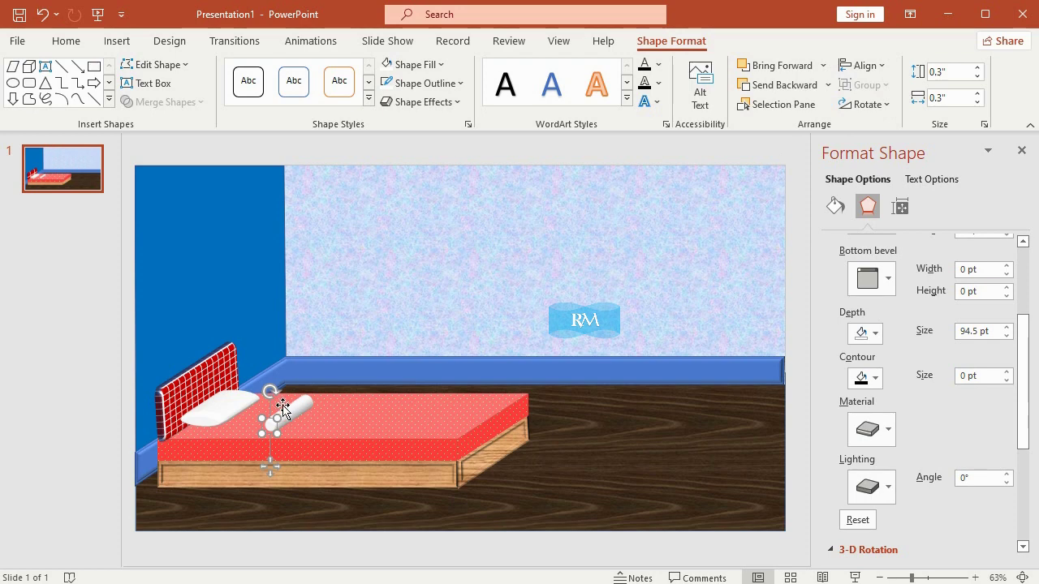
# Place the bolster beside the big pillow, close the formatting pane, and undo the last edit
pyautogui.moveTo(287, 410); pyautogui.dragTo(258, 408)
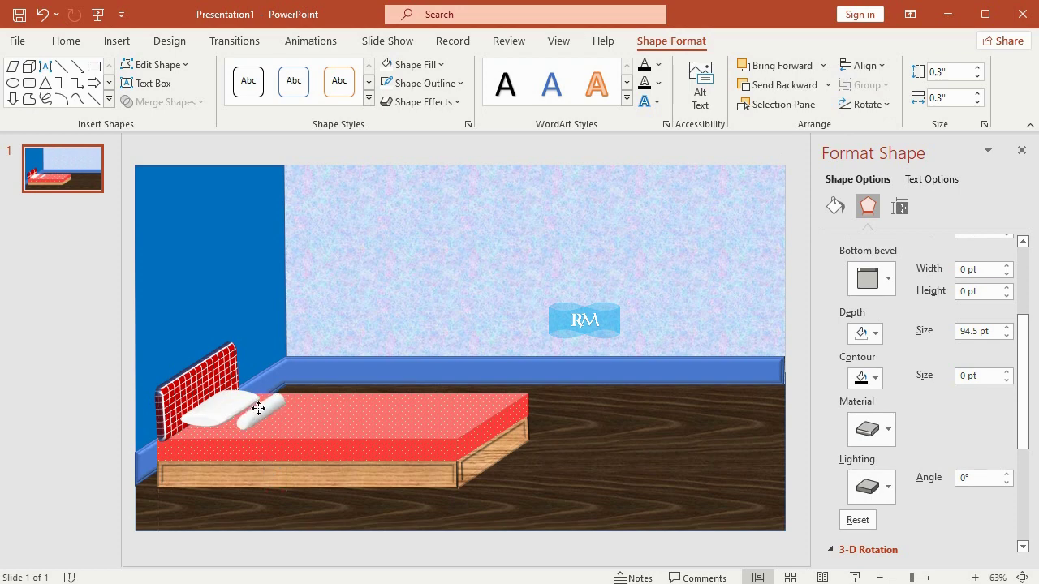
pyautogui.click(260, 408)
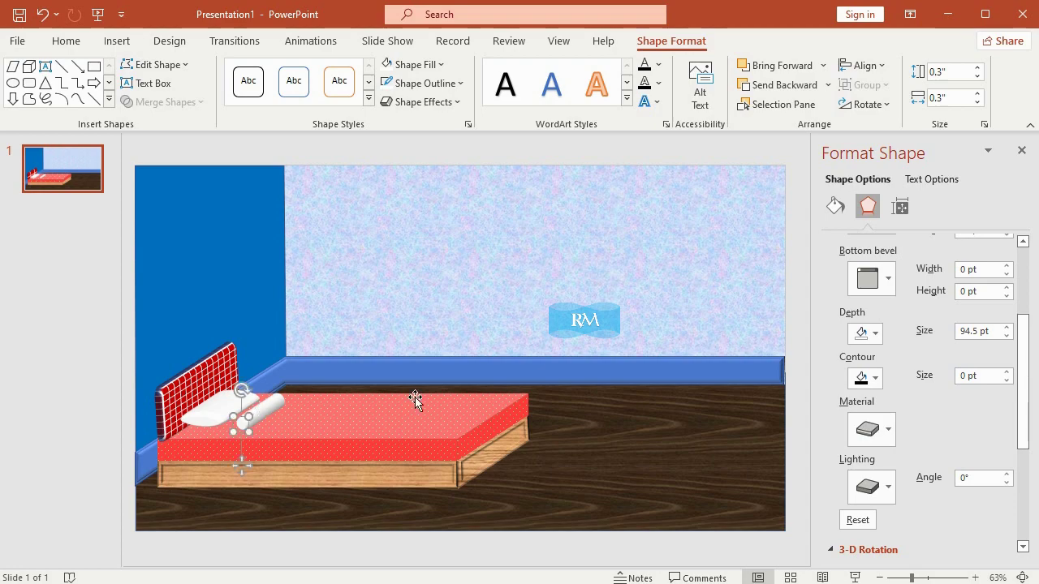
pyautogui.click(1021, 150)
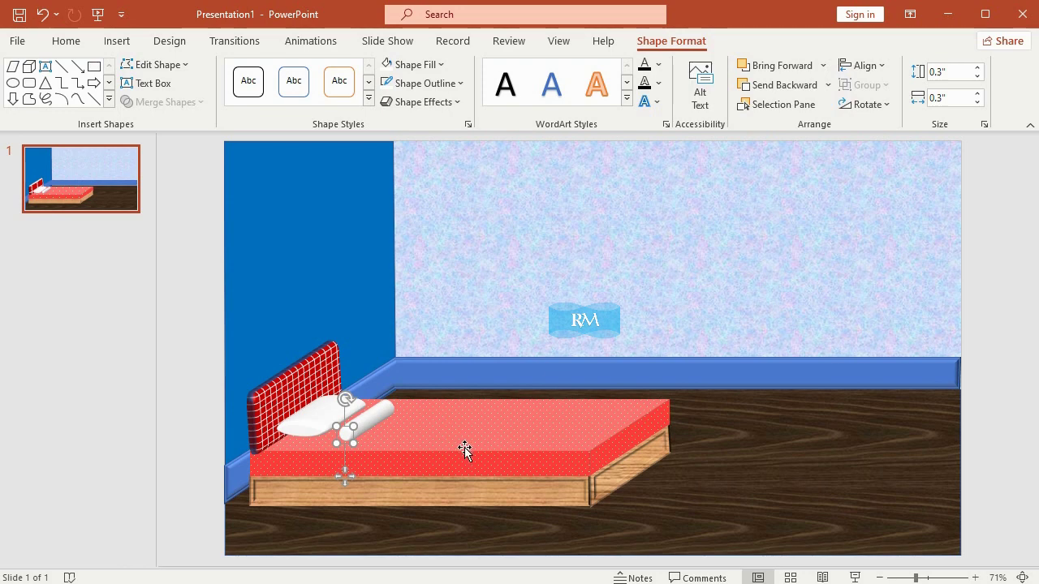
pyautogui.hotkey('ctrl', 'z')
# Draw a blue rectangle on the wall behind the bed
pyautogui.click(116, 41)
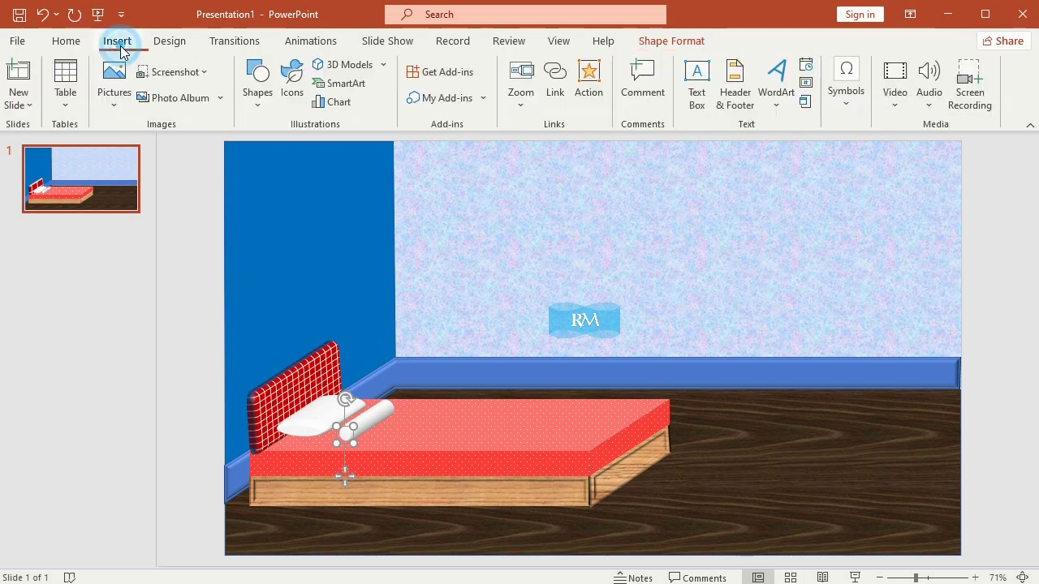
pyautogui.click(257, 102)
pyautogui.click(254, 259)
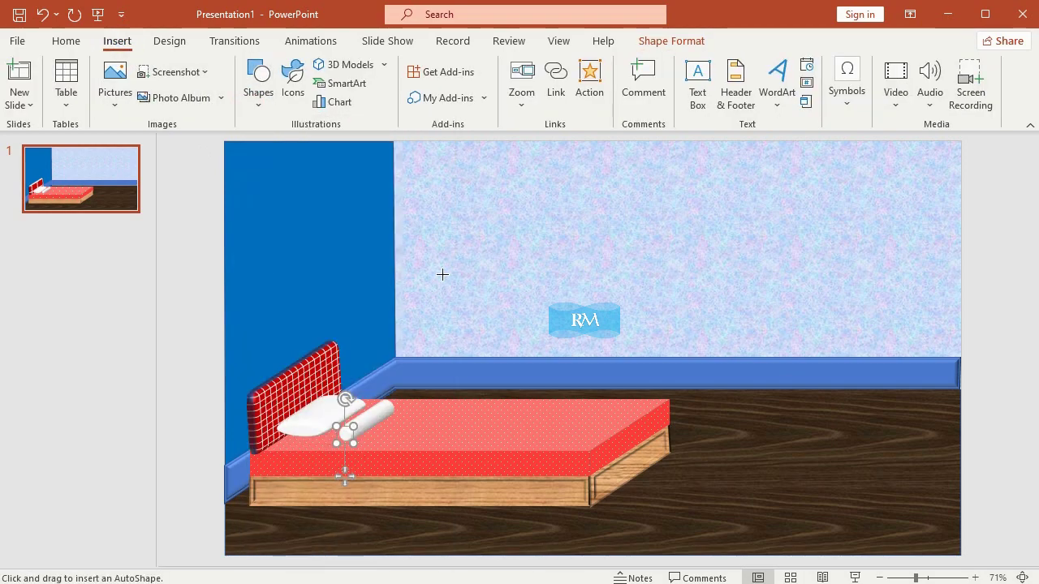
pyautogui.moveTo(448, 265); pyautogui.dragTo(525, 335)
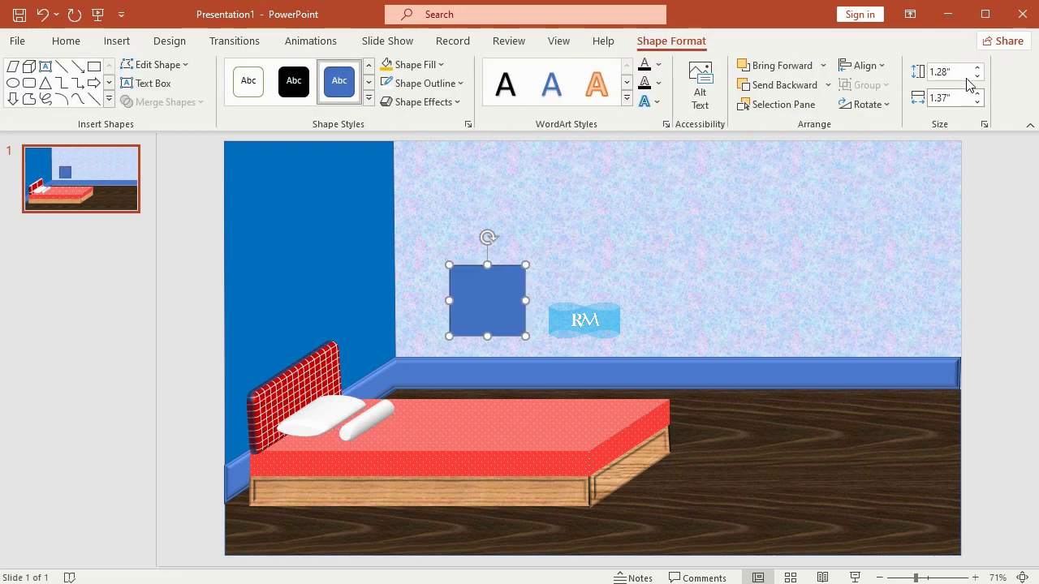
# Size the rectangle to 0.8" by 1.72" and move it down onto the baseboard
pyautogui.click(946, 72)
pyautogui.write('0.8')
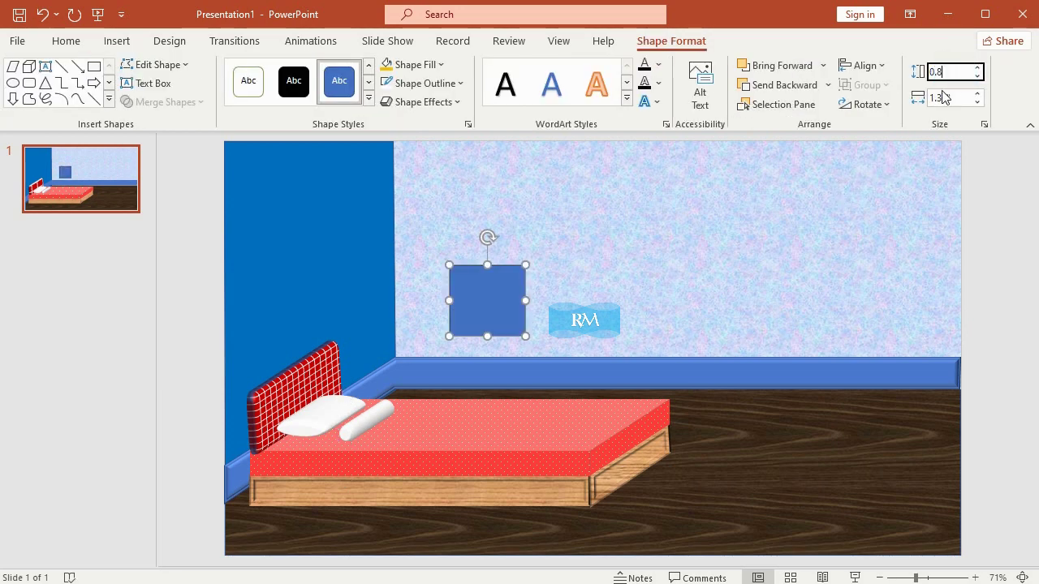
pyautogui.click(945, 98)
pyautogui.write('1')
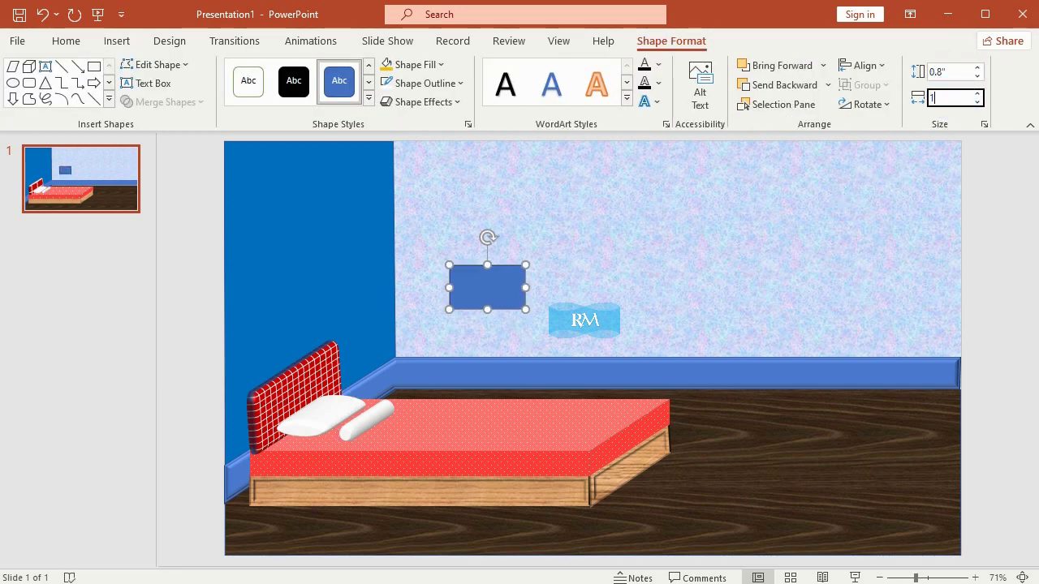
pyautogui.press('Return')
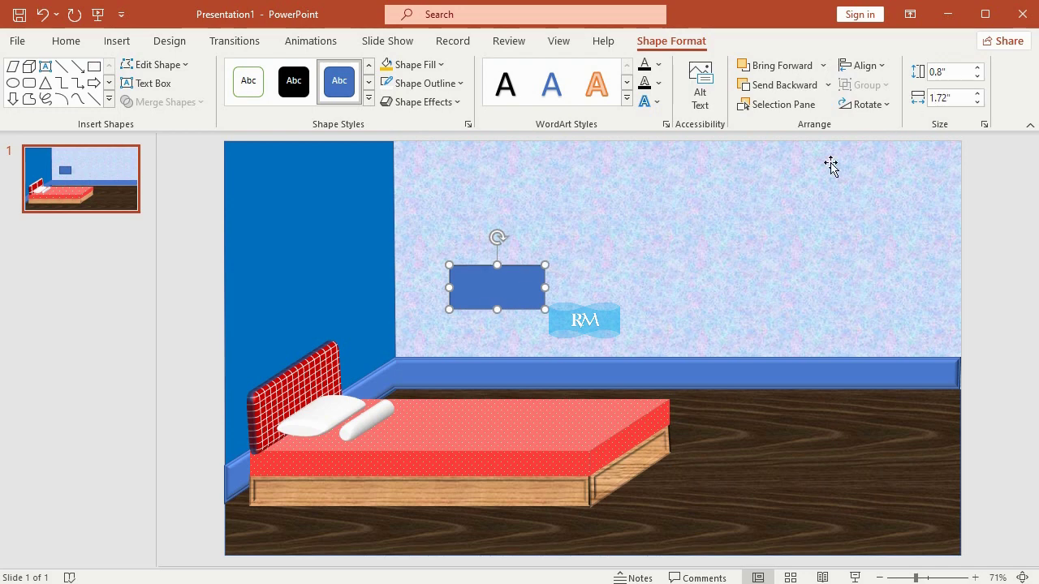
pyautogui.moveTo(506, 294); pyautogui.dragTo(499, 378)
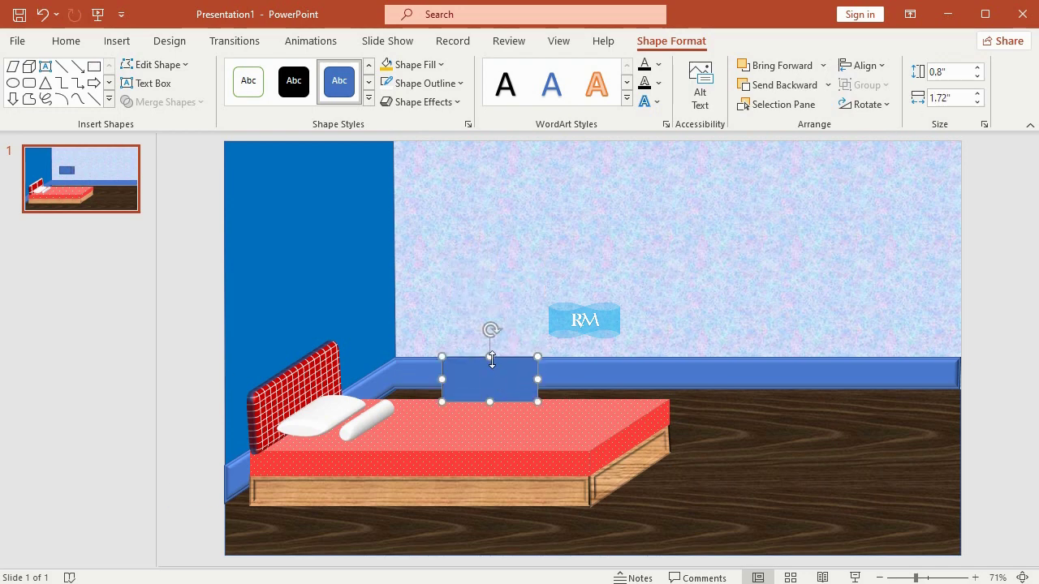
# Fill the rectangle with a wood texture and remove its outline
pyautogui.click(439, 65)
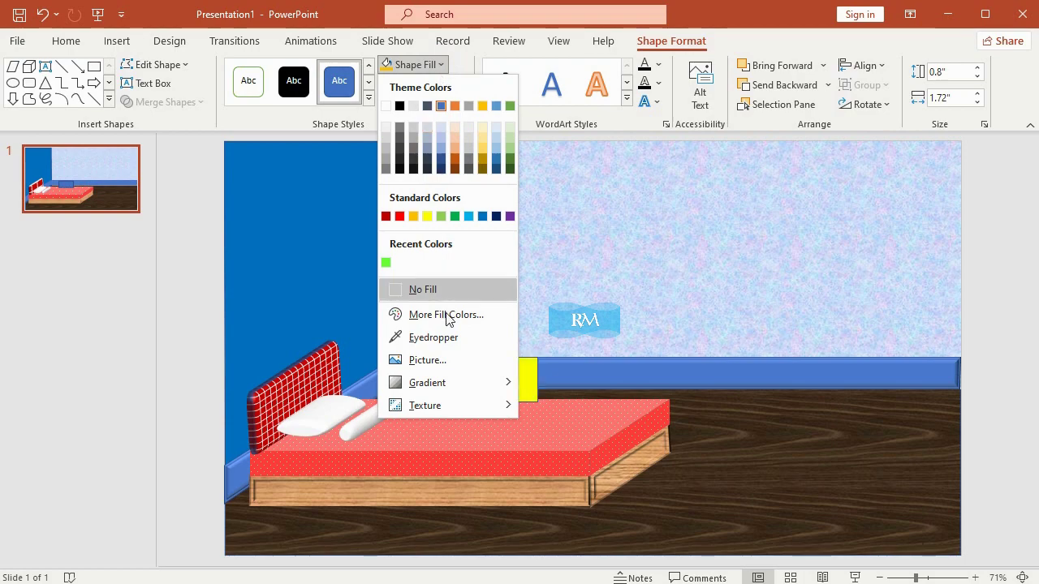
pyautogui.moveTo(479, 407)
pyautogui.click(697, 511)
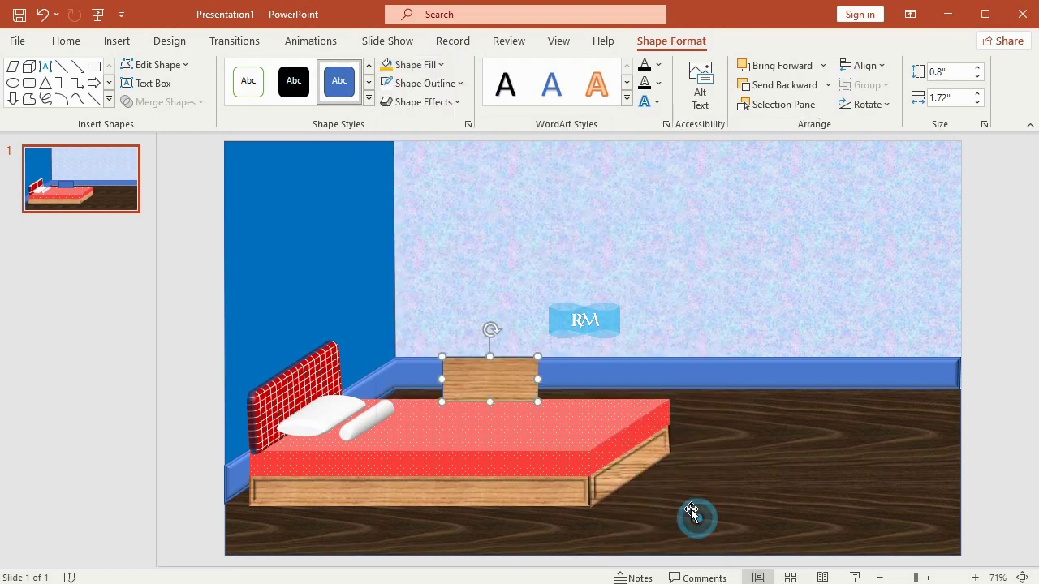
pyautogui.click(426, 84)
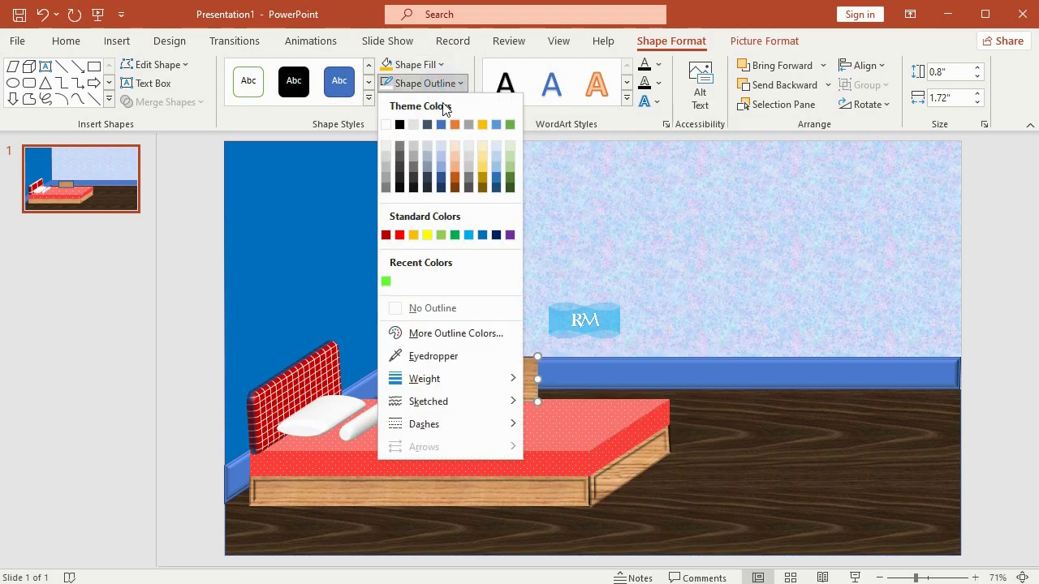
pyautogui.click(454, 313)
pyautogui.click(426, 65)
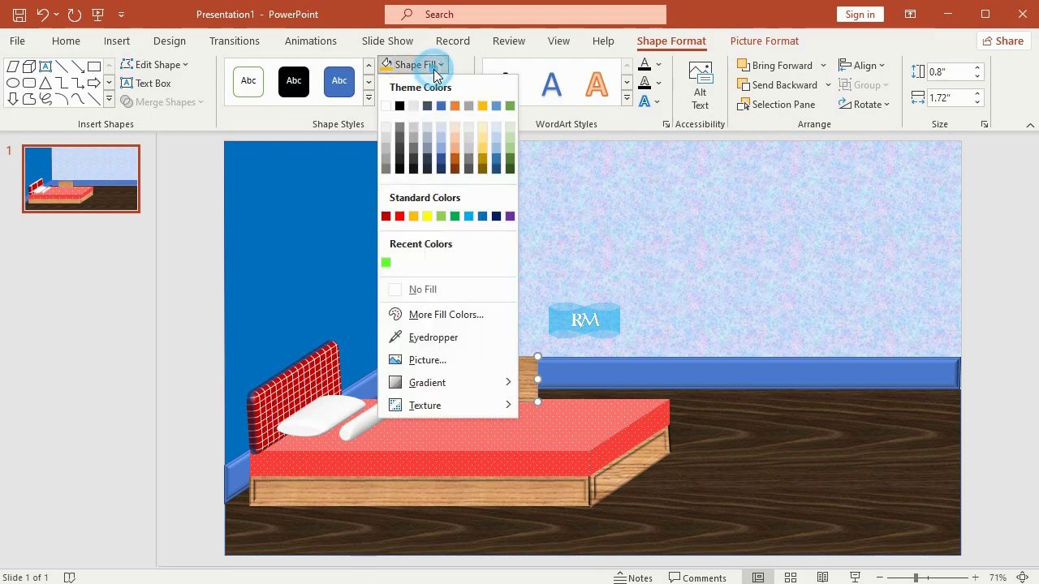
pyautogui.click(434, 64)
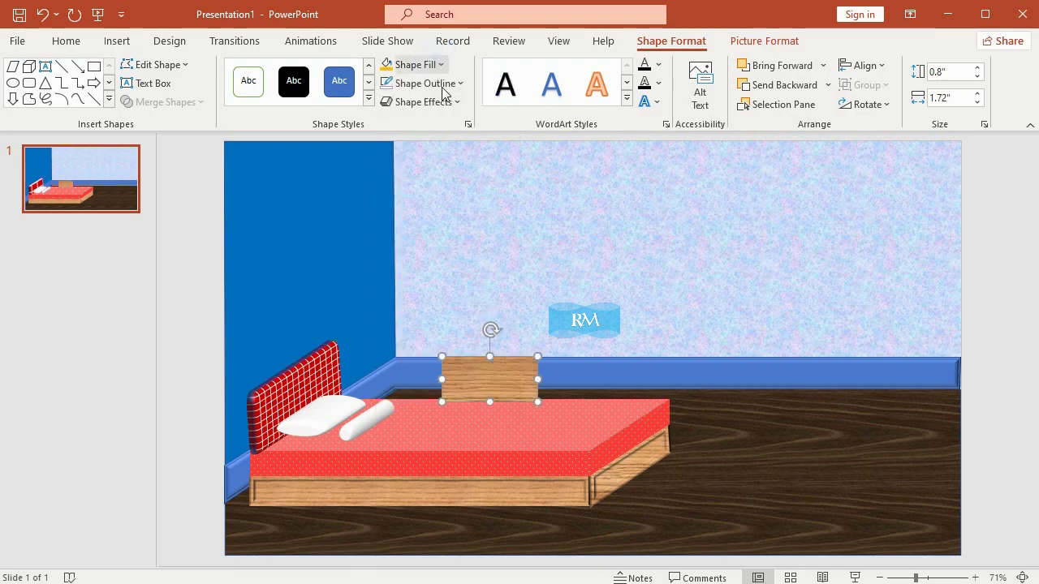
pyautogui.click(441, 99)
# Give the wooden rectangle a 9 by 6 pt top bevel and 43 pt depth
pyautogui.moveTo(466, 332)
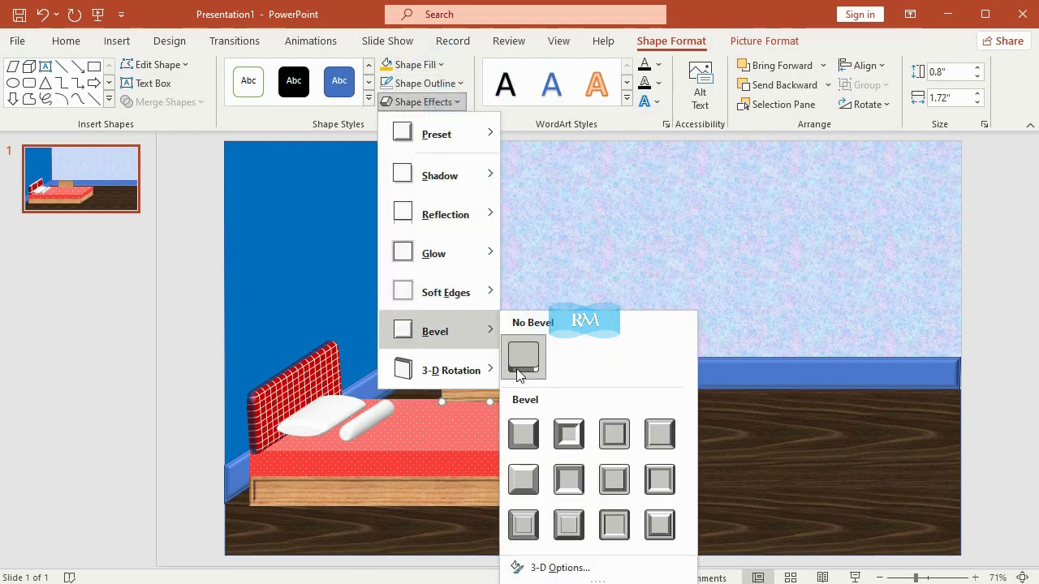
pyautogui.click(599, 569)
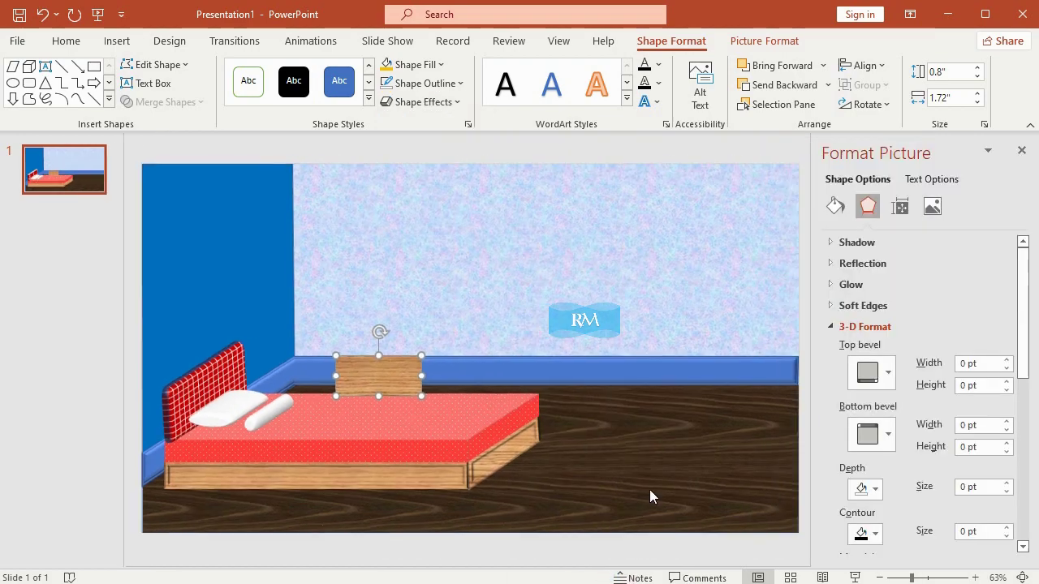
pyautogui.click(887, 375)
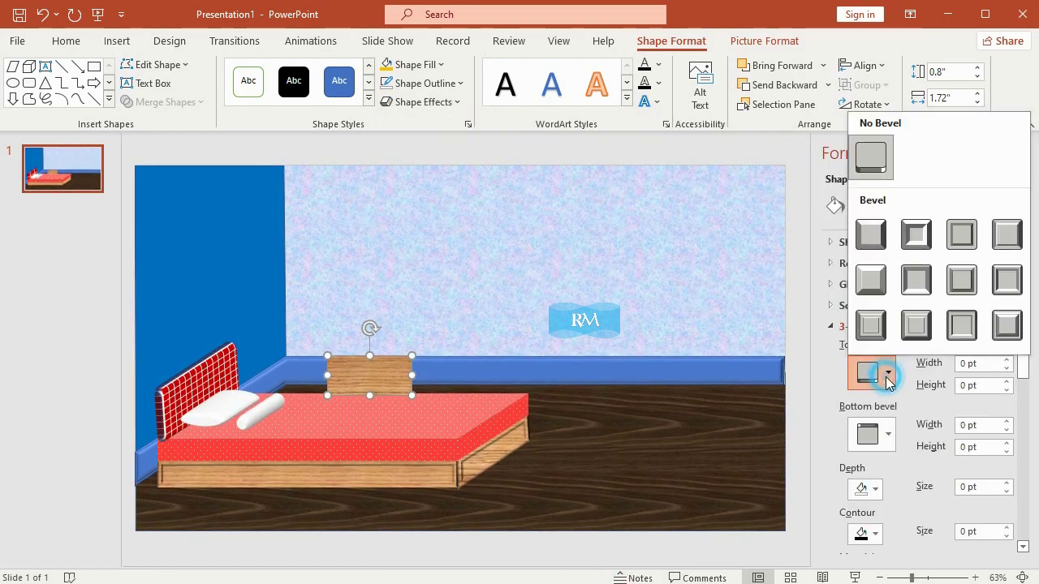
pyautogui.click(1007, 325)
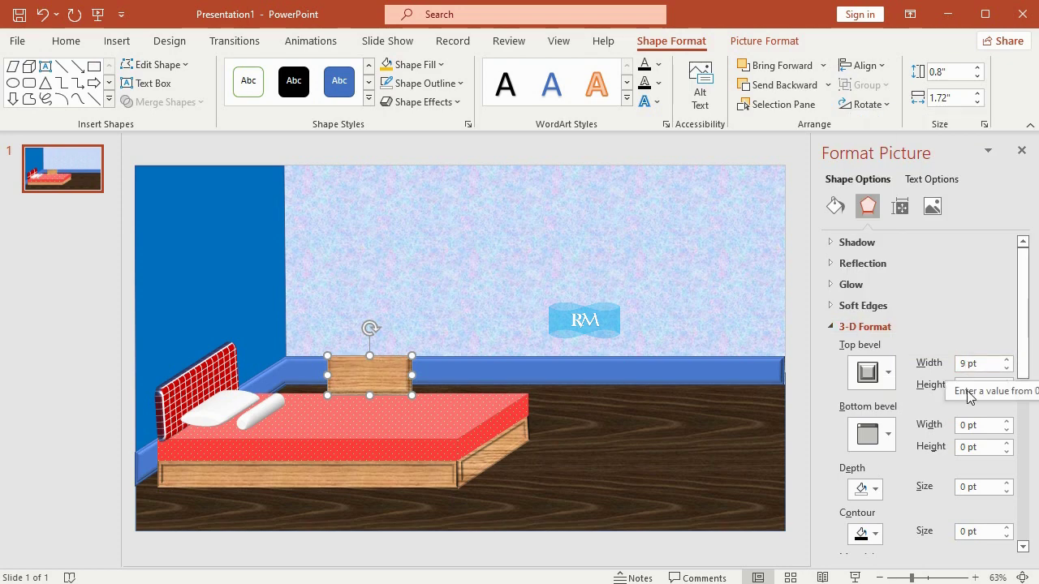
pyautogui.doubleClick(965, 487)
pyautogui.write('43')
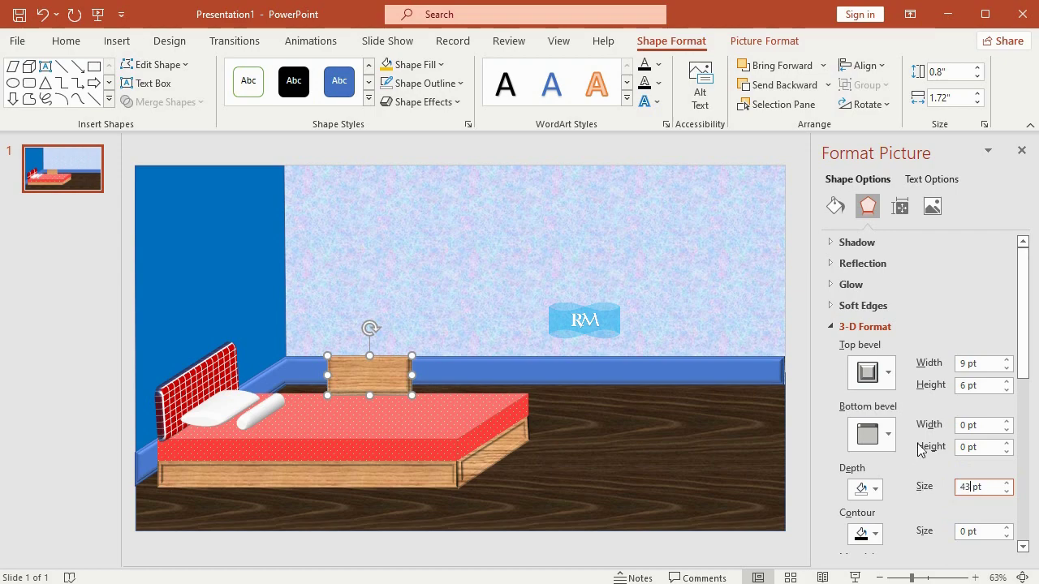
pyautogui.click(1021, 150)
# Rotate the wooden box to X 281.6°, Y 348.4°, Z 90° and move it to the bed front
pyautogui.click(388, 102)
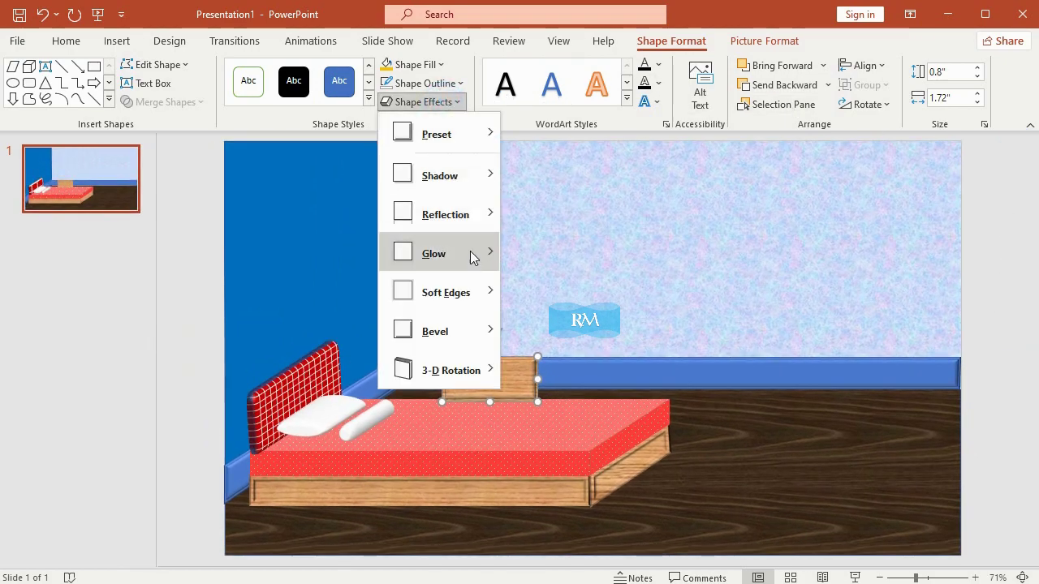
pyautogui.moveTo(482, 369)
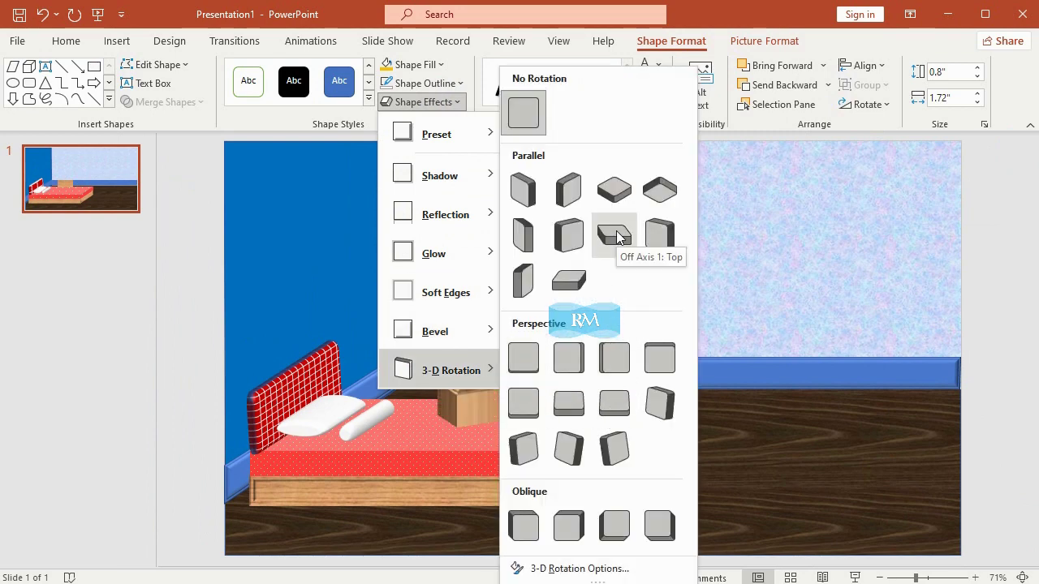
pyautogui.click(596, 571)
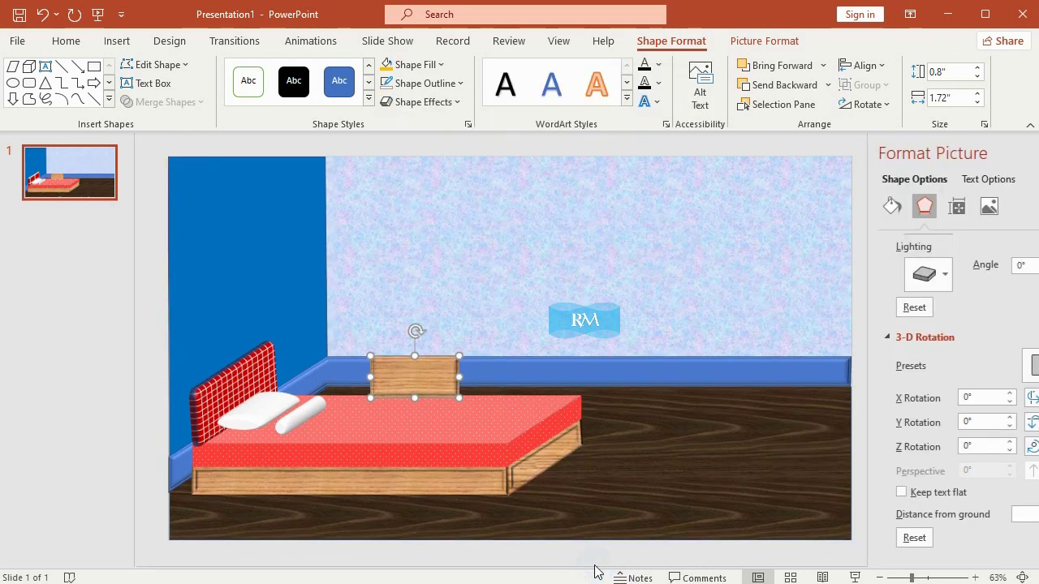
pyautogui.click(918, 396)
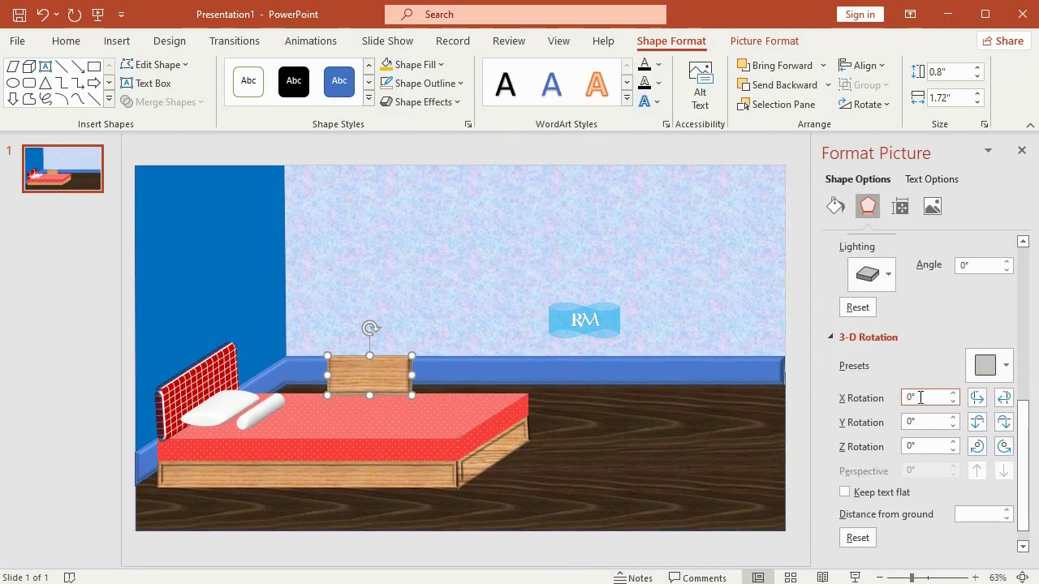
pyautogui.write('281')
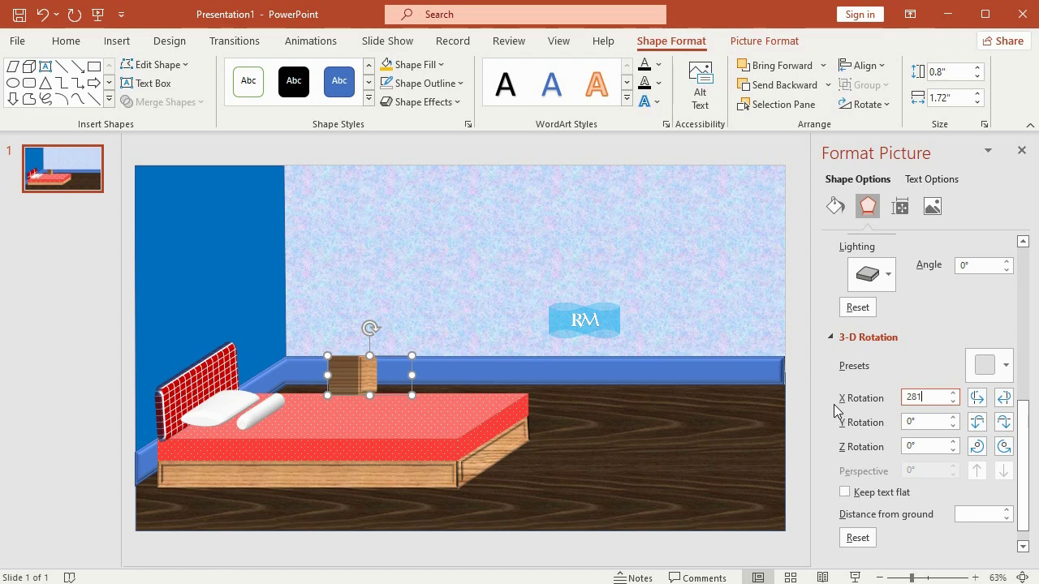
pyautogui.write('.6')
pyautogui.click(926, 421)
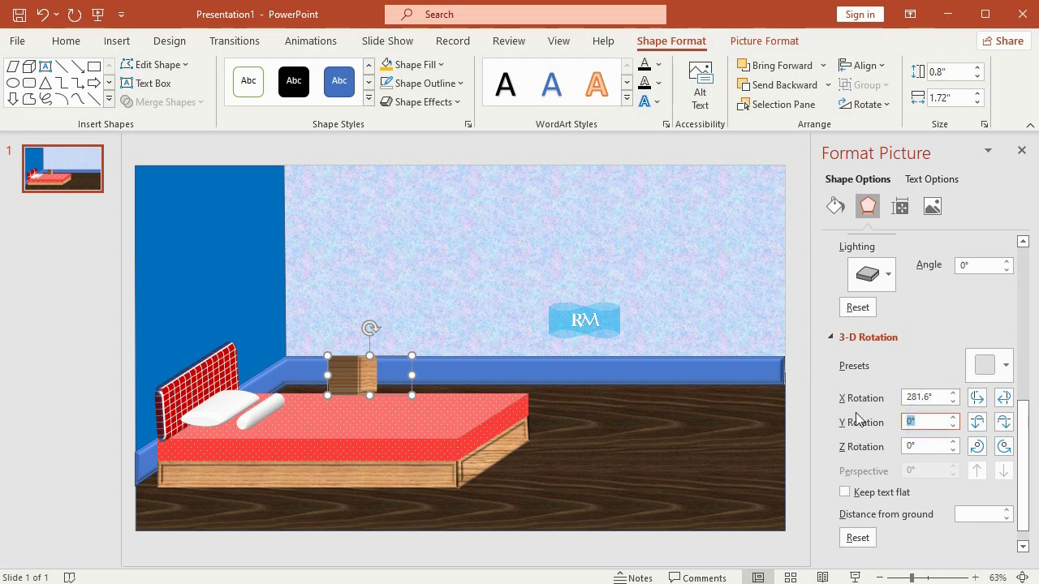
pyautogui.write('3')
pyautogui.write('48.')
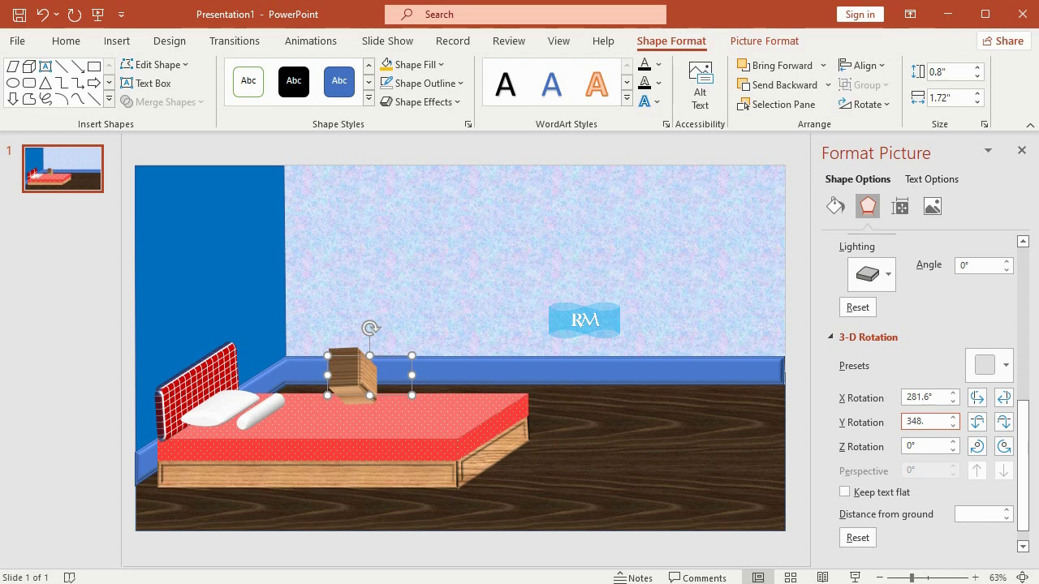
pyautogui.write('4')
pyautogui.click(922, 445)
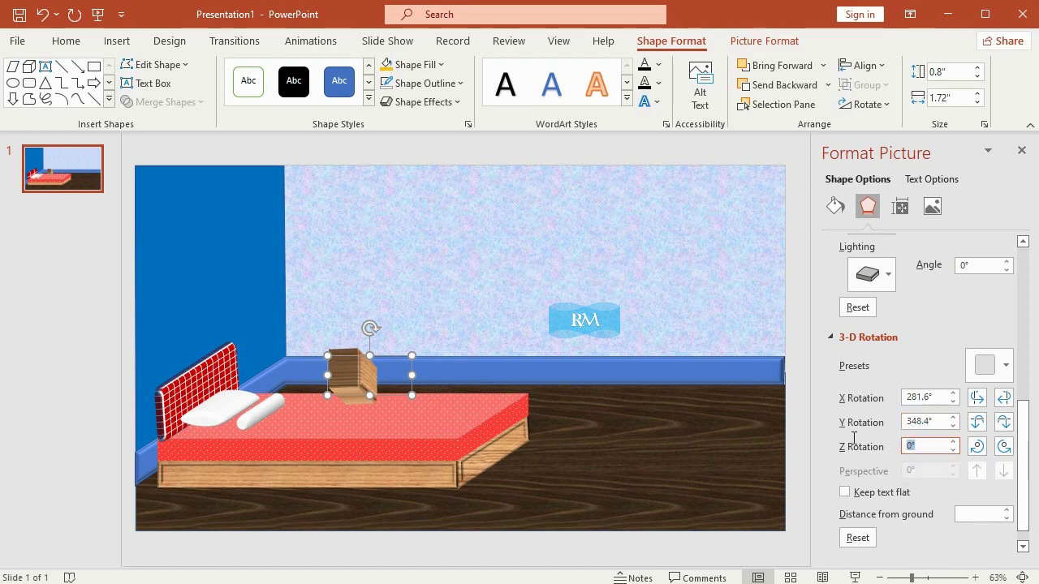
pyautogui.write('90')
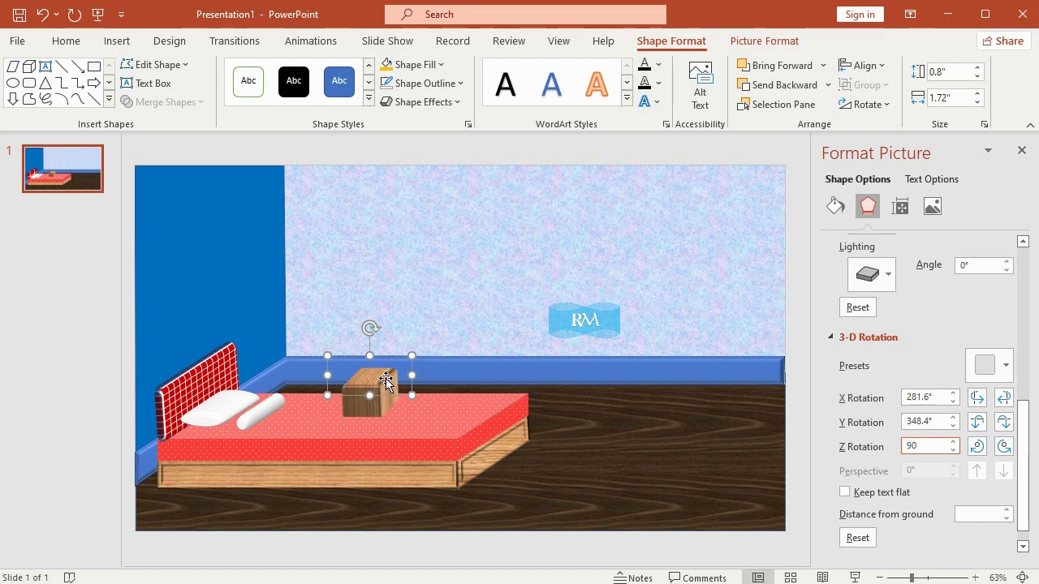
pyautogui.moveTo(390, 375)
pyautogui.mouseDown()
pyautogui.moveTo(355, 438)
pyautogui.moveTo(336, 448)
pyautogui.mouseUp()
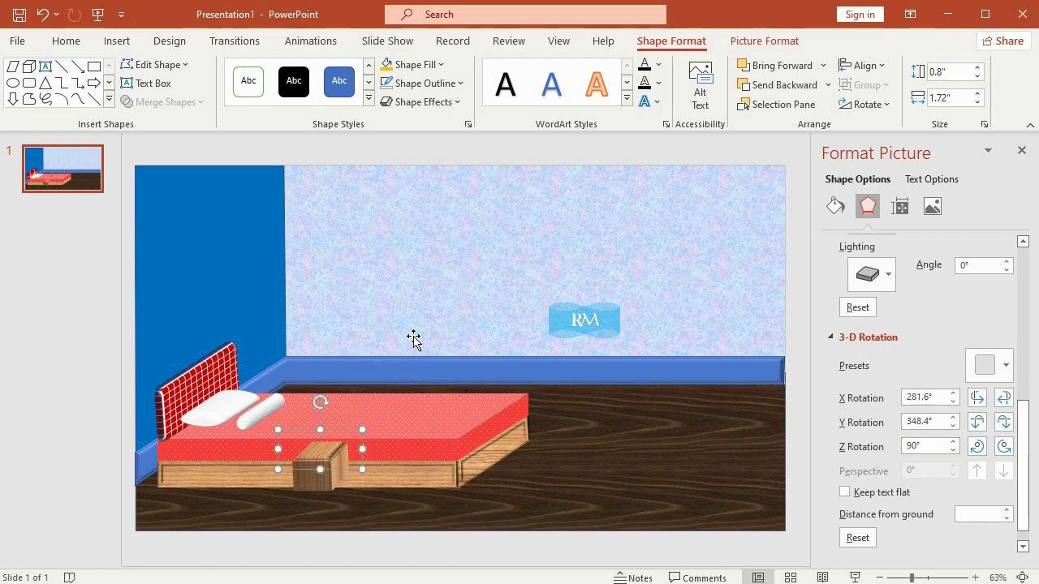
# Outline the box in brown RGB 105, 76, 38 and stand it at the bed's front-left corner
pyautogui.click(1021, 151)
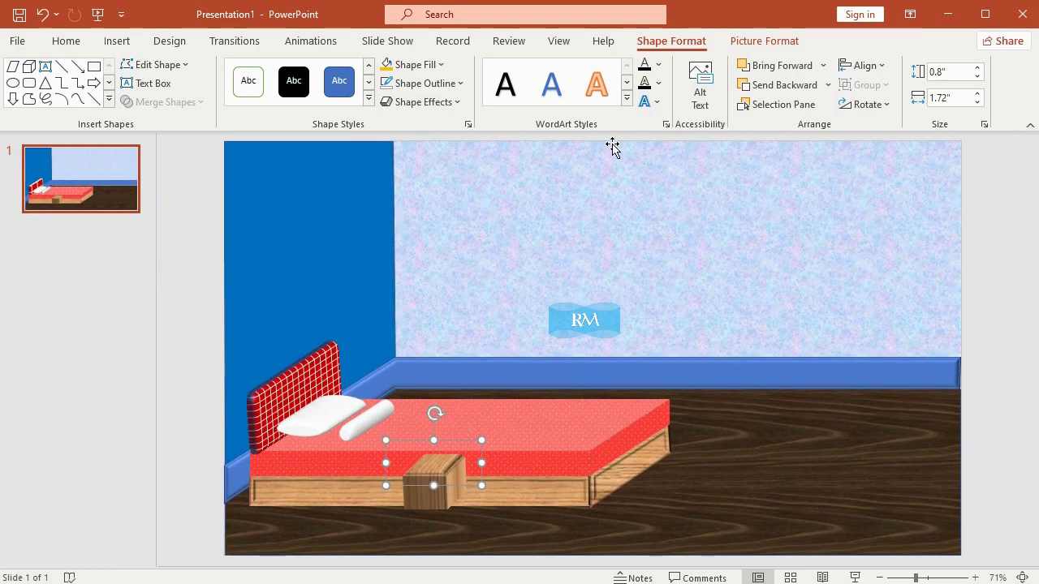
pyautogui.click(438, 84)
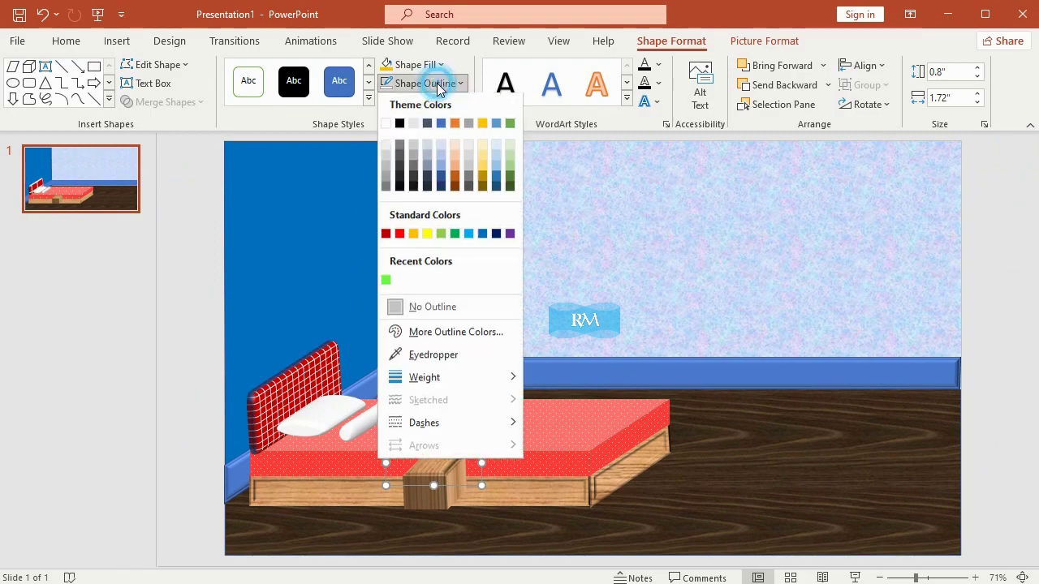
pyautogui.click(485, 332)
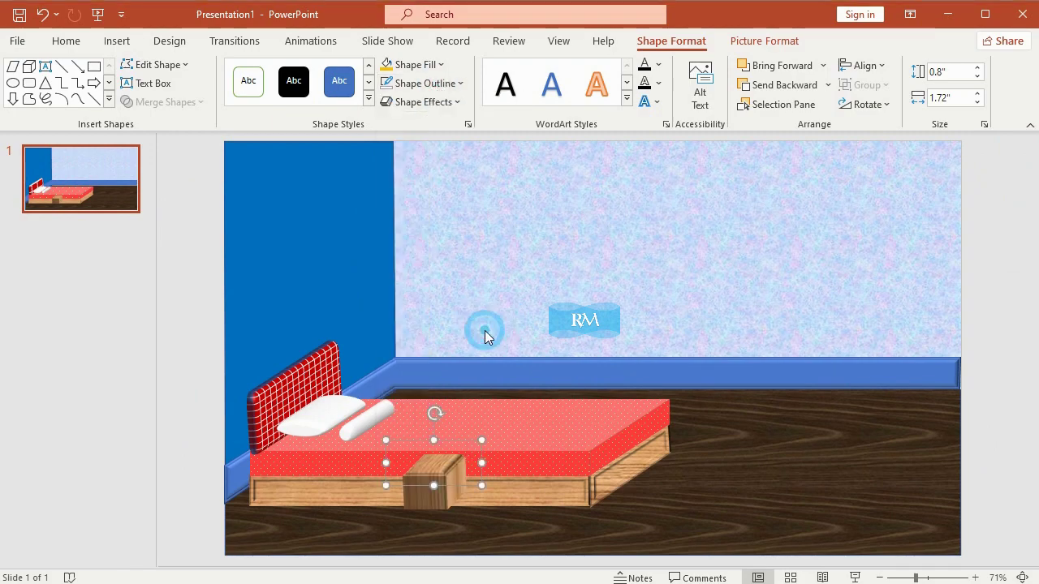
pyautogui.click(468, 158)
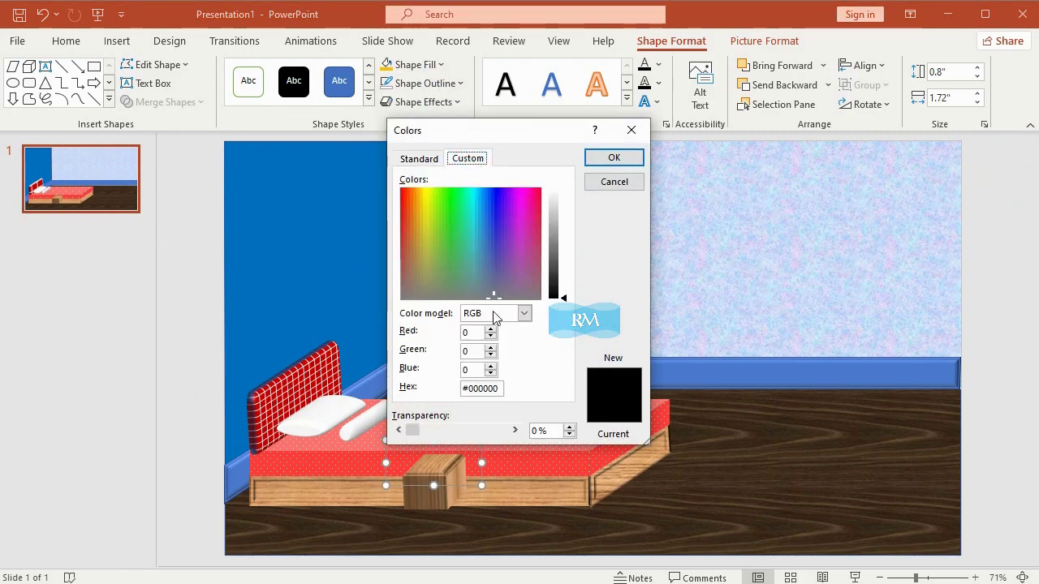
pyautogui.doubleClick(477, 333)
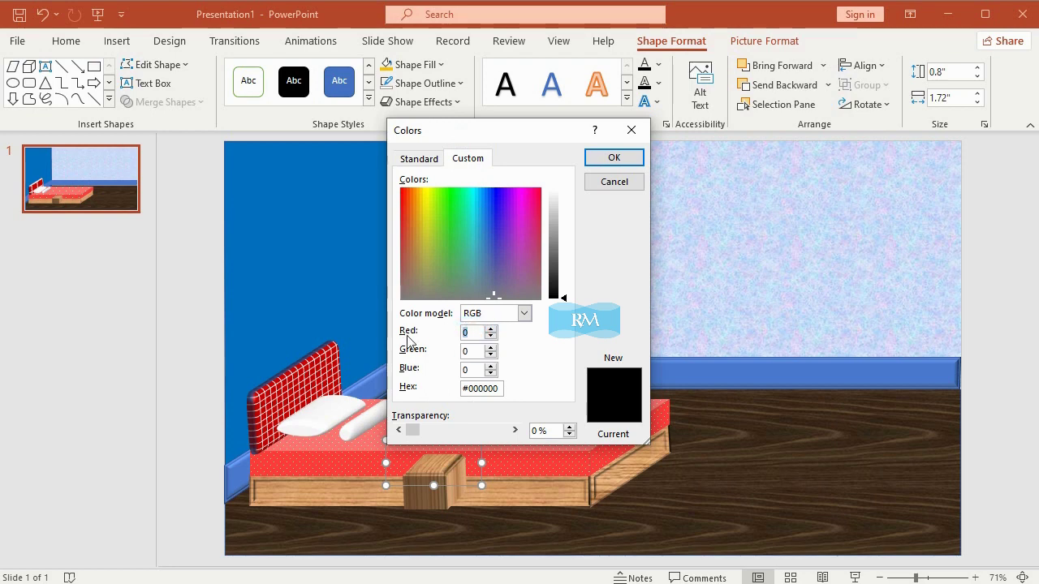
pyautogui.write('105')
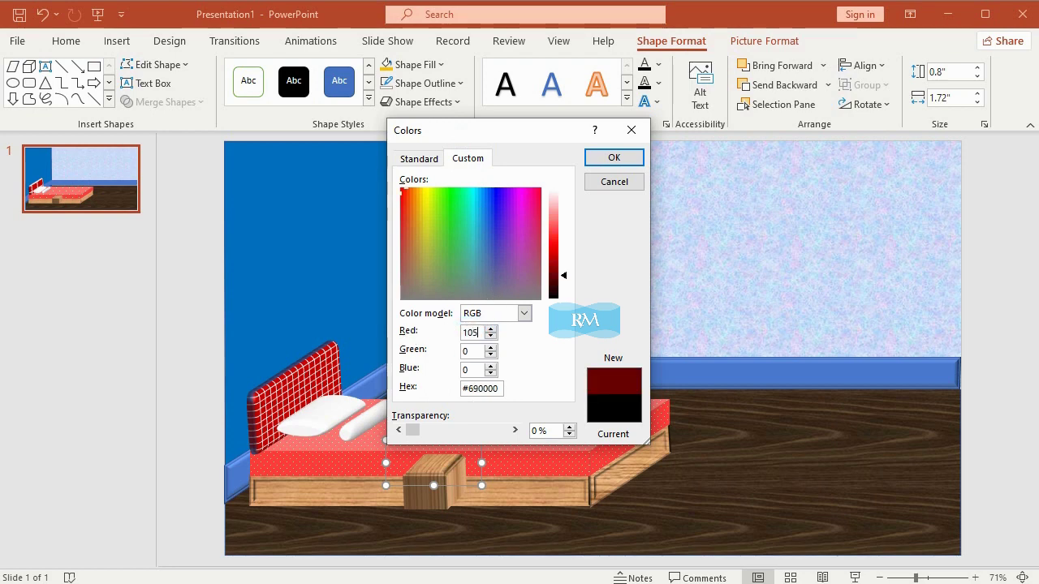
pyautogui.doubleClick(468, 350)
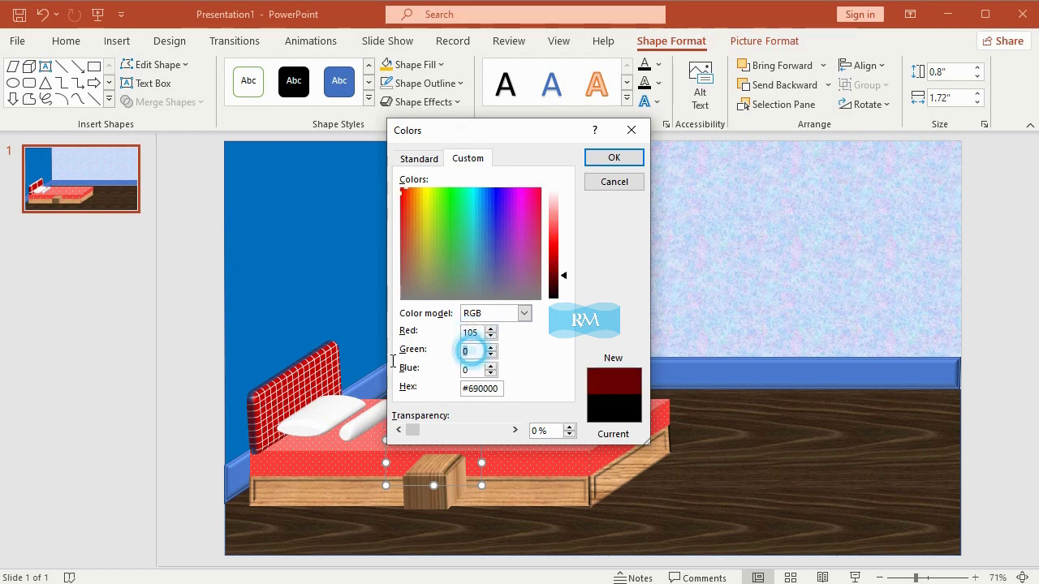
pyautogui.write('76')
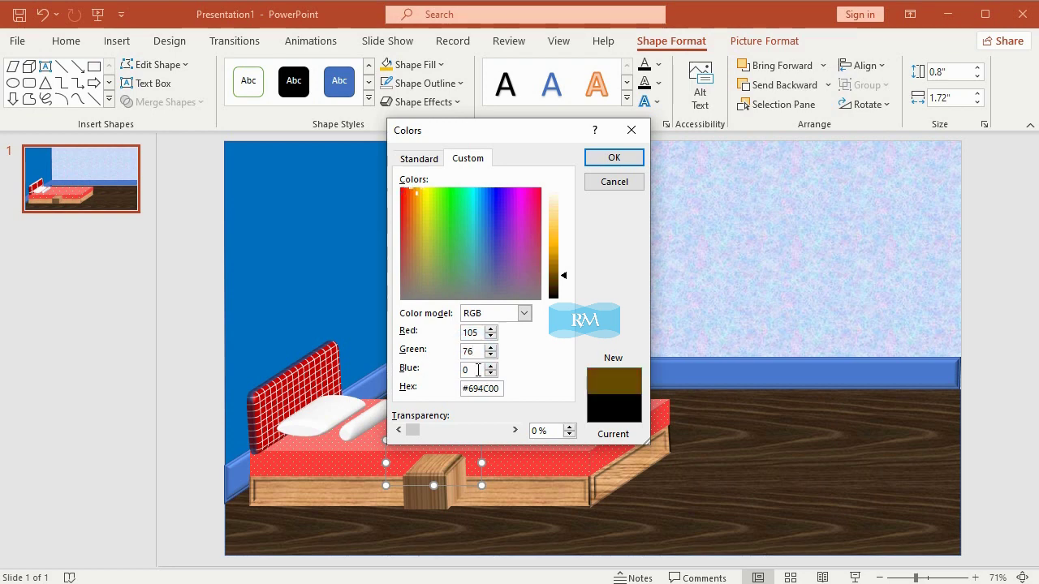
pyautogui.doubleClick(478, 369)
pyautogui.write('3')
pyautogui.write('8')
pyautogui.click(613, 158)
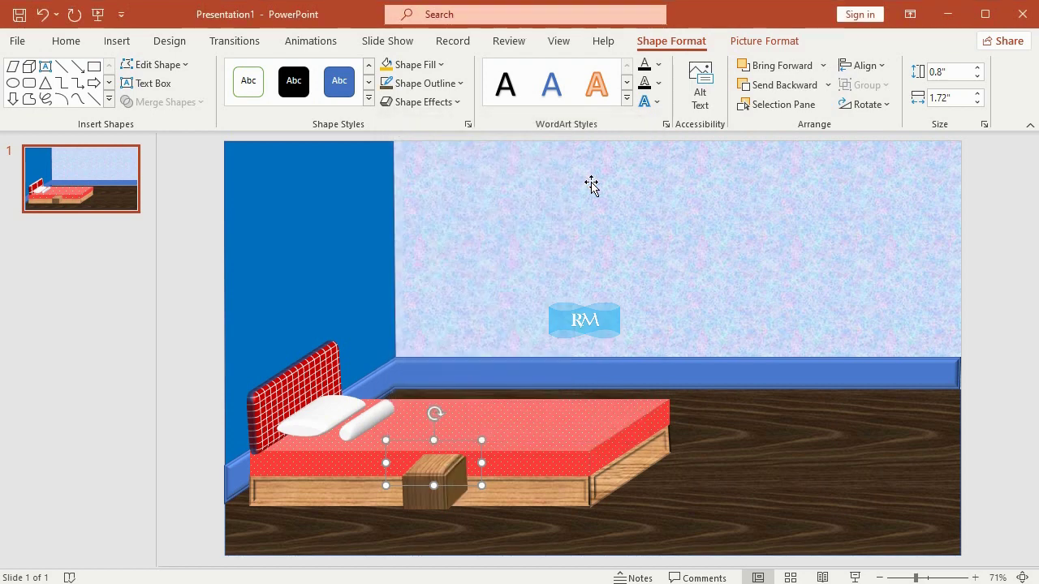
pyautogui.moveTo(465, 479)
pyautogui.mouseDown()
pyautogui.moveTo(276, 499)
pyautogui.moveTo(285, 515)
pyautogui.mouseUp()
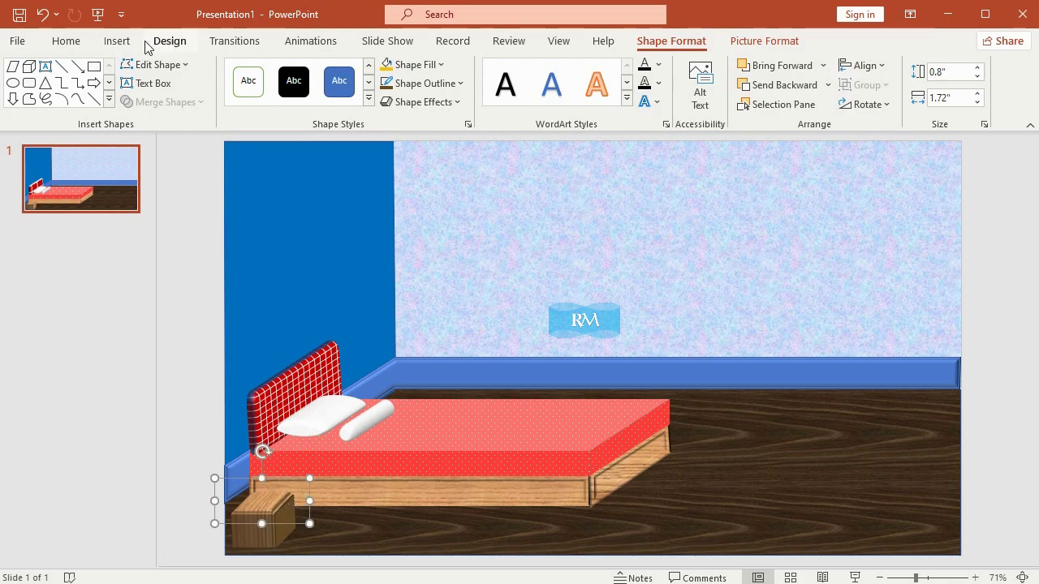
# Draw a rectangle on the wall above the logo, sized 0.23" high by 1.01" wide
pyautogui.click(117, 41)
pyautogui.click(260, 102)
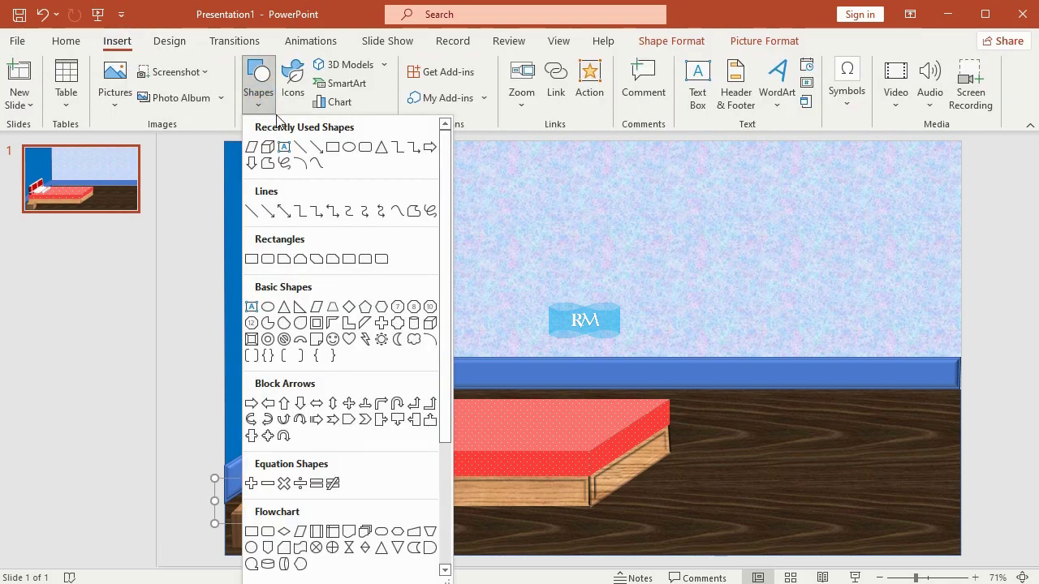
pyautogui.click(252, 259)
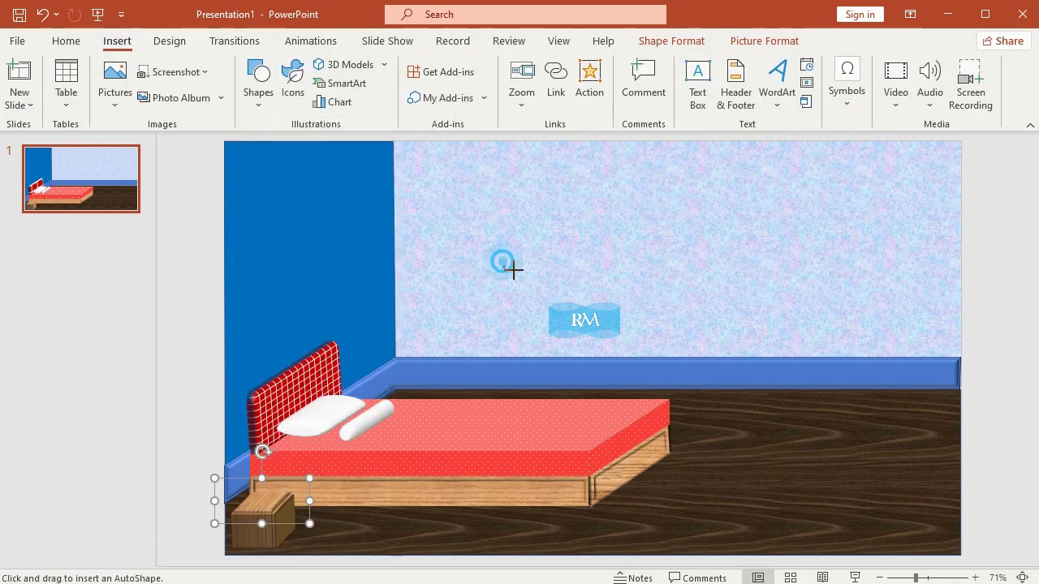
pyautogui.moveTo(502, 266); pyautogui.dragTo(590, 311)
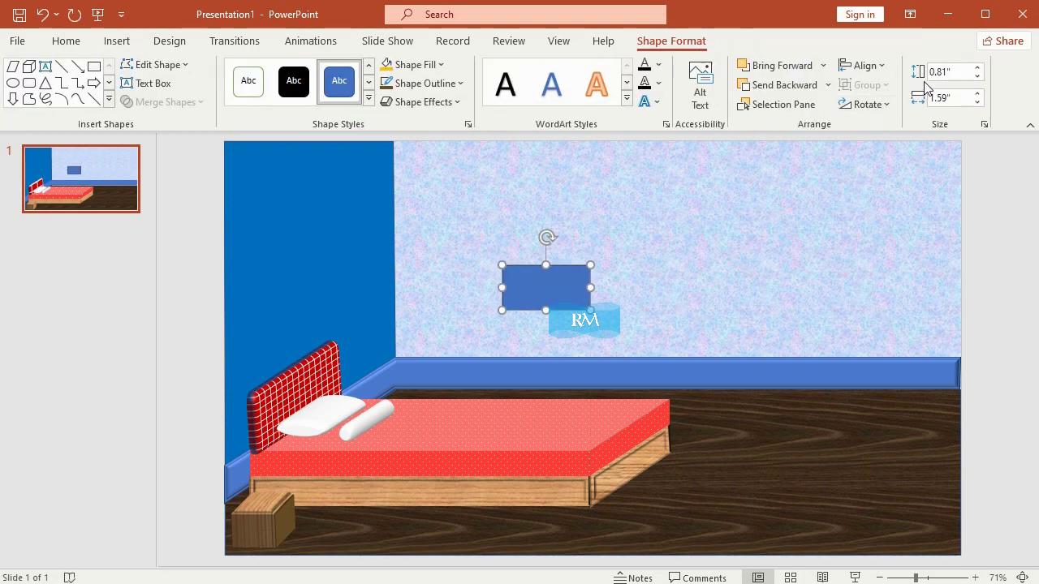
pyautogui.click(953, 77)
pyautogui.write('0.23')
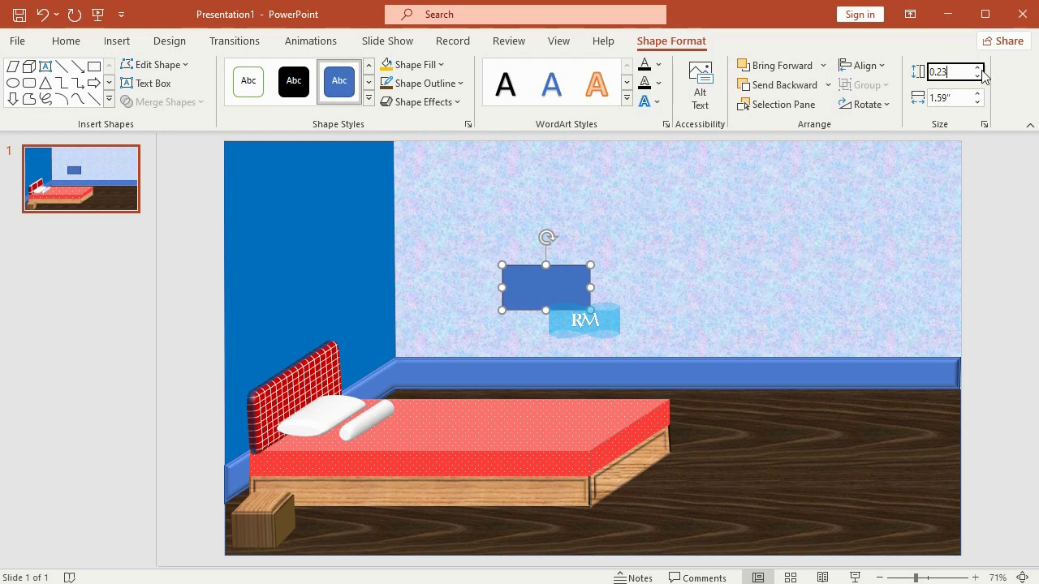
pyautogui.click(954, 97)
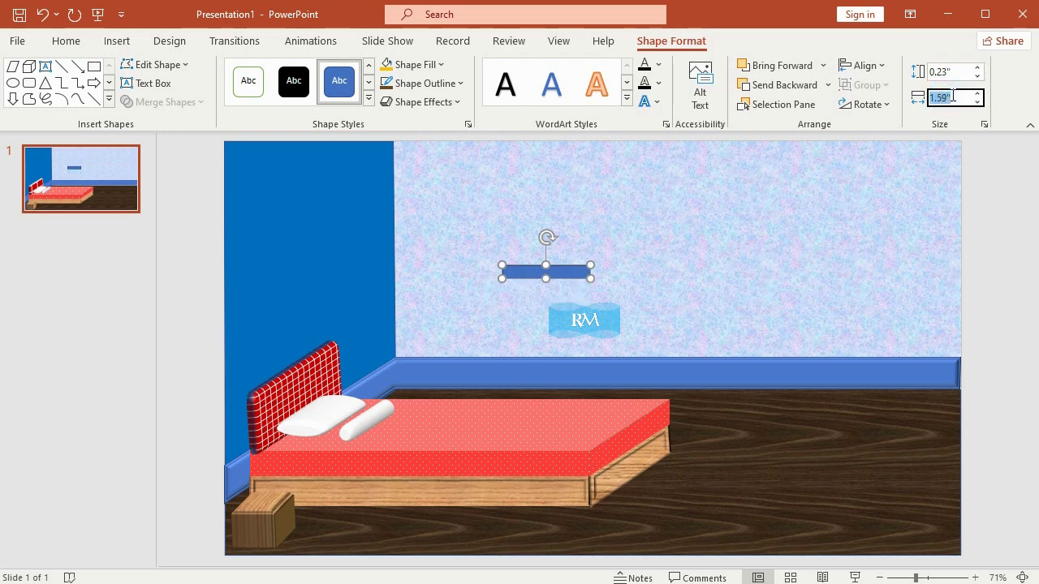
pyautogui.write('1.01')
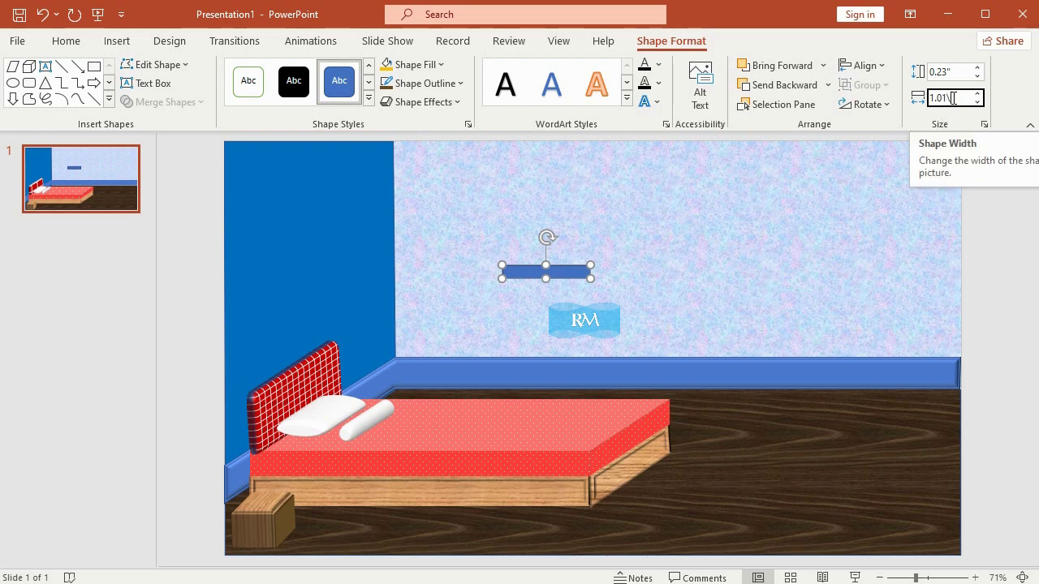
pyautogui.press('Return')
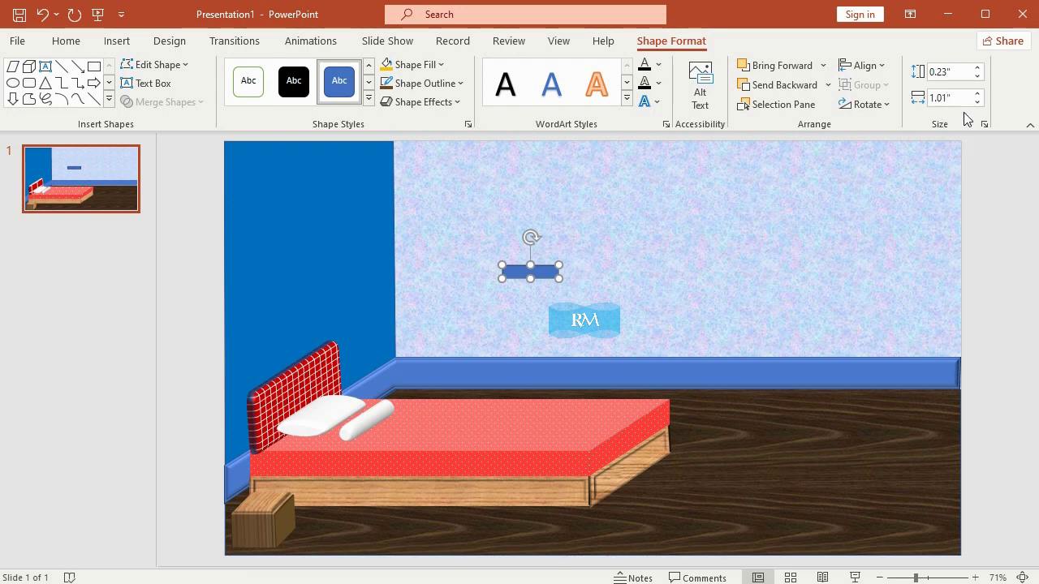
# Move the thin bar onto the bed and fill it with a light wood texture
pyautogui.moveTo(544, 272); pyautogui.dragTo(489, 420)
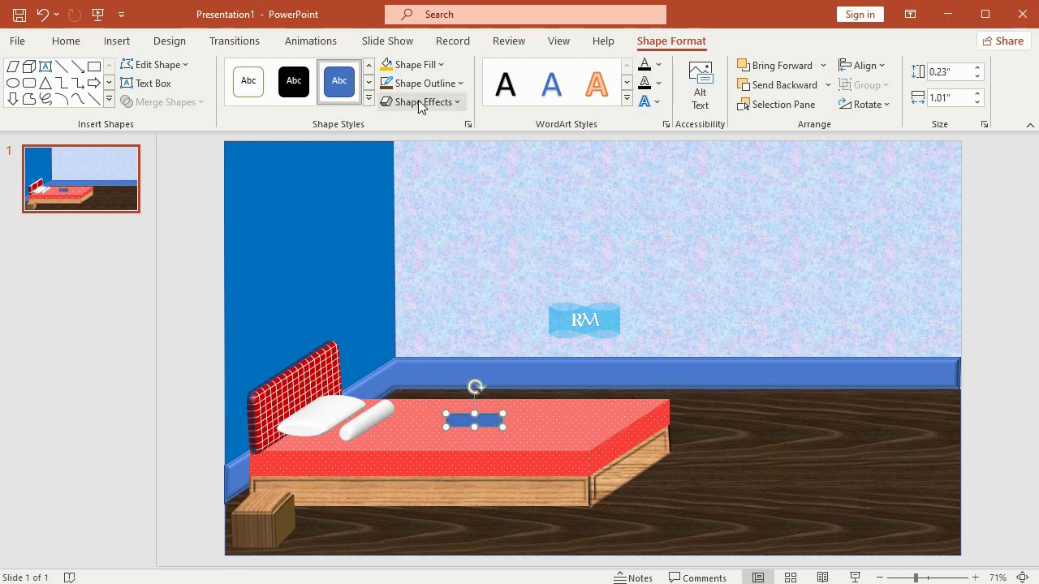
pyautogui.click(431, 65)
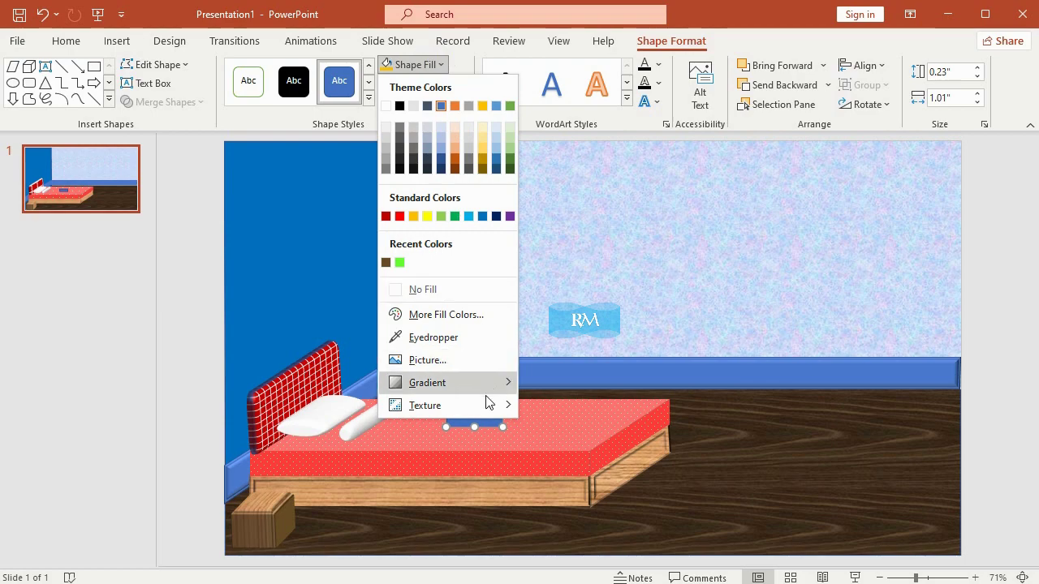
pyautogui.moveTo(487, 403)
pyautogui.click(691, 515)
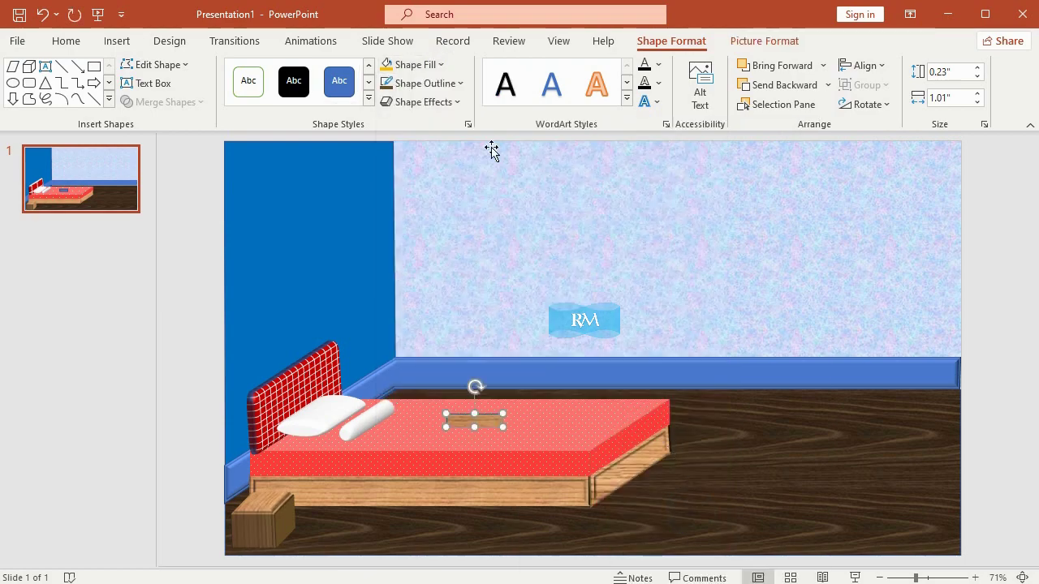
# Remove the wooden bar's outline
pyautogui.click(424, 83)
pyautogui.click(459, 308)
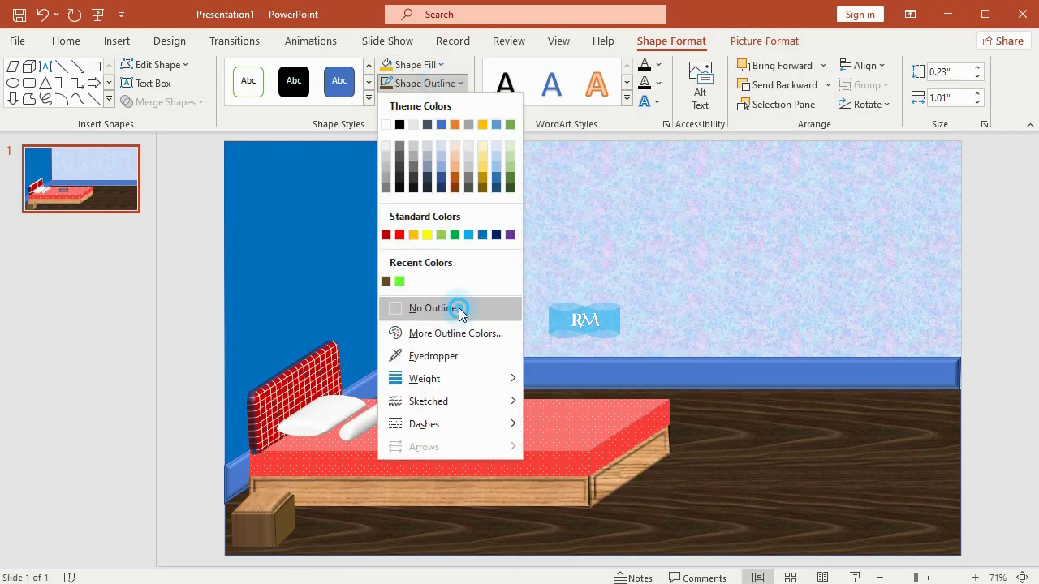
pyautogui.click(435, 72)
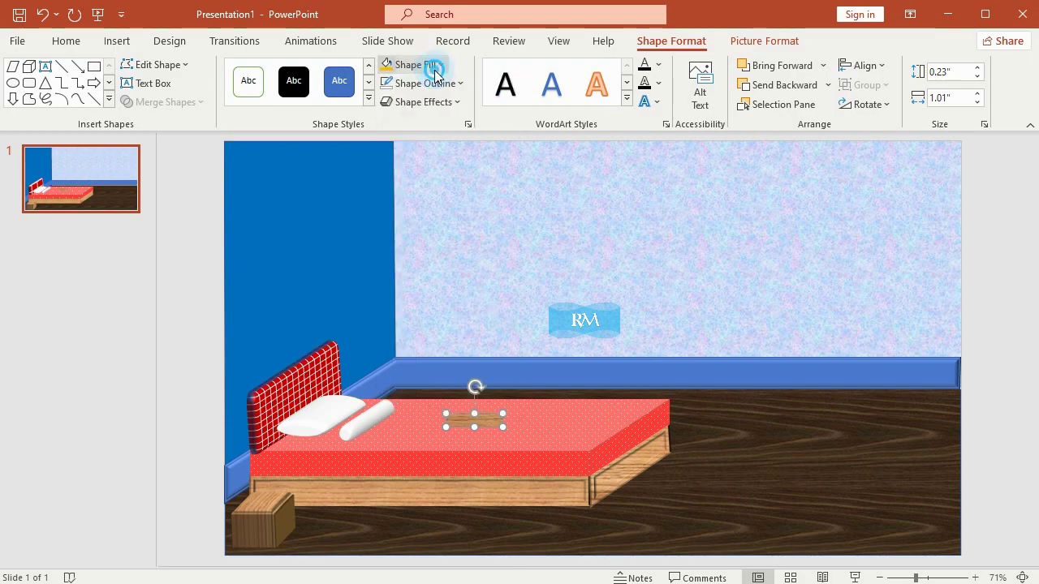
pyautogui.click(438, 101)
# Give the wooden bar a top bevel 2 pt wide and 2 pt high in 3-D Format
pyautogui.moveTo(473, 337)
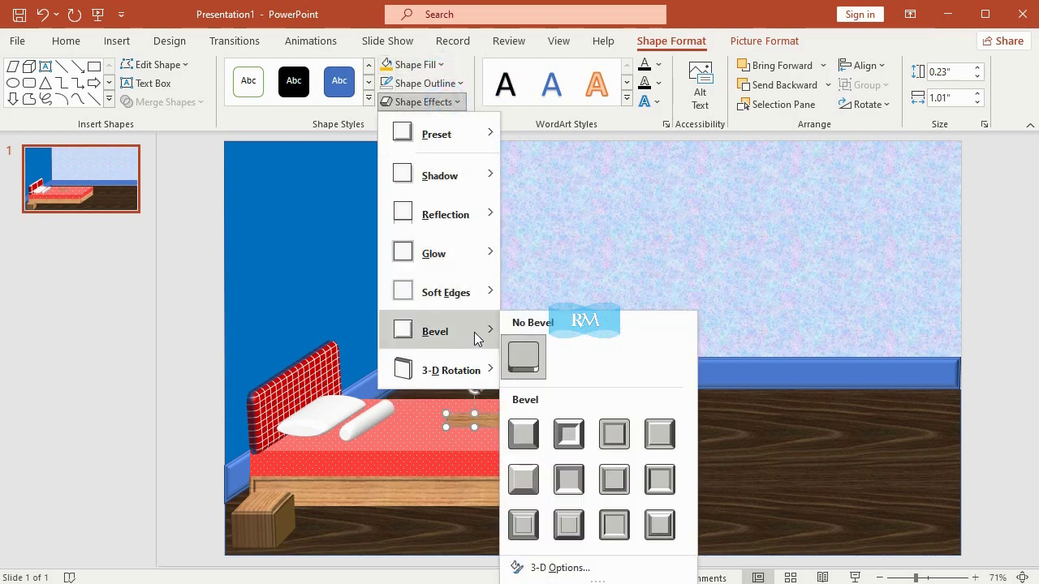
pyautogui.click(594, 564)
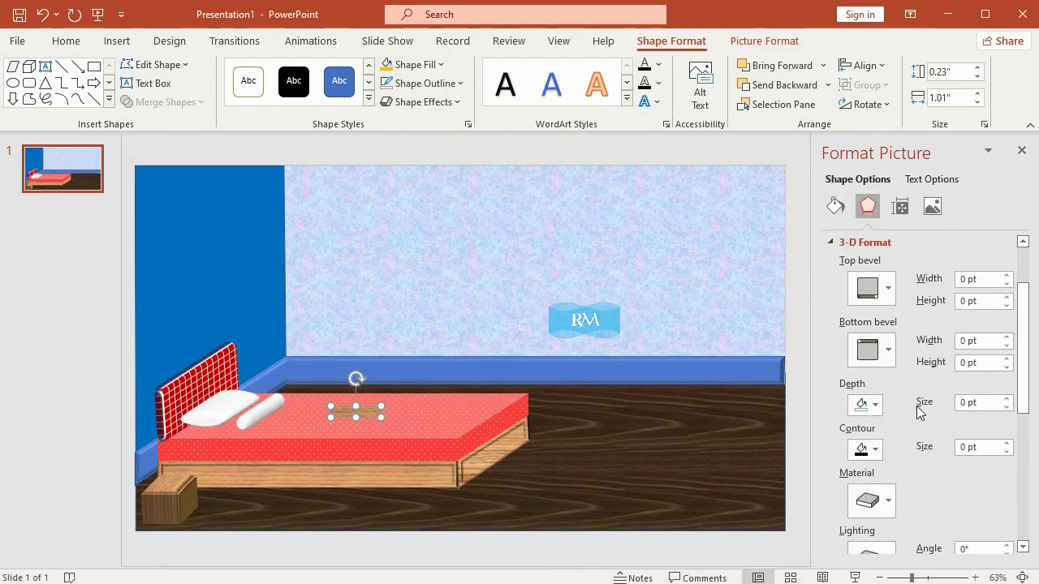
pyautogui.click(872, 286)
pyautogui.click(963, 429)
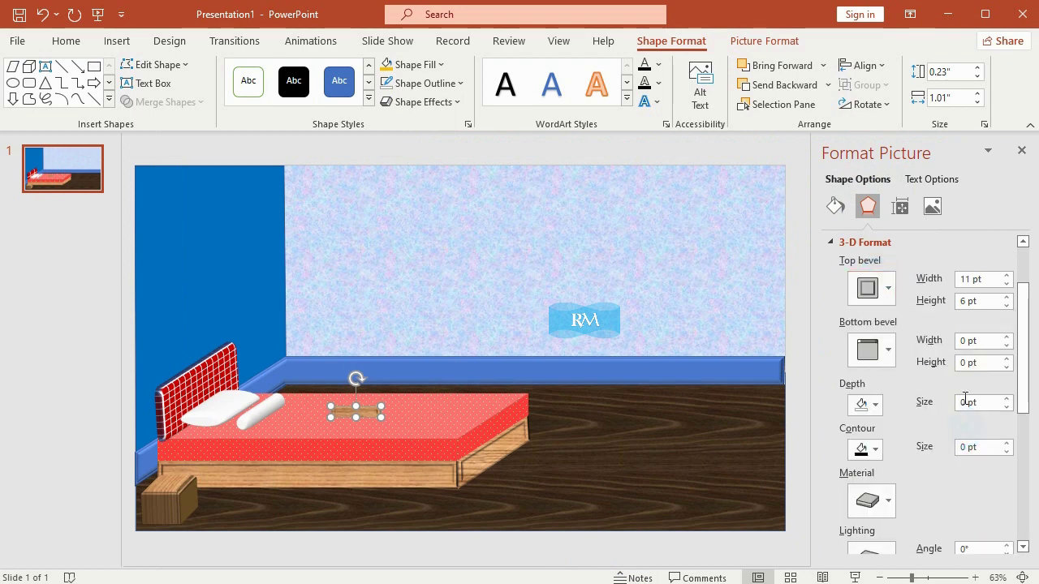
pyautogui.moveTo(970, 279)
pyautogui.mouseDown()
pyautogui.moveTo(922, 283)
pyautogui.moveTo(954, 305)
pyautogui.mouseUp()
pyautogui.write('2')
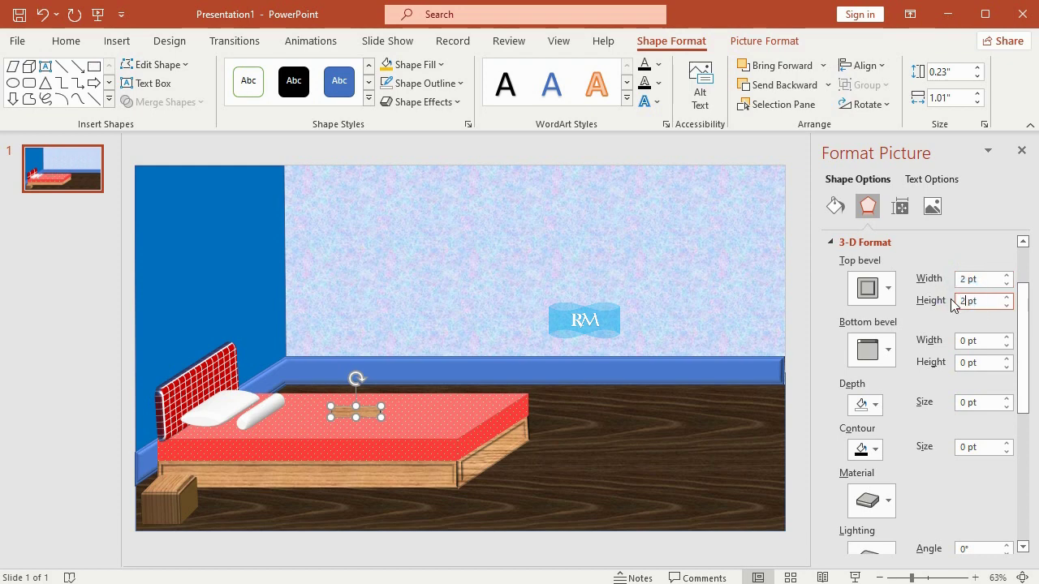
pyautogui.click(445, 103)
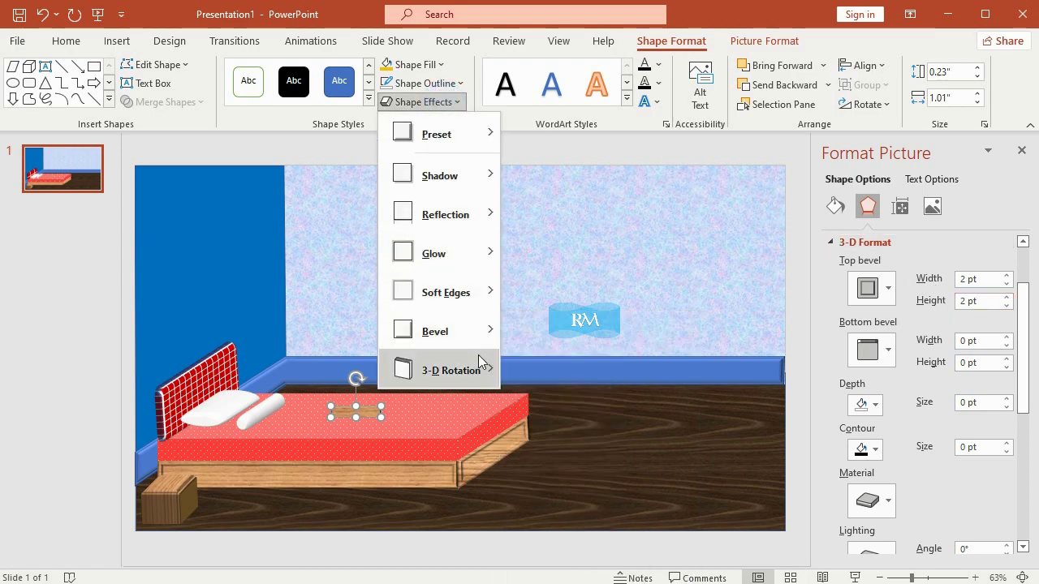
# Set the wooden piece's 3-D rotation to X 288.4°, Y 17.6°, Z 3.3°
pyautogui.moveTo(482, 367)
pyautogui.click(621, 569)
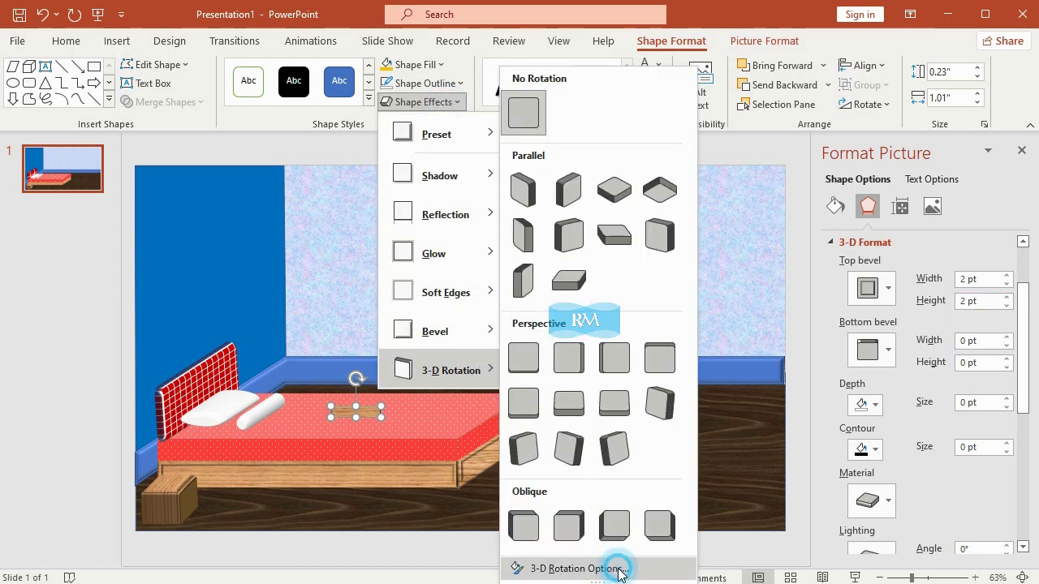
pyautogui.click(925, 397)
pyautogui.moveTo(925, 398); pyautogui.dragTo(850, 396)
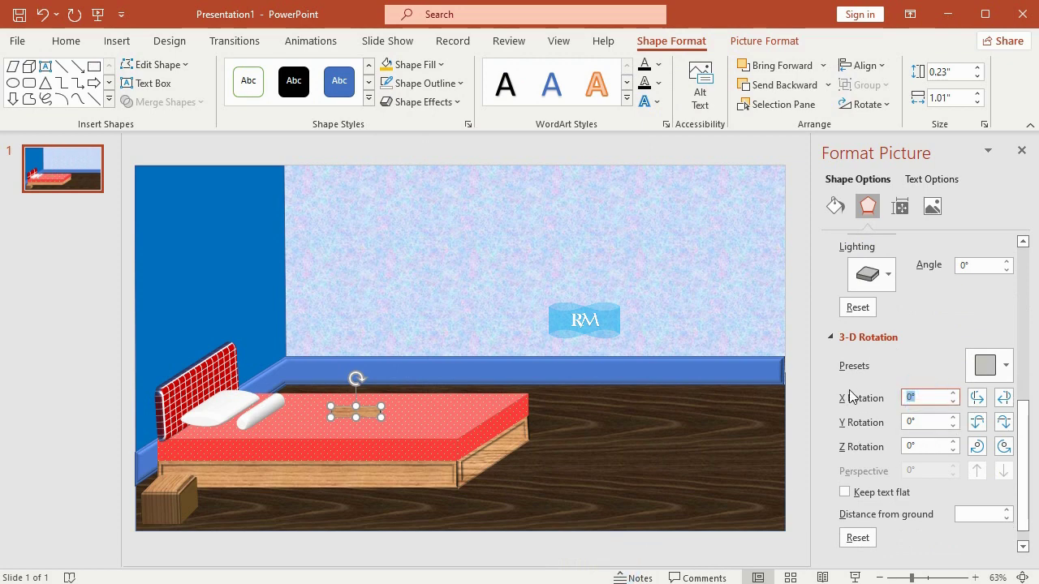
pyautogui.write('2')
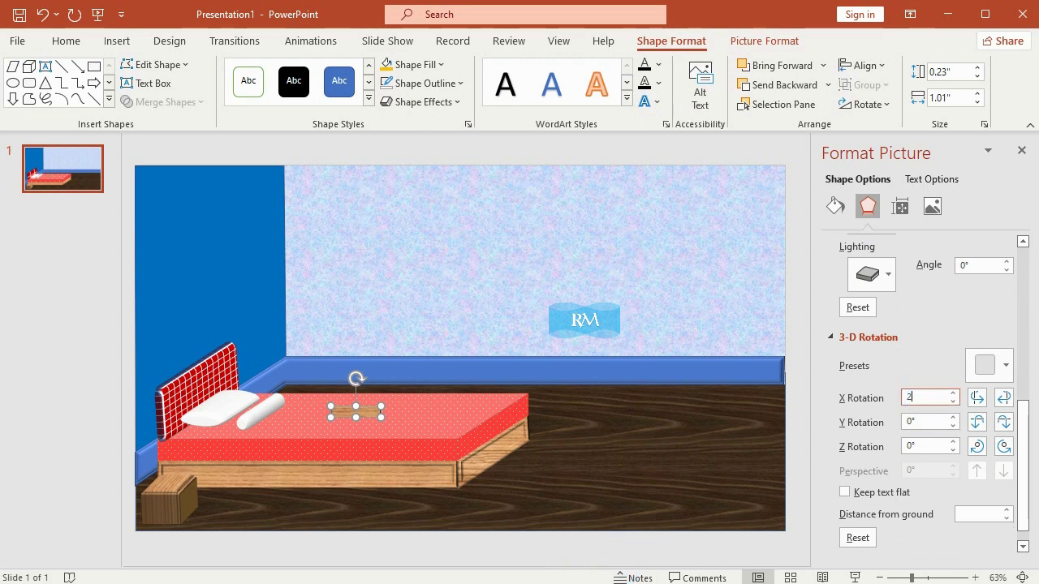
pyautogui.write('88.4')
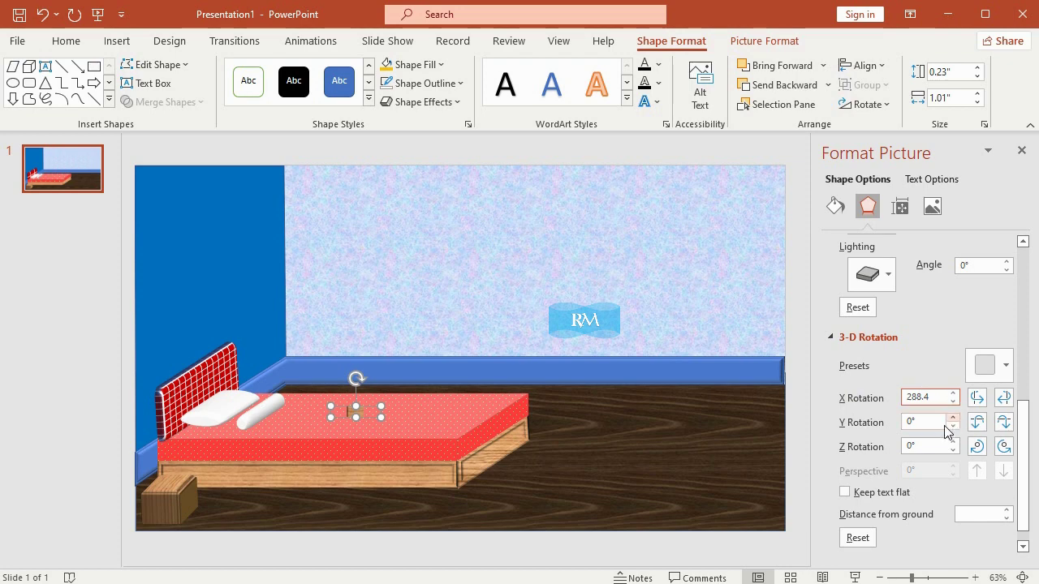
pyautogui.moveTo(927, 422); pyautogui.dragTo(871, 427)
pyautogui.write('17.')
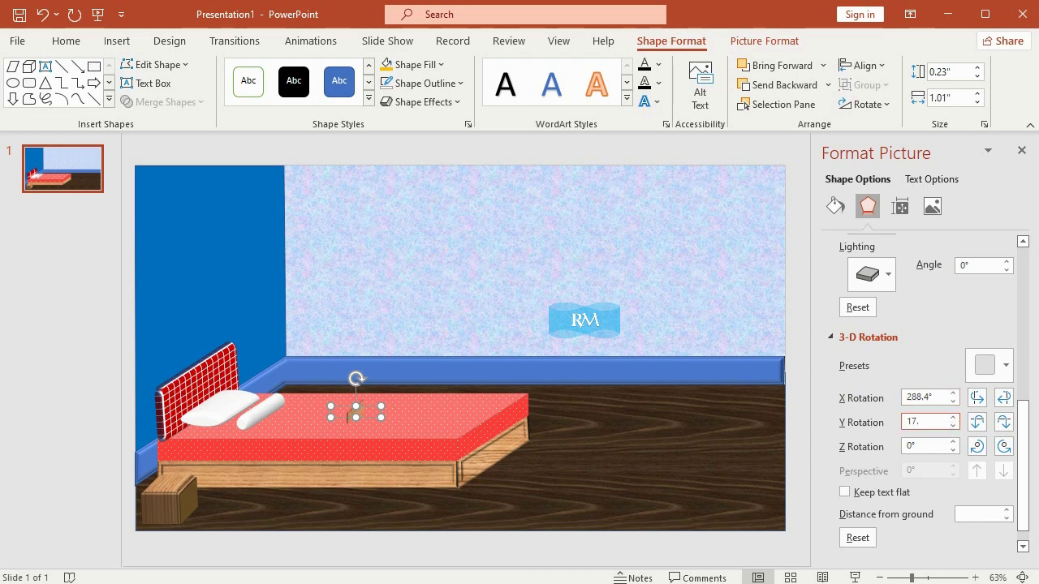
pyautogui.write('6')
pyautogui.moveTo(925, 446); pyautogui.dragTo(883, 450)
pyautogui.write('3.3')
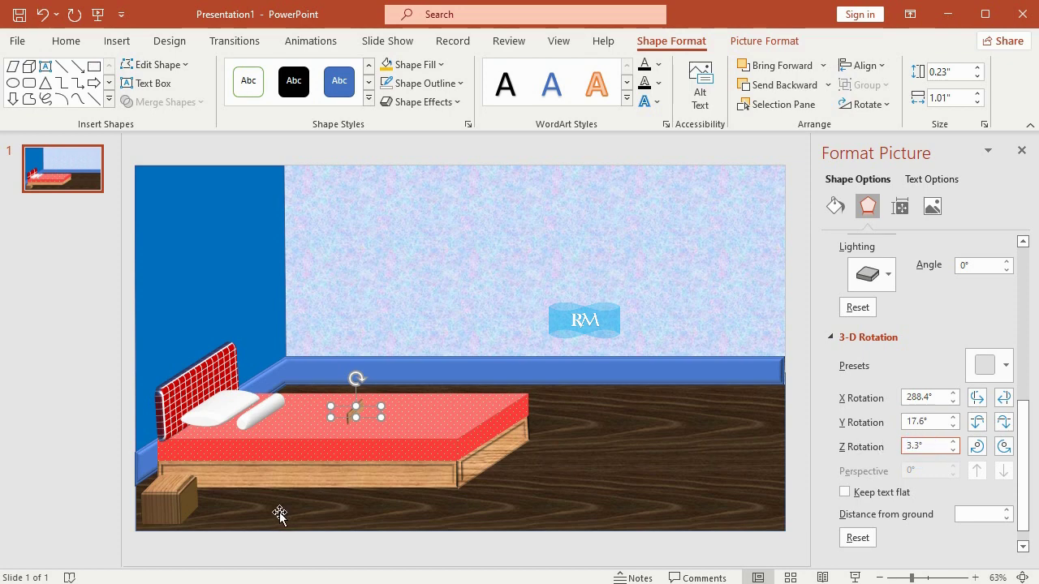
pyautogui.click(917, 419)
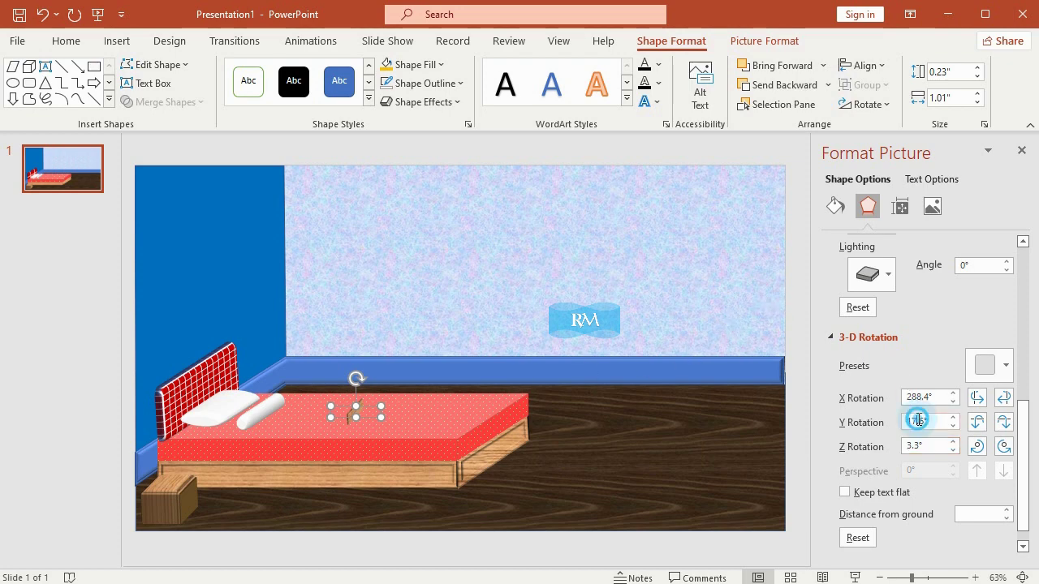
# Move the rotated wooden piece onto the nightstand and paste a duplicate of it
pyautogui.moveTo(367, 410); pyautogui.dragTo(202, 486)
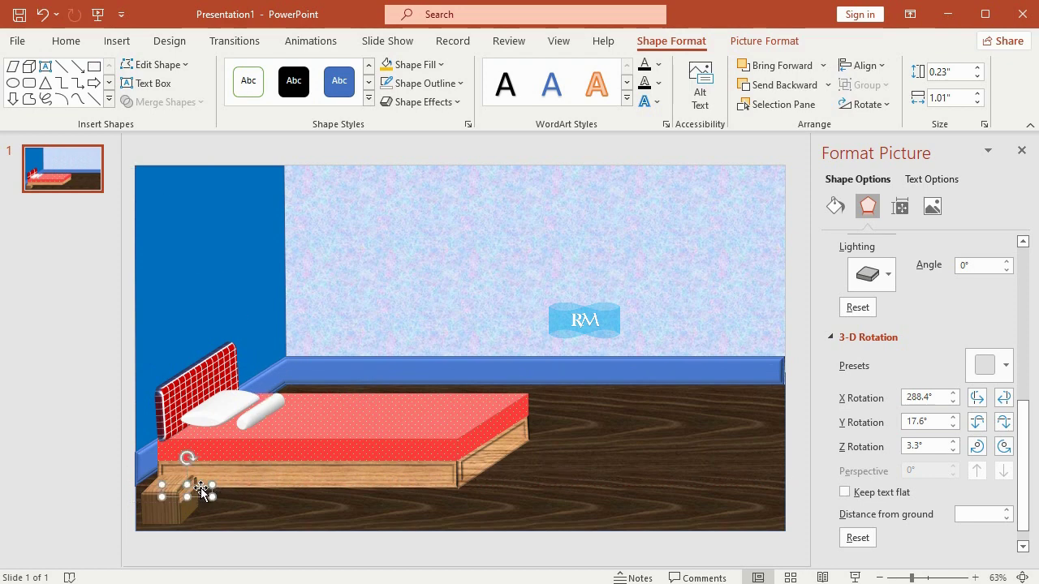
pyautogui.moveTo(201, 486); pyautogui.dragTo(212, 466)
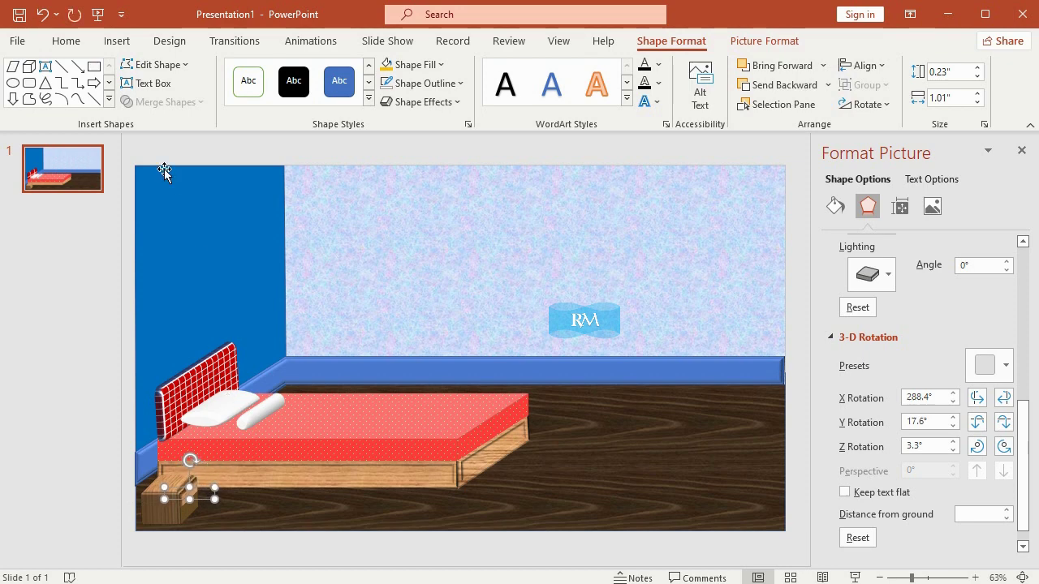
pyautogui.click(69, 42)
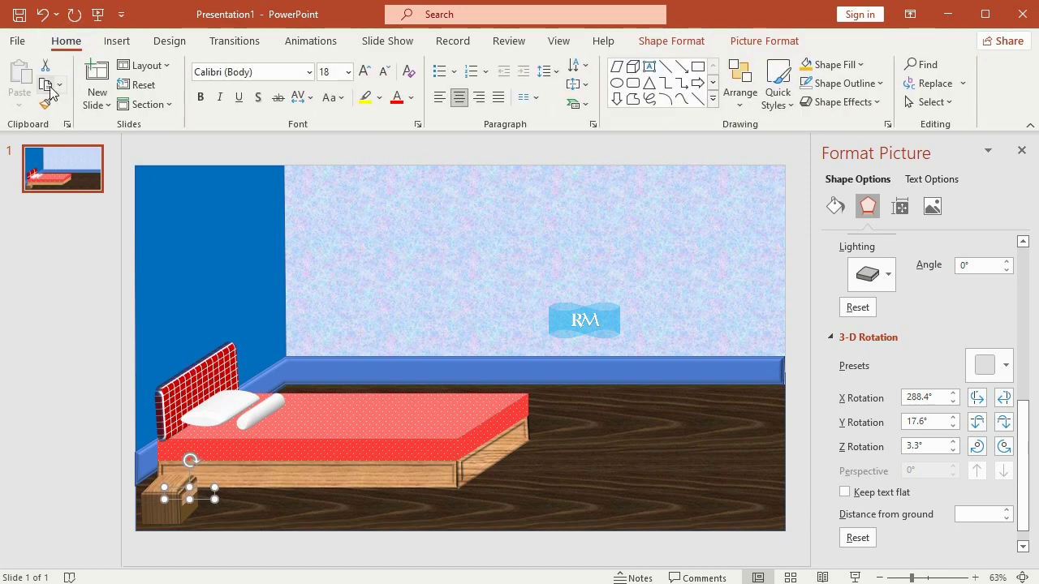
pyautogui.click(47, 85)
pyautogui.click(20, 81)
# Nudge the duplicate down and left beside the original, then deselect it
pyautogui.press('Down')
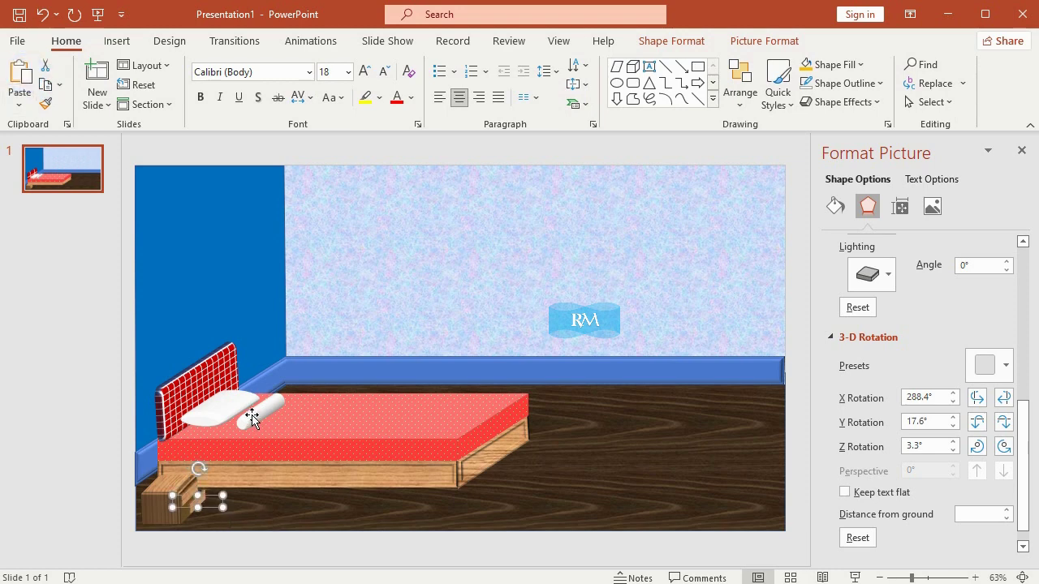
pyautogui.press('Left')
pyautogui.press('Down')
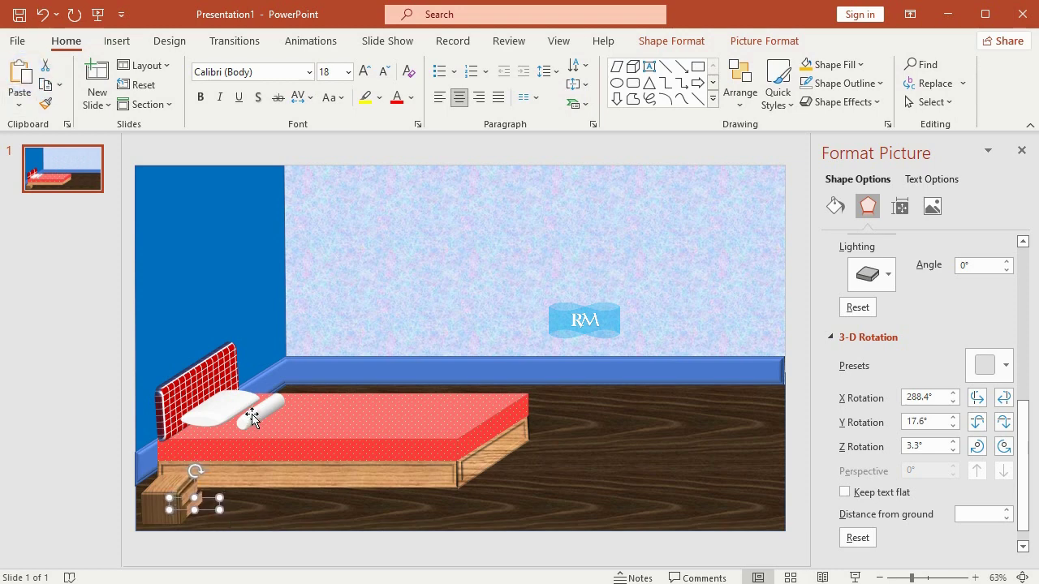
pyautogui.press('Left')
pyautogui.press('Down')
pyautogui.press('Left')
pyautogui.press('Left')
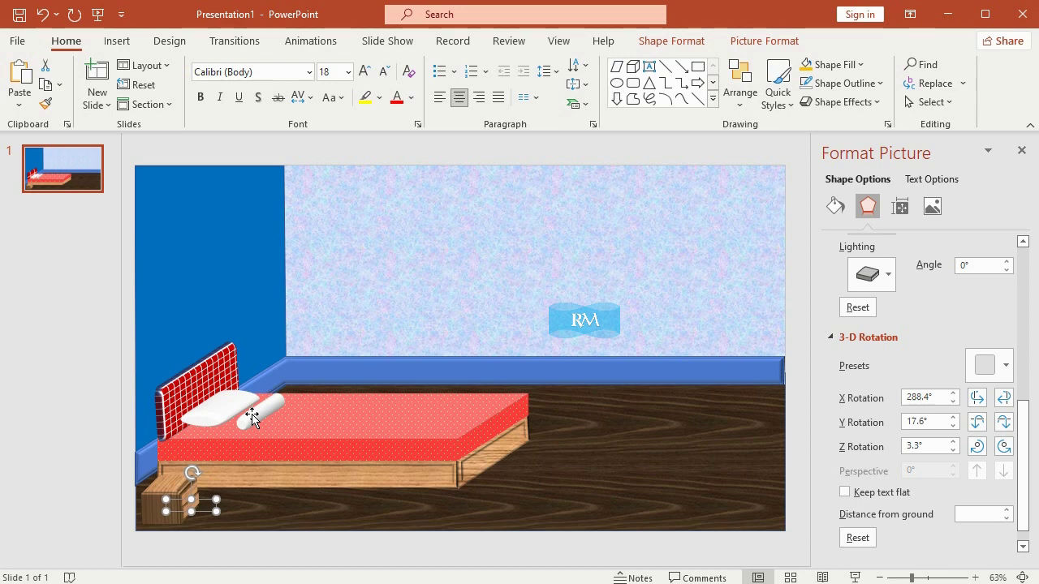
pyautogui.press('Left')
pyautogui.press('Down')
pyautogui.press('Left')
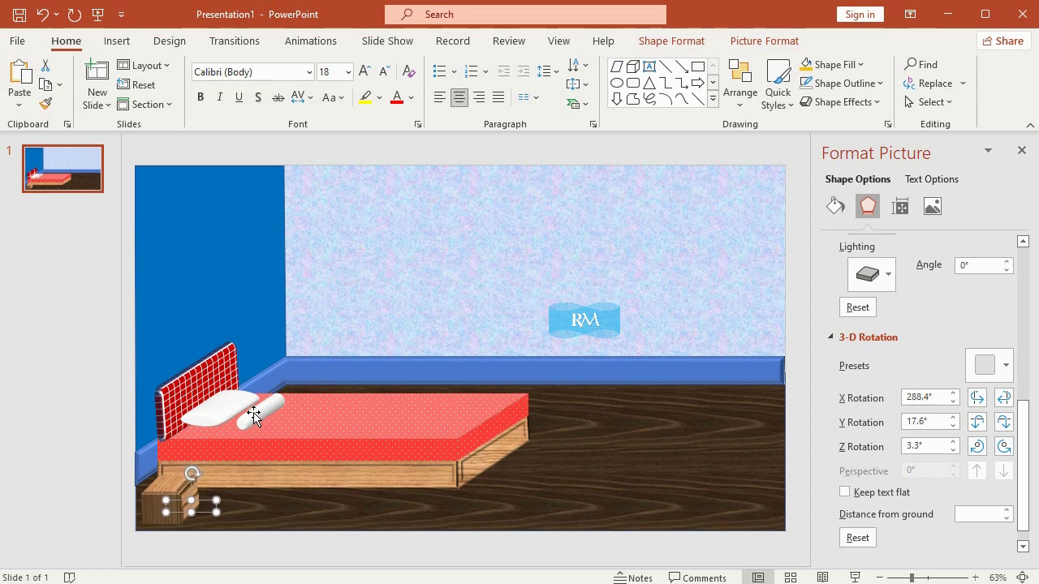
pyautogui.click(89, 375)
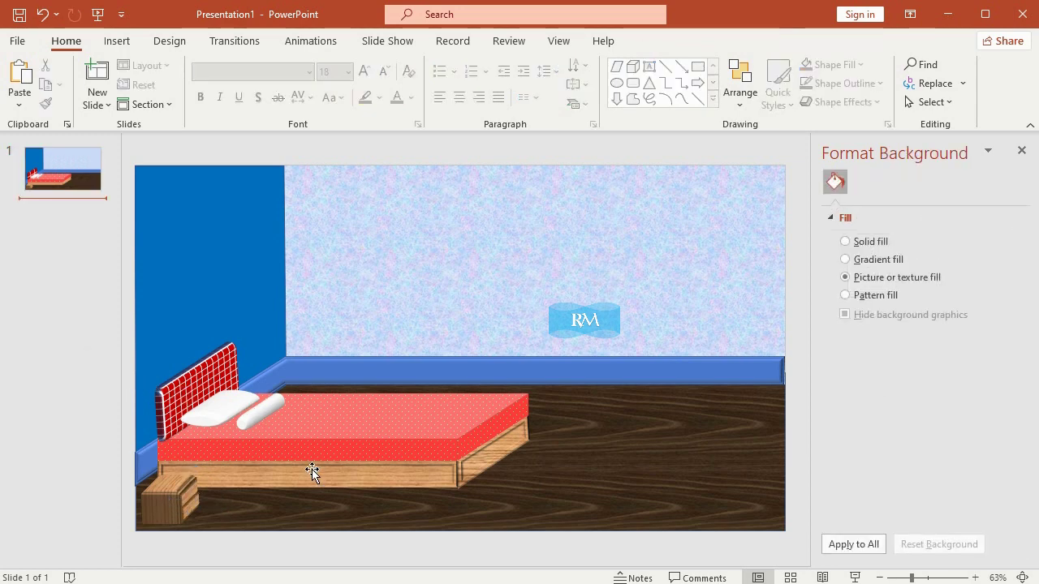
# Draw a trapezoid on the wall above the bed, 0.72" tall and 0.87" wide
pyautogui.click(116, 41)
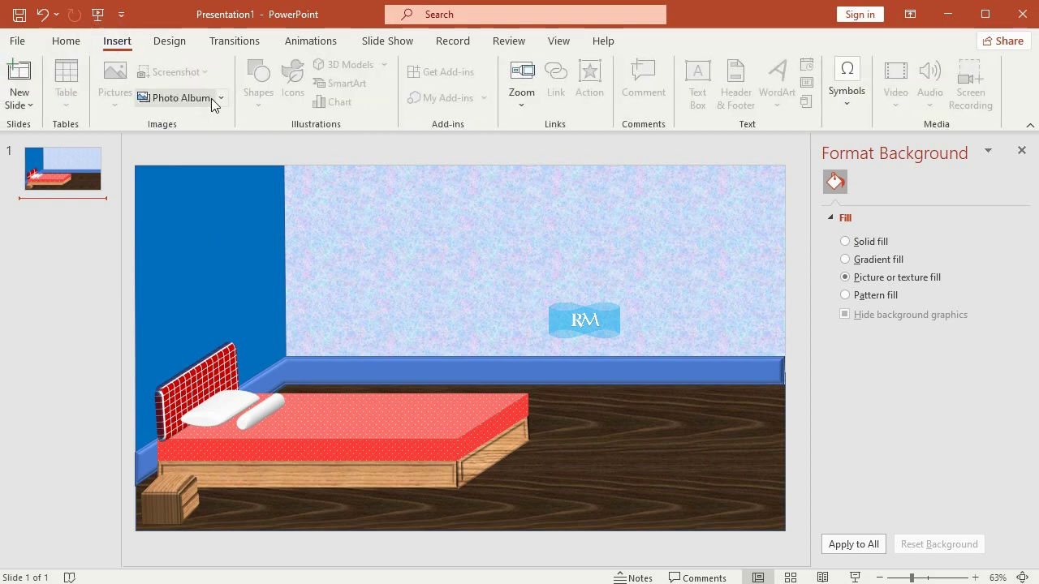
pyautogui.click(138, 148)
pyautogui.click(258, 81)
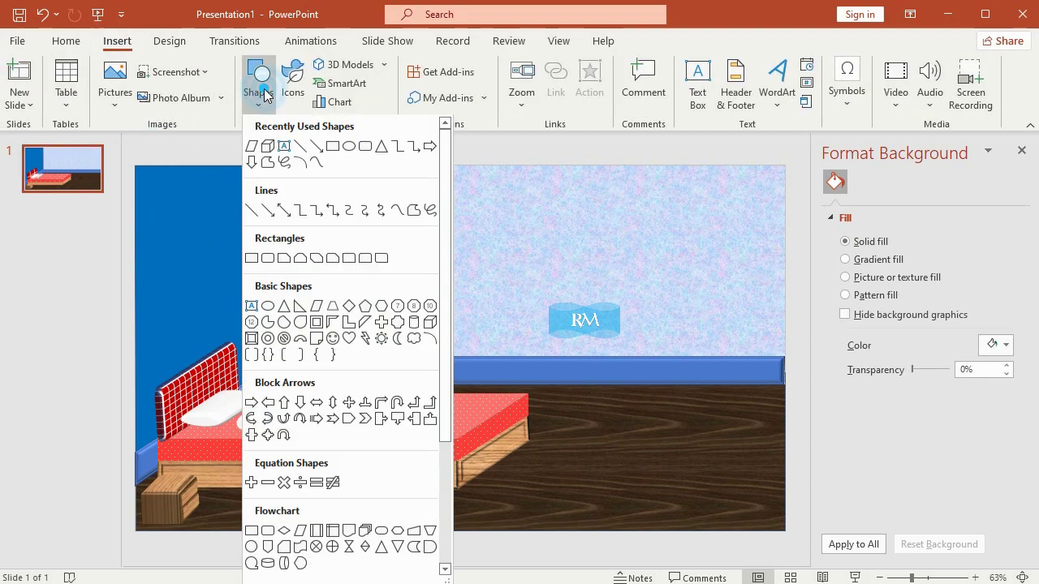
pyautogui.click(333, 305)
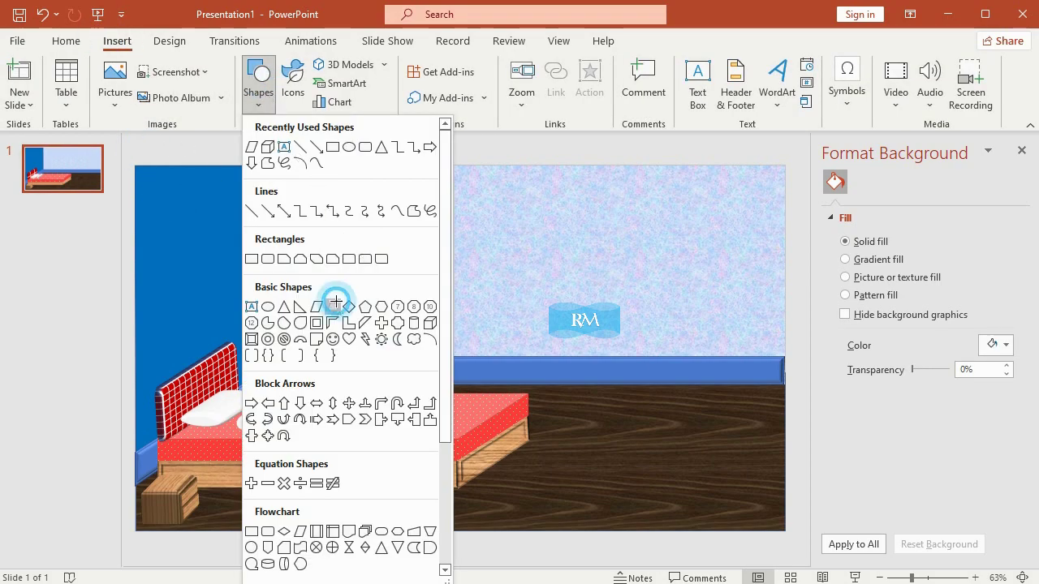
pyautogui.moveTo(371, 299); pyautogui.dragTo(460, 360)
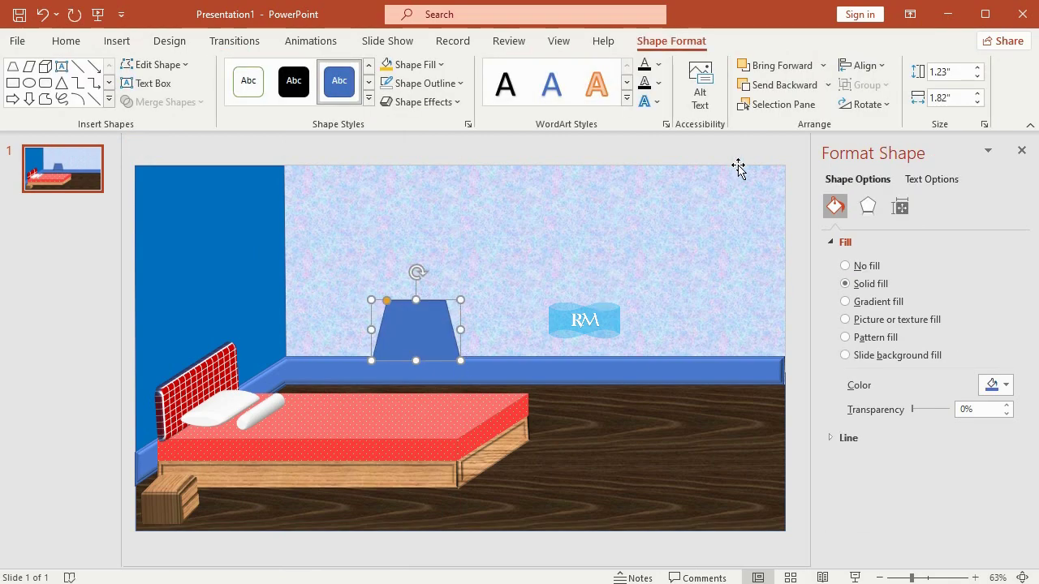
pyautogui.click(949, 71)
pyautogui.write('0.72')
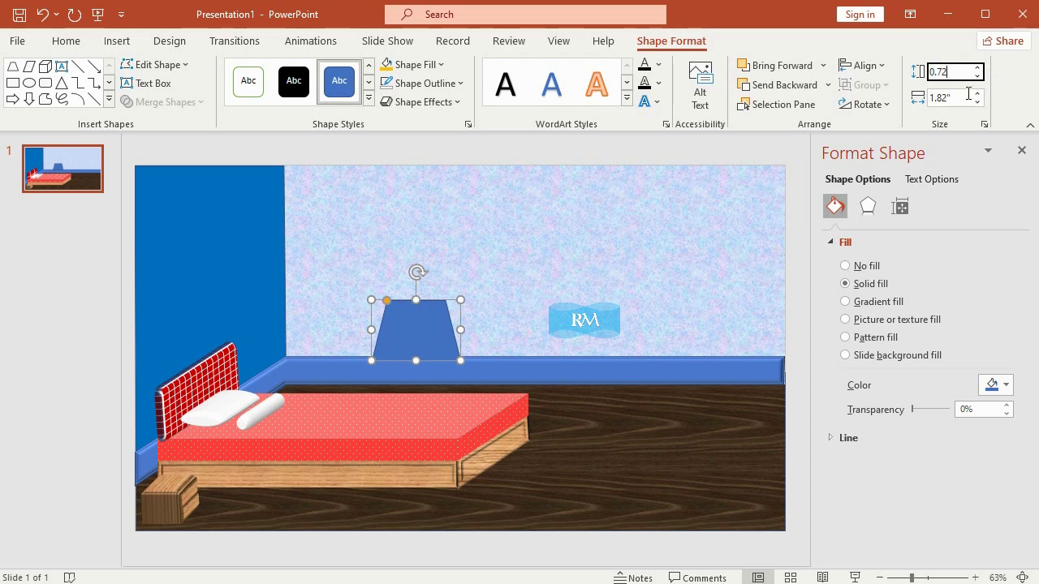
pyautogui.click(966, 97)
pyautogui.write('0.87')
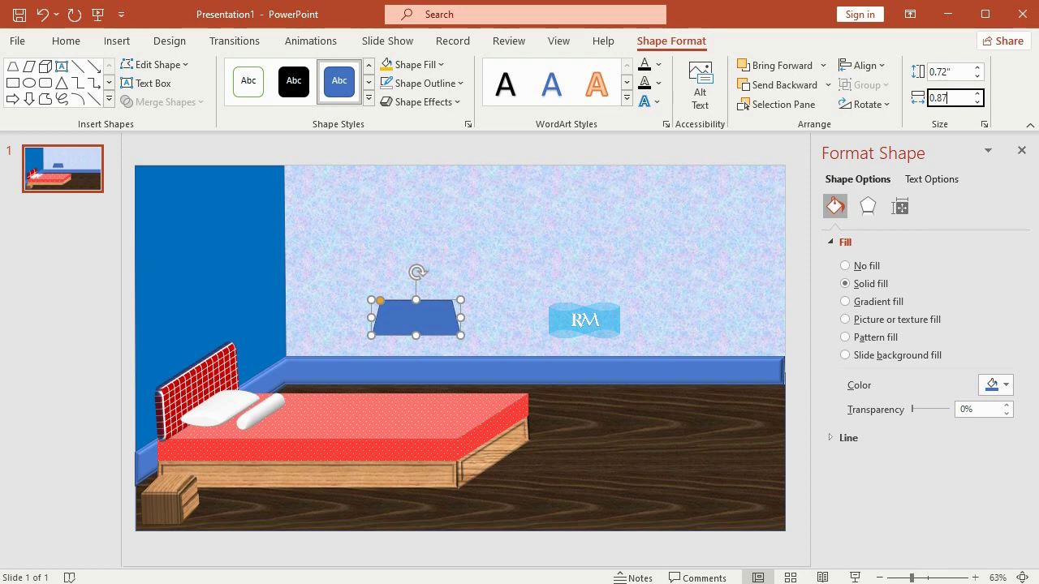
pyautogui.press('Return')
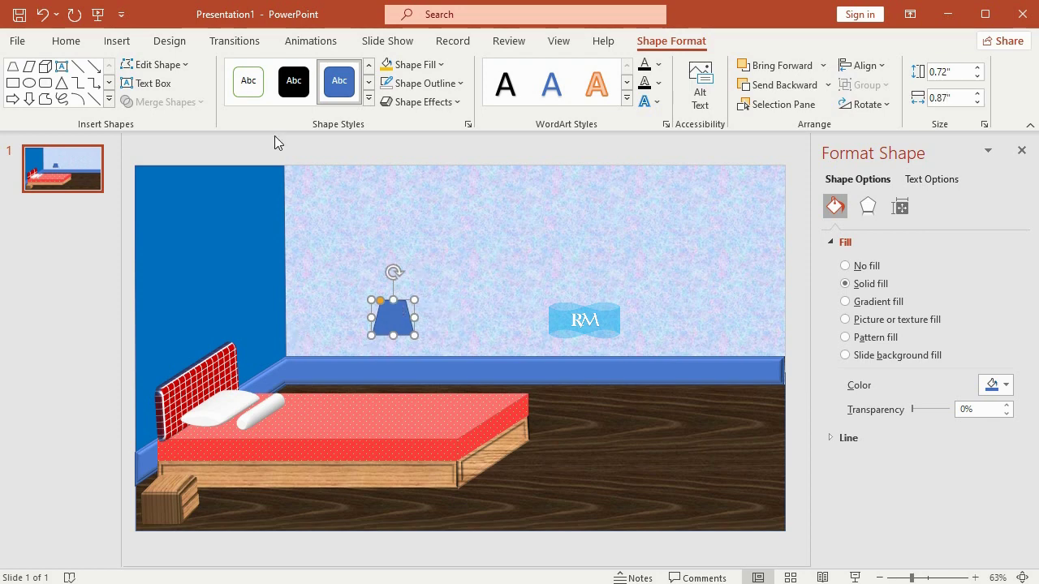
# Try changing the trapezoid into an oval, then undo back to the trapezoid
pyautogui.click(155, 65)
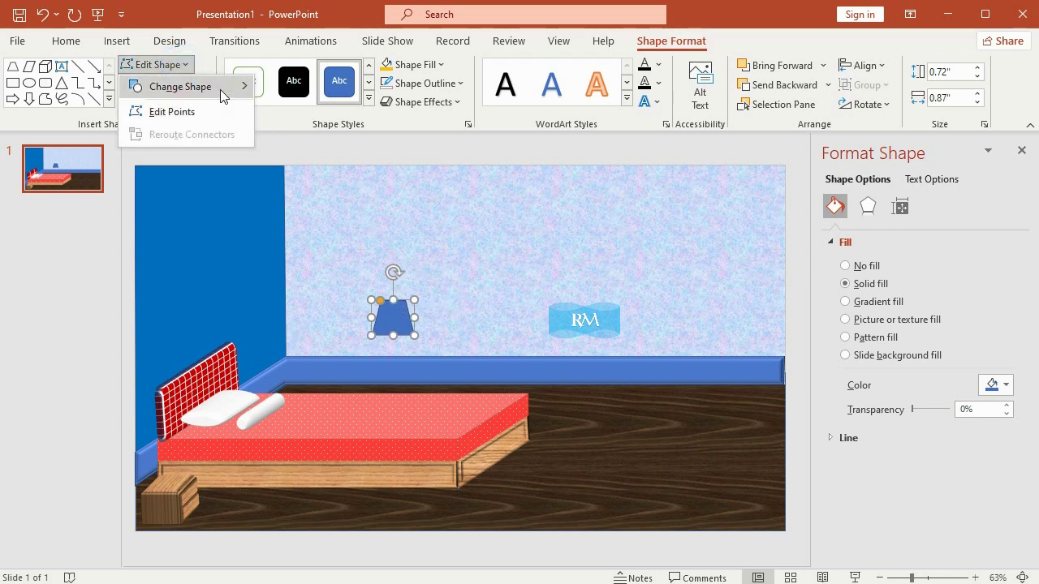
pyautogui.moveTo(241, 94)
pyautogui.click(260, 132)
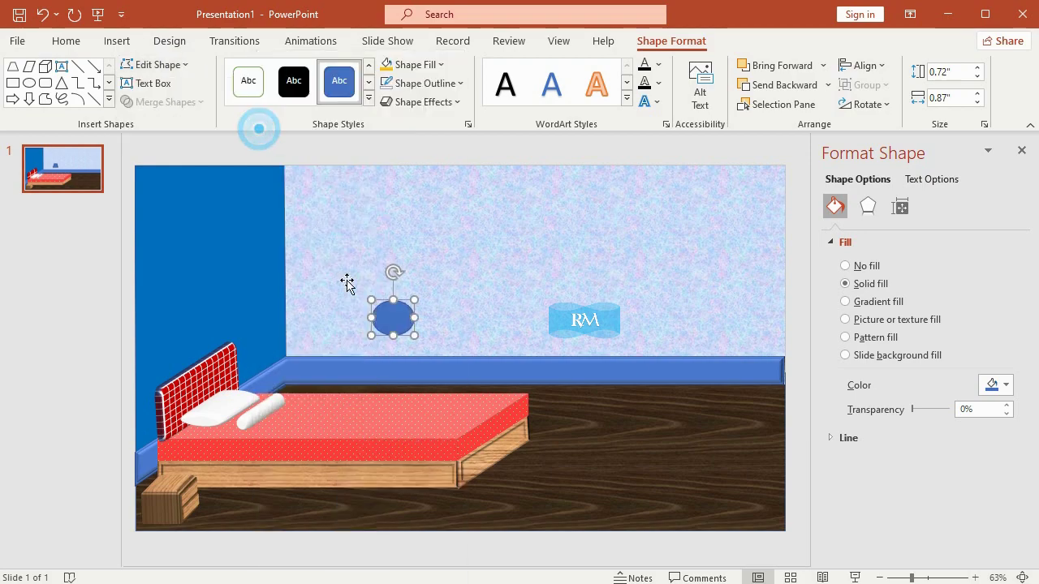
pyautogui.click(41, 14)
# Draw an oval on the wall sized 0.28" tall by 0.86" wide
pyautogui.click(116, 41)
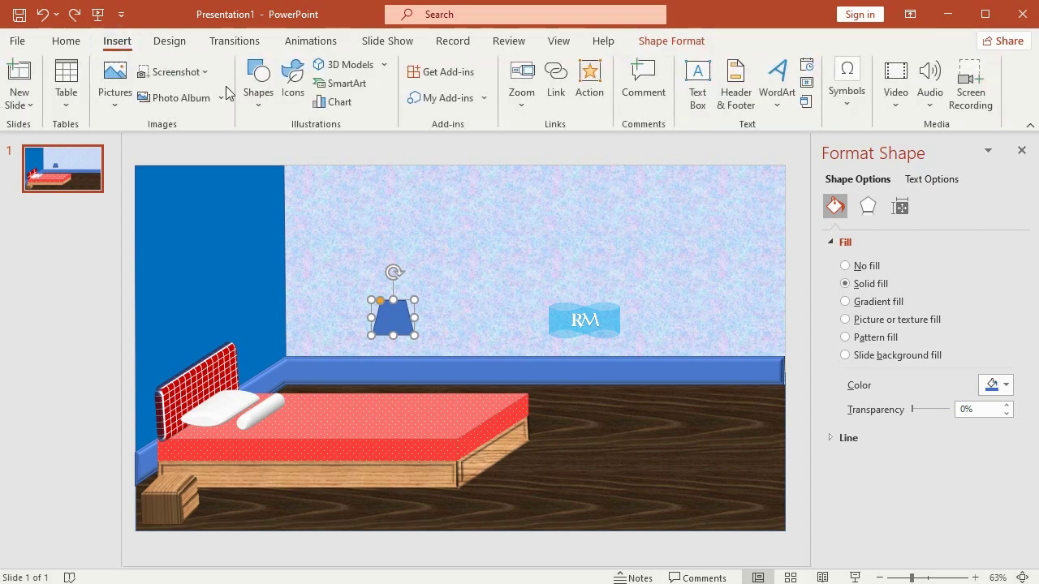
pyautogui.click(258, 86)
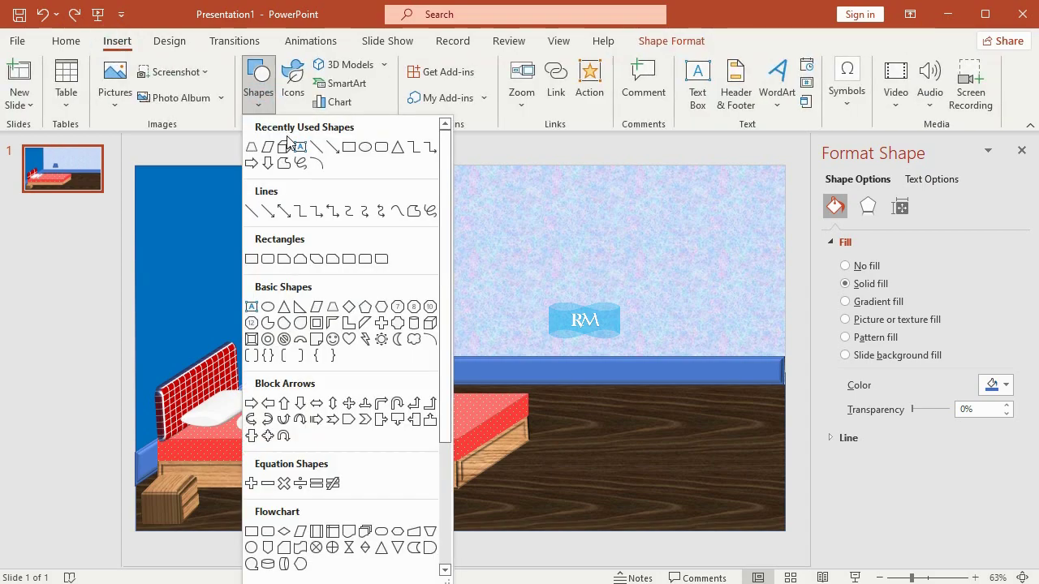
pyautogui.click(273, 311)
pyautogui.moveTo(434, 245); pyautogui.dragTo(505, 282)
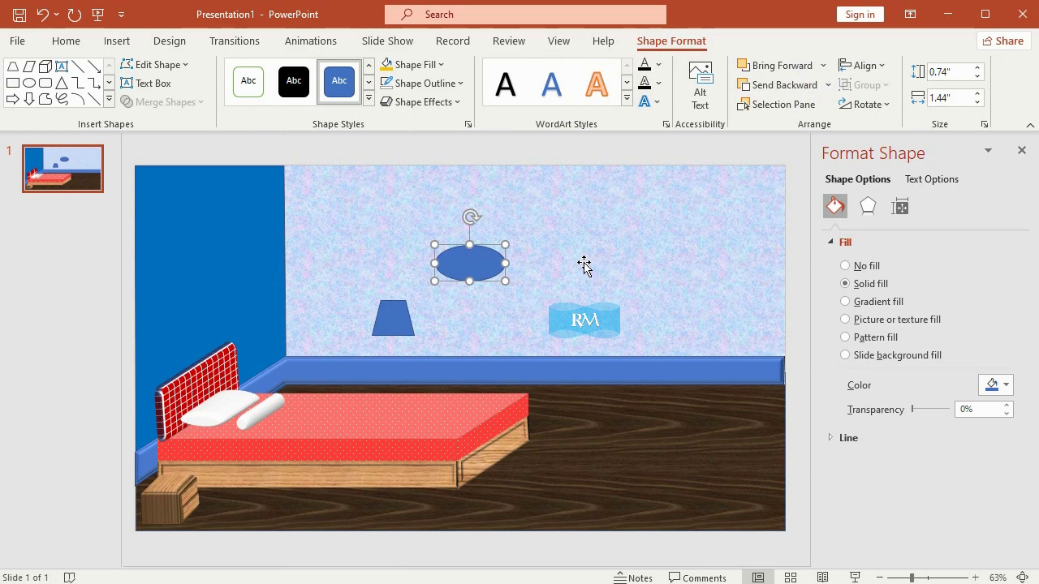
pyautogui.click(962, 72)
pyautogui.write('8')
pyautogui.click(959, 98)
pyautogui.write('0.86')
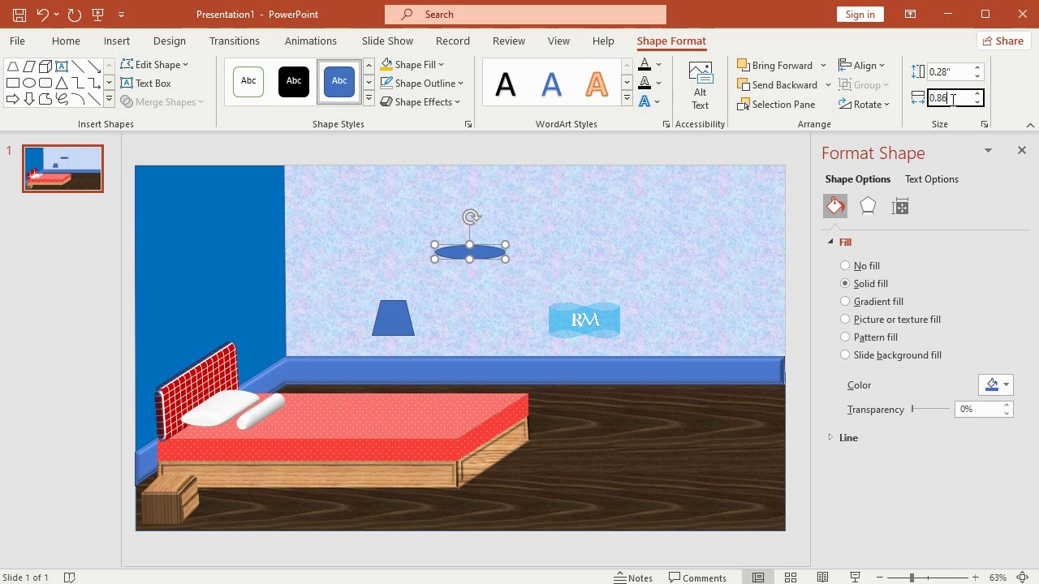
pyautogui.press('Return')
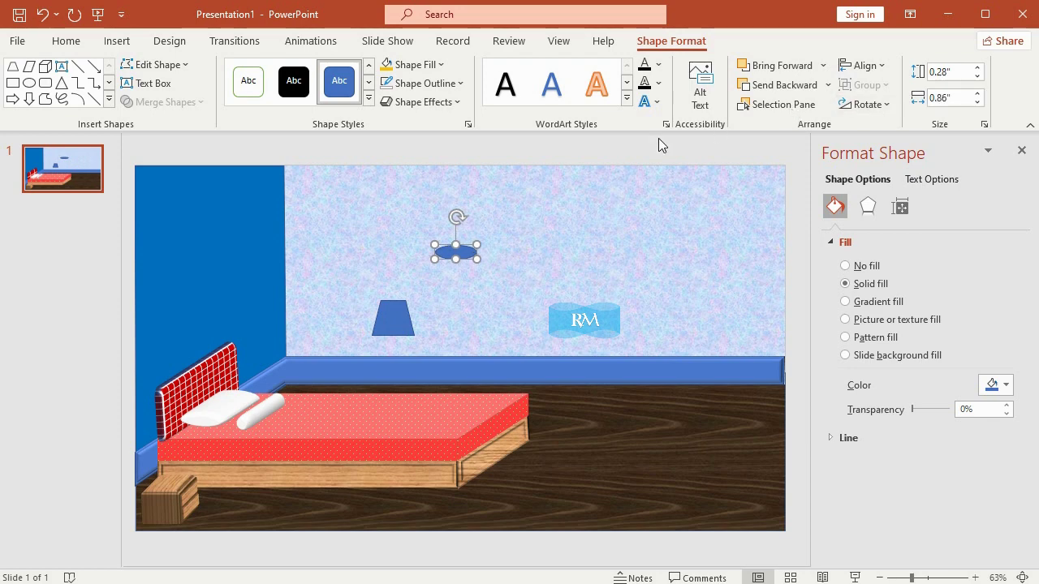
# Place the flat oval at the trapezoid lampshade's bottom edge and deselect it
pyautogui.moveTo(464, 258); pyautogui.dragTo(402, 337)
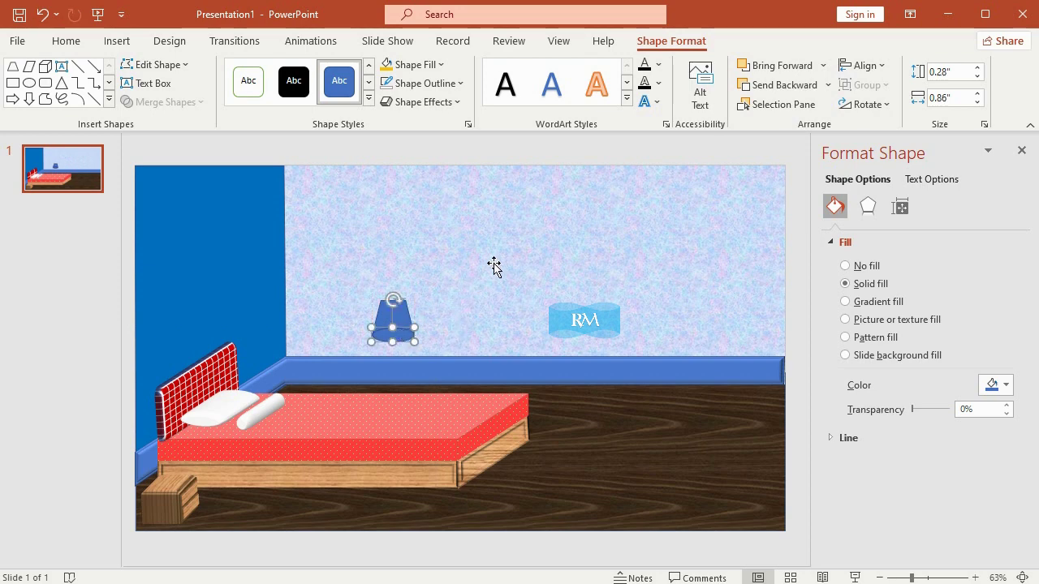
pyautogui.hotkey('ctrl', 'z')
pyautogui.click(85, 323)
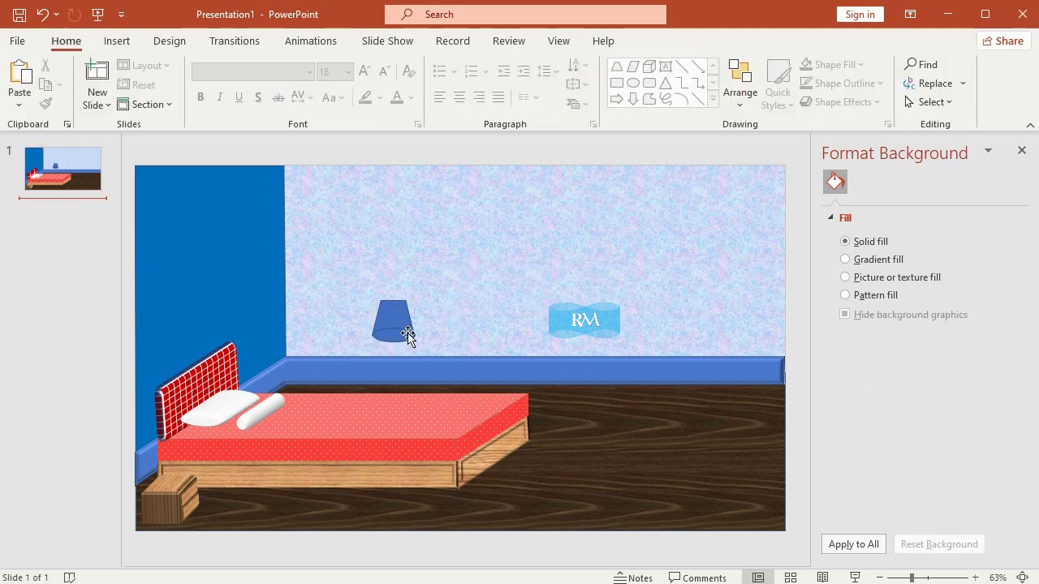
pyautogui.click(401, 333)
pyautogui.click(81, 338)
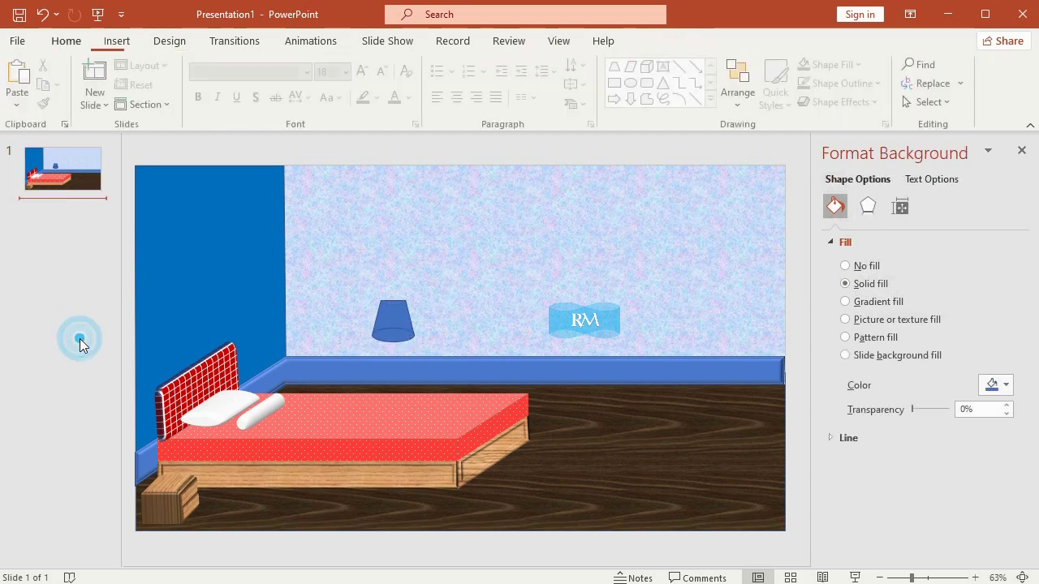
# Add the Merge Shapes command to a new custom ribbon tab after Home via Options
pyautogui.click(18, 41)
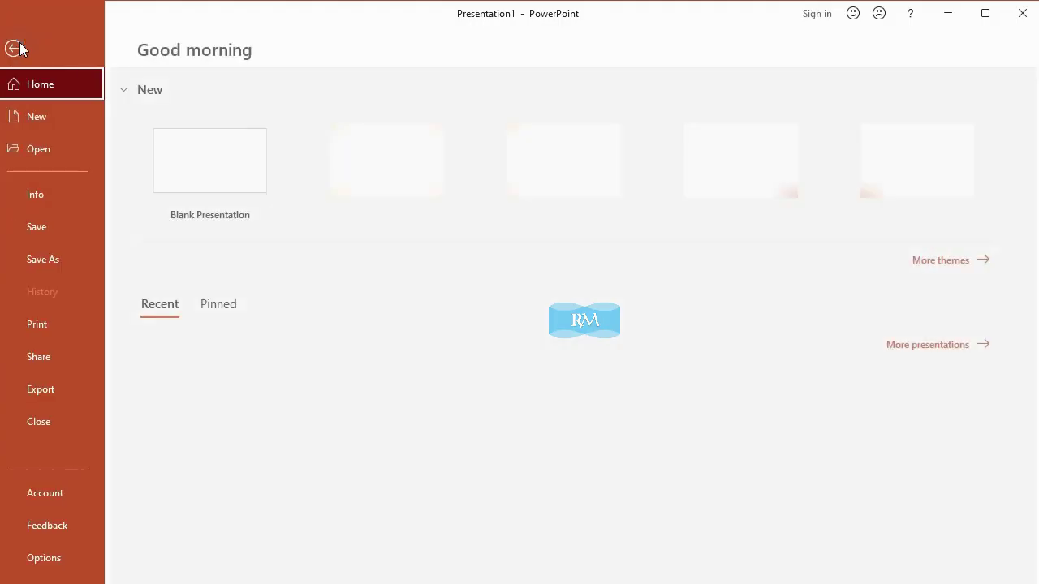
pyautogui.click(72, 556)
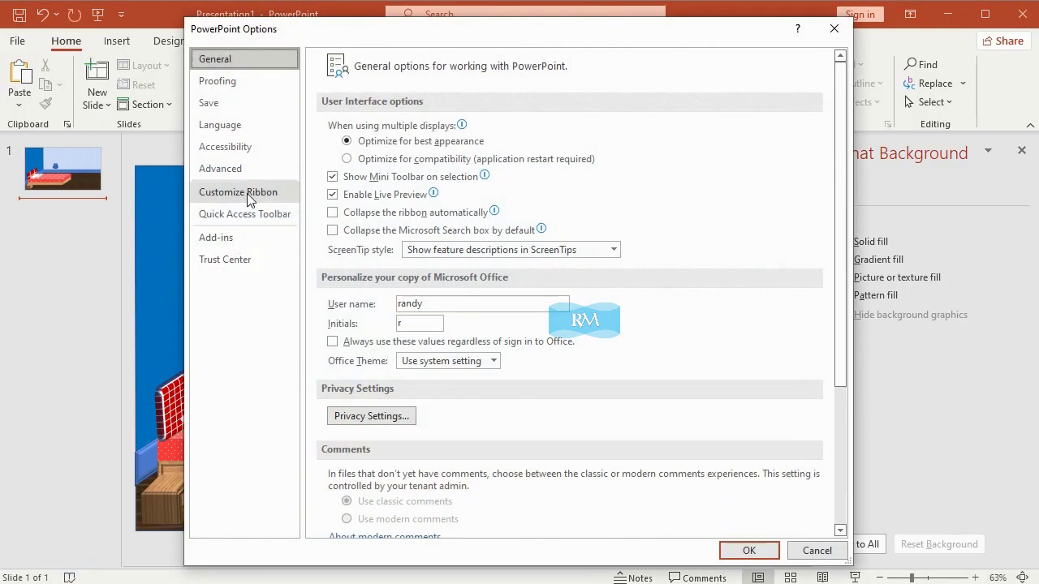
pyautogui.click(252, 190)
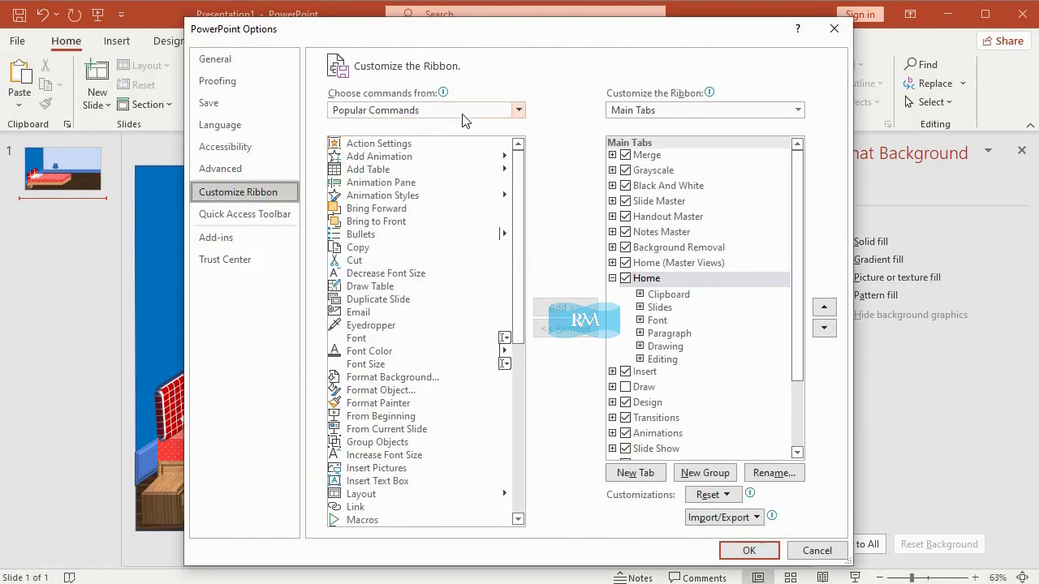
pyautogui.click(466, 109)
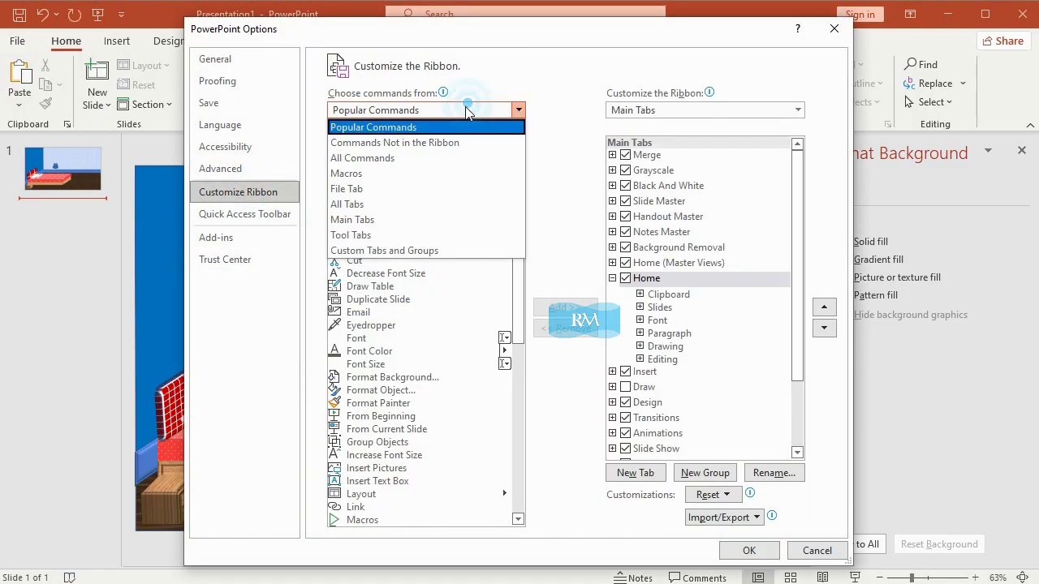
pyautogui.click(417, 157)
pyautogui.click(517, 194)
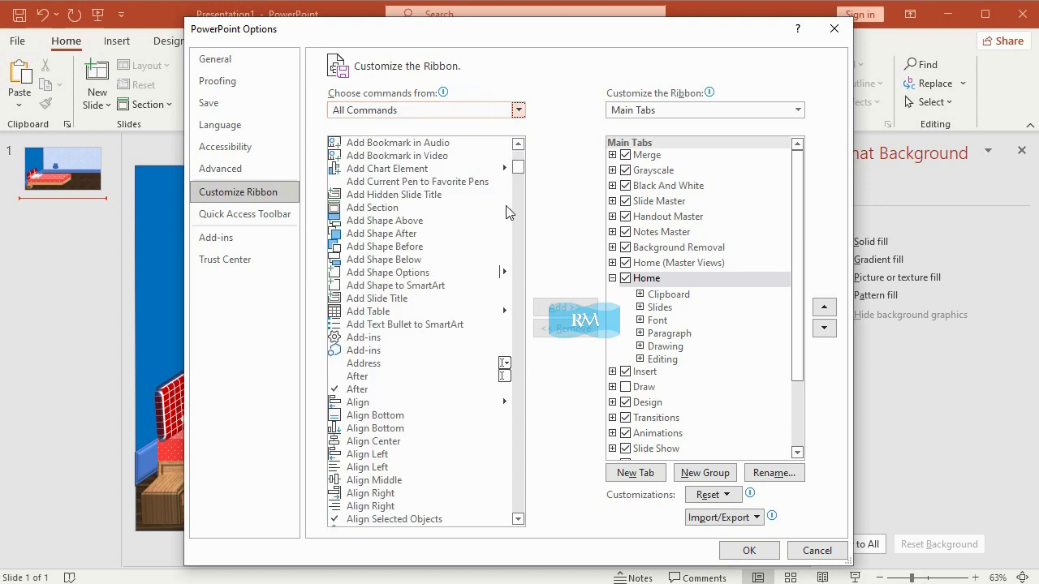
pyautogui.moveTo(518, 175); pyautogui.dragTo(511, 343)
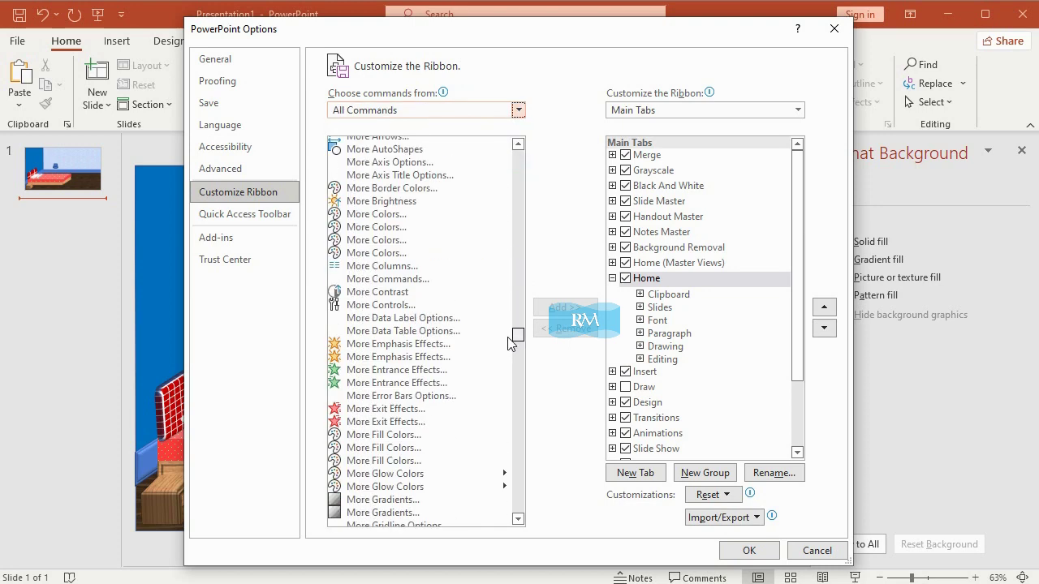
pyautogui.scroll(2, 376, 231)
pyautogui.scroll(2, 380, 224)
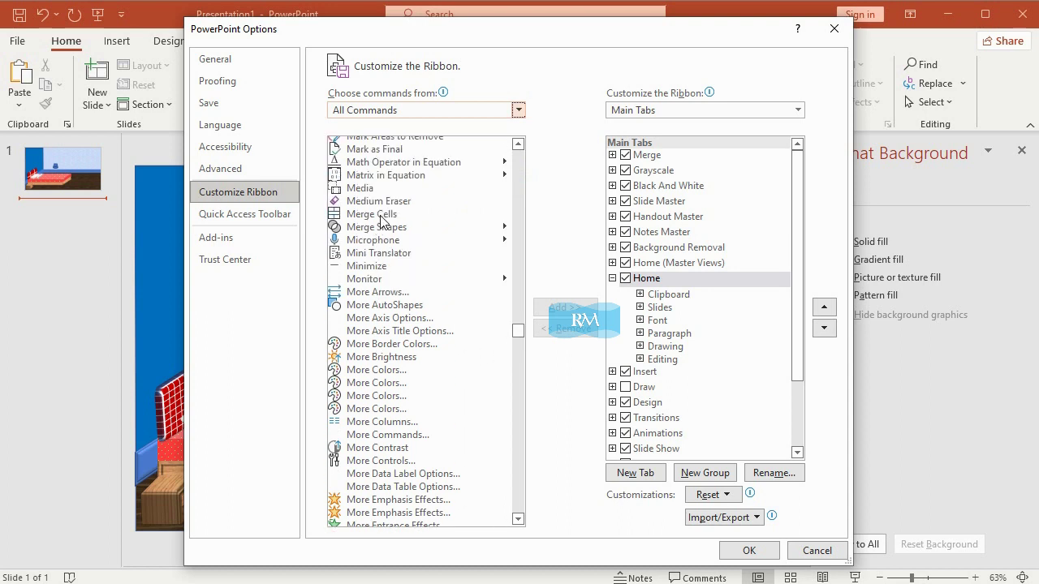
pyautogui.click(391, 227)
pyautogui.click(648, 279)
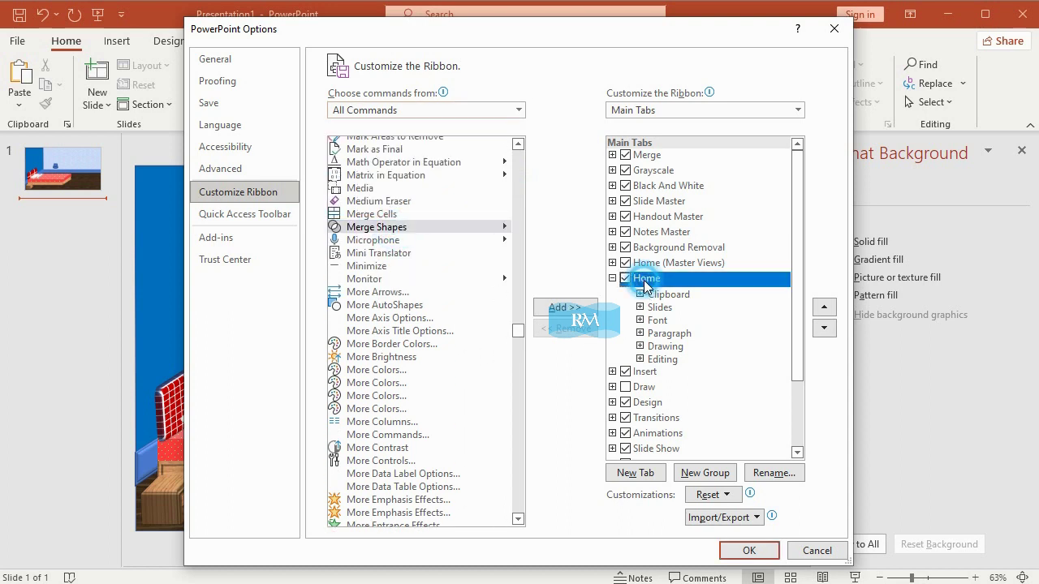
pyautogui.click(641, 468)
pyautogui.click(564, 308)
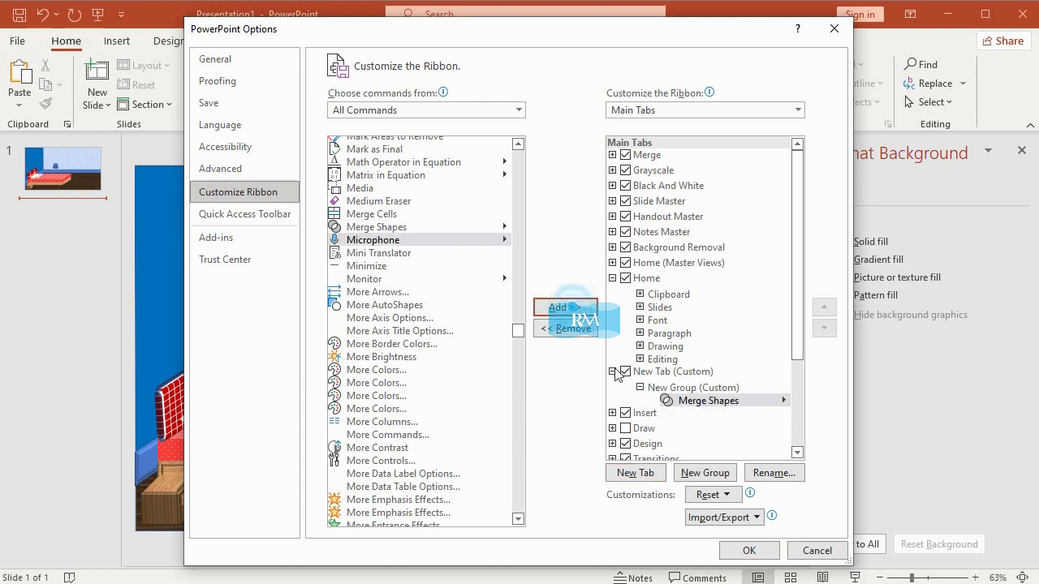
pyautogui.click(745, 550)
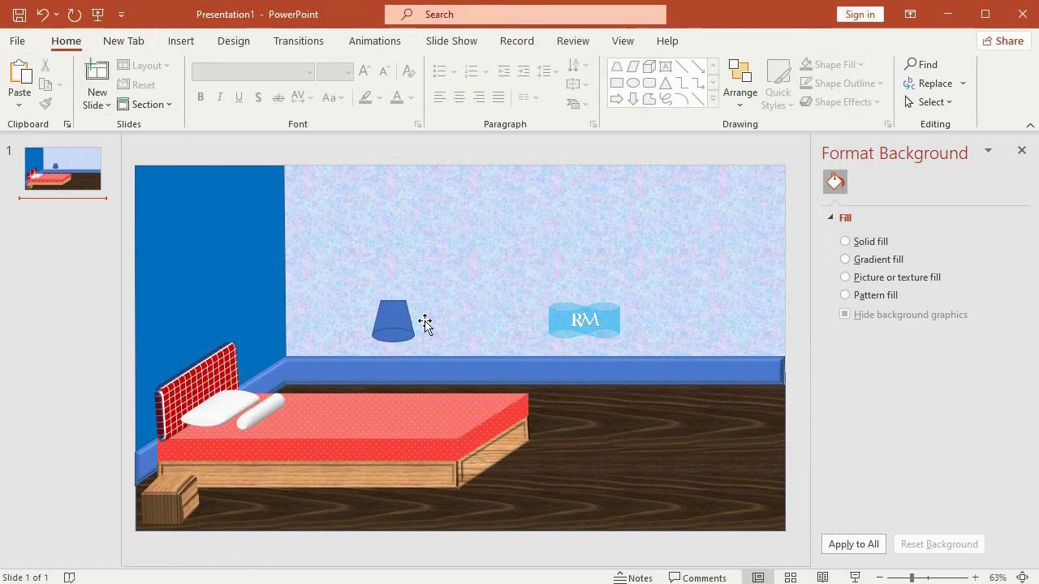
# Union the lampshade and its oval base into one shape and shift it left
pyautogui.click(393, 318)
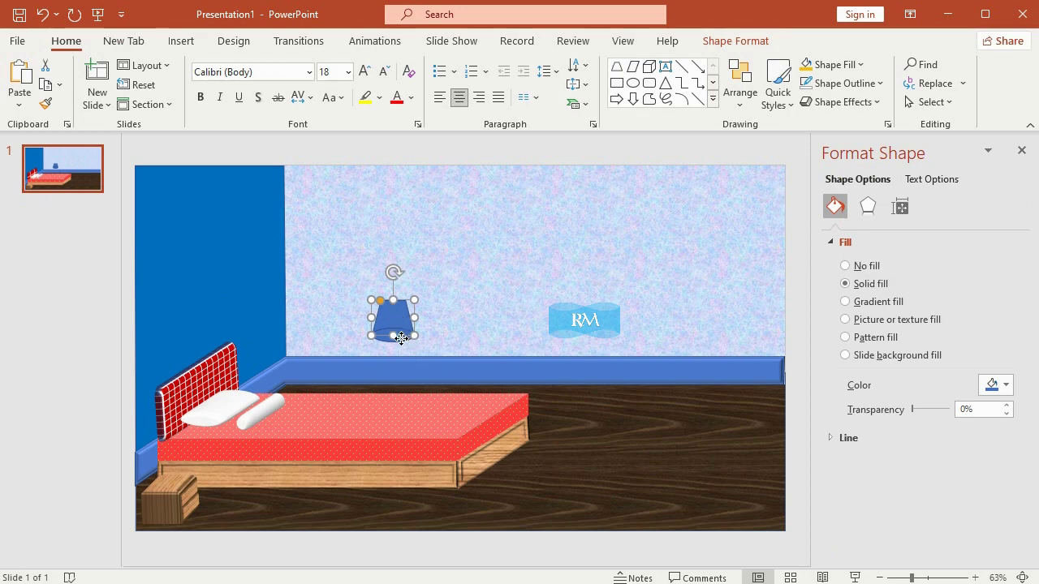
pyautogui.keyDown('shift'); pyautogui.click(401, 338); pyautogui.keyUp('shift')
pyautogui.click(116, 40)
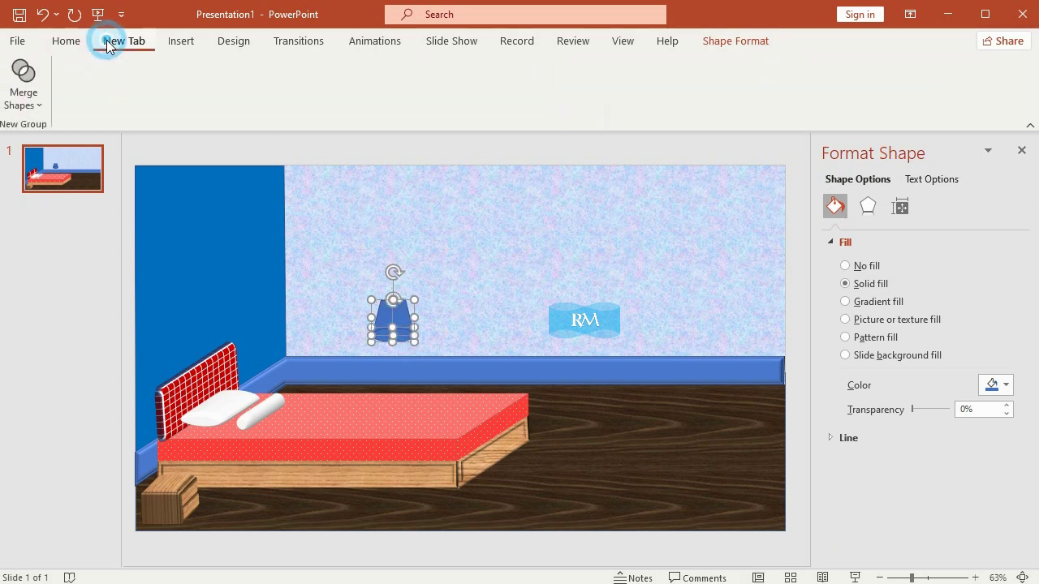
pyautogui.click(32, 102)
pyautogui.click(54, 128)
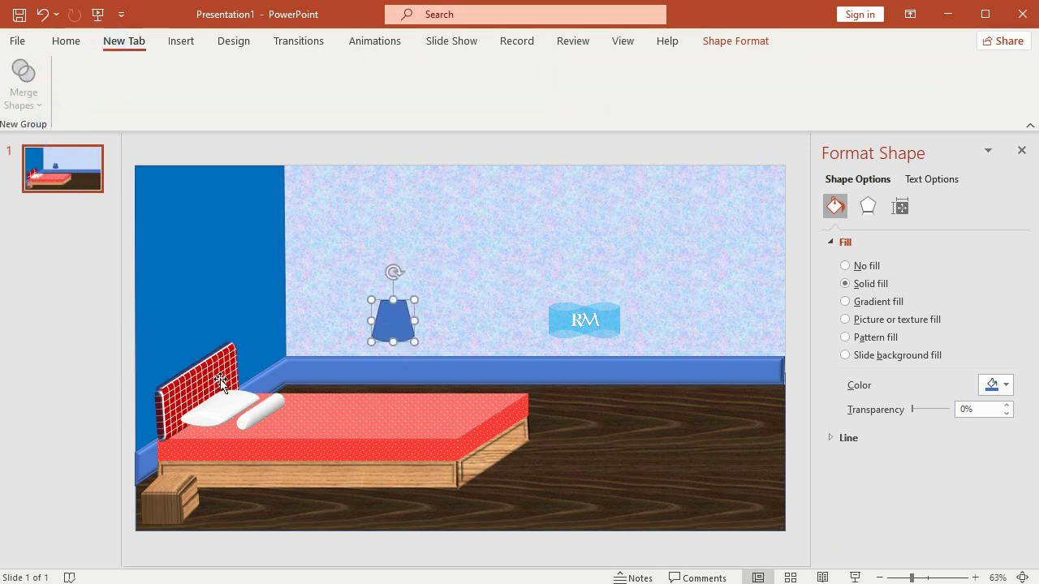
pyautogui.moveTo(397, 312); pyautogui.dragTo(364, 338)
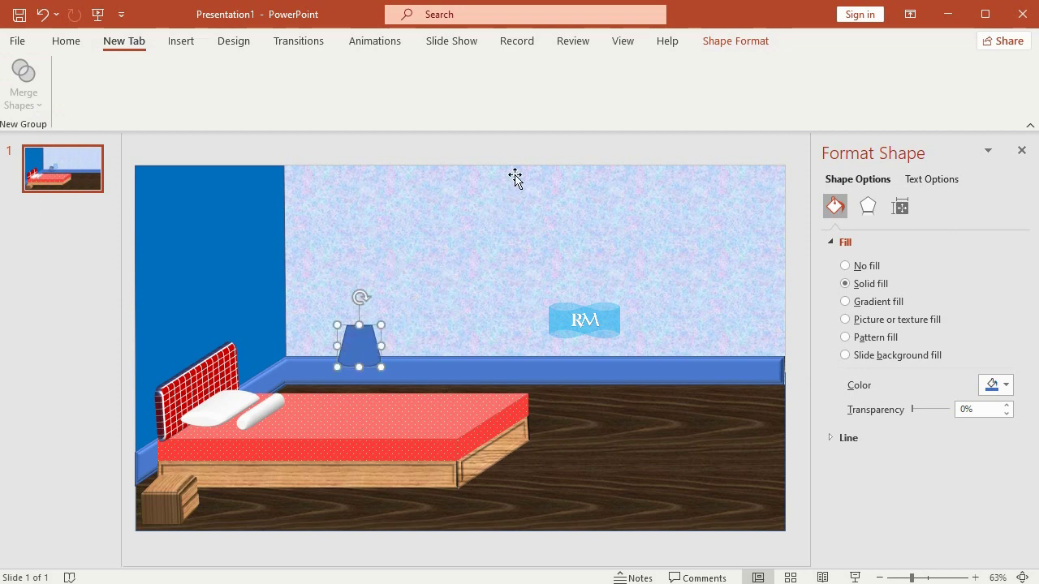
# Fill the merged lamp with gold and remove its outline
pyautogui.click(723, 45)
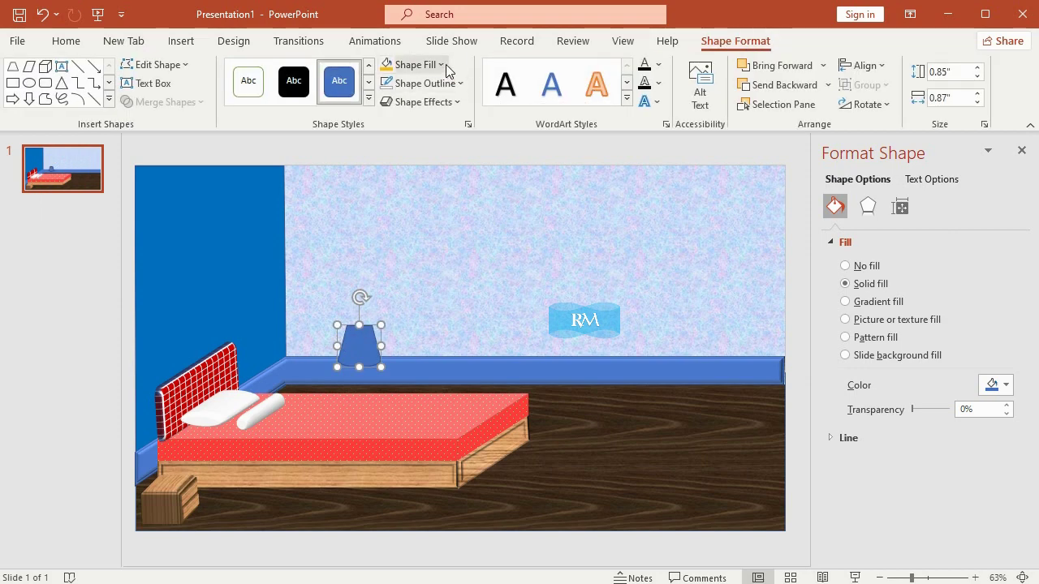
pyautogui.click(438, 64)
pyautogui.click(482, 106)
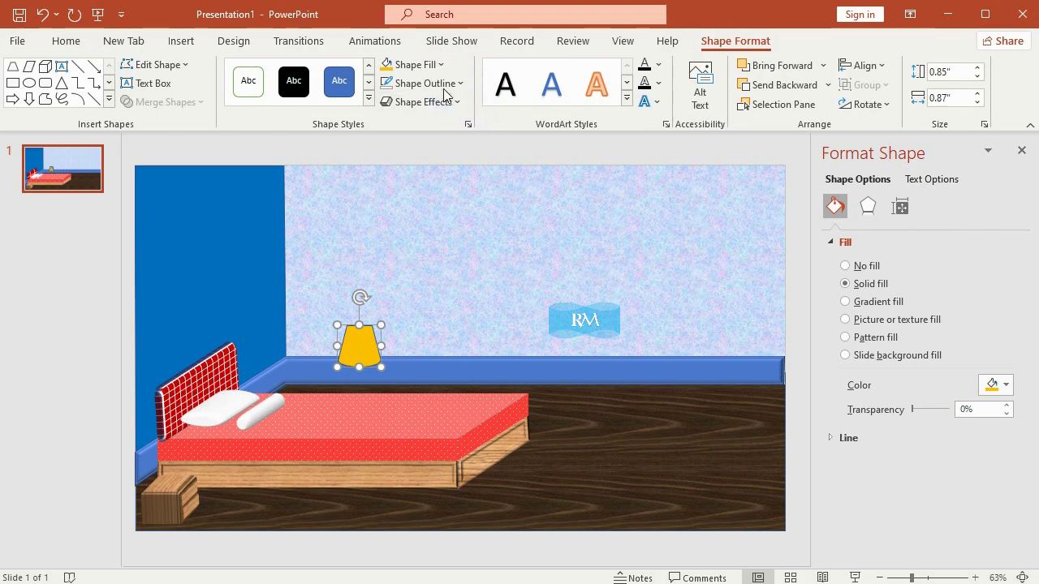
pyautogui.click(420, 83)
pyautogui.click(452, 311)
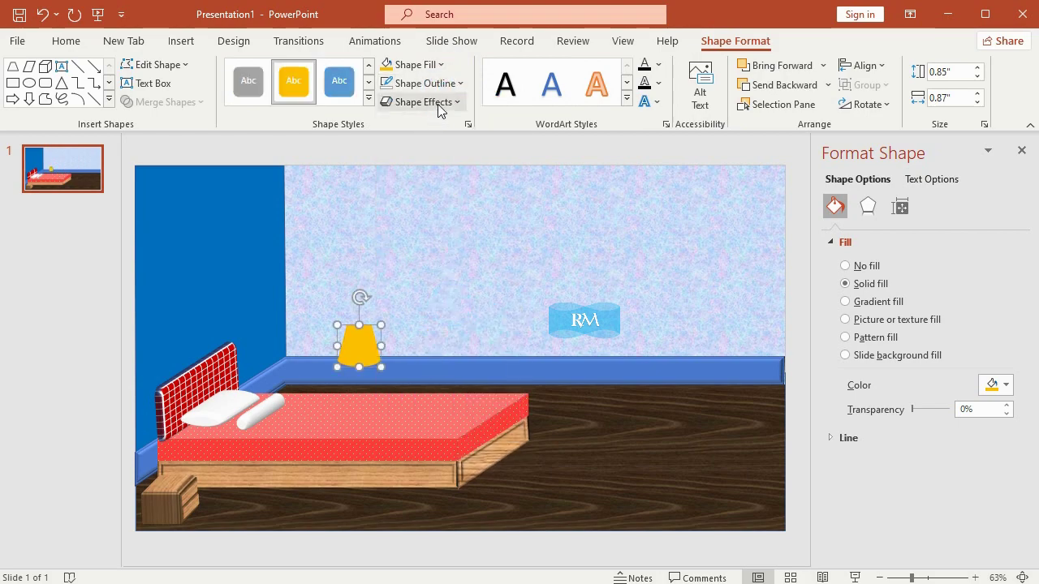
# Apply a dark gradient variation to the lamp and position it just above the bed
pyautogui.click(416, 64)
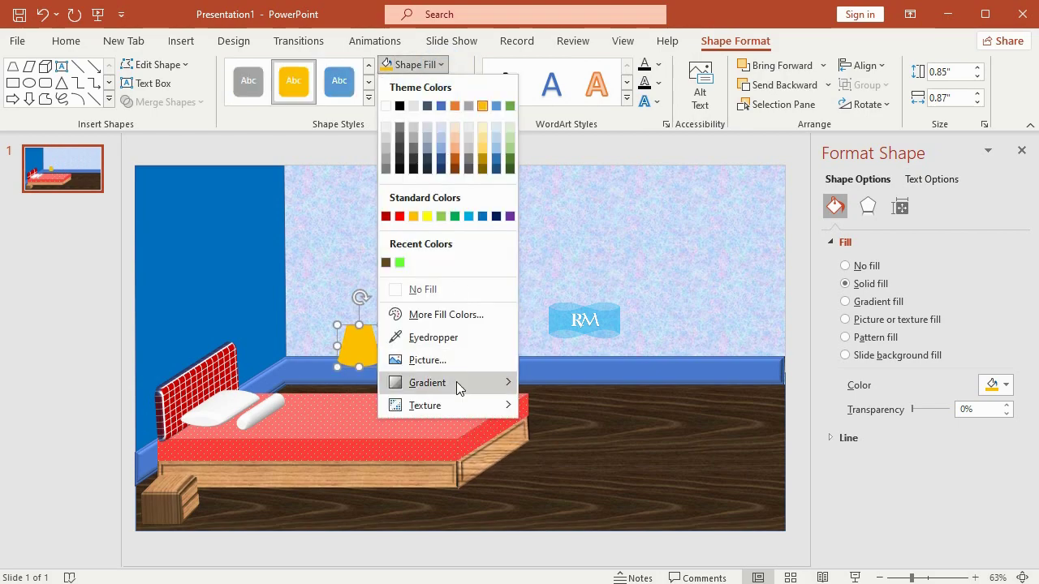
pyautogui.moveTo(456, 381)
pyautogui.click(537, 458)
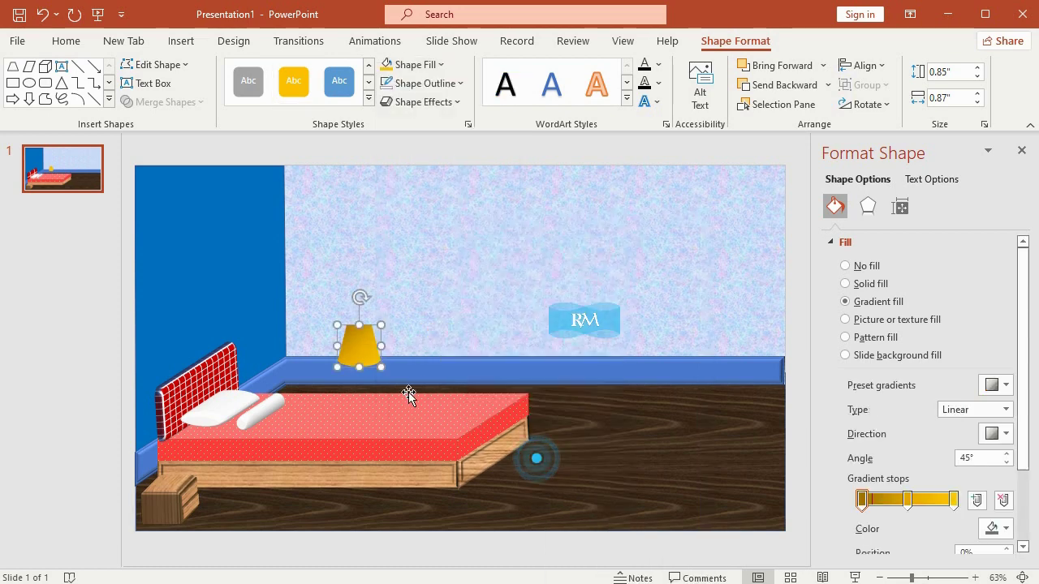
pyautogui.moveTo(360, 341); pyautogui.dragTo(384, 279)
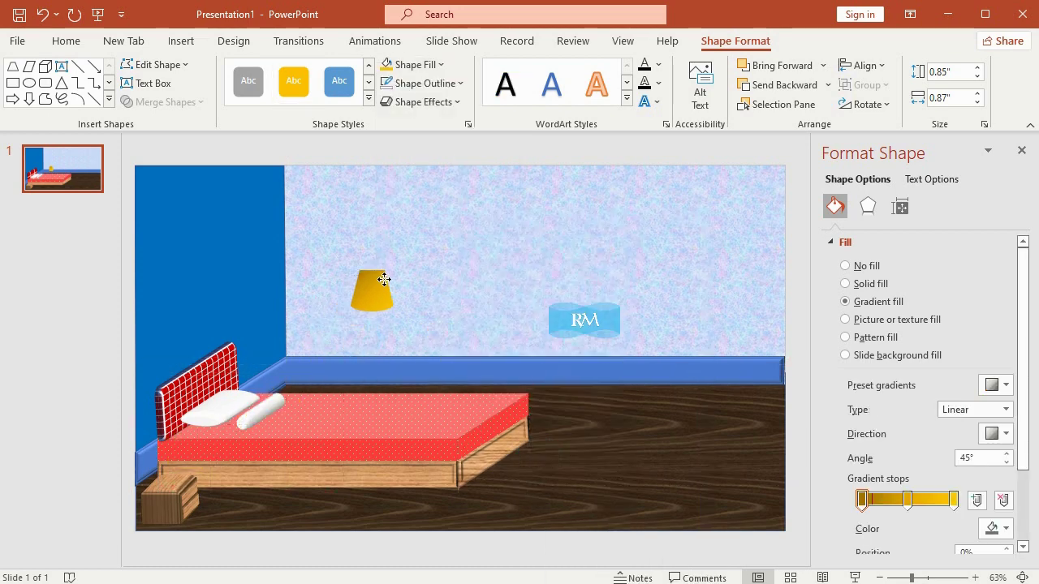
pyautogui.moveTo(384, 279)
pyautogui.mouseDown()
pyautogui.moveTo(576, 411)
pyautogui.moveTo(190, 438)
pyautogui.moveTo(346, 387)
pyautogui.moveTo(356, 373)
pyautogui.mouseUp()
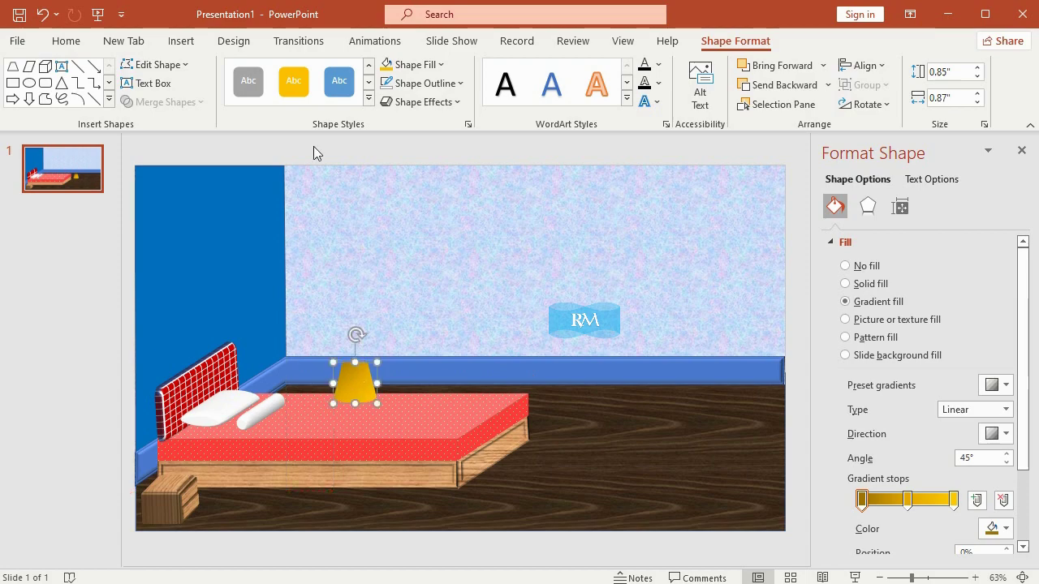
# Draw a cylinder on the bed and size it into a thin 0.85" by 0.12" pole
pyautogui.click(185, 42)
pyautogui.click(258, 101)
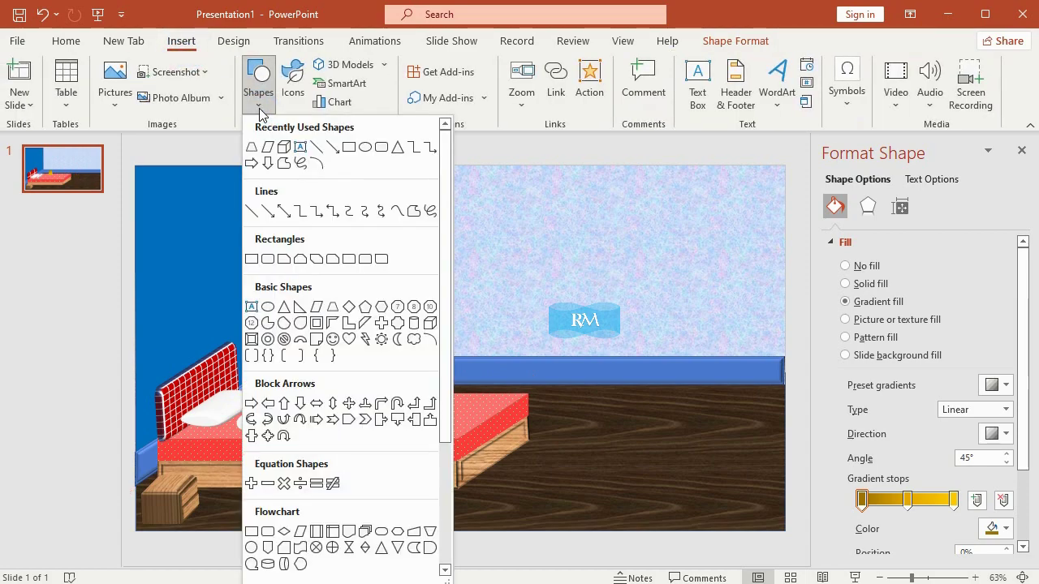
pyautogui.click(414, 323)
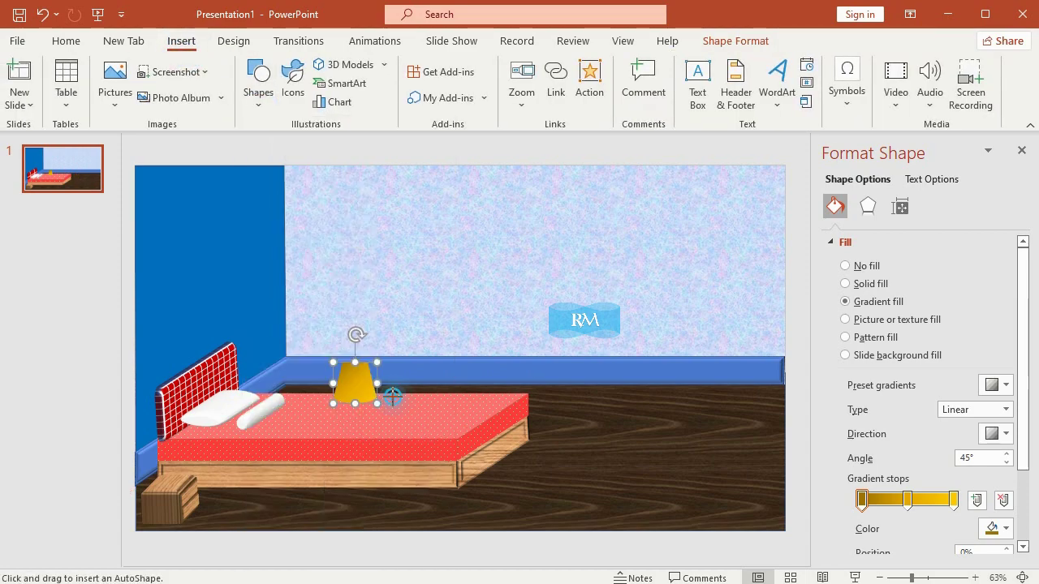
pyautogui.moveTo(392, 398); pyautogui.dragTo(421, 429)
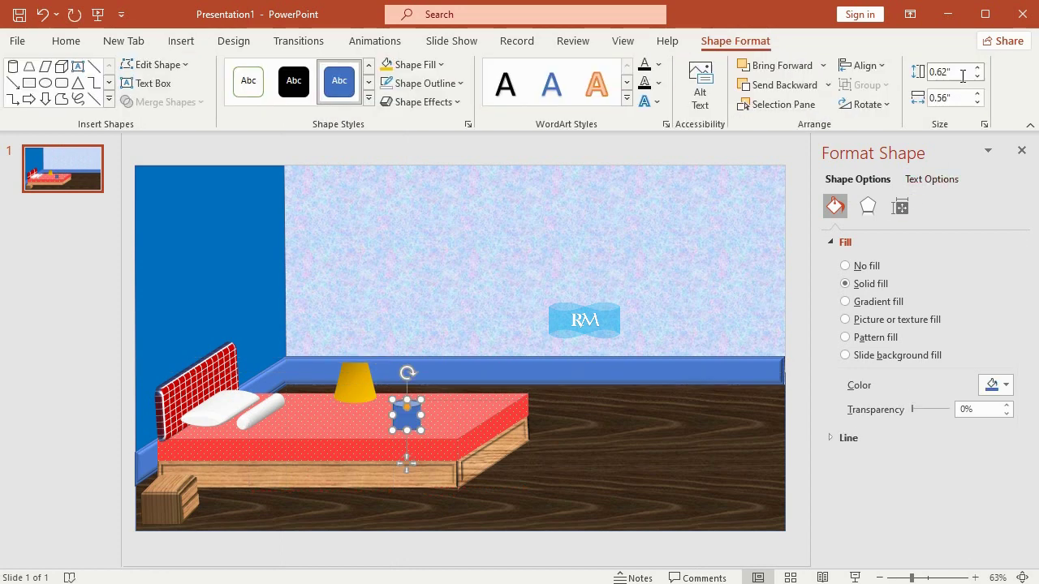
pyautogui.click(963, 73)
pyautogui.write('85')
pyautogui.click(957, 98)
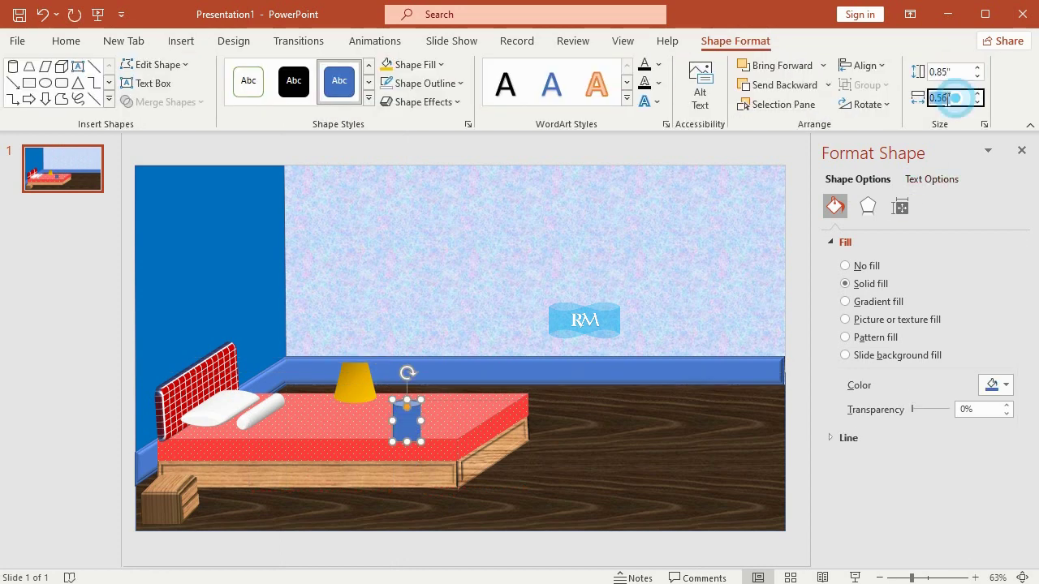
pyautogui.doubleClick(937, 99)
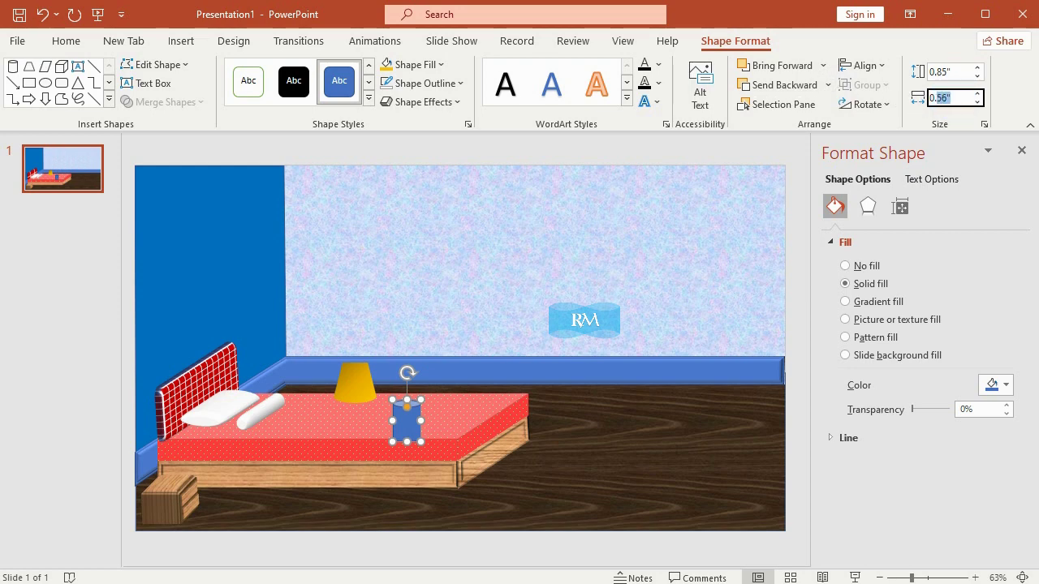
pyautogui.write('0.8')
pyautogui.click(961, 72)
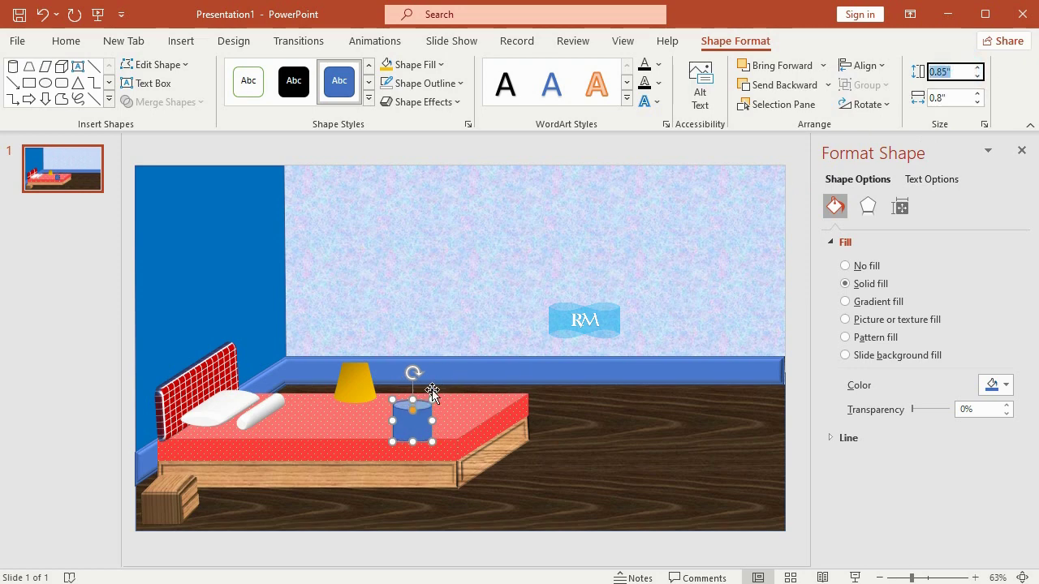
pyautogui.moveTo(432, 421); pyautogui.dragTo(405, 420)
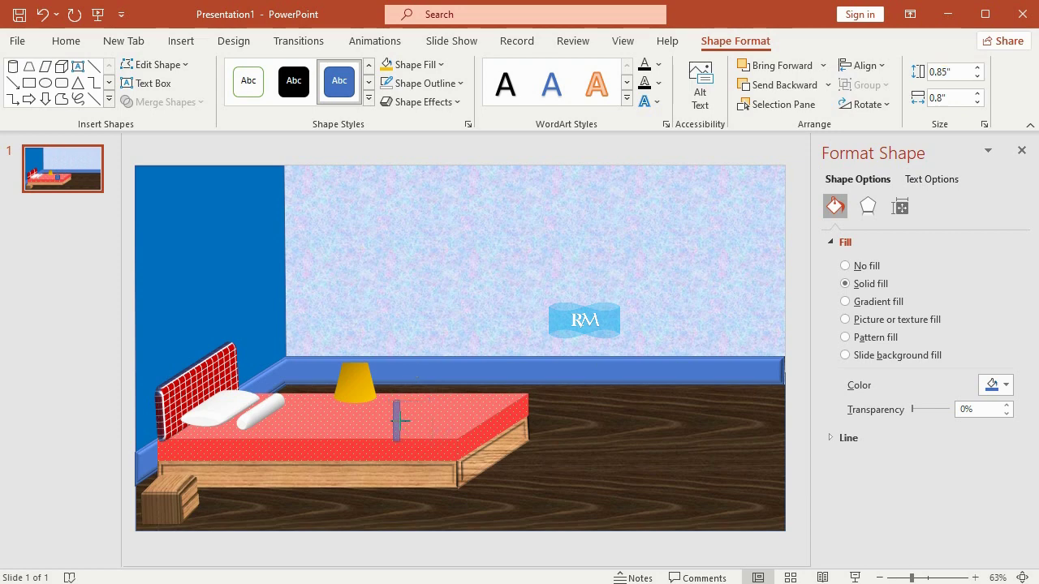
pyautogui.moveTo(401, 420); pyautogui.dragTo(399, 420)
# Give the pole a wood texture with no outline and move it under the lampshade
pyautogui.click(431, 65)
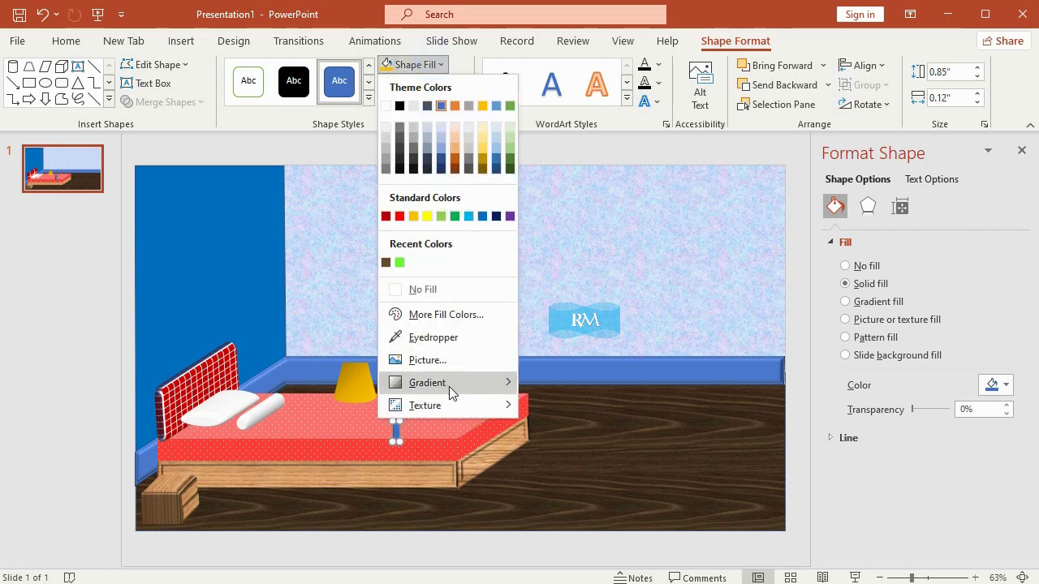
pyautogui.moveTo(472, 407)
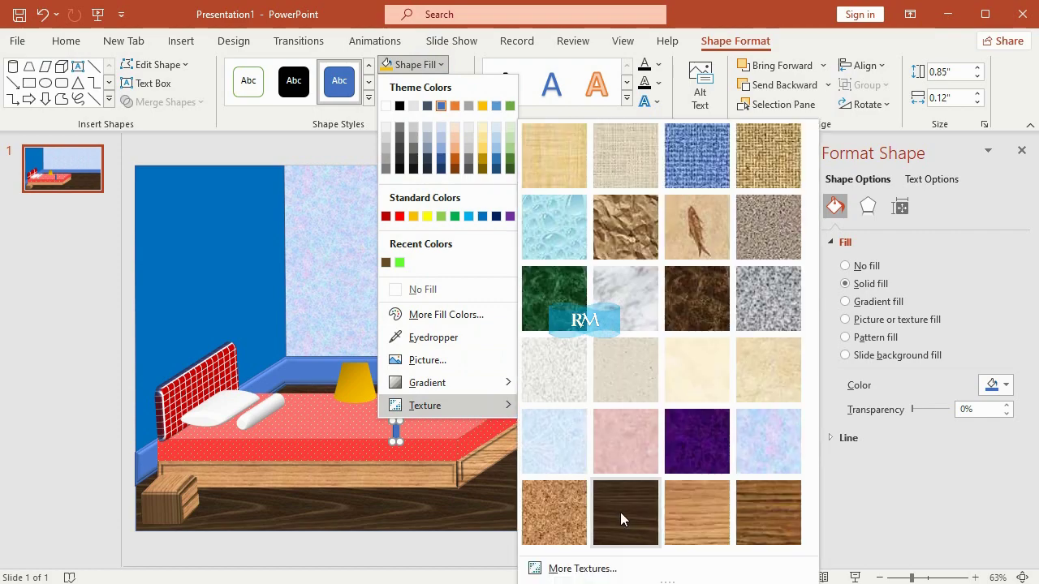
pyautogui.click(774, 508)
pyautogui.click(425, 83)
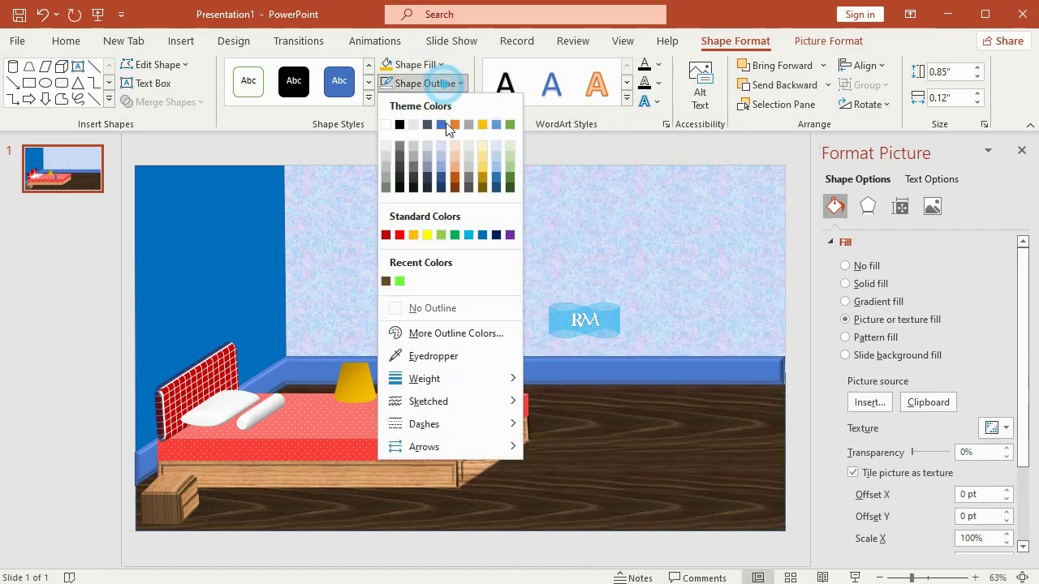
pyautogui.click(452, 315)
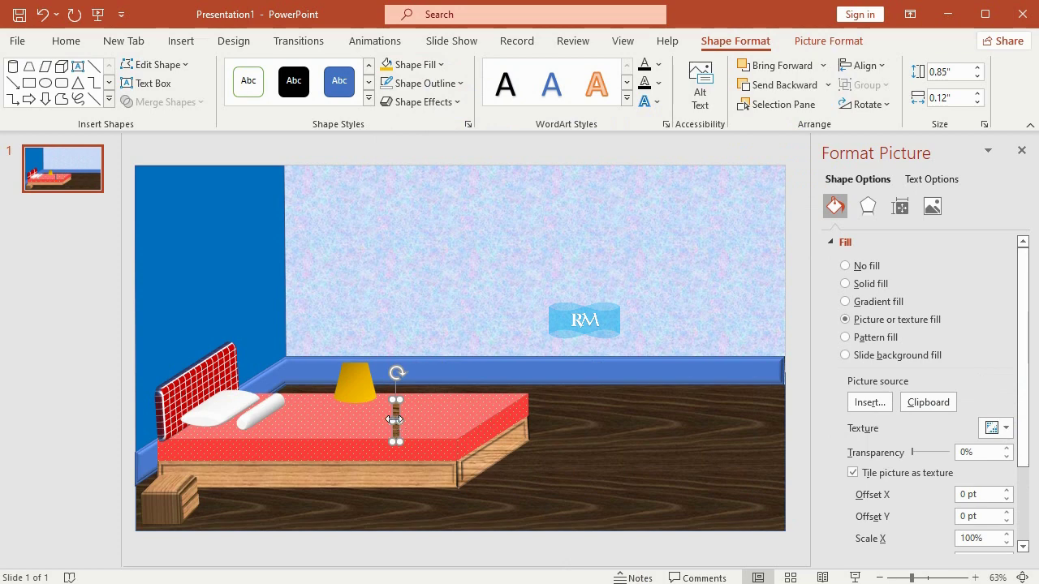
pyautogui.moveTo(394, 415); pyautogui.dragTo(349, 392)
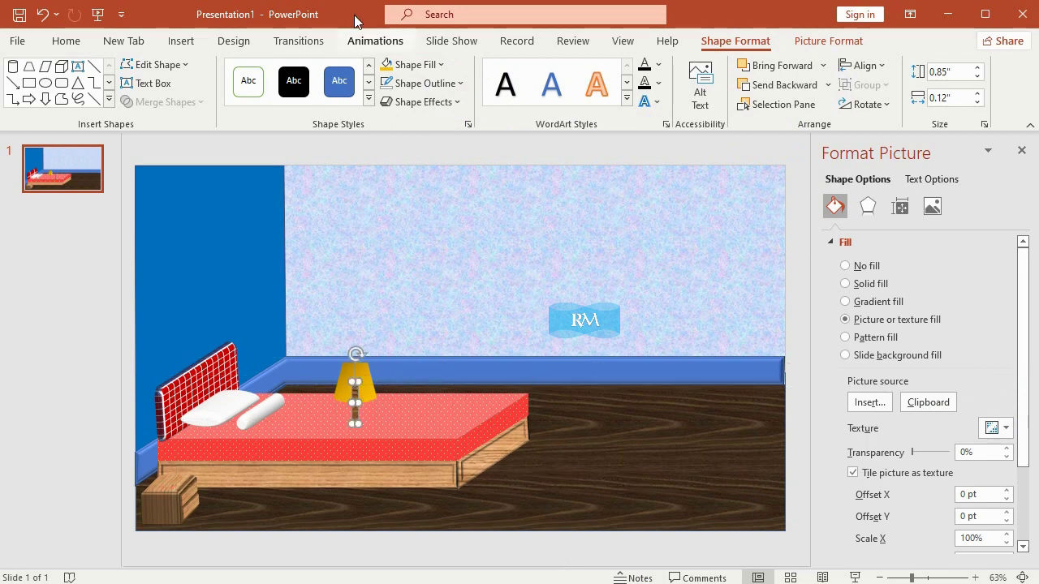
pyautogui.click(442, 65)
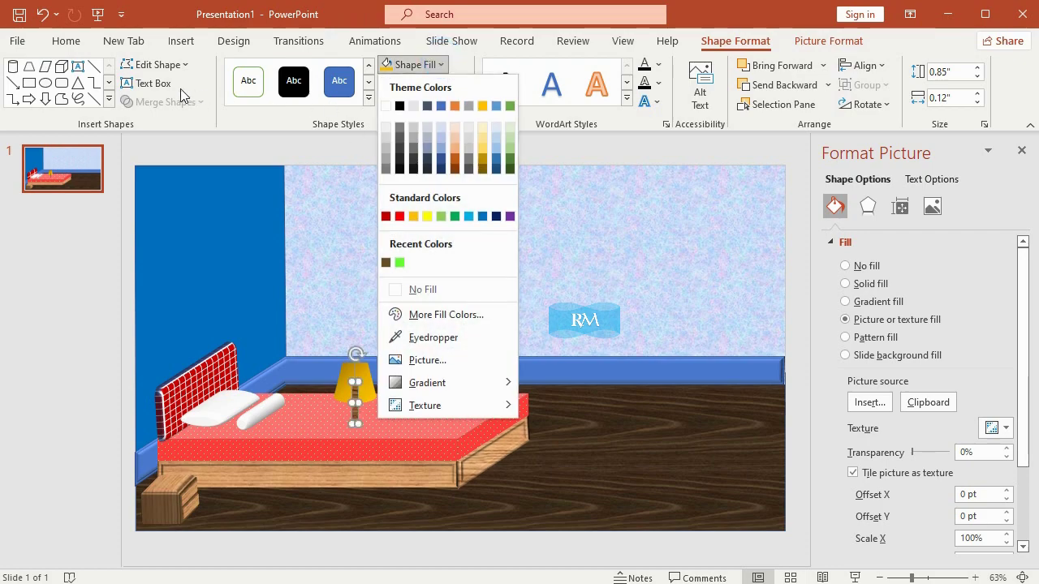
pyautogui.click(181, 41)
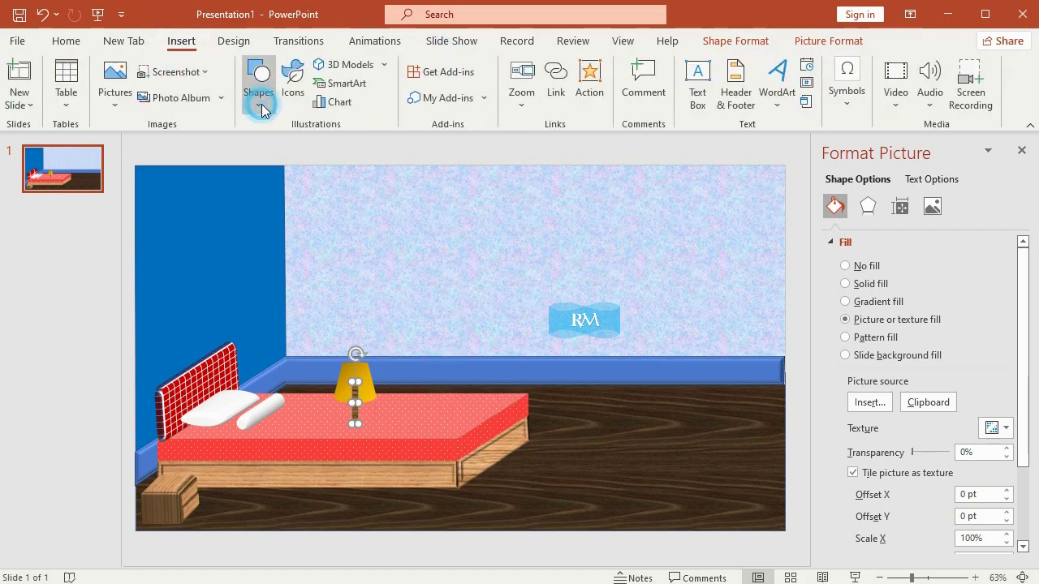
# Insert an oval and size it to a 0.42" × 0.42" circle
pyautogui.click(258, 96)
pyautogui.click(273, 306)
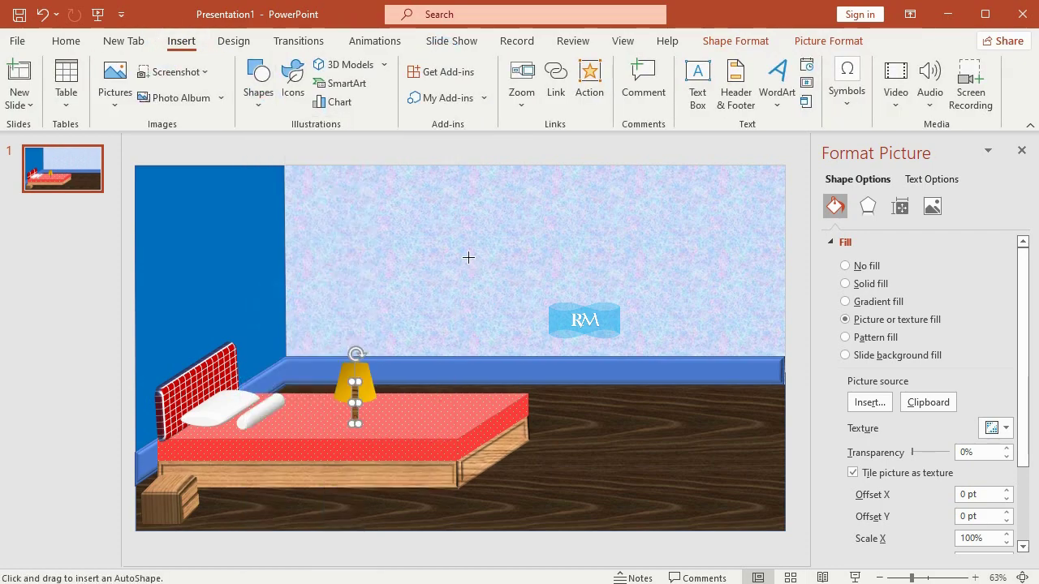
pyautogui.moveTo(411, 254); pyautogui.dragTo(489, 309)
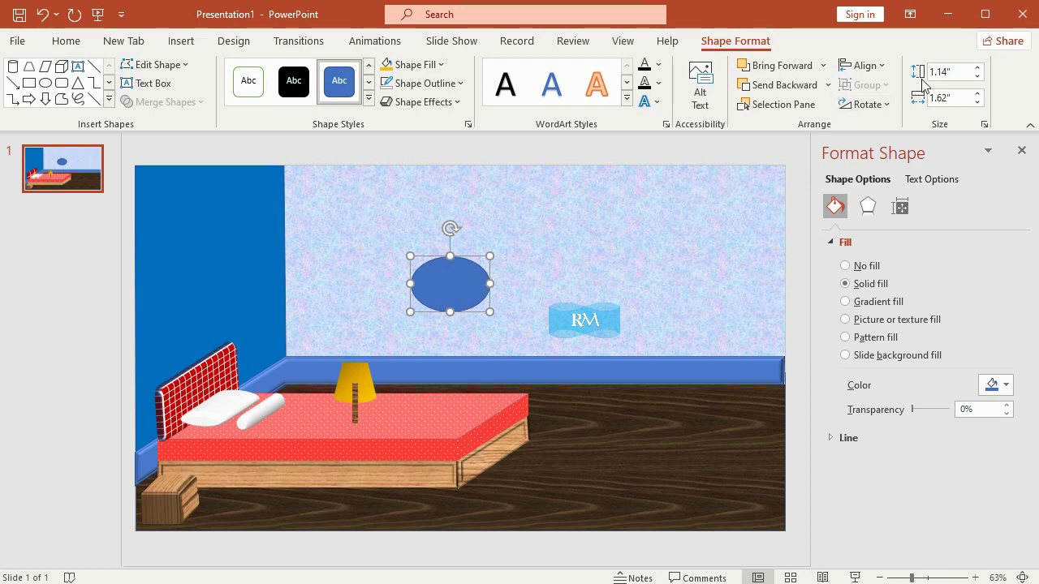
pyautogui.click(951, 73)
pyautogui.write('0.4')
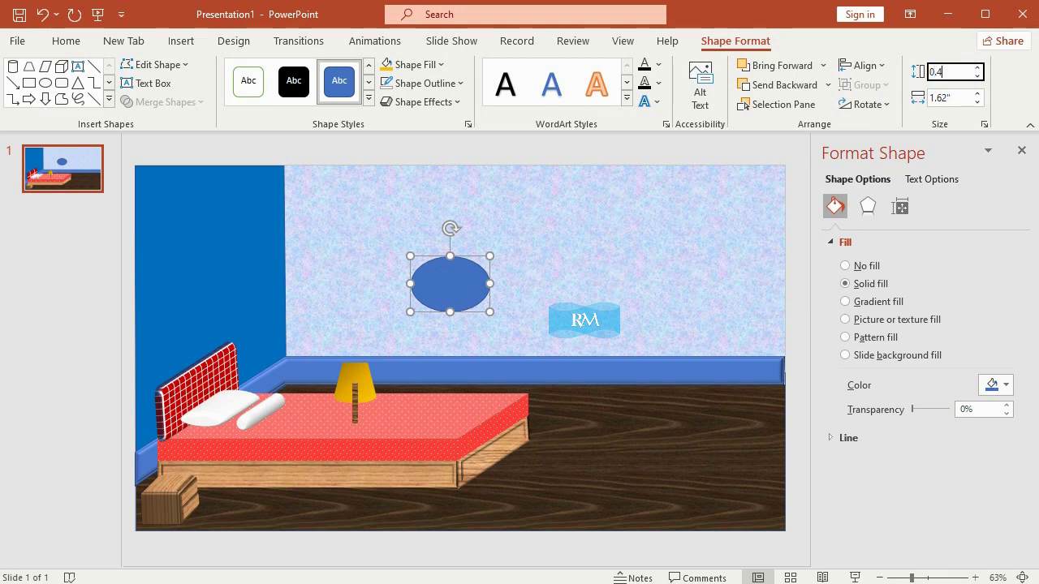
pyautogui.write('2')
pyautogui.click(964, 104)
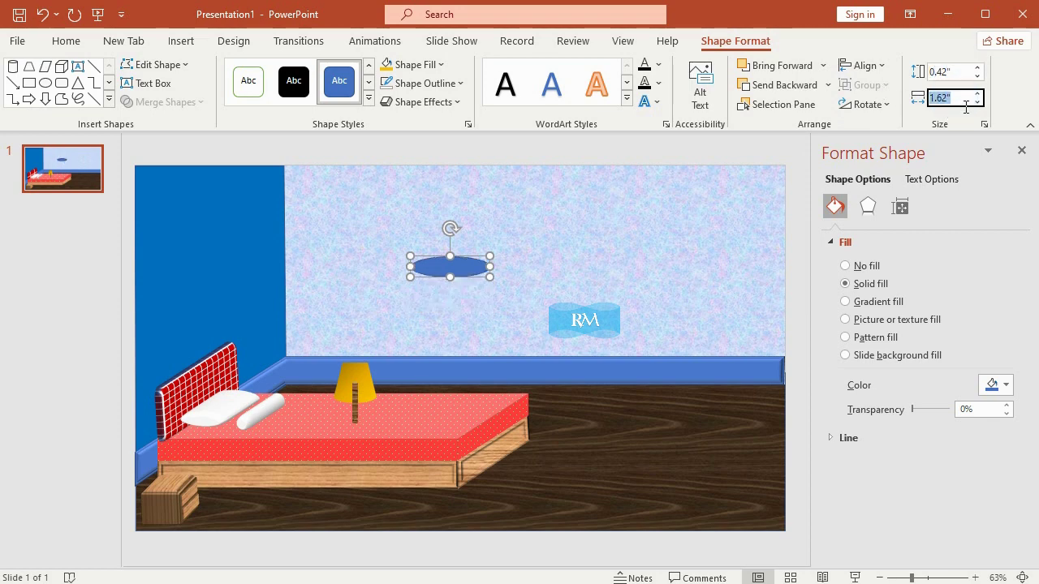
pyautogui.write('0.42')
pyautogui.press('Return')
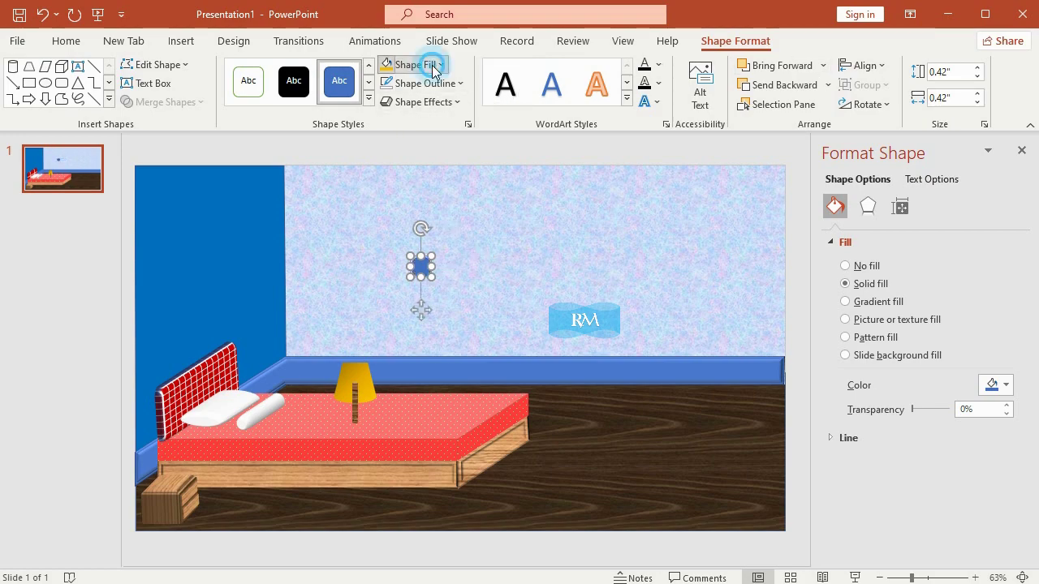
# Fill the circle with a wood texture and remove its outline
pyautogui.click(429, 65)
pyautogui.moveTo(466, 403)
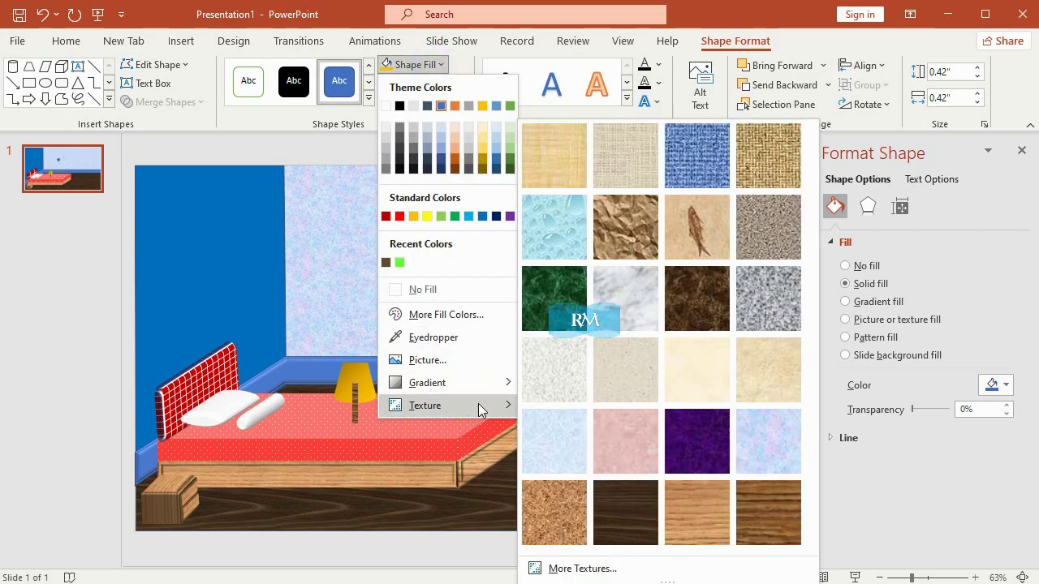
pyautogui.click(767, 510)
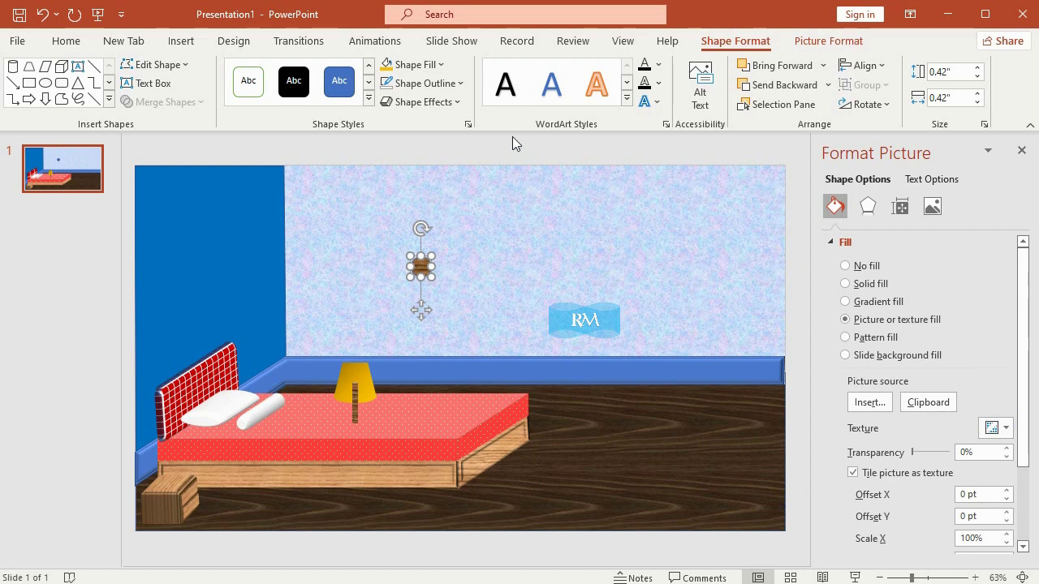
pyautogui.click(446, 84)
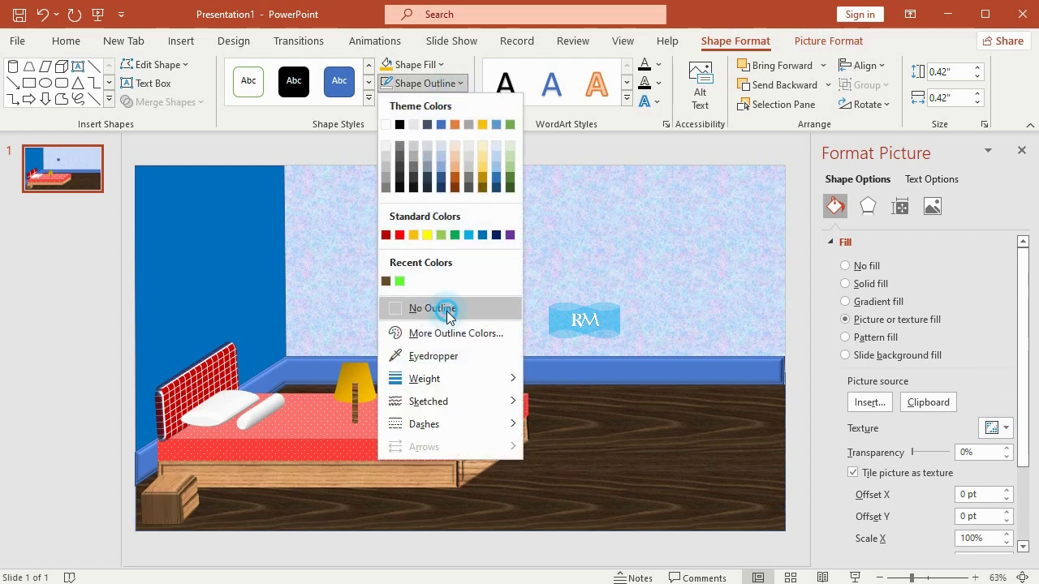
pyautogui.click(447, 311)
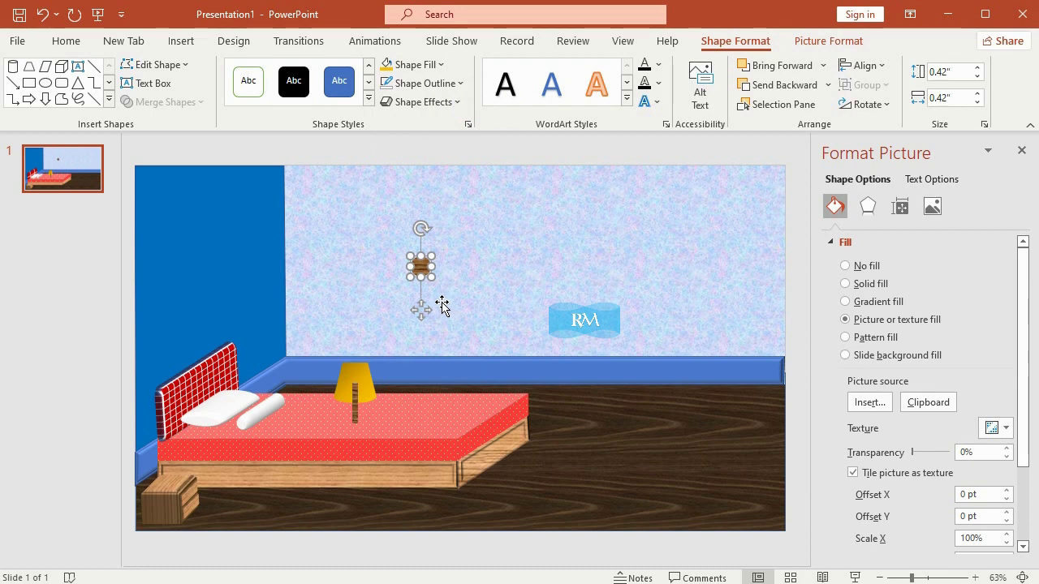
# Give the disc a 6 pt top bevel and parallel 3-D tilt, then place it at the stem's foot
pyautogui.click(423, 102)
pyautogui.moveTo(463, 331)
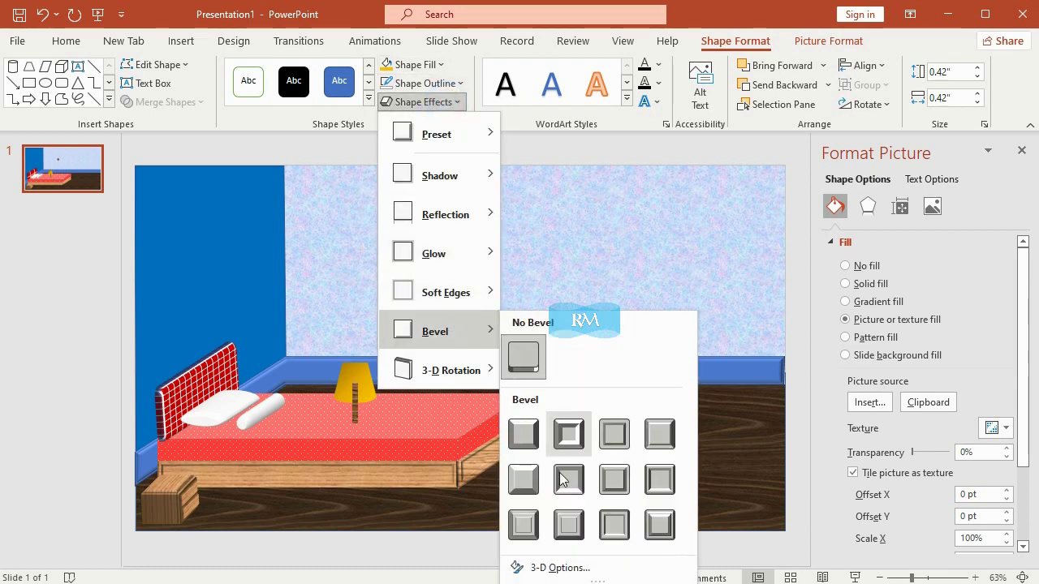
pyautogui.click(552, 567)
pyautogui.click(872, 373)
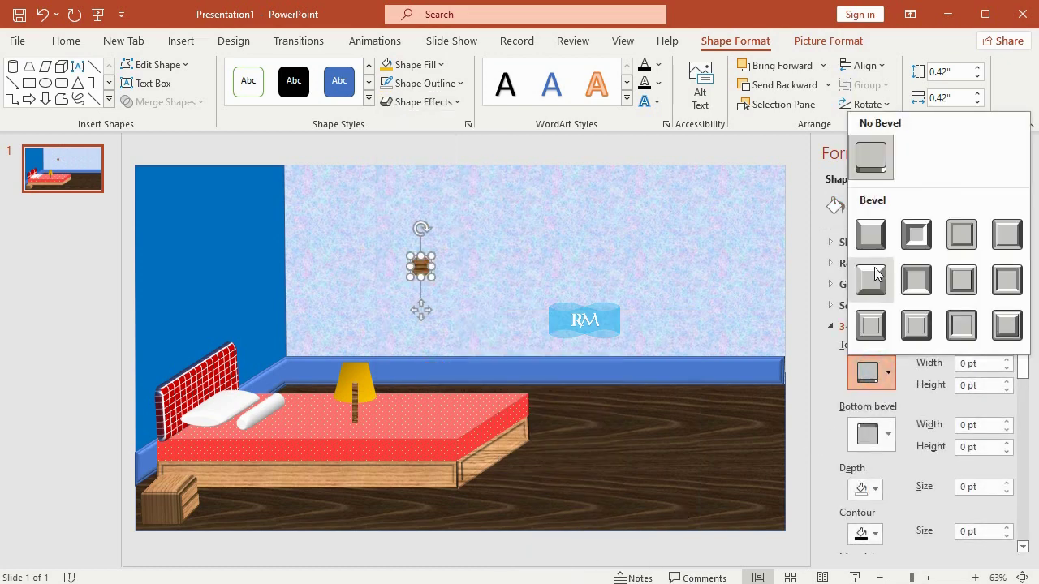
pyautogui.click(870, 241)
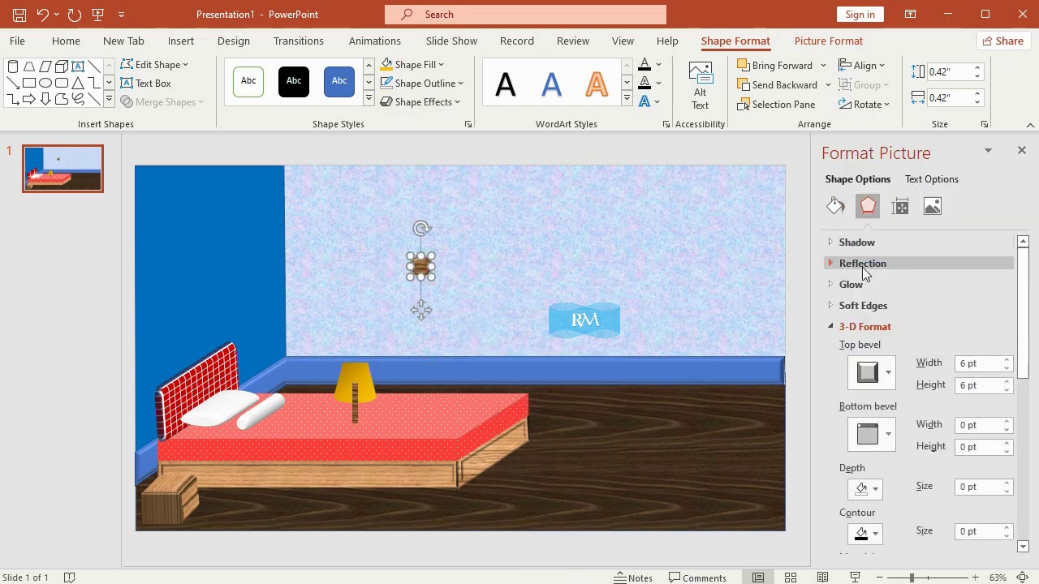
pyautogui.click(438, 101)
pyautogui.moveTo(487, 375)
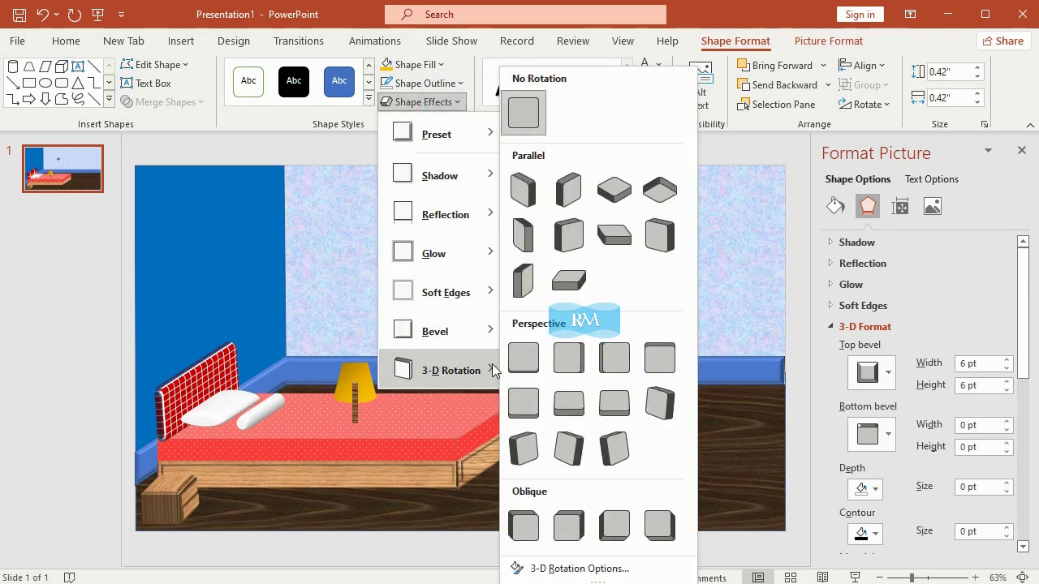
pyautogui.click(613, 235)
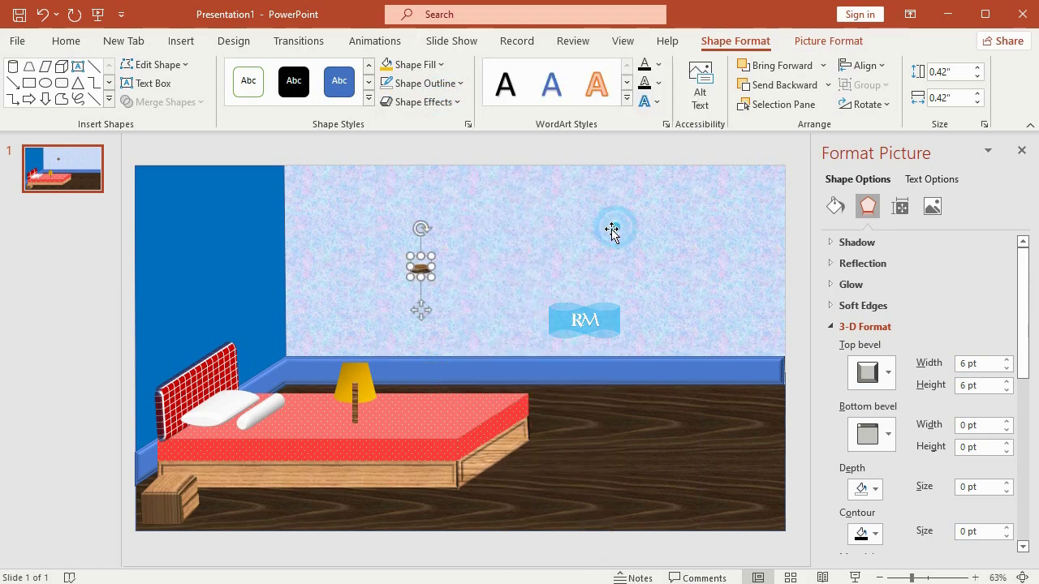
pyautogui.moveTo(420, 268); pyautogui.dragTo(354, 421)
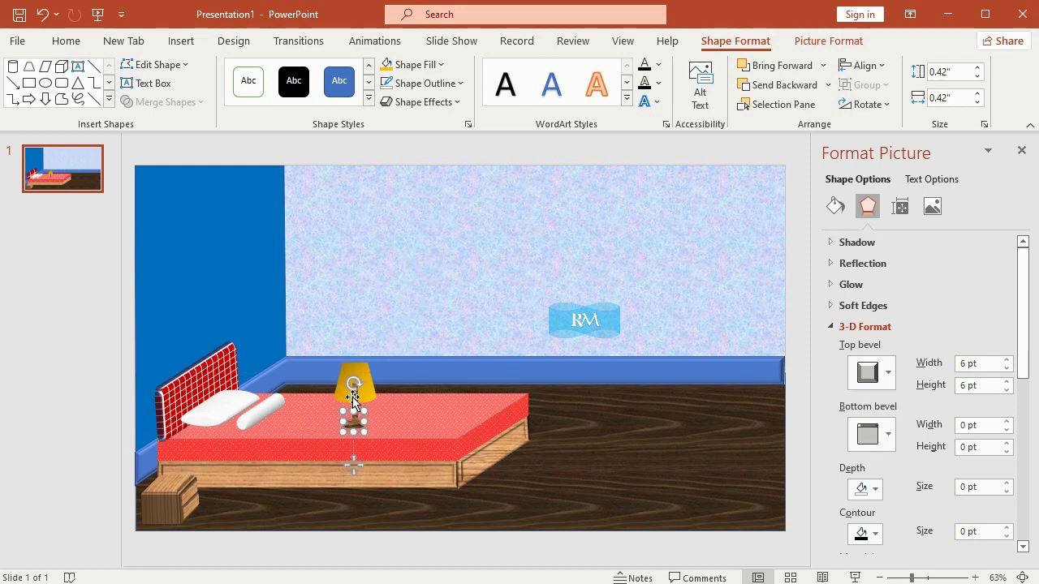
# Bring the lamp stem and shade in front of the bed, nudging the stem under the shade
pyautogui.rightClick(354, 390)
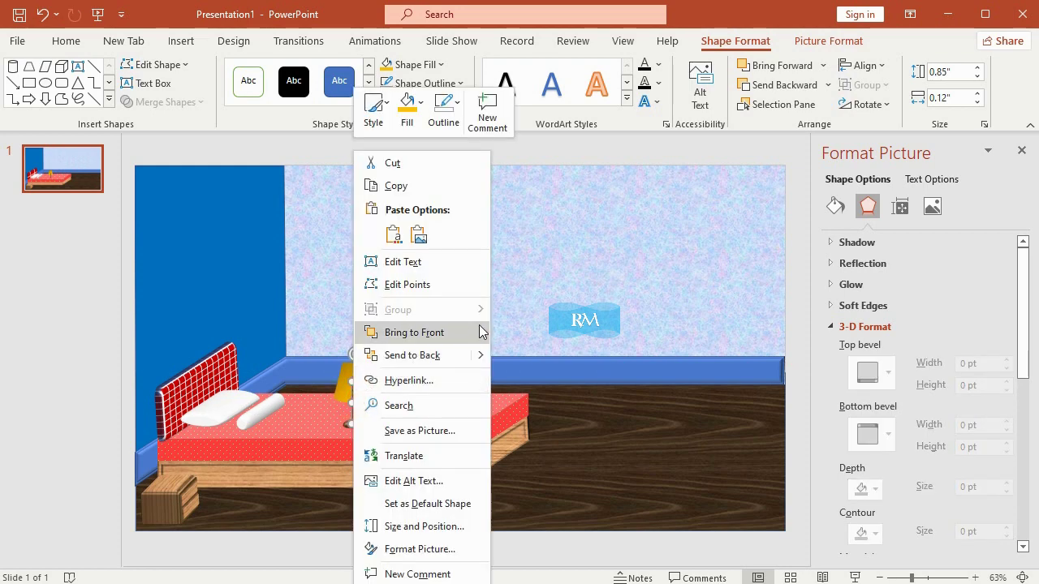
pyautogui.click(506, 332)
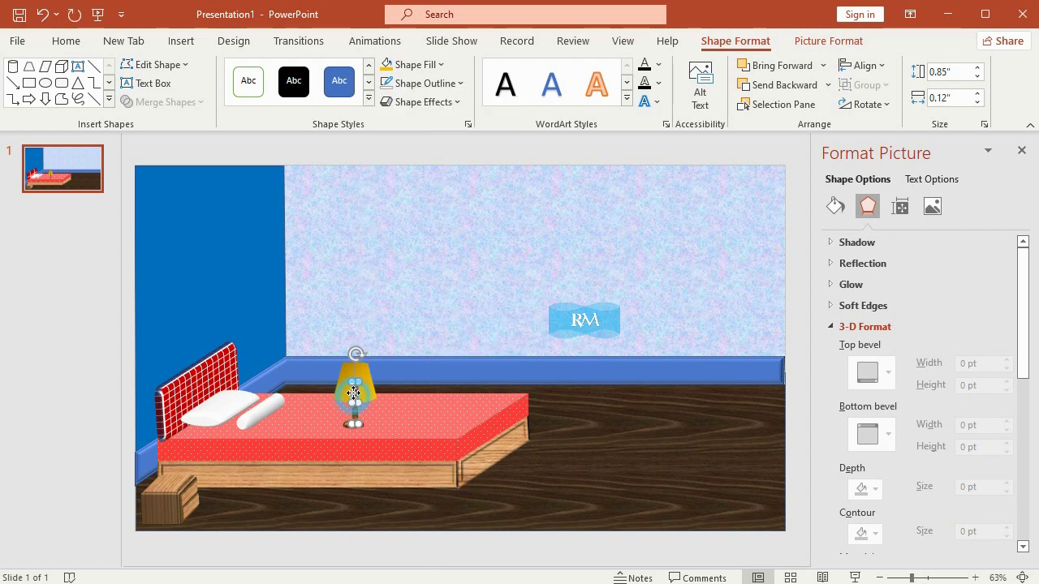
pyautogui.moveTo(354, 393); pyautogui.dragTo(353, 398)
pyautogui.click(369, 375)
pyautogui.rightClick(364, 371)
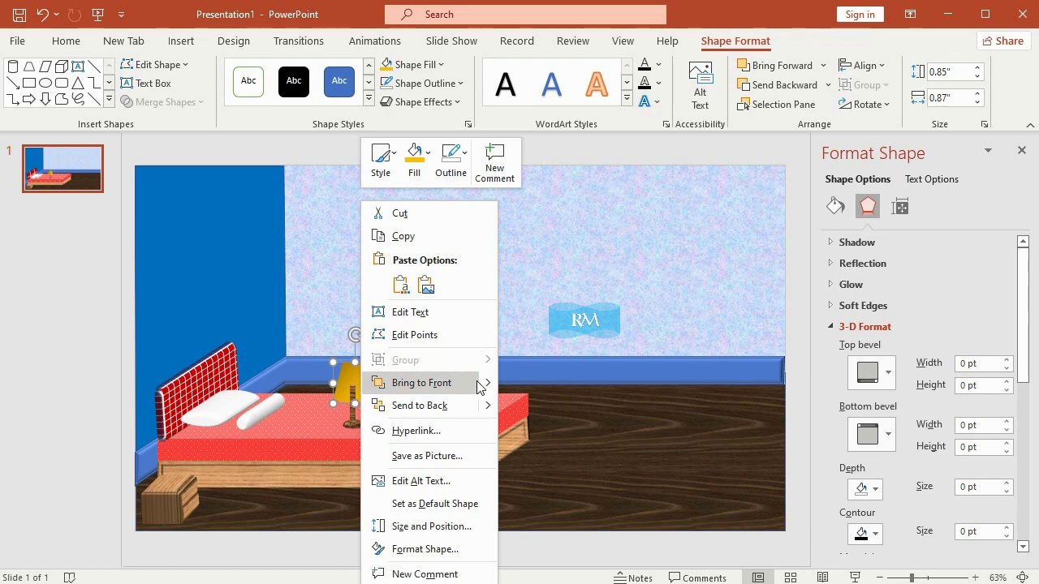
pyautogui.moveTo(483, 381)
pyautogui.click(535, 386)
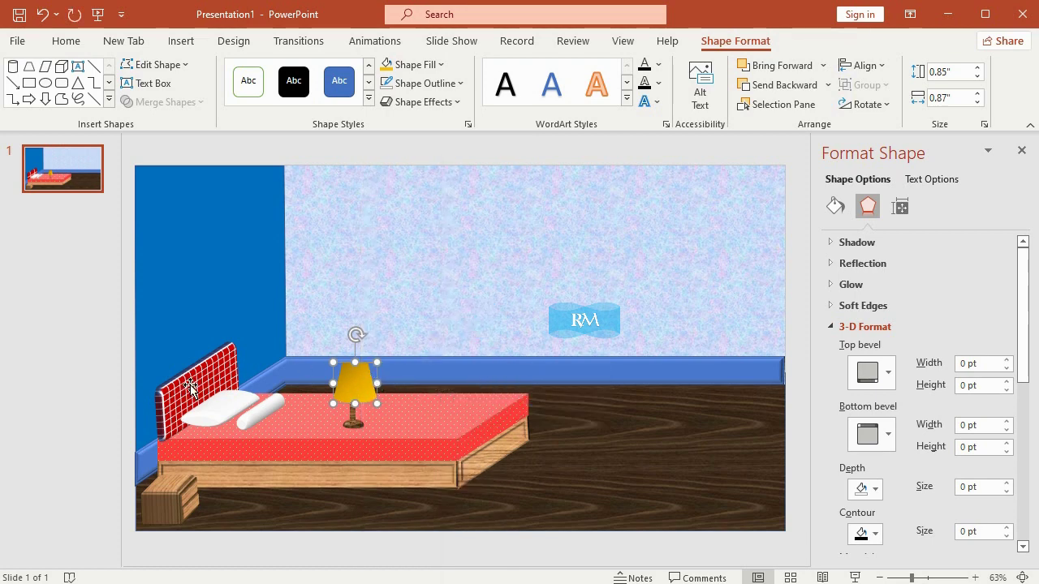
# Select the lamp shade, stem and base together
pyautogui.click(107, 352)
pyautogui.click(353, 378)
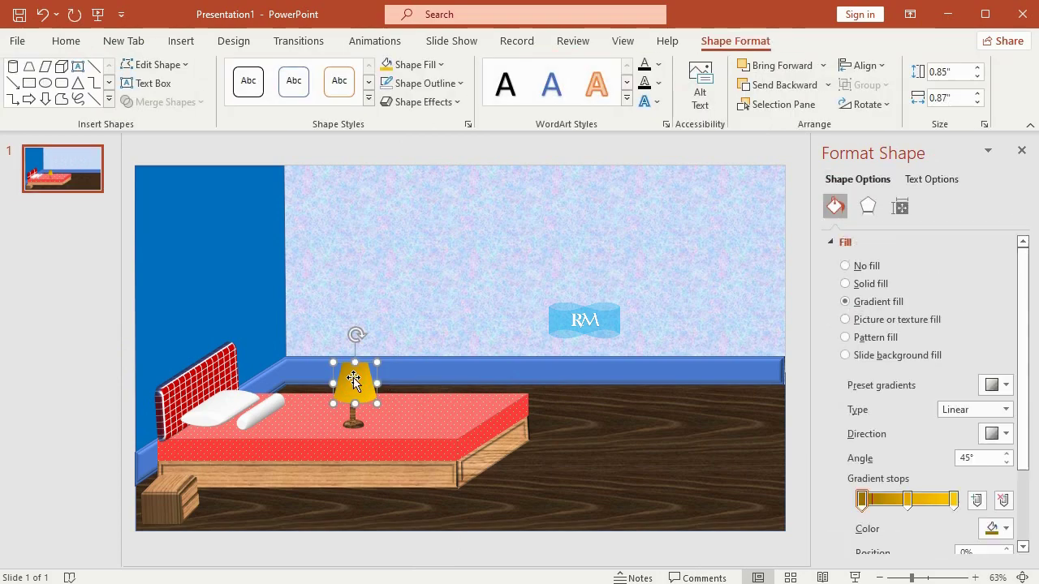
pyautogui.click(97, 387)
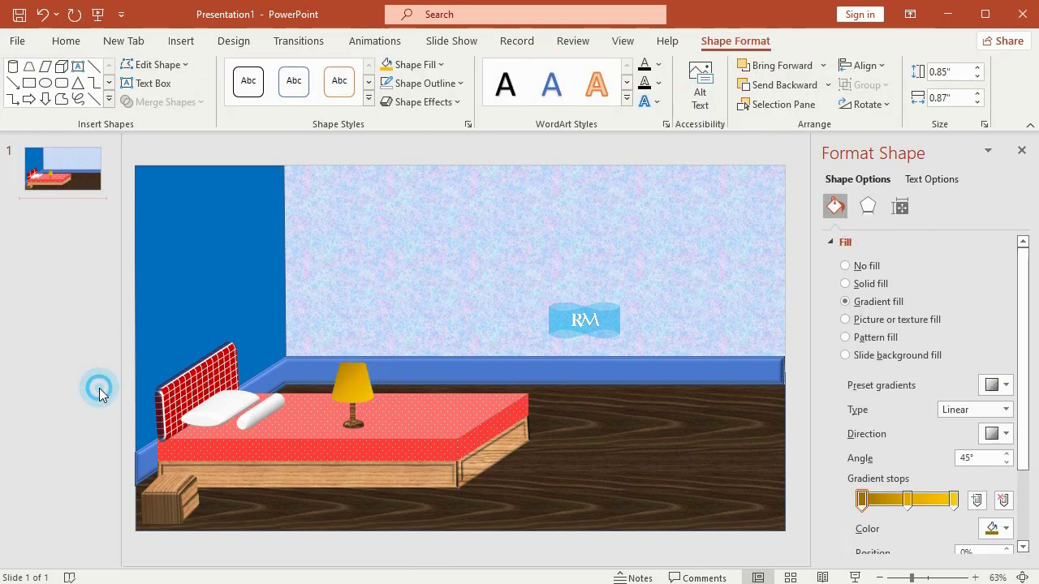
pyautogui.click(359, 386)
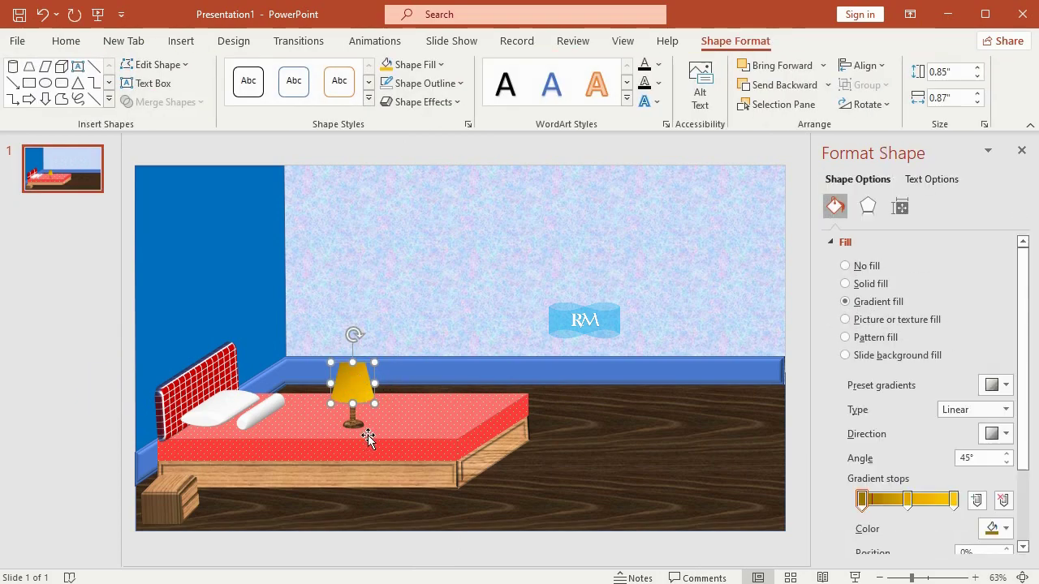
pyautogui.keyDown('shift'); pyautogui.click(351, 414); pyautogui.keyUp('shift')
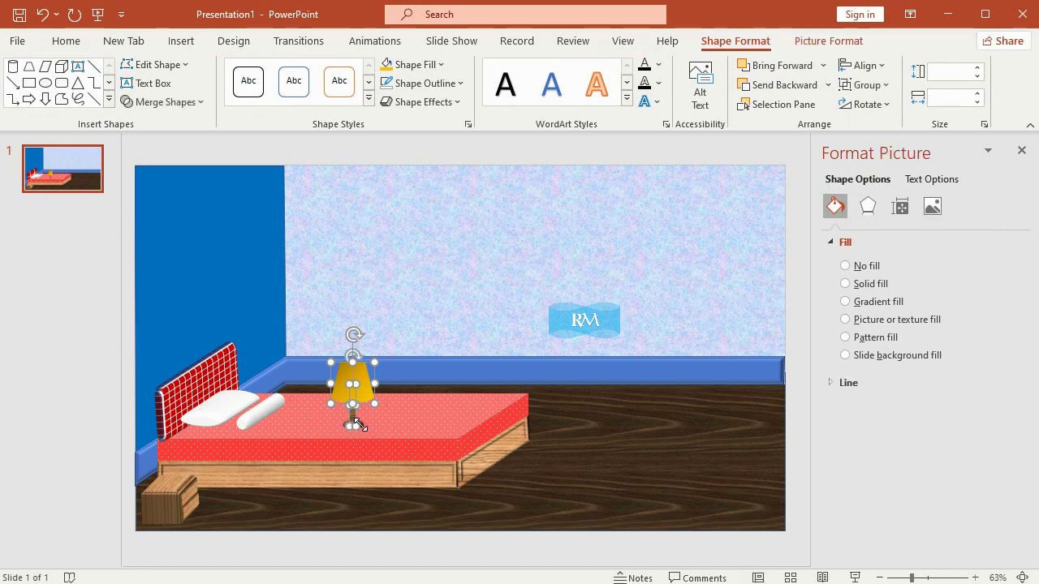
pyautogui.keyDown('shift'); pyautogui.click(355, 423); pyautogui.keyUp('shift')
pyautogui.keyDown('shift'); pyautogui.click(360, 423); pyautogui.keyUp('shift')
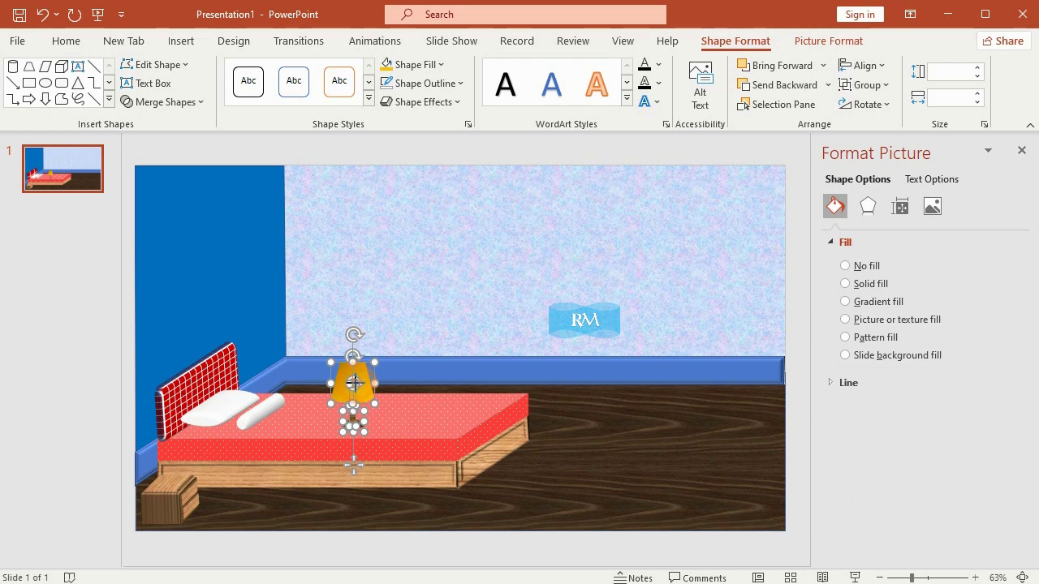
# Group the lamp parts and set the lamp on top of the nightstand
pyautogui.rightClick(361, 386)
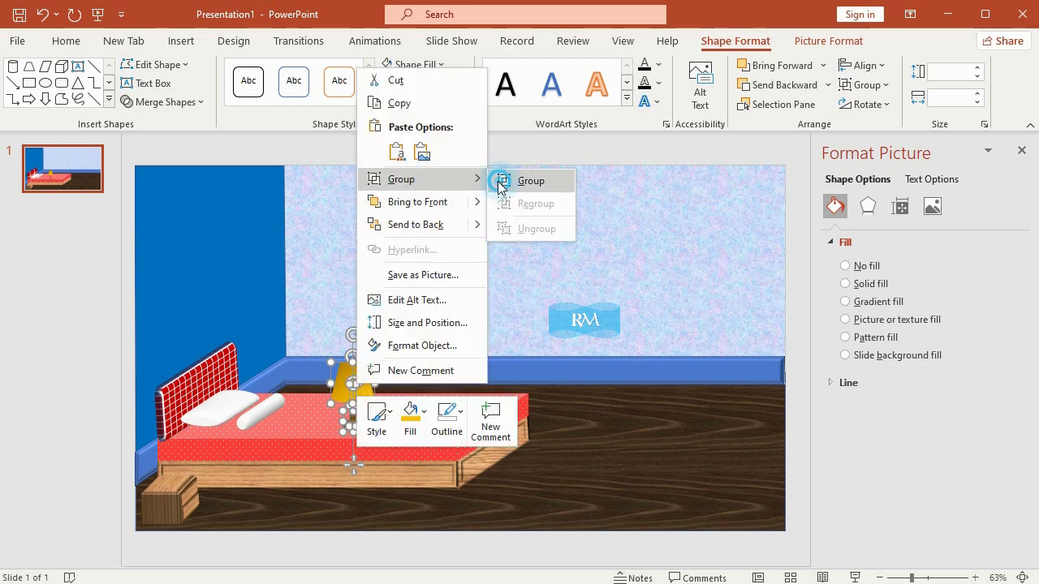
pyautogui.click(498, 179)
pyautogui.moveTo(339, 389); pyautogui.dragTo(169, 431)
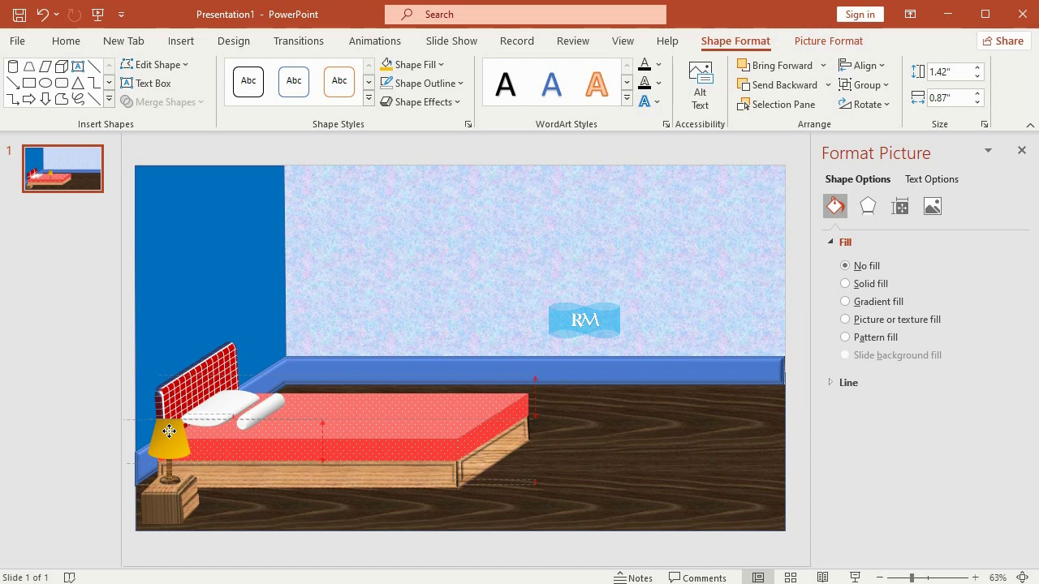
pyautogui.moveTo(169, 431); pyautogui.dragTo(168, 431)
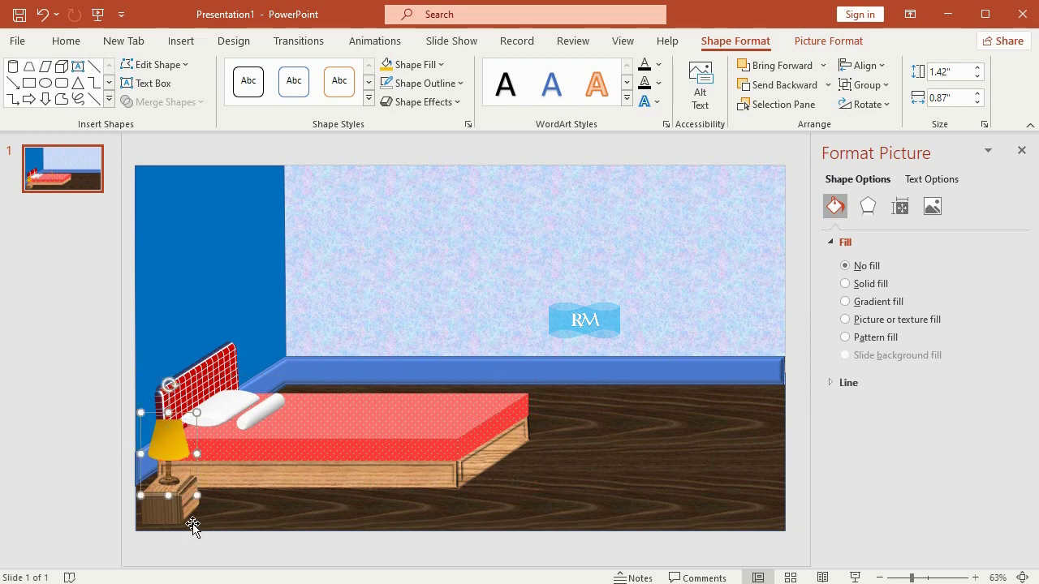
# Group the lamp with the nightstand into one object
pyautogui.keyDown('shift'); pyautogui.click(169, 508); pyautogui.keyUp('shift')
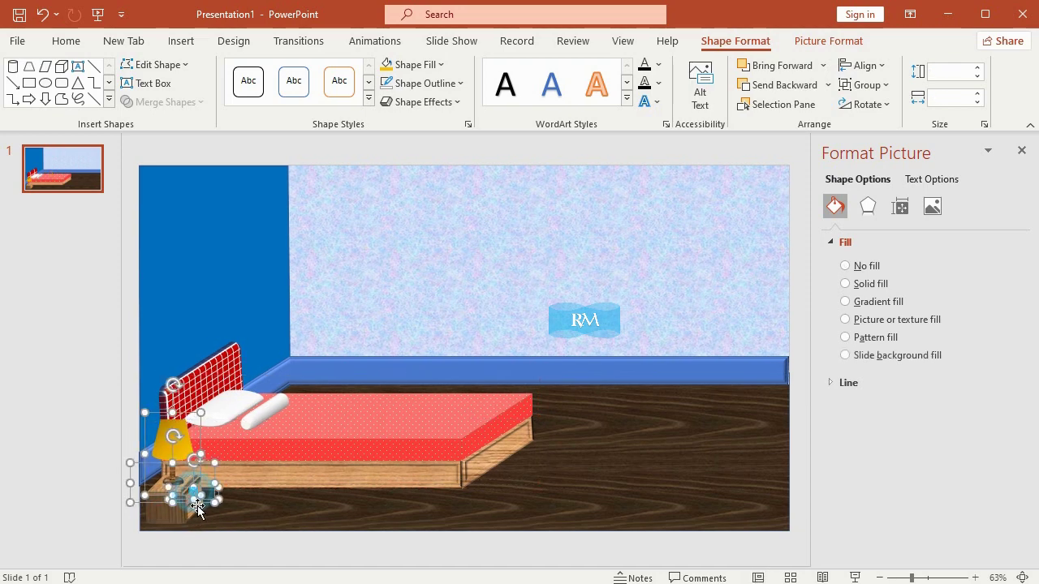
pyautogui.rightClick(197, 509)
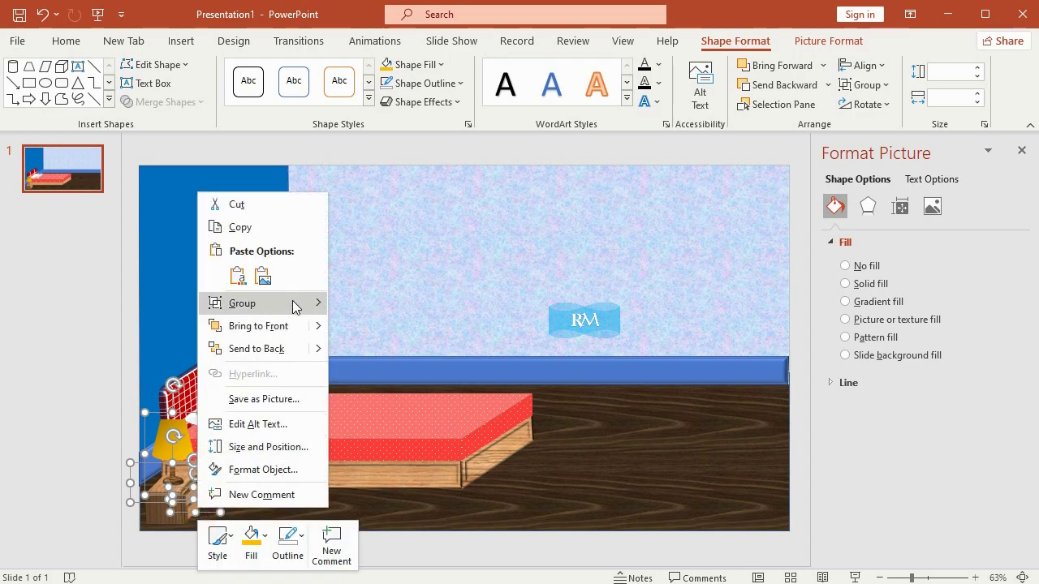
pyautogui.moveTo(244, 302)
pyautogui.click(347, 308)
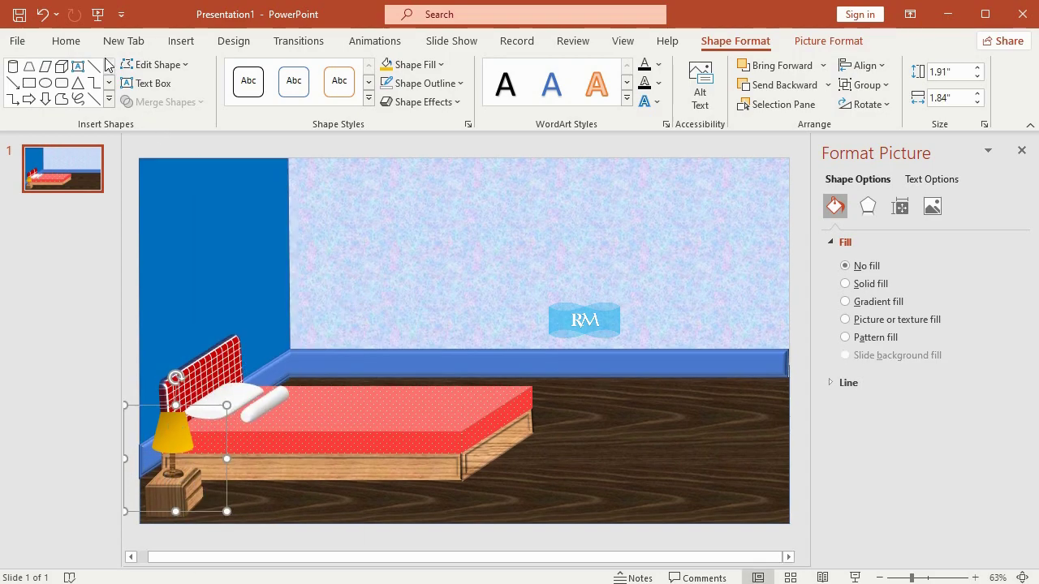
# Paste a copy of the lamp and nightstand and place it behind the bed by the wall
pyautogui.click(66, 41)
pyautogui.click(33, 81)
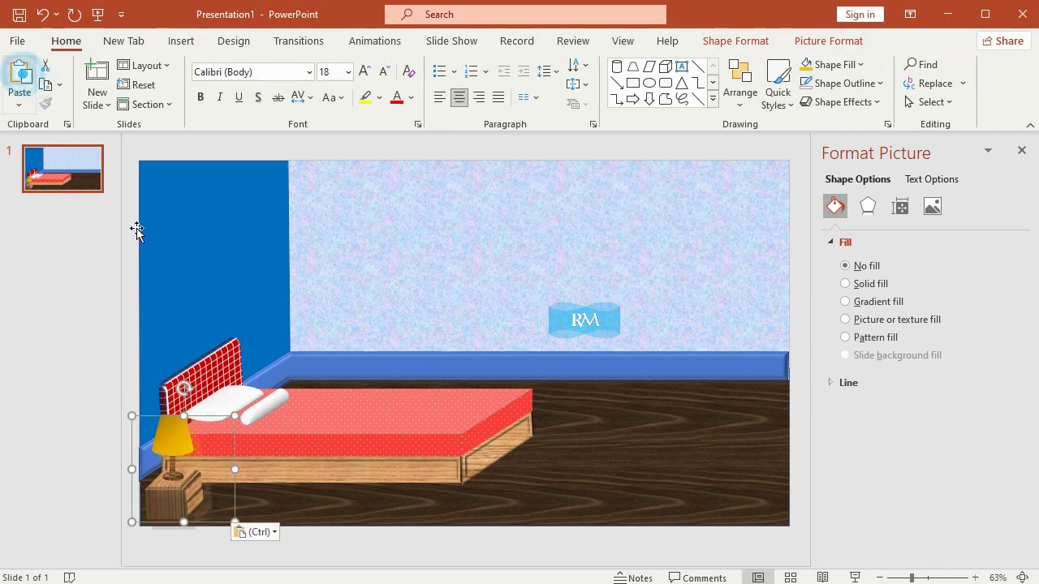
pyautogui.moveTo(185, 507)
pyautogui.mouseDown()
pyautogui.moveTo(315, 412)
pyautogui.moveTo(310, 387)
pyautogui.mouseUp()
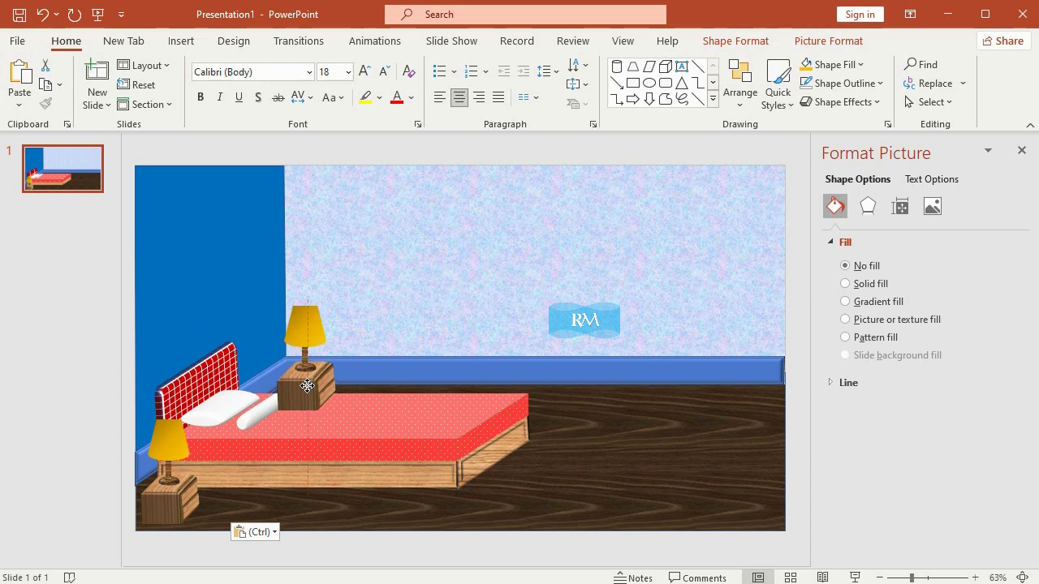
# Bring the pillow and the front nightstand with its lamp in front of the bed
pyautogui.click(394, 431)
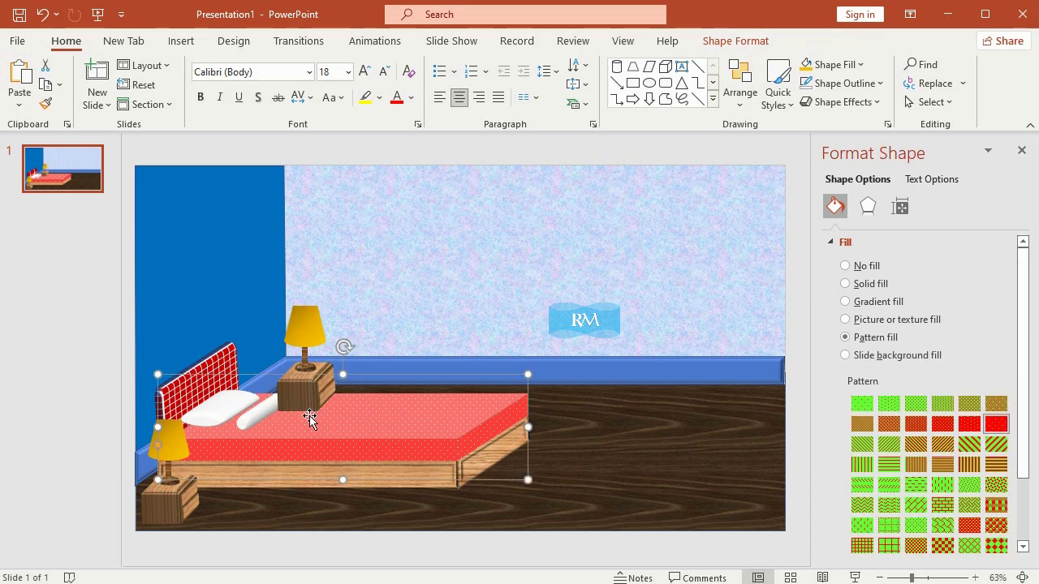
pyautogui.click(262, 412)
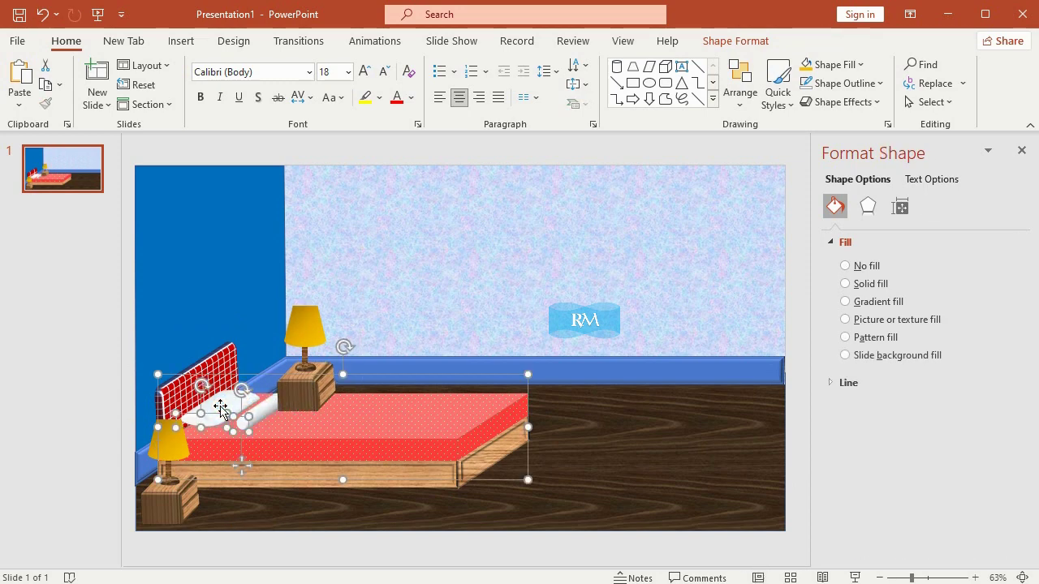
pyautogui.rightClick(224, 413)
pyautogui.moveTo(343, 230)
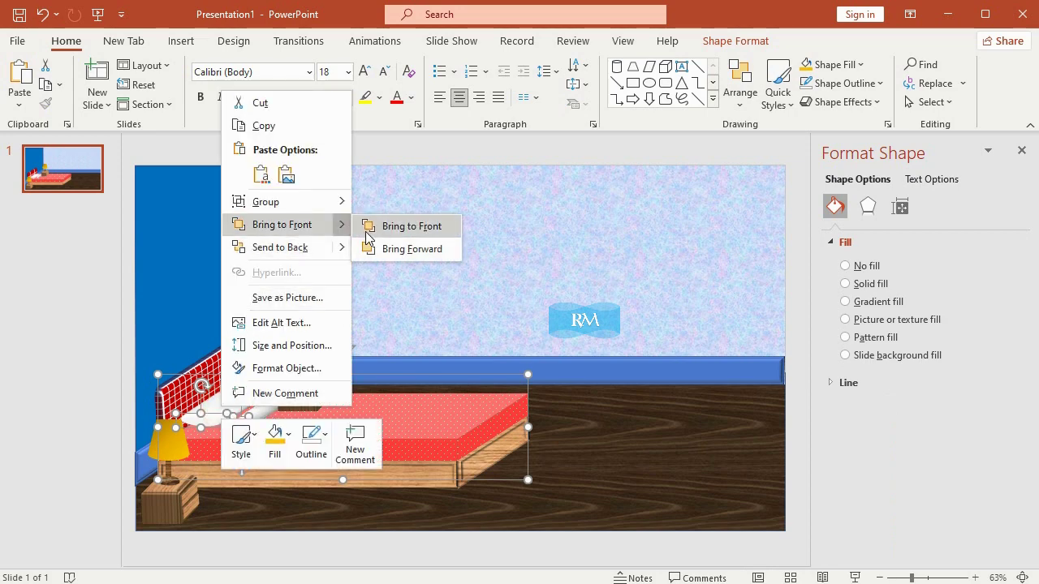
pyautogui.click(417, 225)
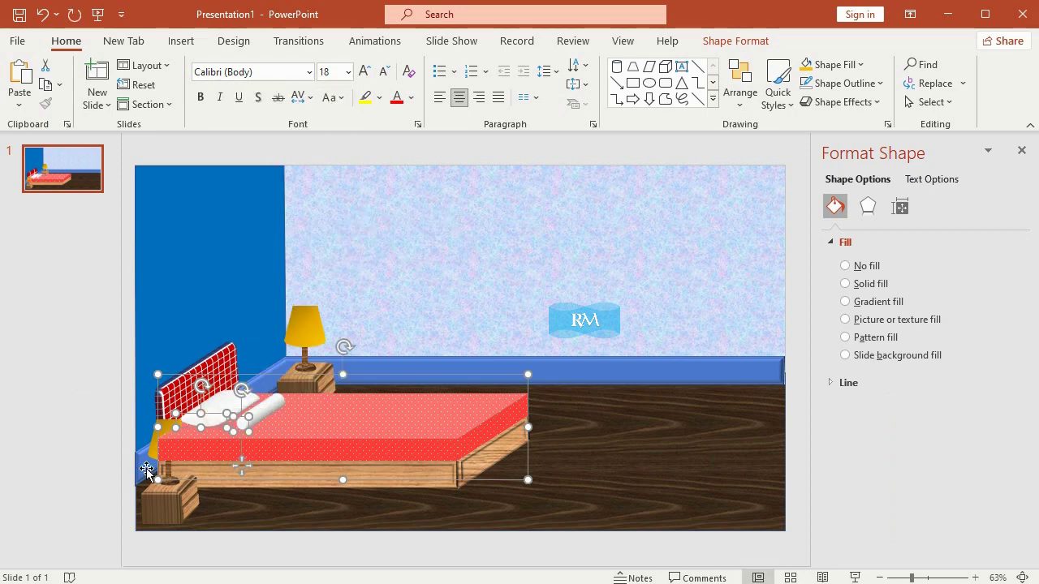
pyautogui.click(102, 454)
pyautogui.click(166, 508)
pyautogui.rightClick(165, 508)
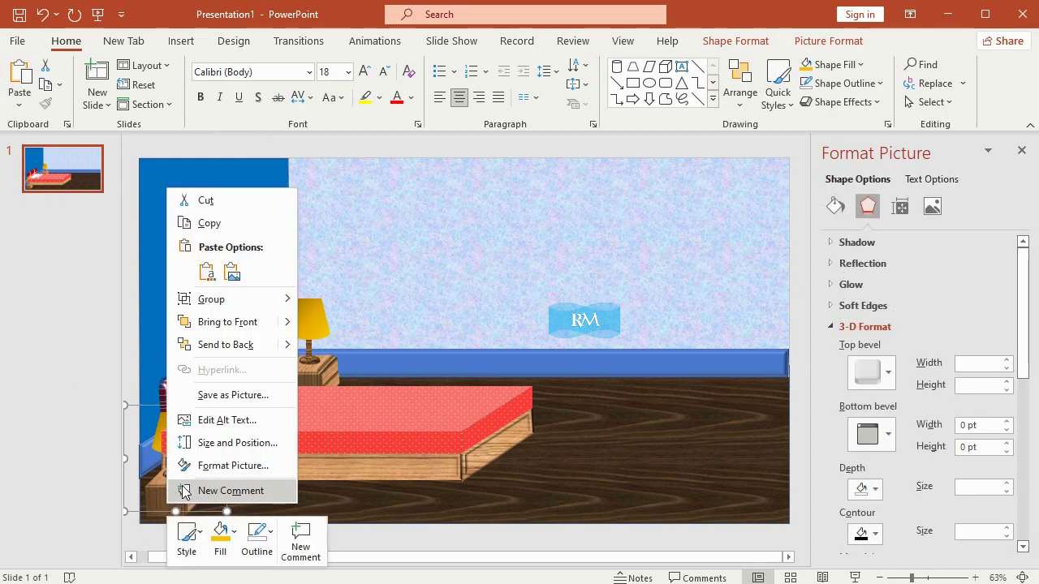
pyautogui.moveTo(284, 299)
pyautogui.moveTo(291, 322)
pyautogui.click(345, 322)
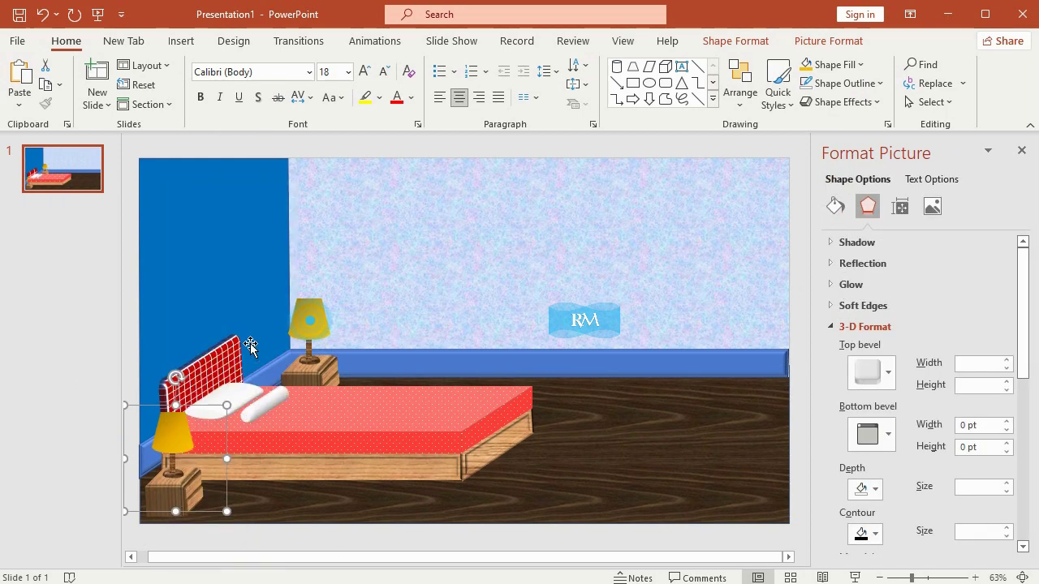
# Nudge the front nightstand into place and shift the back lamp-and-nightstand group left toward the headboard
pyautogui.press('Escape')
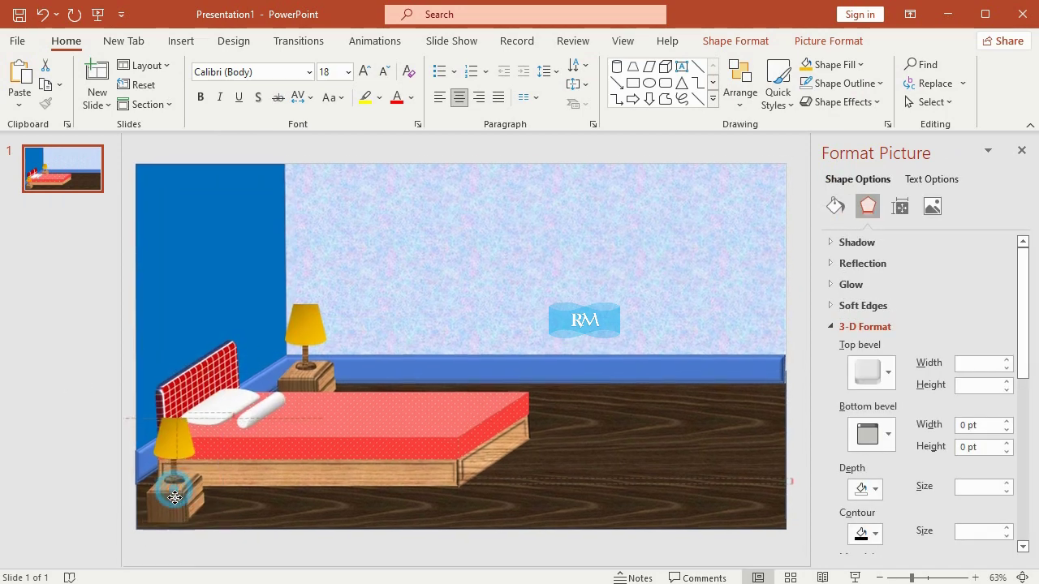
pyautogui.moveTo(174, 499); pyautogui.dragTo(202, 473)
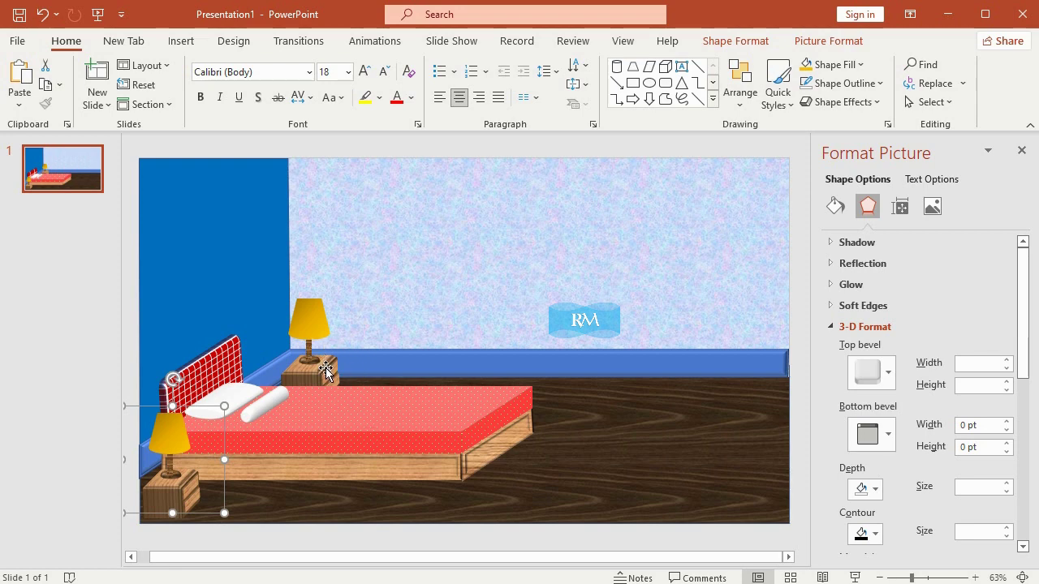
pyautogui.moveTo(325, 367); pyautogui.dragTo(333, 364)
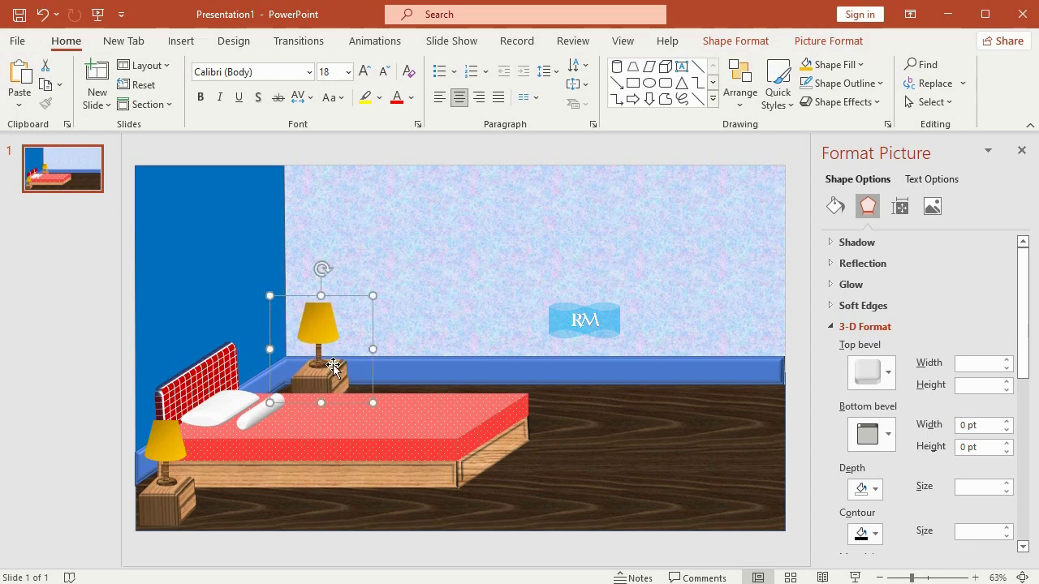
pyautogui.click(65, 406)
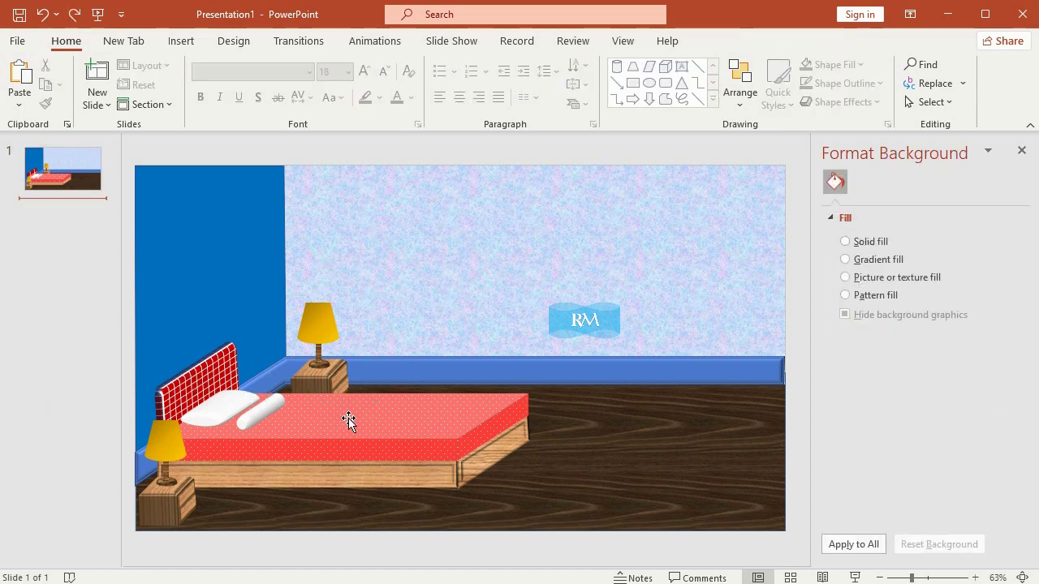
pyautogui.click(329, 367)
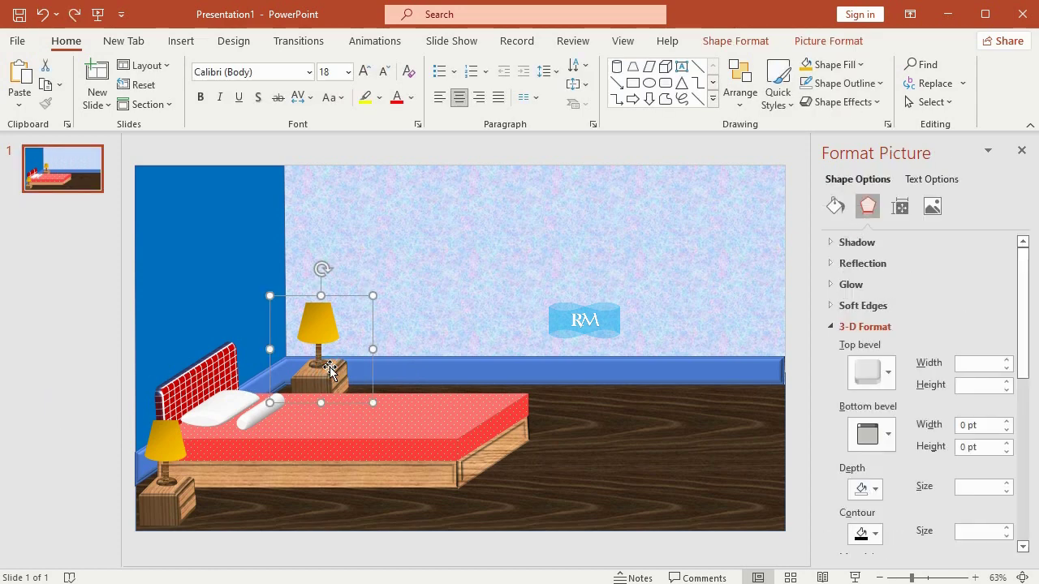
pyautogui.moveTo(330, 367); pyautogui.dragTo(305, 365)
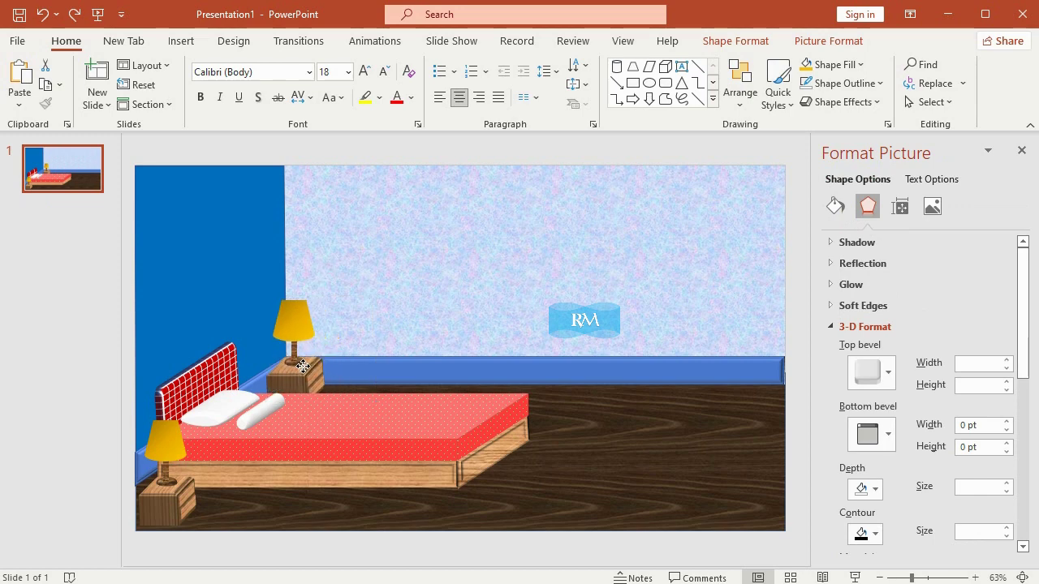
pyautogui.moveTo(303, 366); pyautogui.dragTo(303, 367)
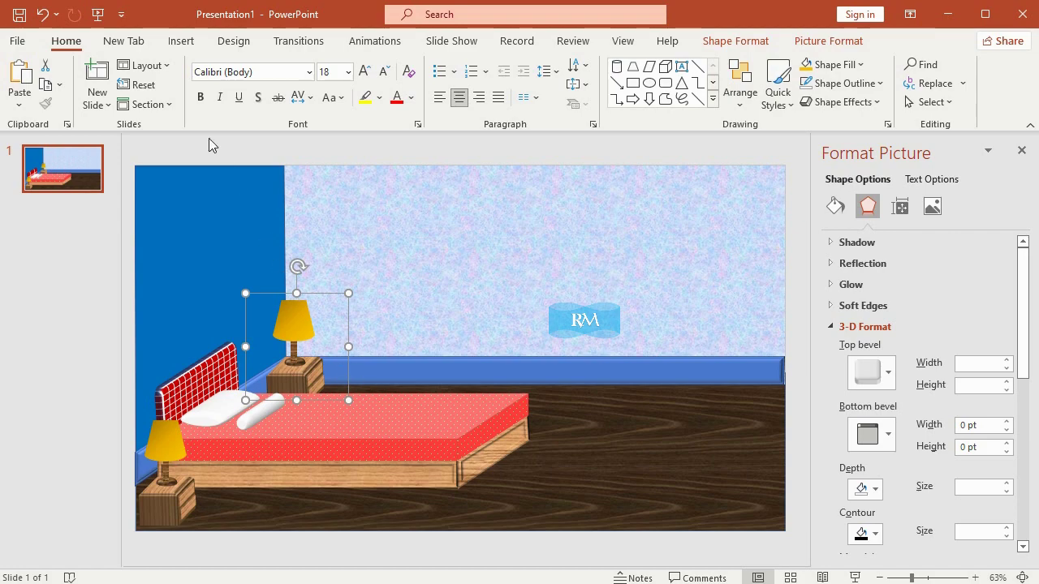
pyautogui.click(172, 42)
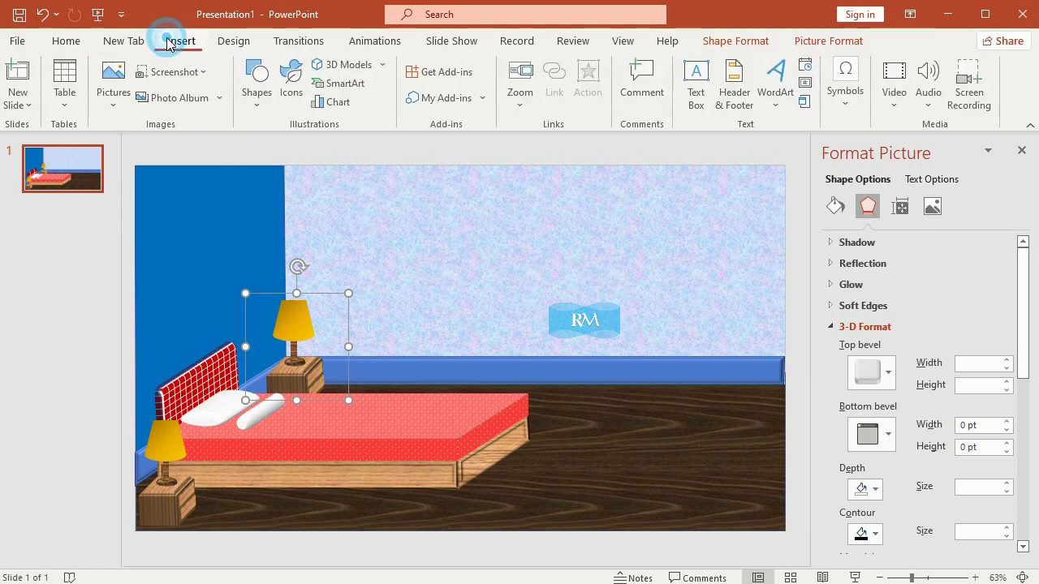
# Draw a cube 4.6" high by 3.24" wide, flatten its top face, and move it up-left
pyautogui.click(264, 105)
pyautogui.click(428, 322)
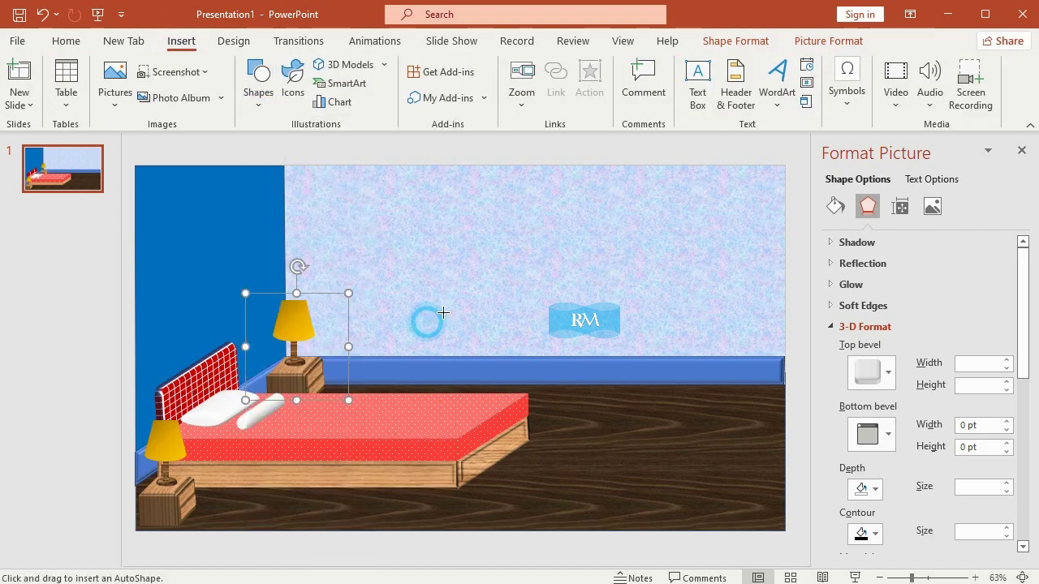
pyautogui.moveTo(581, 222); pyautogui.dragTo(643, 312)
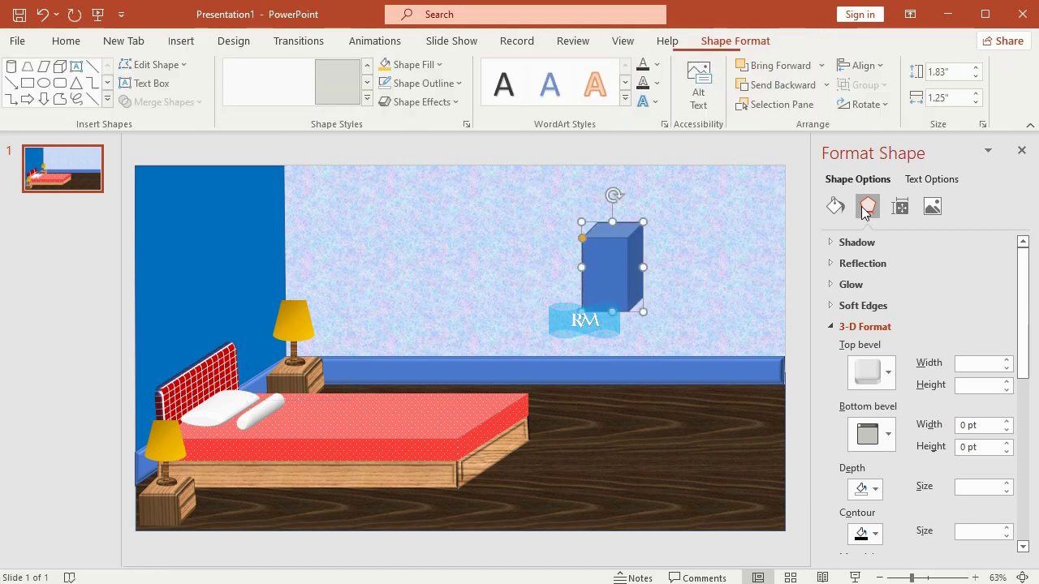
pyautogui.click(954, 73)
pyautogui.write('4.6')
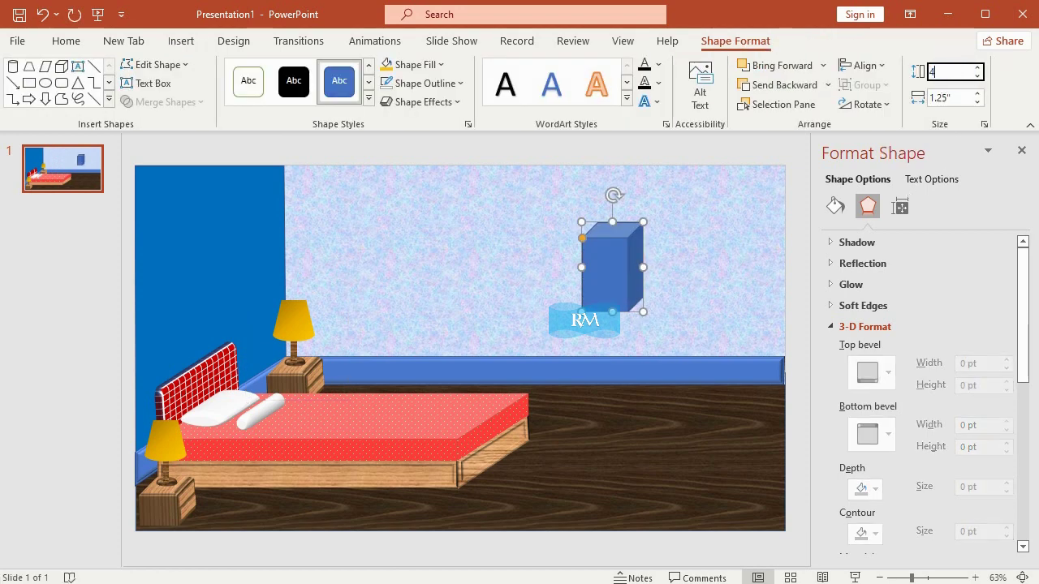
pyautogui.click(957, 97)
pyautogui.write('3.24')
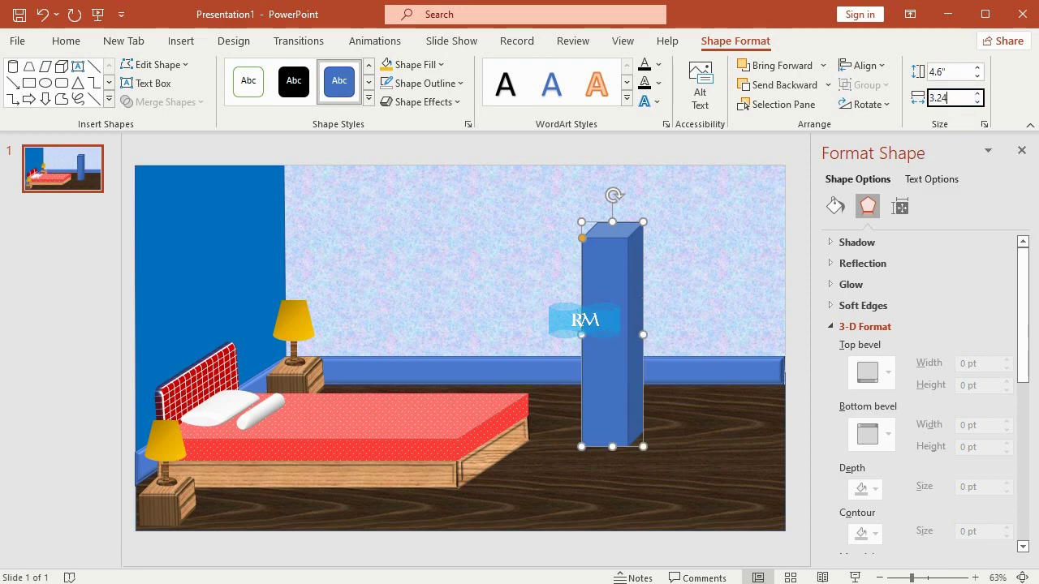
pyautogui.press('Return')
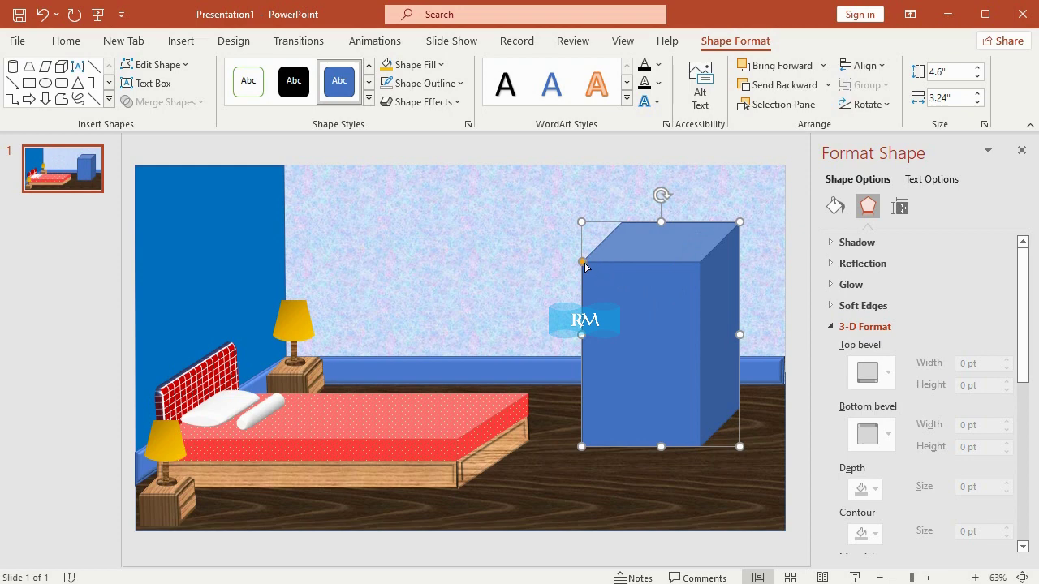
pyautogui.moveTo(584, 262); pyautogui.dragTo(601, 246)
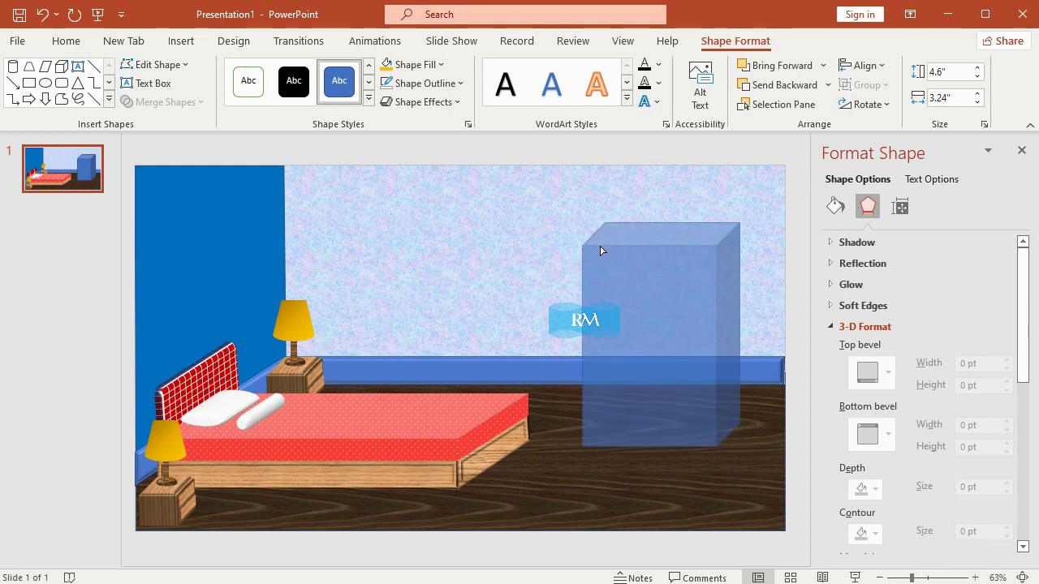
pyautogui.moveTo(673, 298)
pyautogui.mouseDown()
pyautogui.moveTo(662, 271)
pyautogui.moveTo(676, 274)
pyautogui.mouseUp()
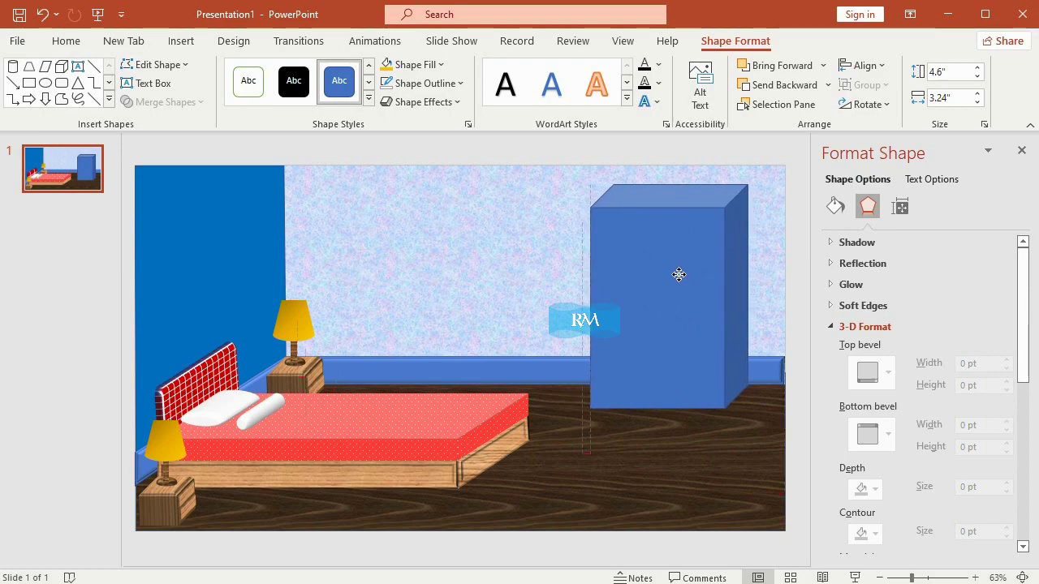
# Fill the cube with a light wood texture instead of dark wood, and remove its outline
pyautogui.click(412, 65)
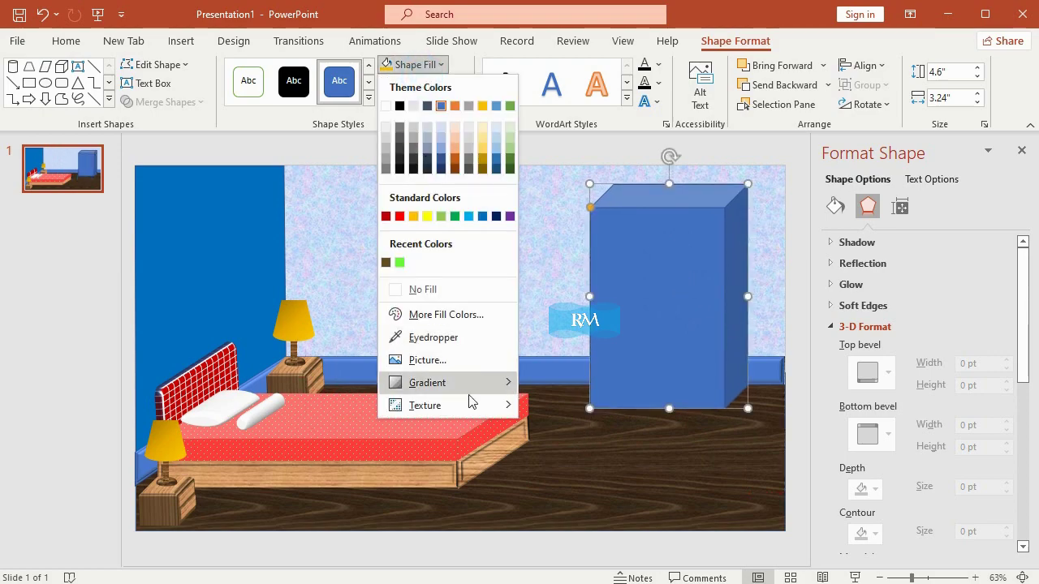
pyautogui.moveTo(476, 408)
pyautogui.click(750, 492)
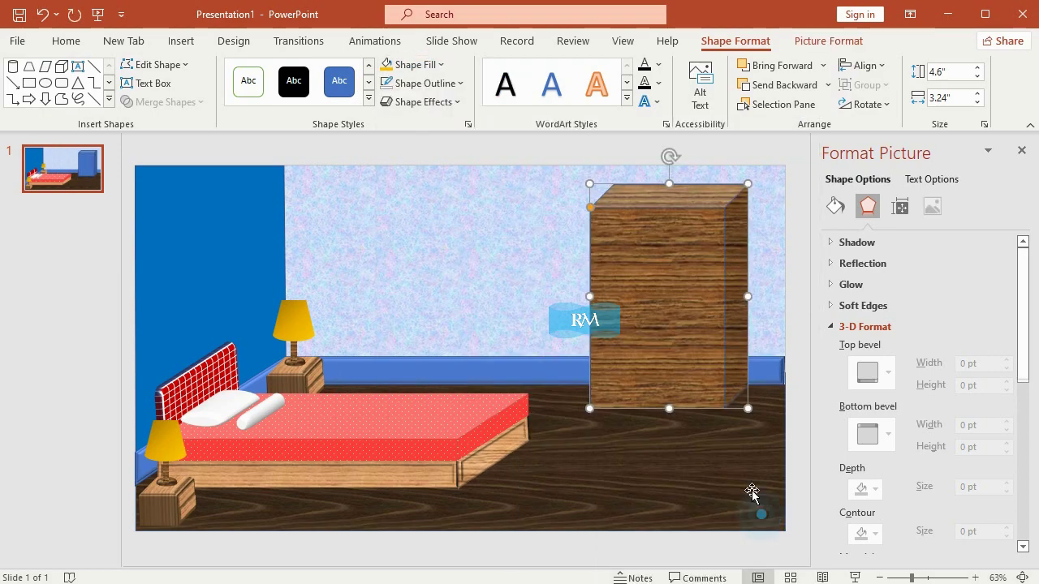
pyautogui.click(414, 67)
pyautogui.moveTo(454, 409)
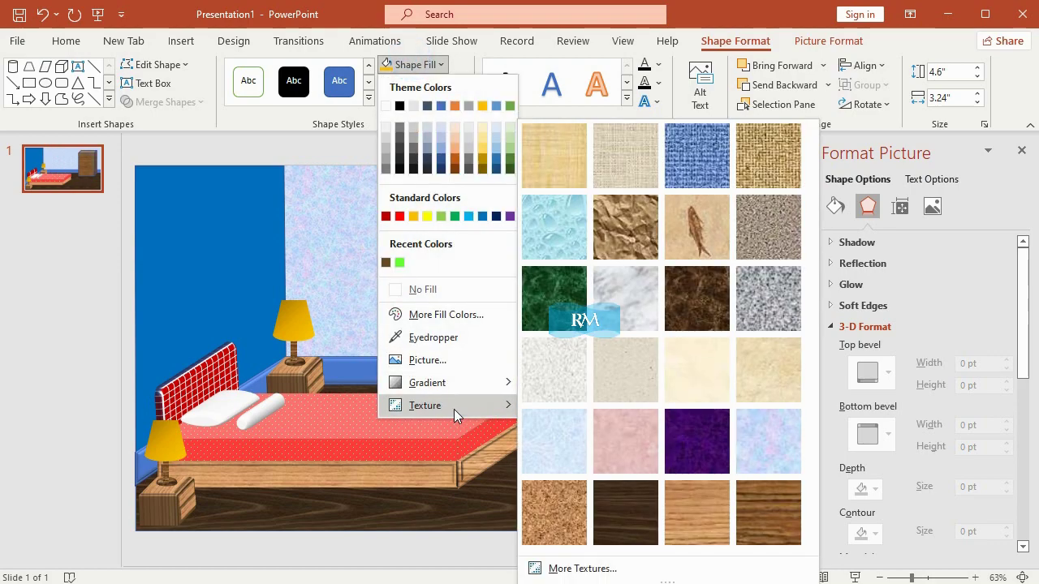
pyautogui.click(701, 509)
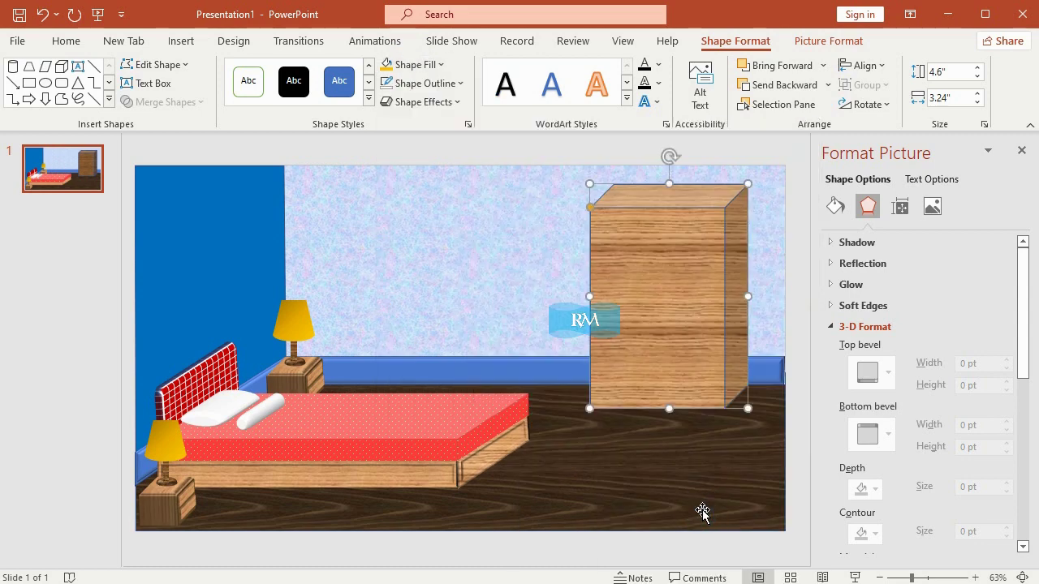
pyautogui.click(440, 85)
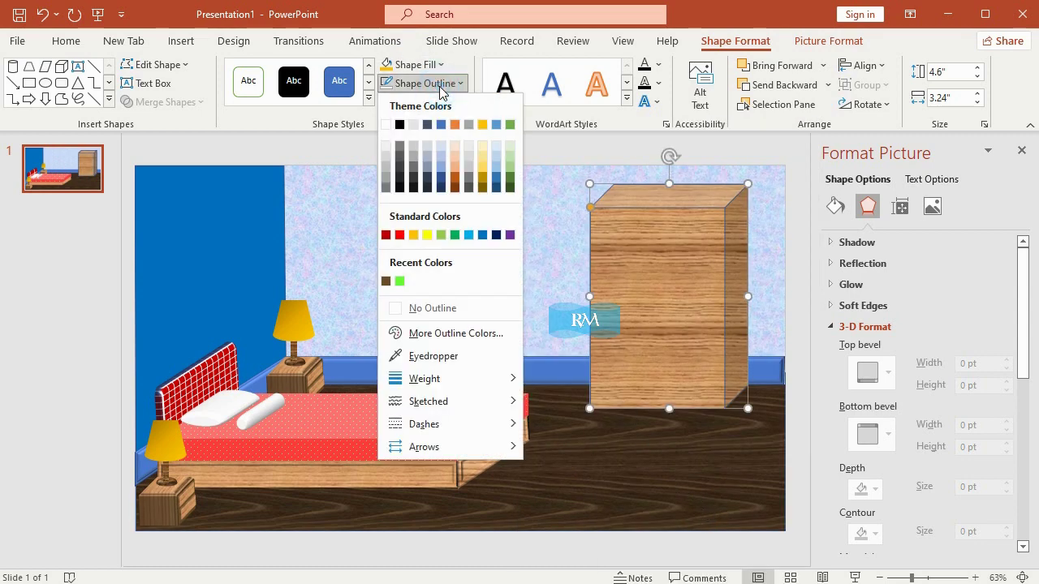
pyautogui.click(448, 308)
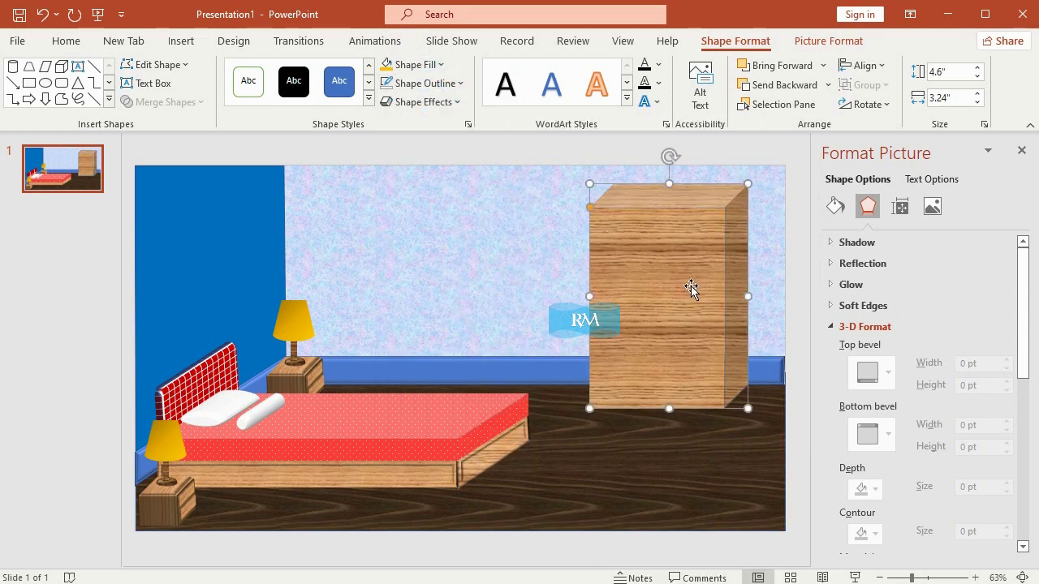
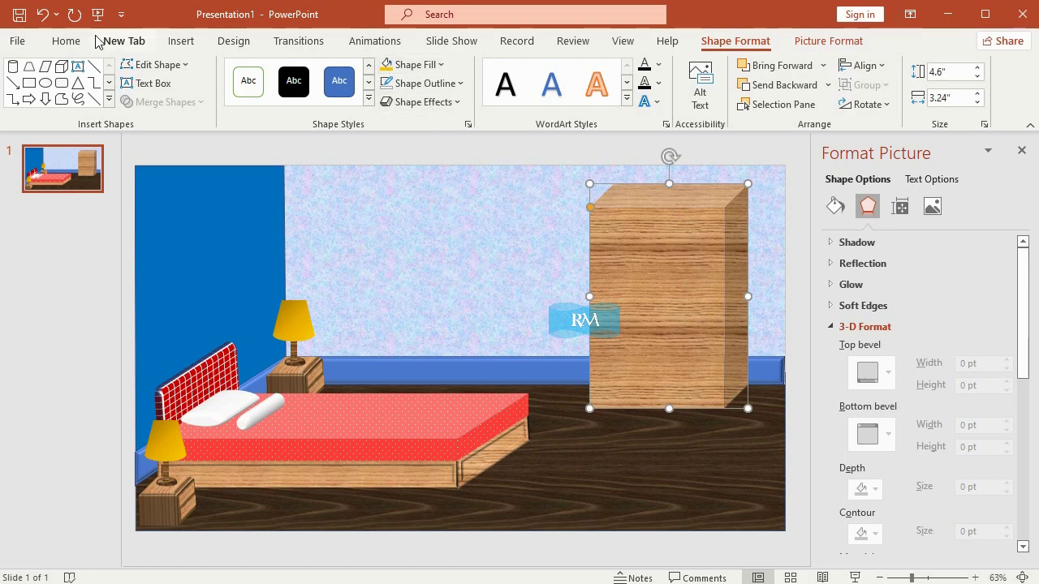
# Draw a rectangle 4.19" tall and 1.4" wide beside the wardrobe
pyautogui.click(180, 41)
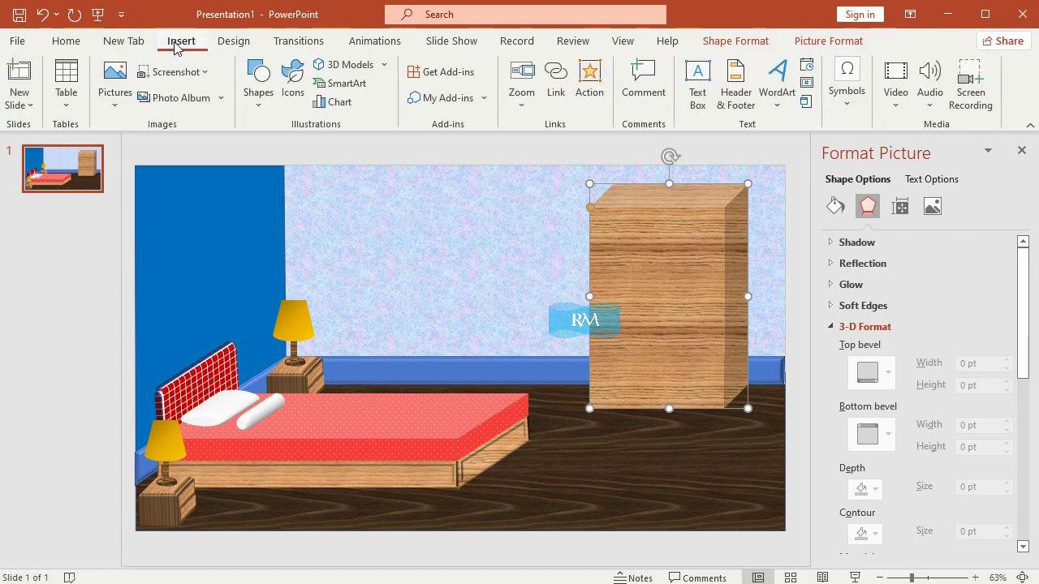
pyautogui.click(258, 104)
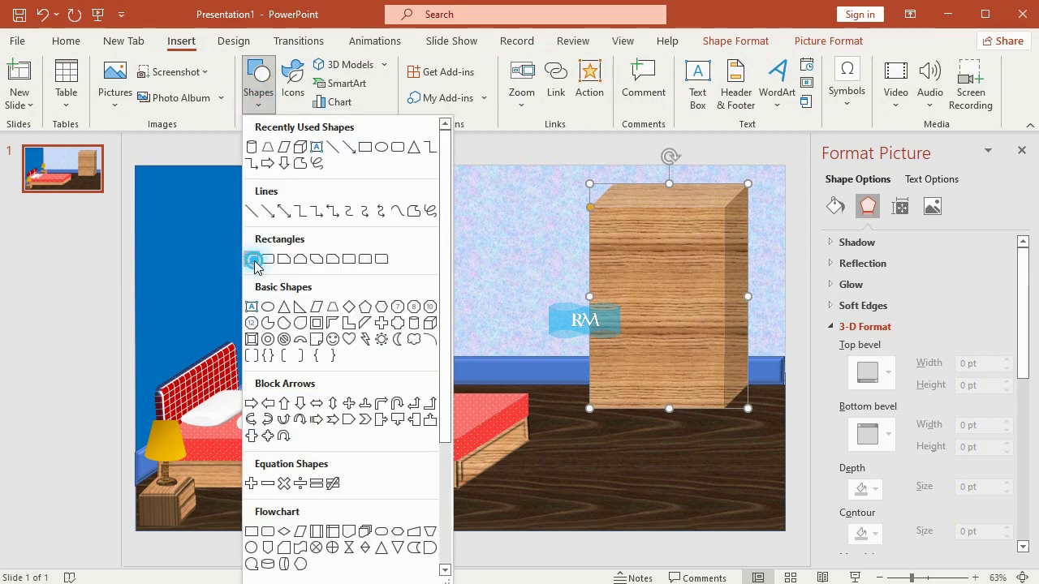
pyautogui.click(252, 259)
pyautogui.moveTo(490, 210); pyautogui.dragTo(546, 300)
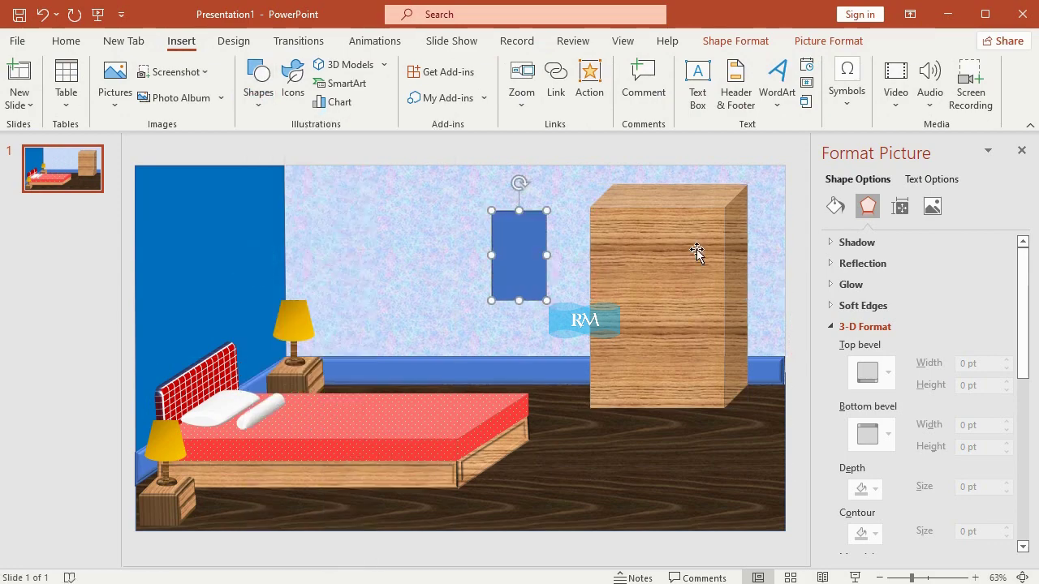
pyautogui.click(958, 72)
pyautogui.write('4.19')
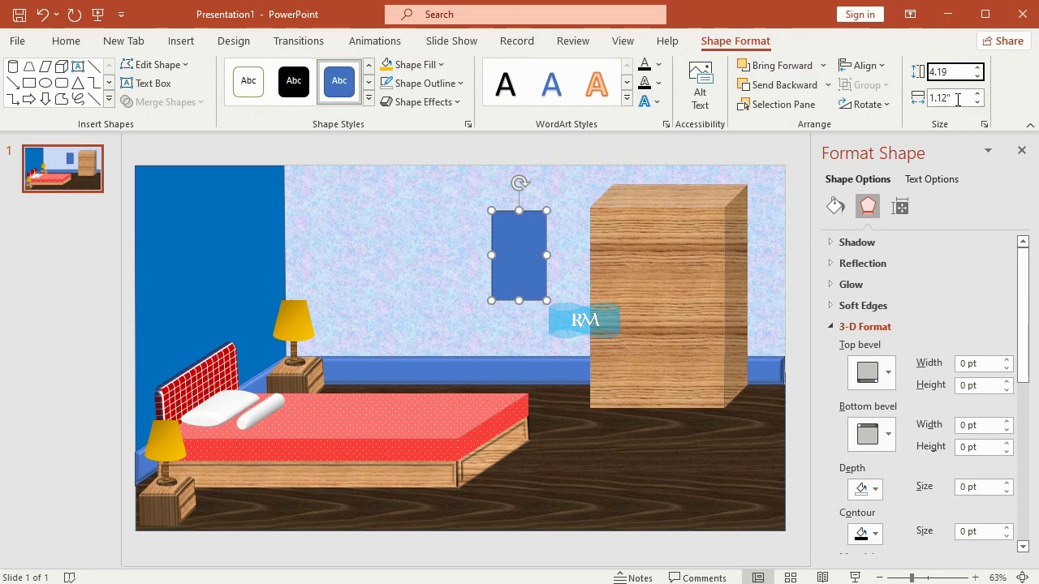
pyautogui.click(958, 99)
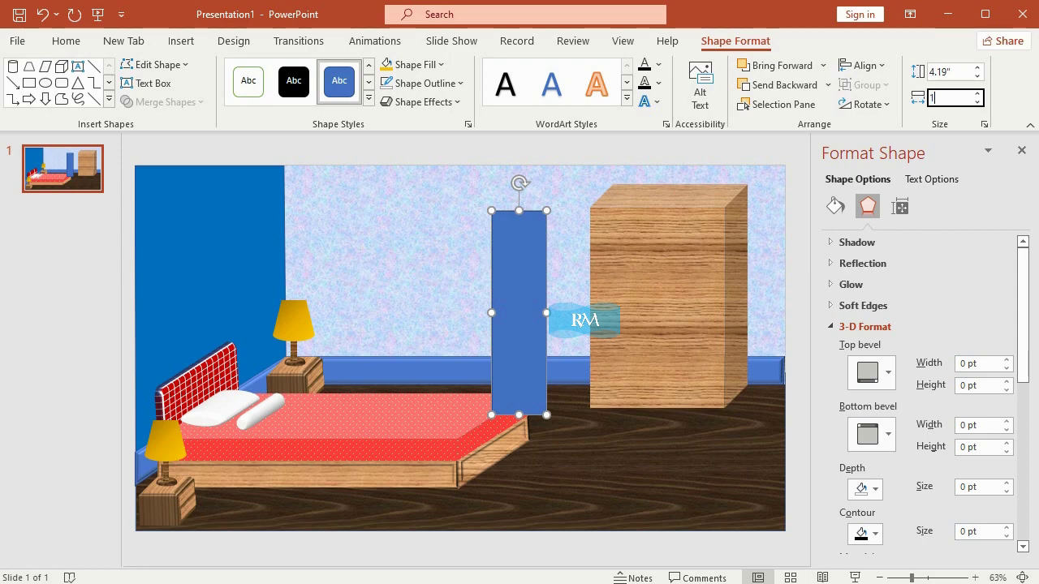
pyautogui.write('.4')
pyautogui.press('Return')
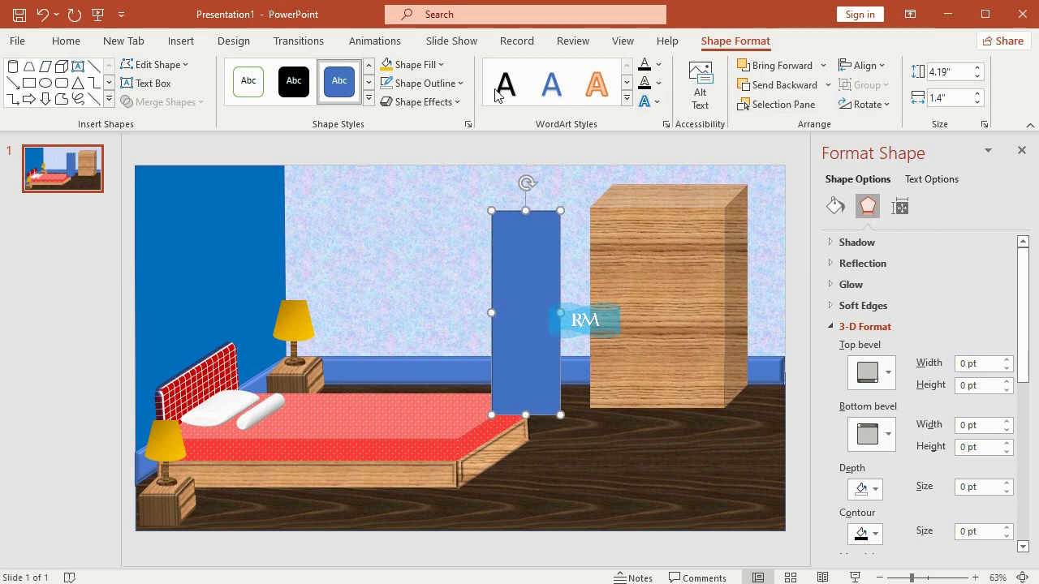
# Fill the rectangle with a wood texture and remove its outline
pyautogui.click(414, 64)
pyautogui.moveTo(478, 403)
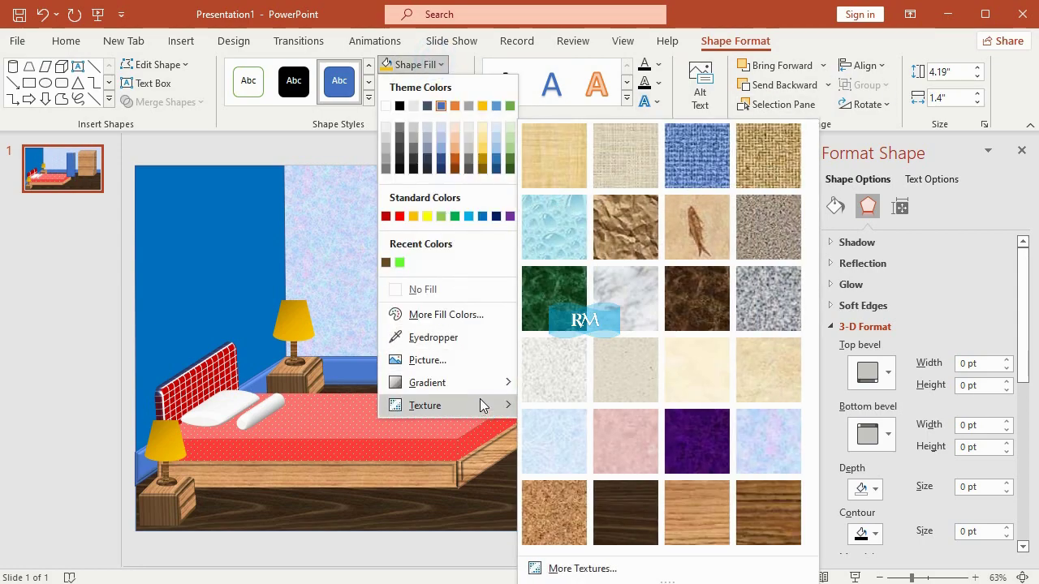
pyautogui.click(705, 529)
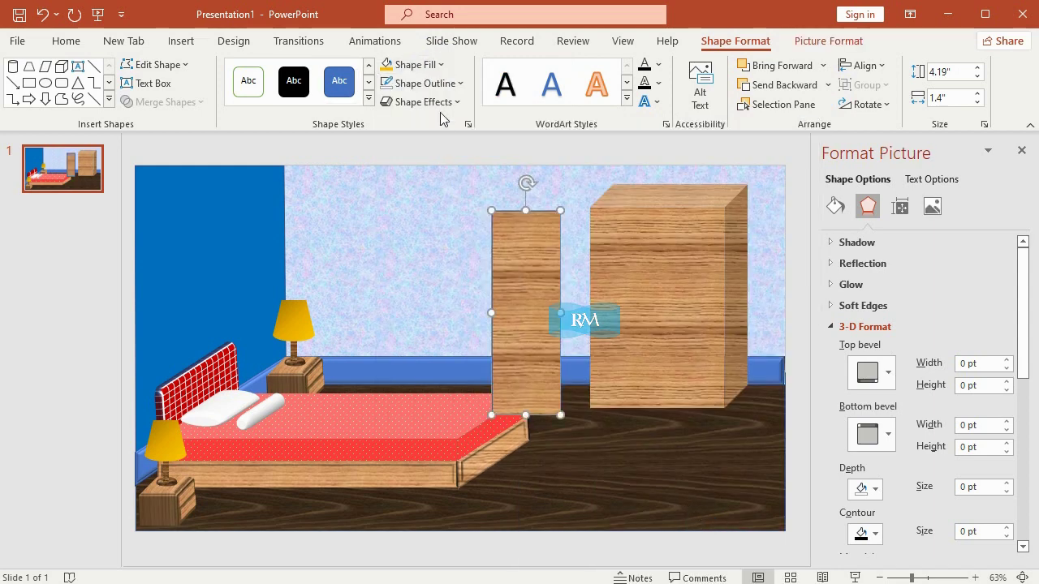
pyautogui.click(442, 83)
pyautogui.click(439, 303)
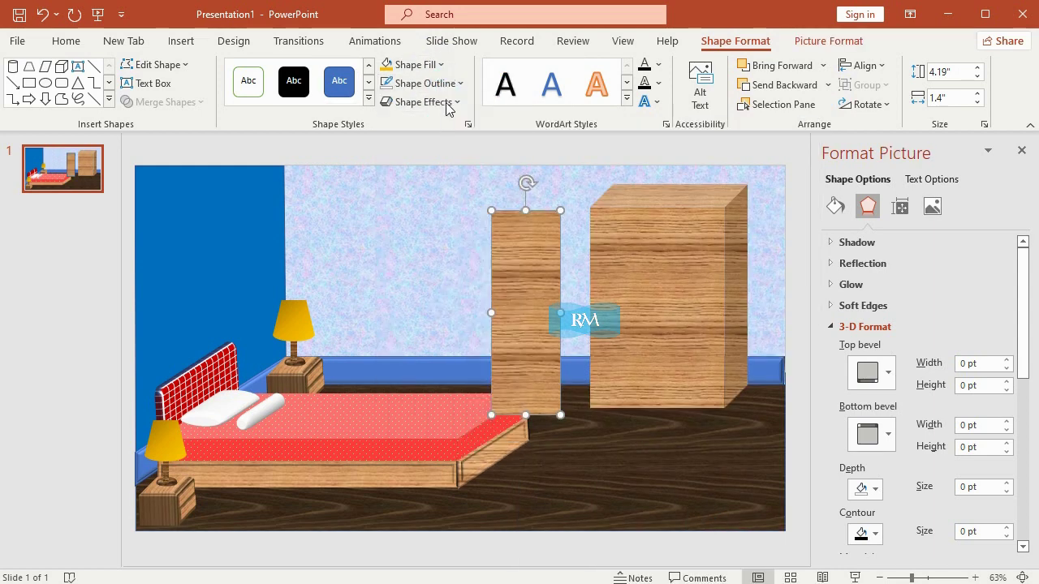
# Give the panel a top bevel and move it onto the wardrobe's left front
pyautogui.click(449, 104)
pyautogui.moveTo(479, 333)
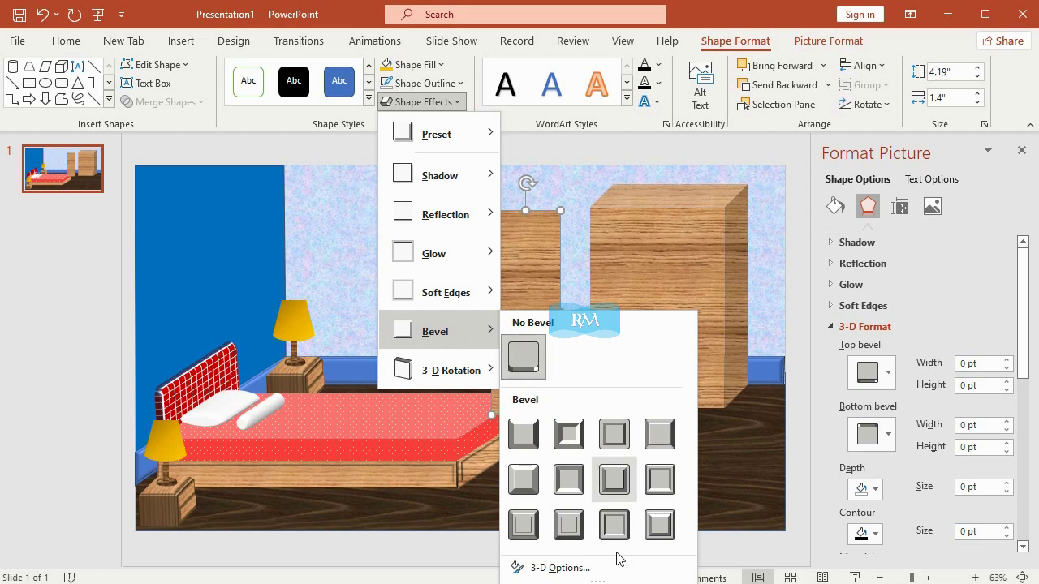
pyautogui.click(582, 567)
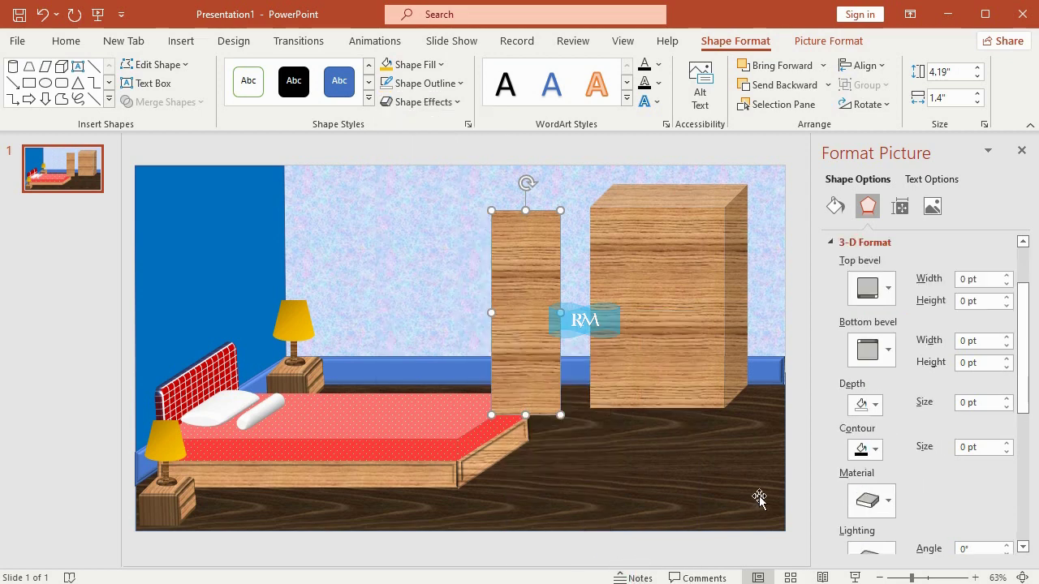
pyautogui.click(873, 288)
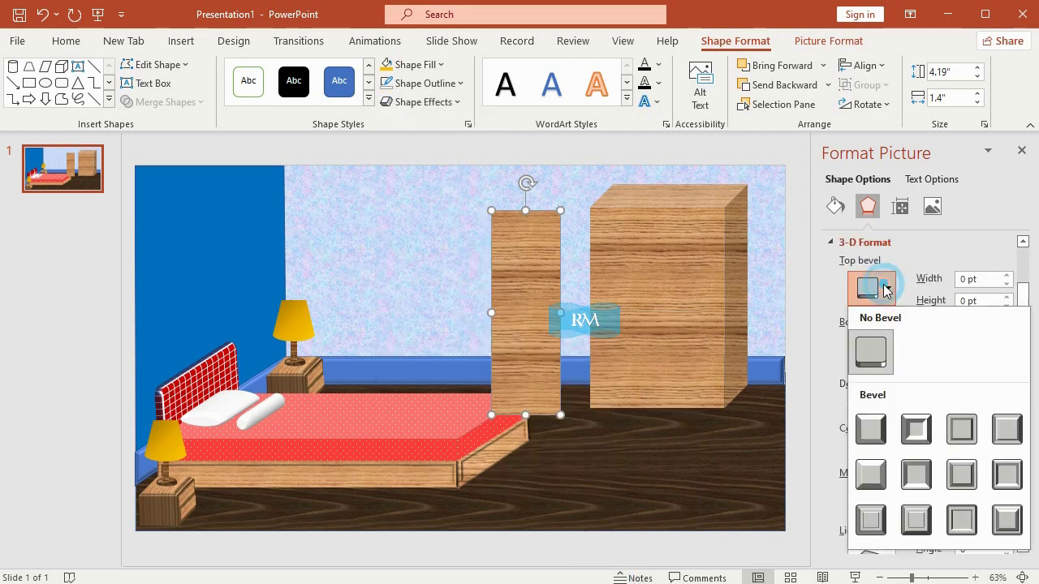
pyautogui.click(961, 473)
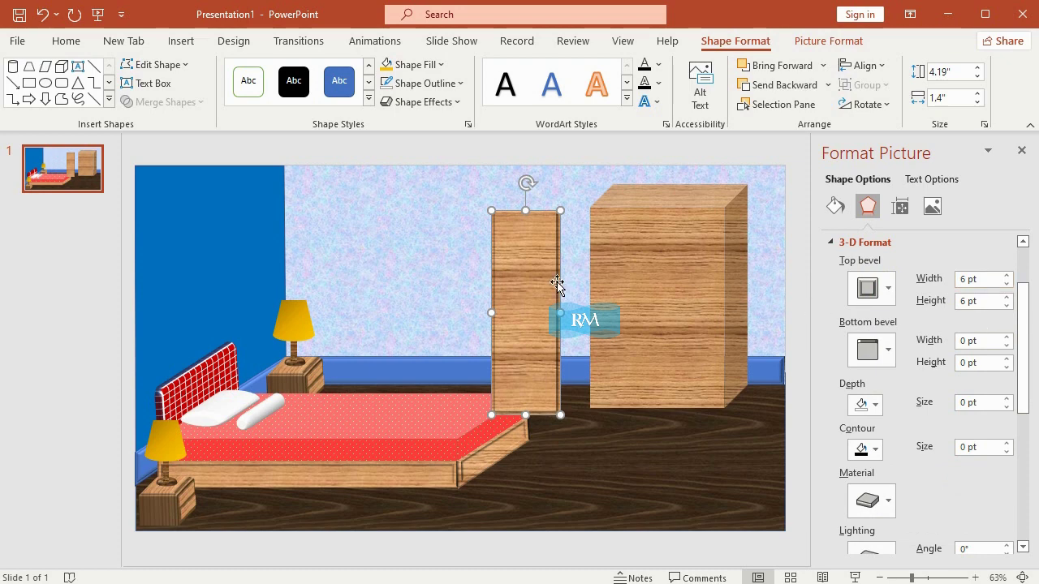
pyautogui.moveTo(557, 284); pyautogui.dragTo(621, 263)
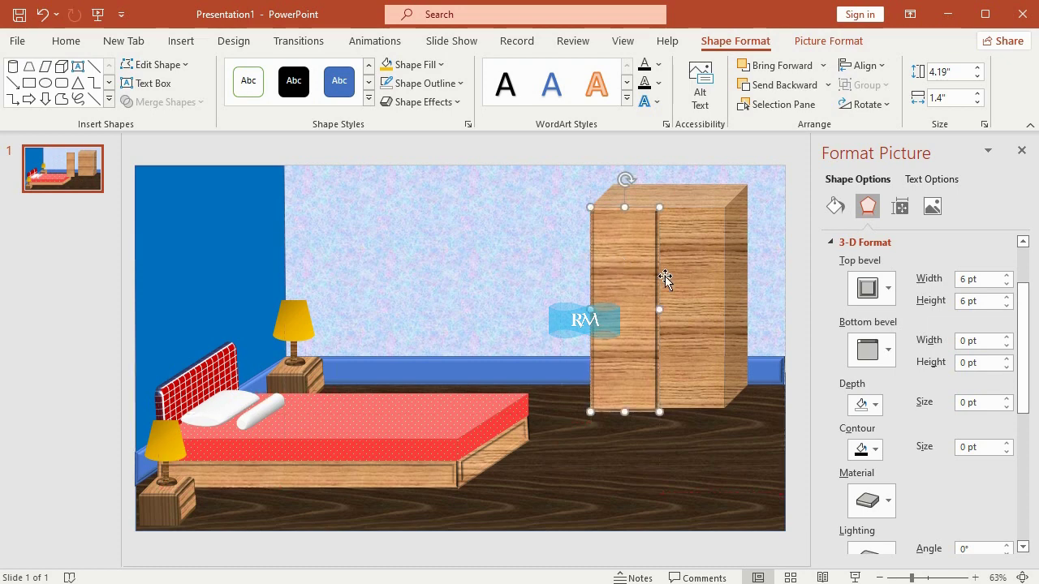
# Duplicate the wood door panel onto the wardrobe's right half, then deselect everything
pyautogui.click(699, 231)
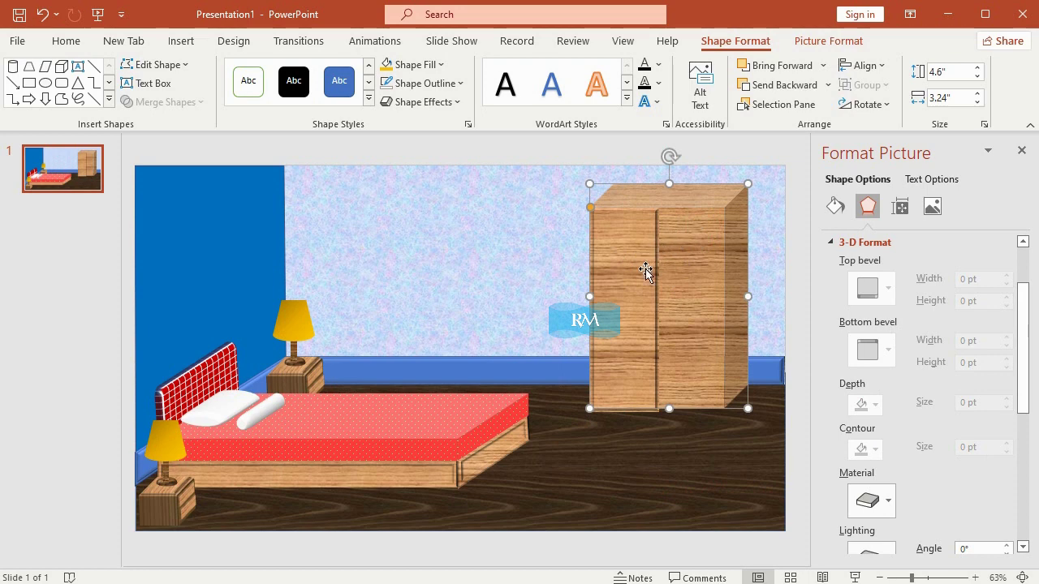
pyautogui.click(646, 333)
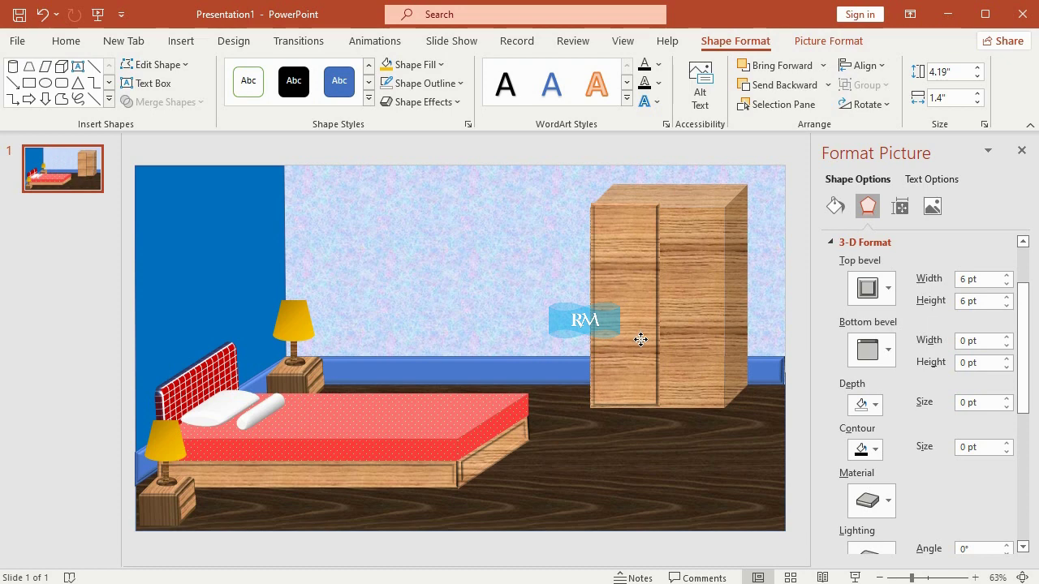
pyautogui.click(699, 243)
pyautogui.click(592, 206)
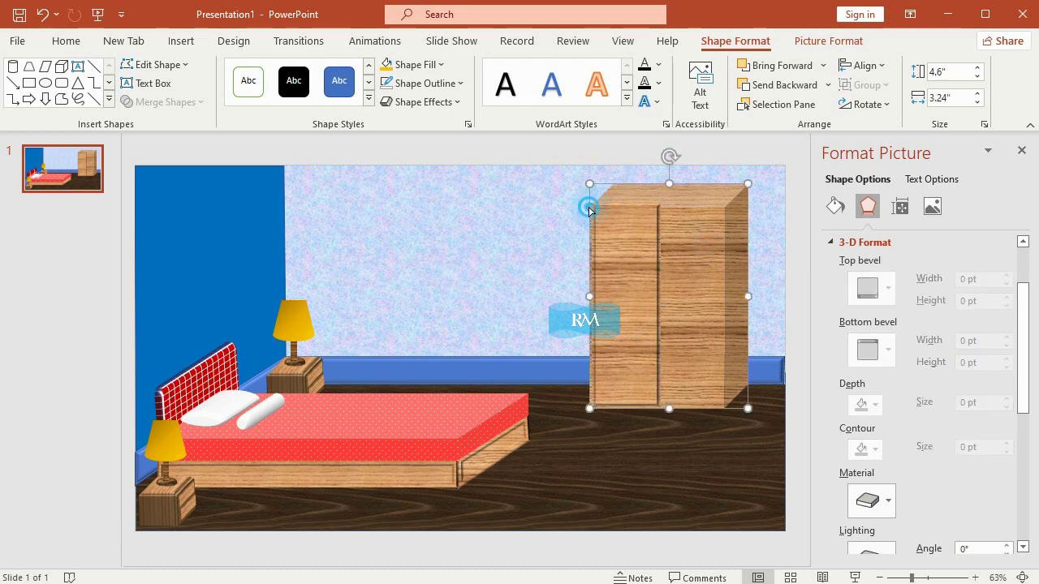
pyautogui.click(626, 259)
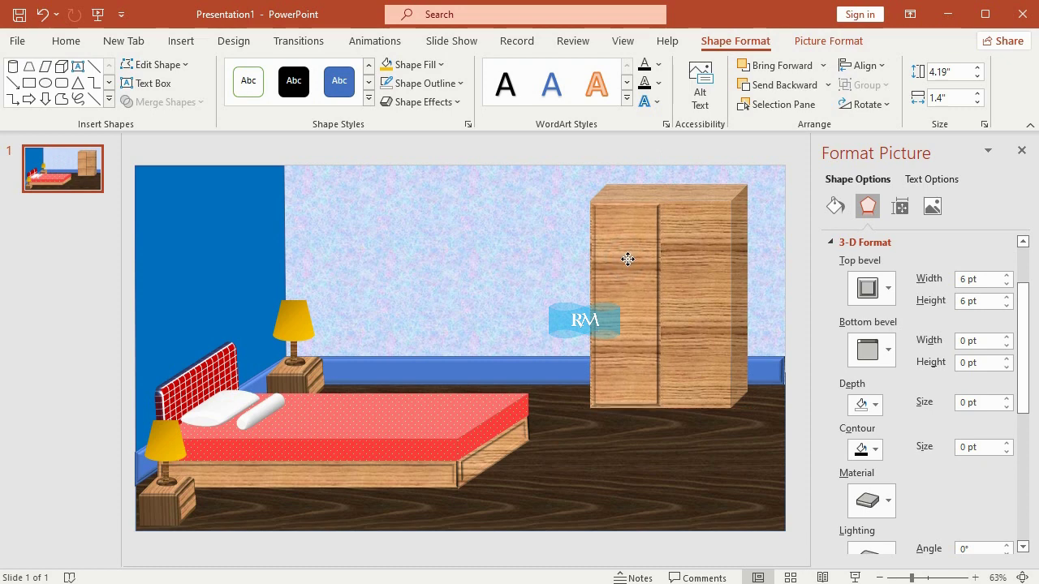
pyautogui.click(71, 45)
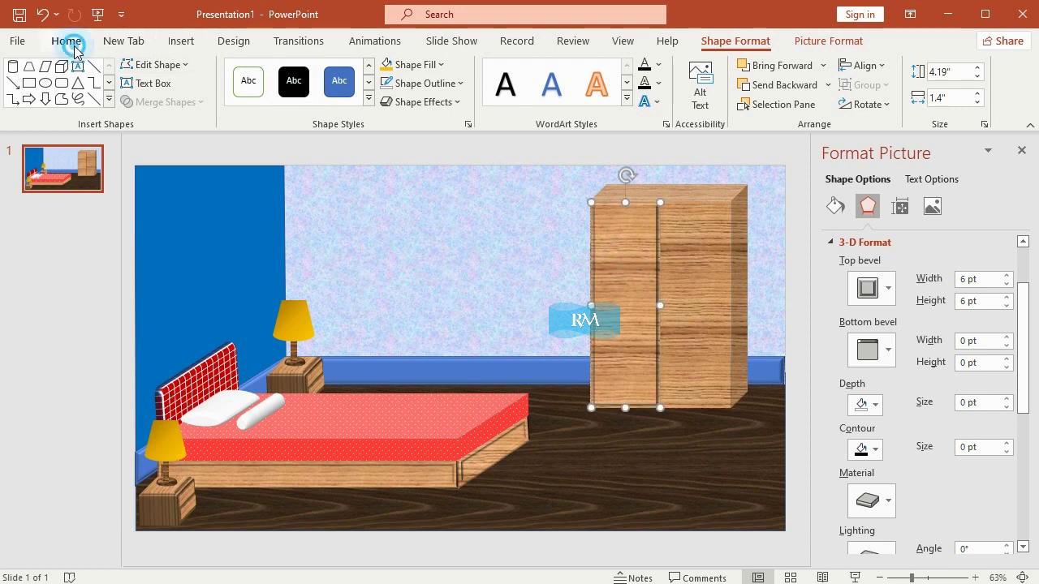
pyautogui.click(19, 79)
pyautogui.moveTo(636, 342); pyautogui.dragTo(700, 337)
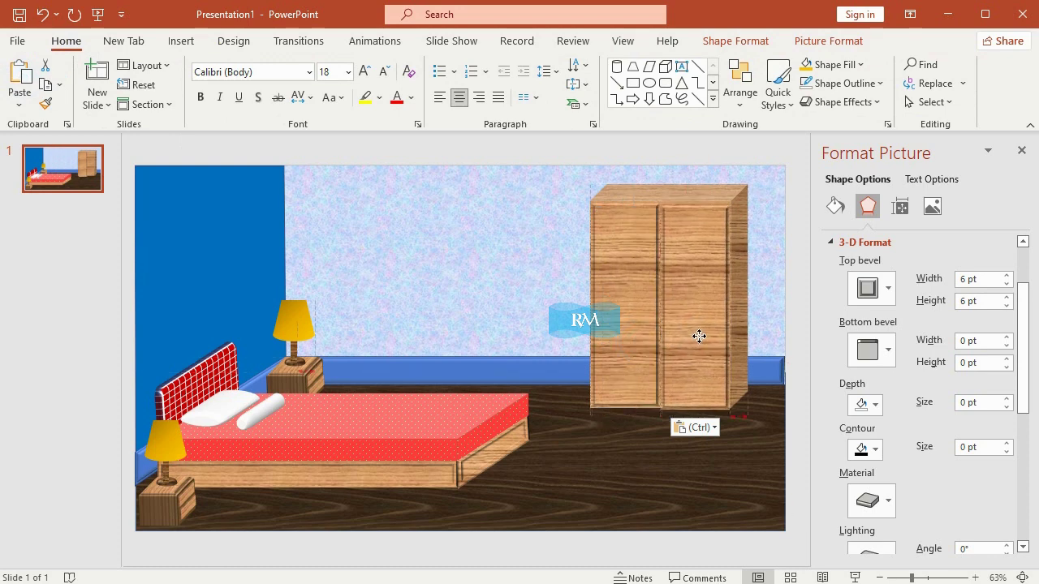
pyautogui.click(699, 335)
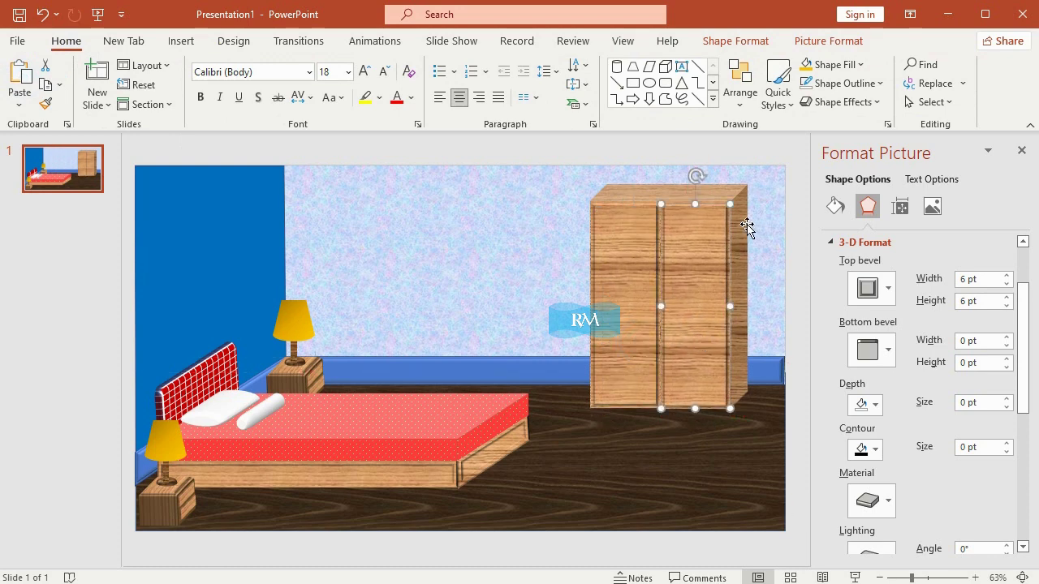
pyautogui.click(728, 159)
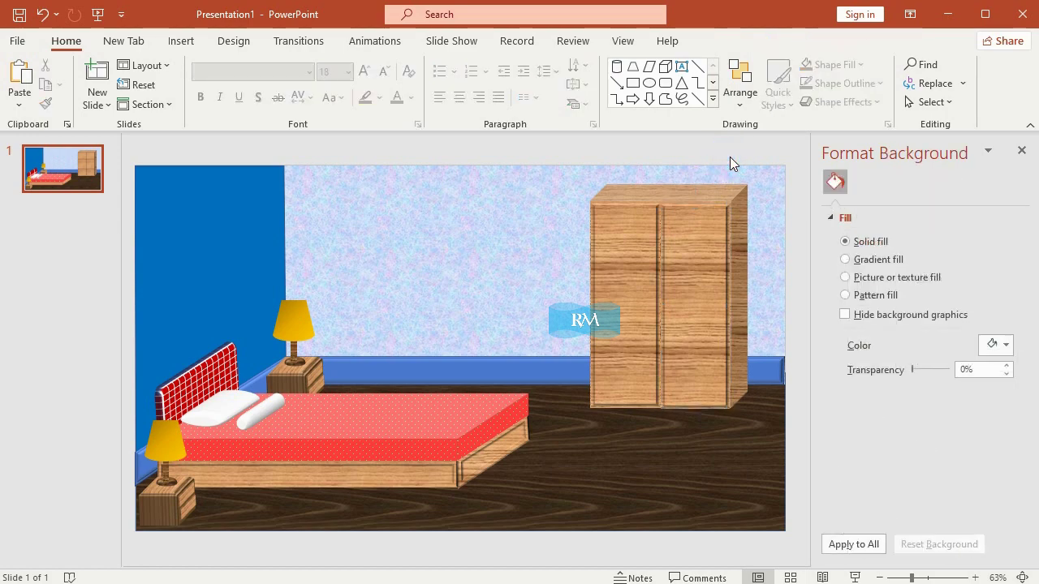
# Draw a small oval on the wardrobe door and size it to 0.2" by 0.2"
pyautogui.click(177, 40)
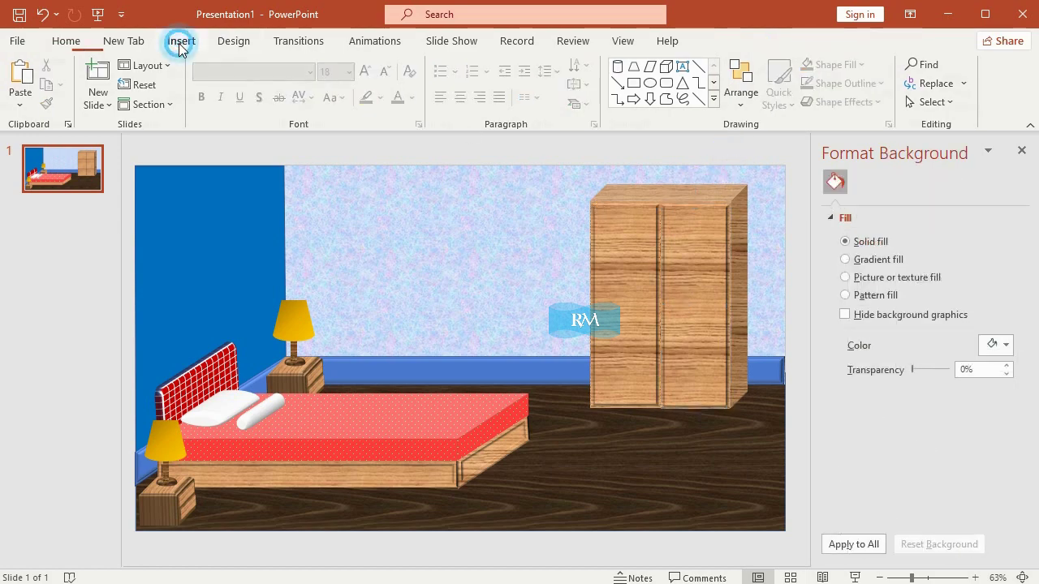
pyautogui.click(258, 105)
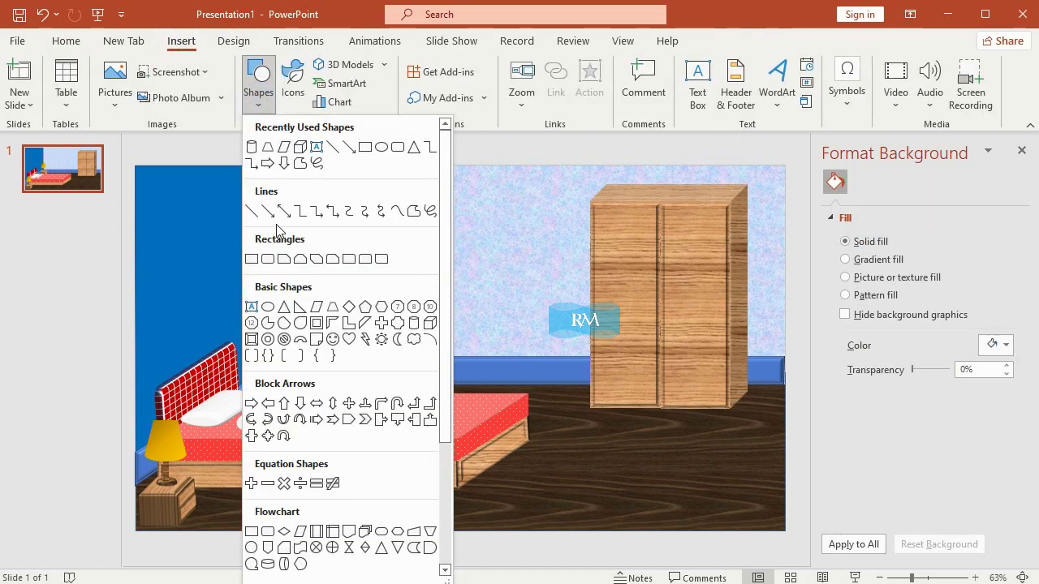
pyautogui.click(267, 304)
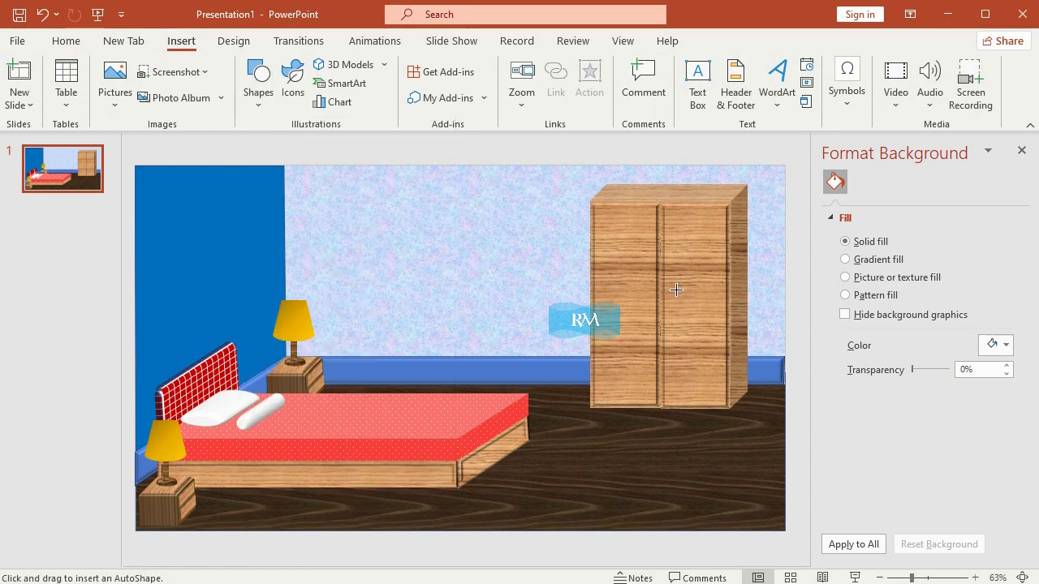
pyautogui.moveTo(686, 305); pyautogui.dragTo(692, 312)
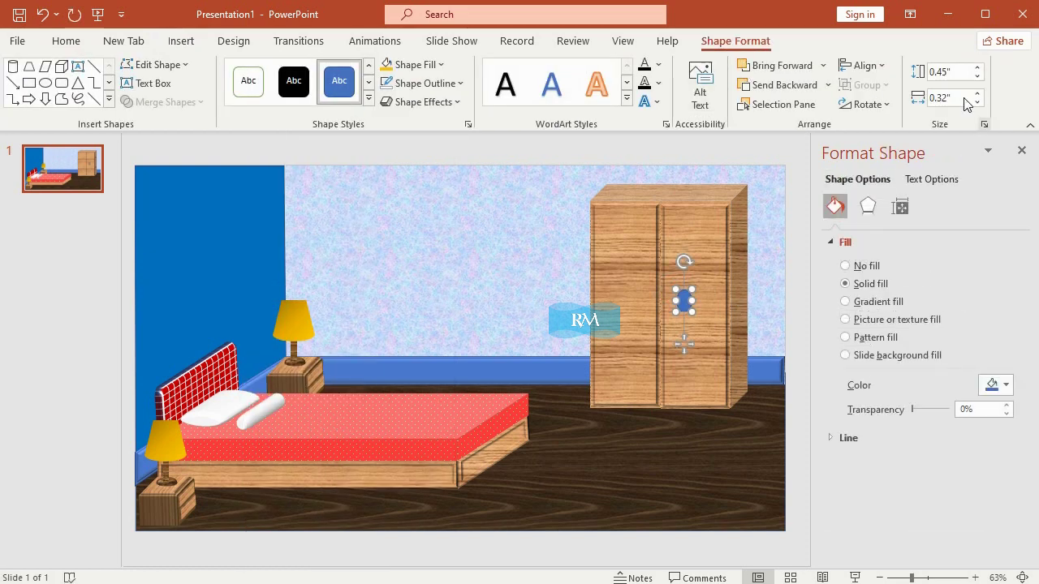
pyautogui.click(939, 71)
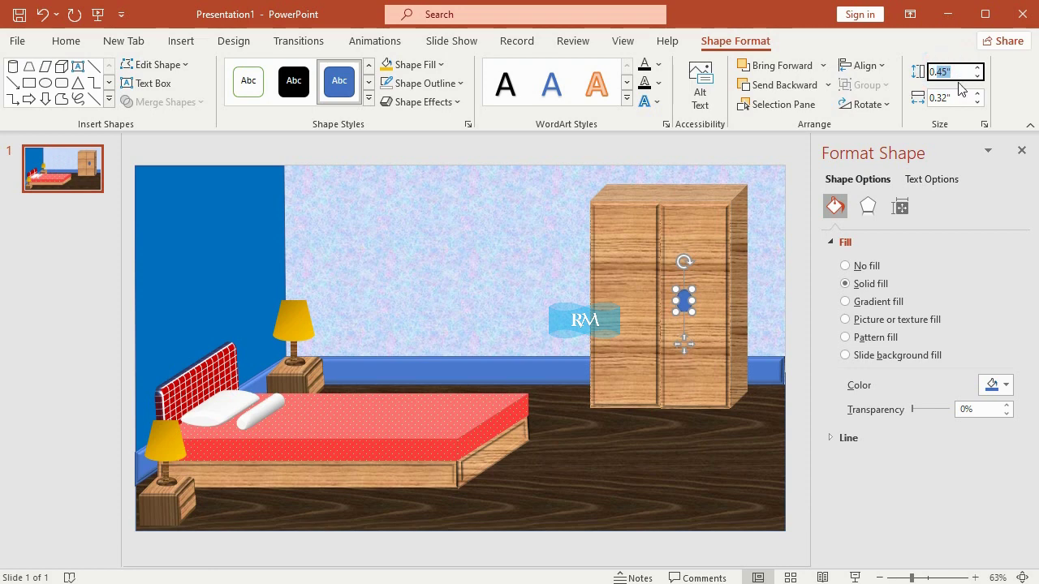
pyautogui.click(950, 97)
pyautogui.click(939, 97)
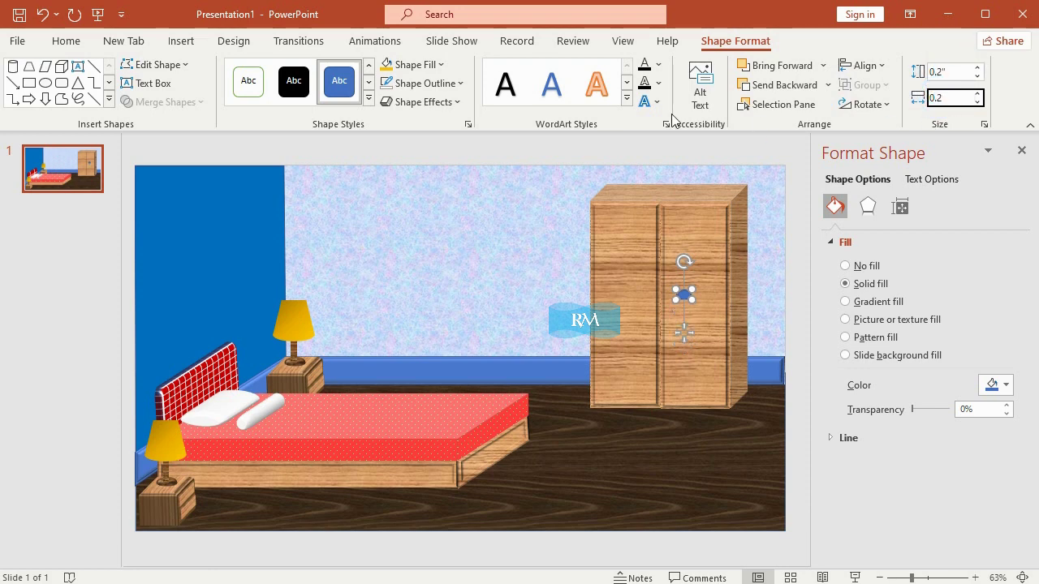
pyautogui.hotkey('shift', 'Tab')
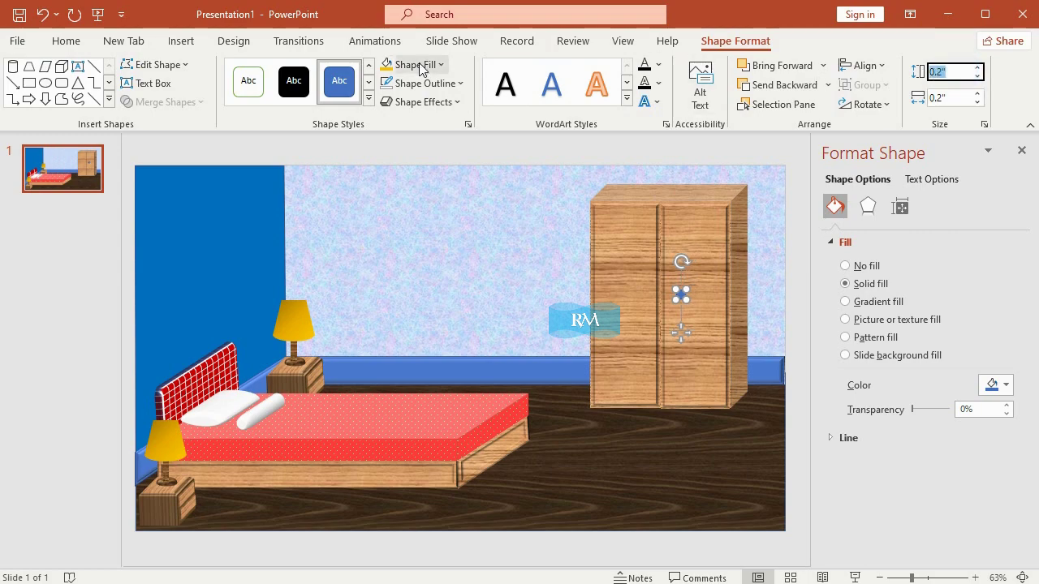
# Fill the knob with a wood texture, leaving its outline unchanged
pyautogui.click(421, 70)
pyautogui.moveTo(487, 406)
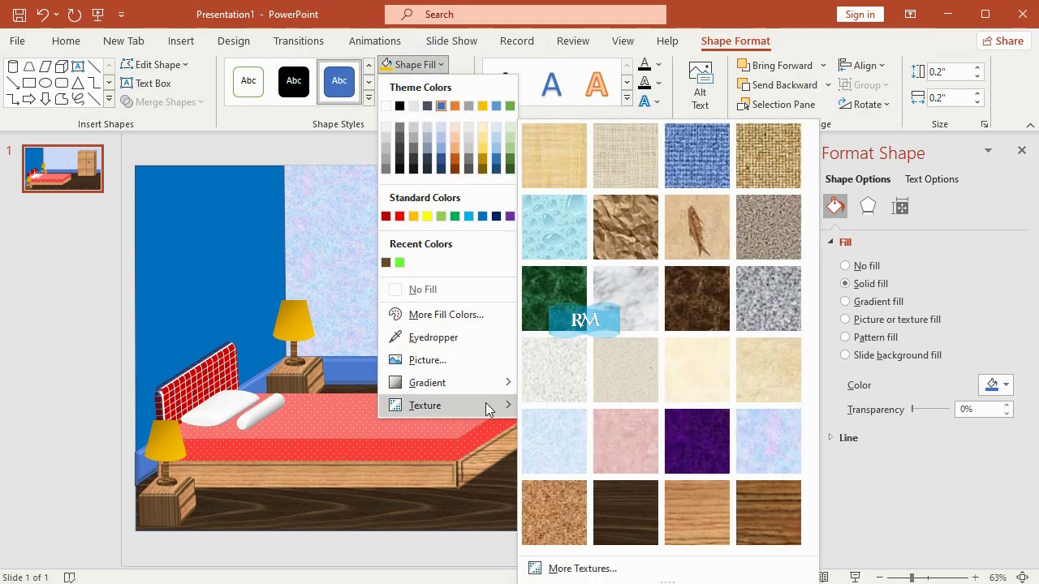
pyautogui.click(686, 500)
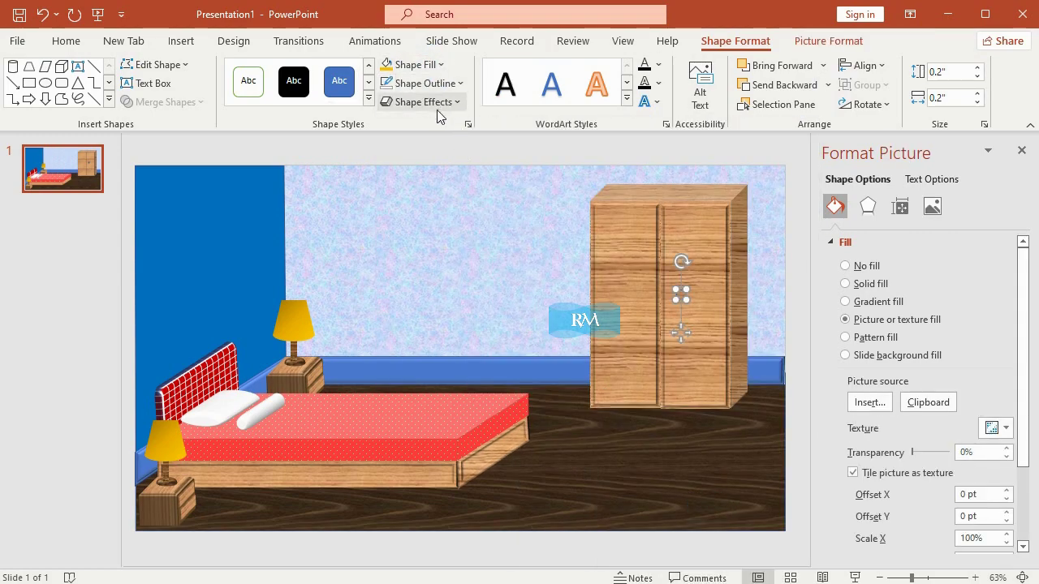
pyautogui.click(430, 83)
pyautogui.click(441, 301)
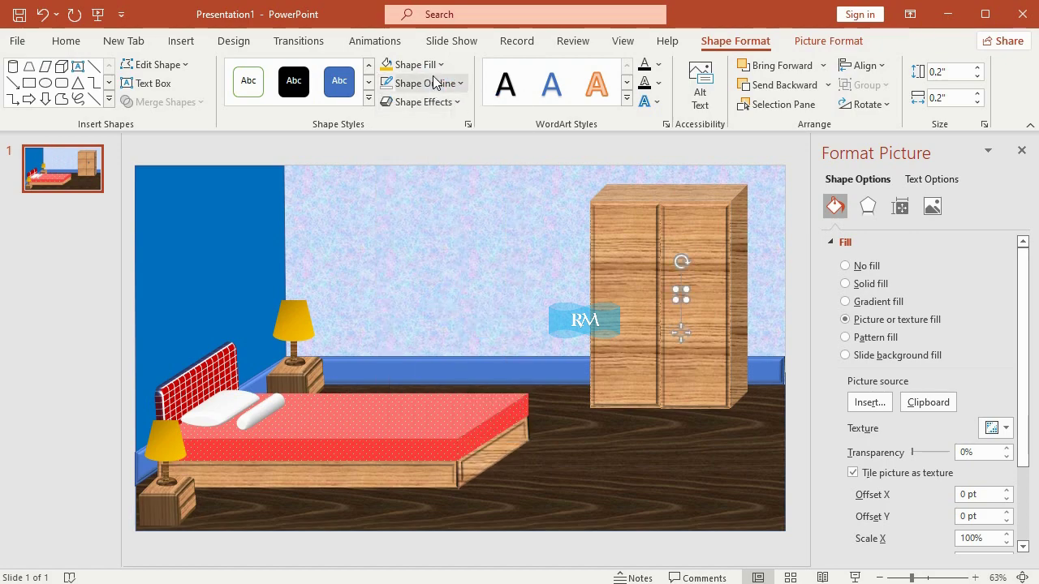
# Give the knob a top bevel 12 pt wide and 4 pt high
pyautogui.click(424, 101)
pyautogui.moveTo(455, 329)
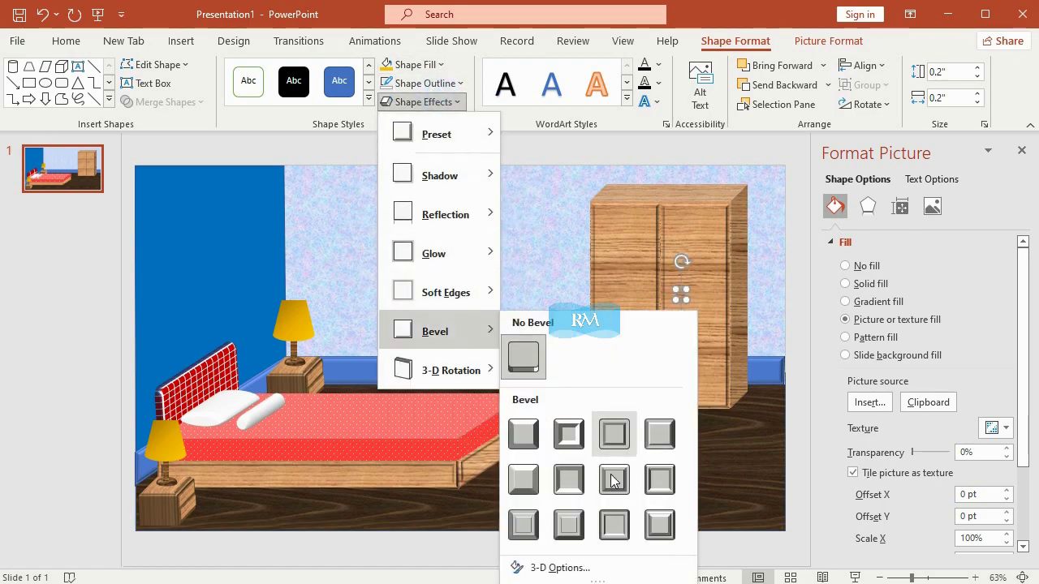
pyautogui.click(590, 568)
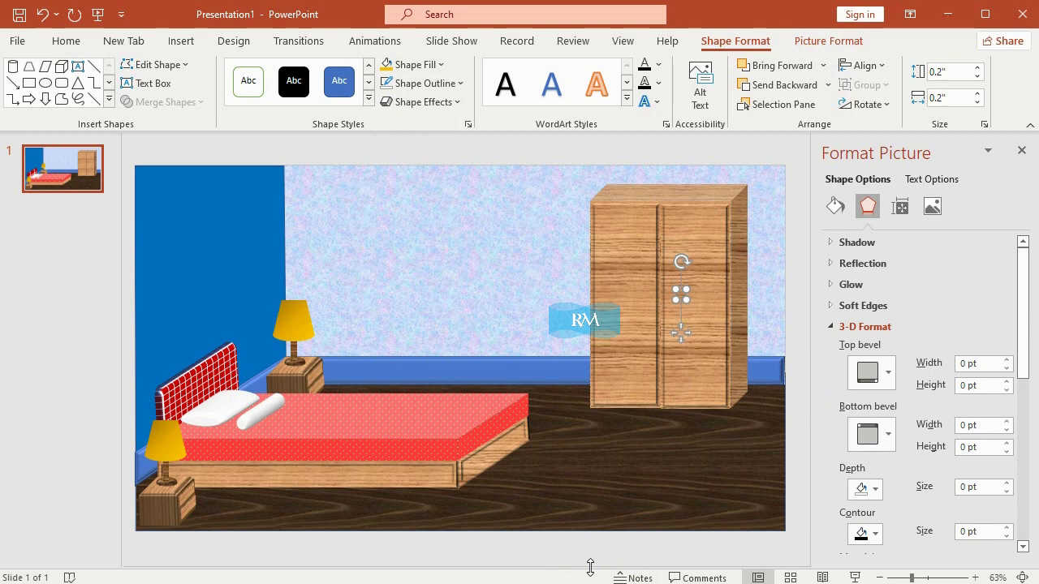
pyautogui.click(887, 371)
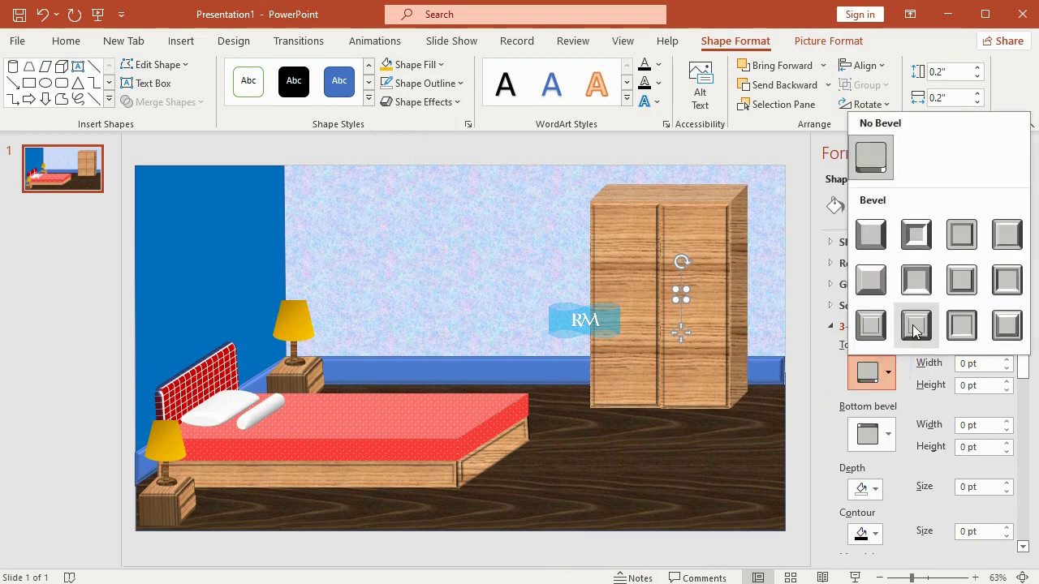
pyautogui.click(931, 281)
pyautogui.click(966, 384)
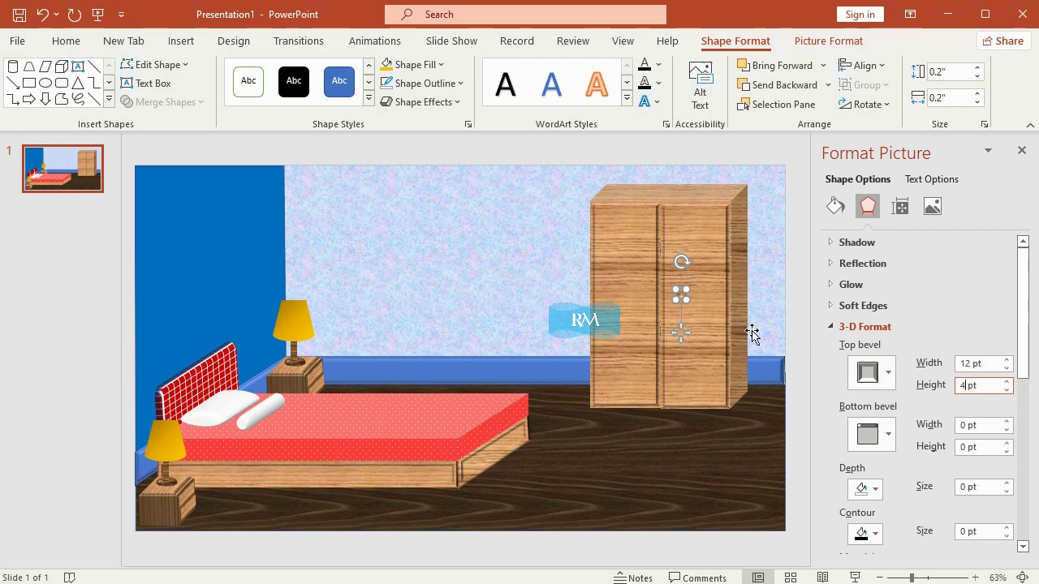
pyautogui.click(714, 160)
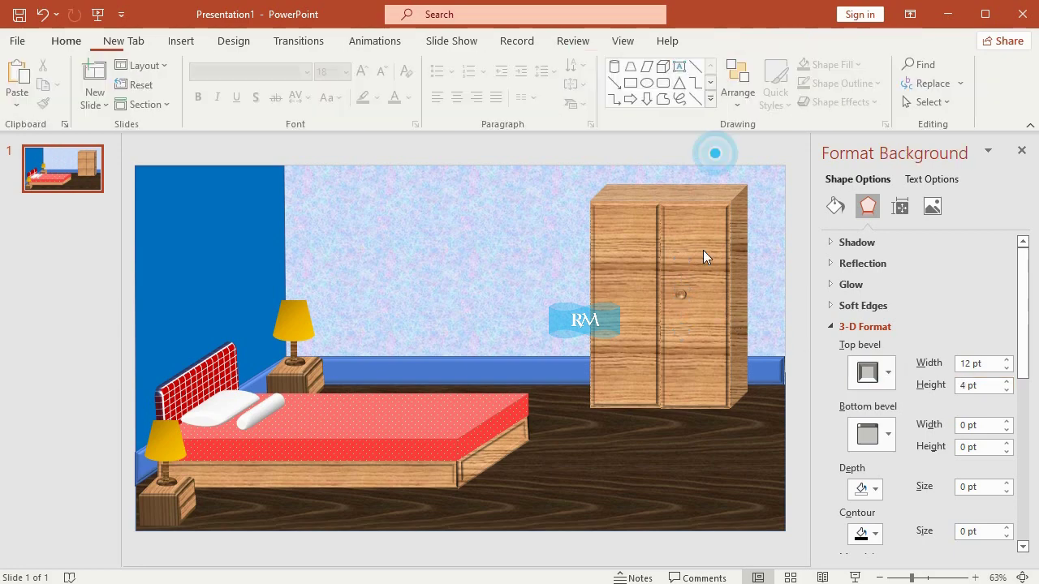
# Paste a copy of the knob, nudge it onto the left door, and close the pane
pyautogui.click(681, 294)
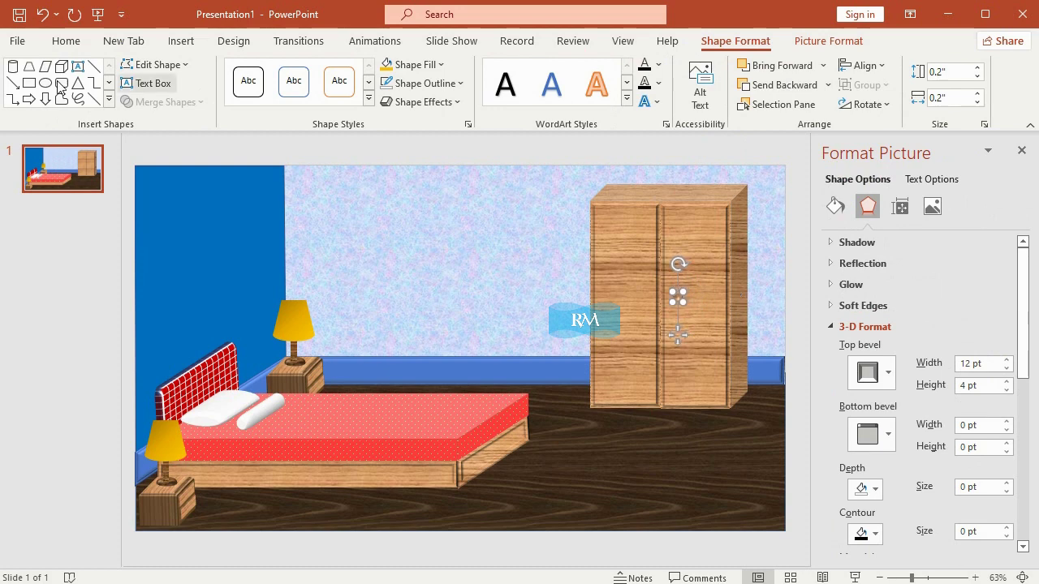
pyautogui.click(65, 41)
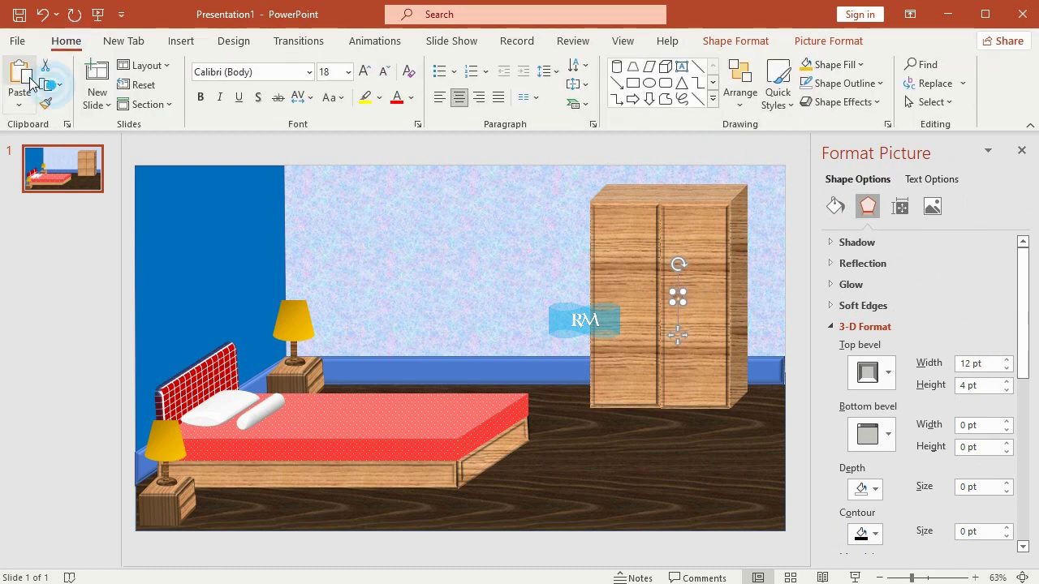
pyautogui.click(20, 77)
pyautogui.press('Up')
pyautogui.press('Up')
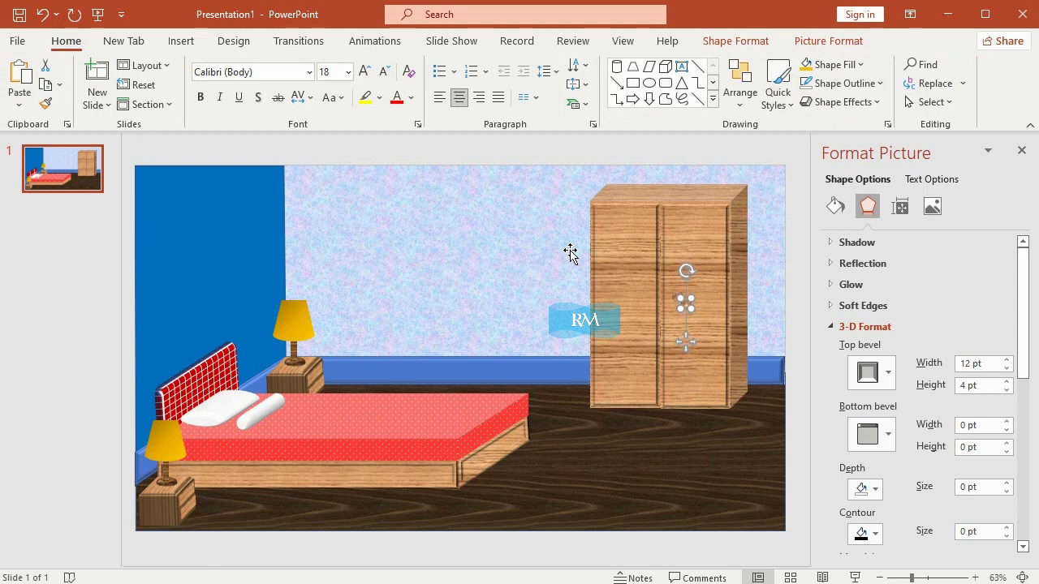
pyautogui.press('Up')
pyautogui.press('Up')
pyautogui.press('Up')
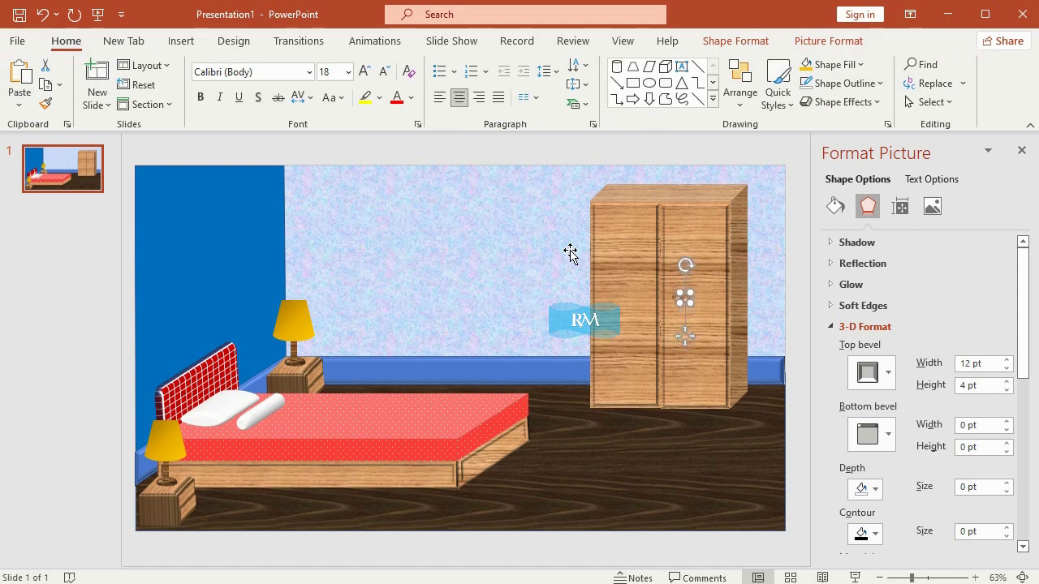
pyautogui.press('Left')
pyautogui.press('Left')
pyautogui.press('Left')
pyautogui.press('Left')
pyautogui.press('Left')
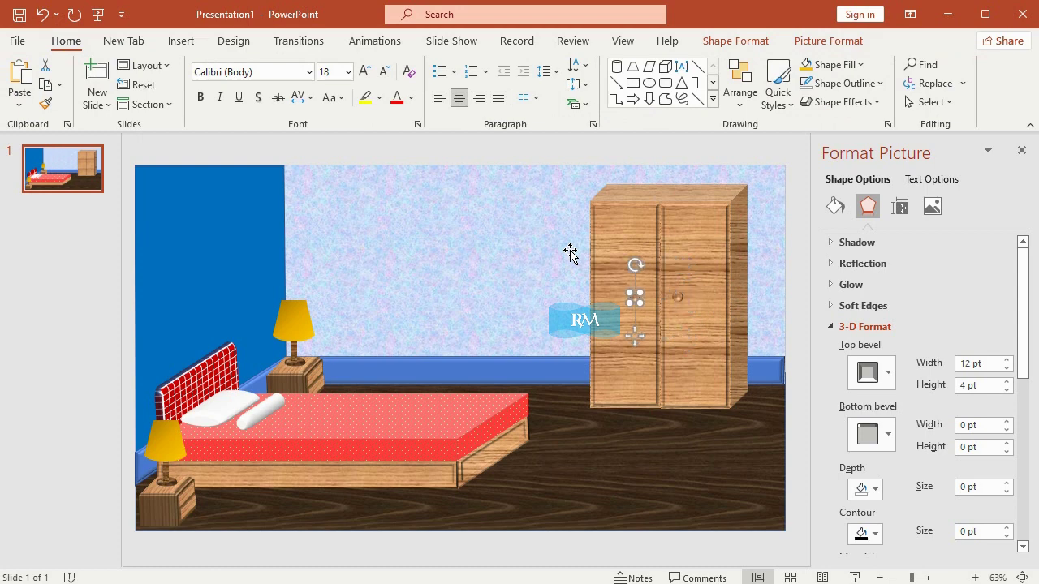
pyautogui.press('Right')
pyautogui.press('Right')
pyautogui.press('Right')
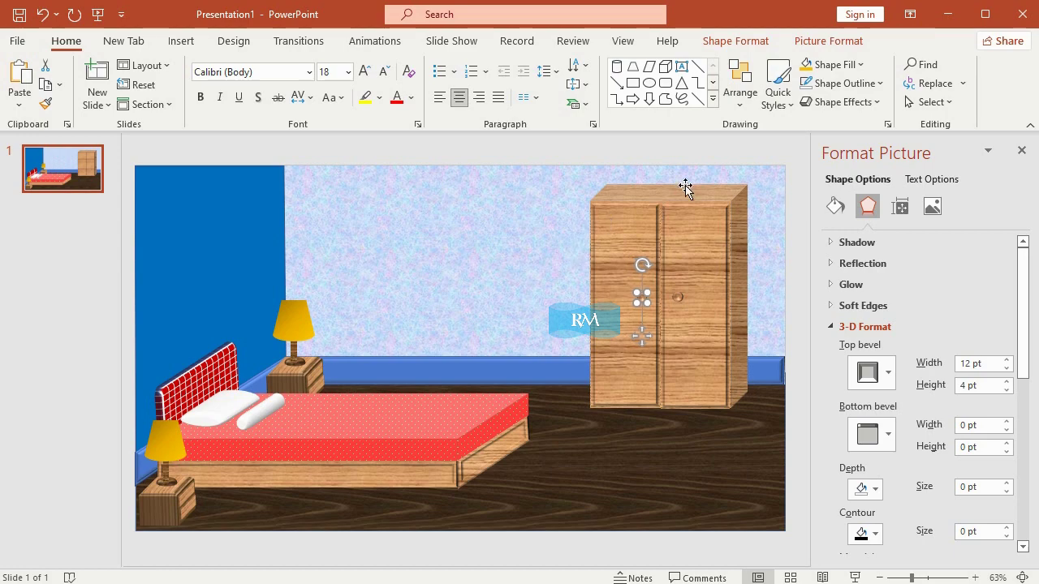
pyautogui.click(689, 150)
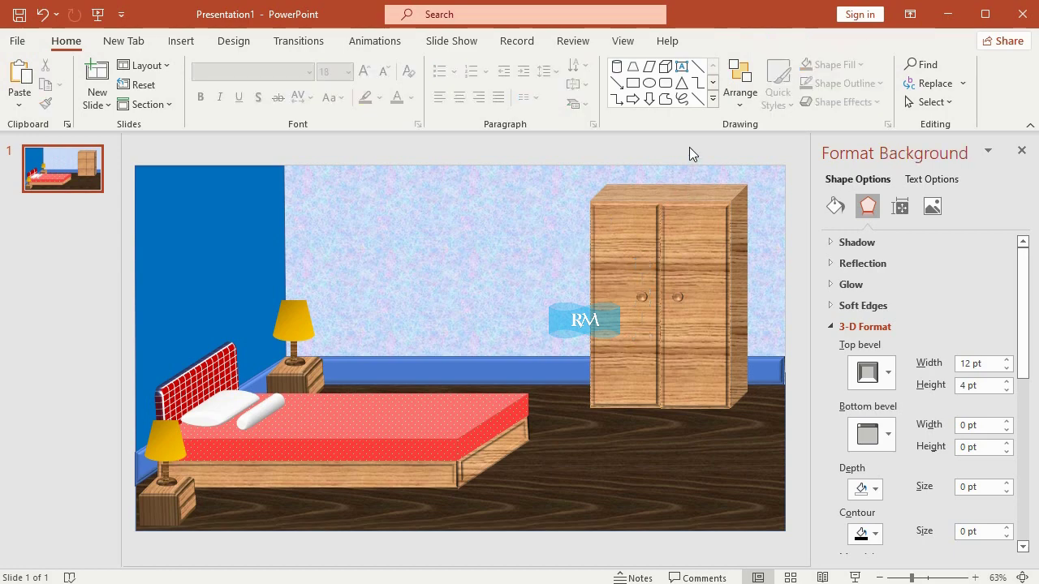
pyautogui.click(642, 297)
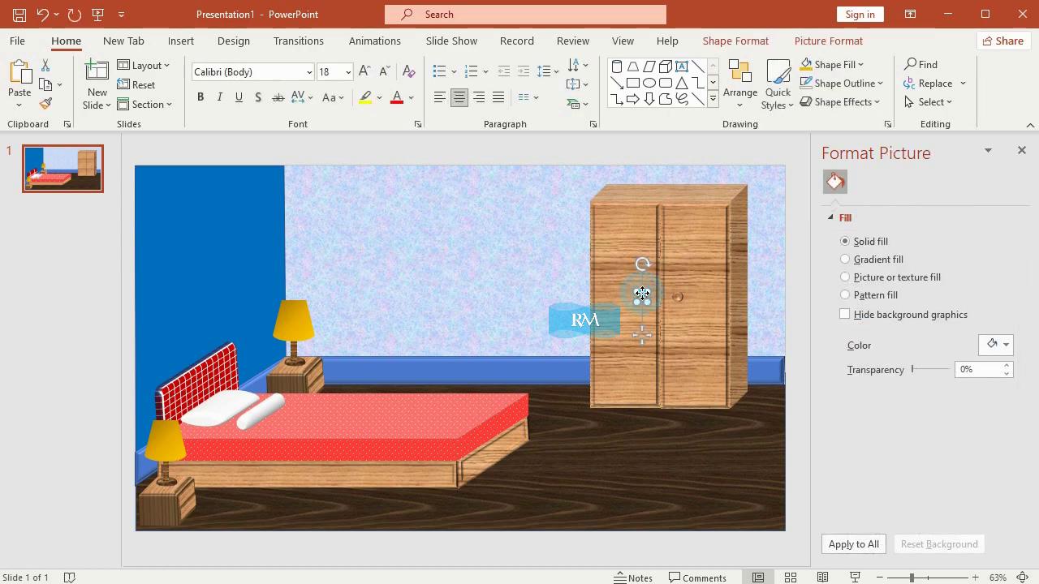
pyautogui.click(703, 160)
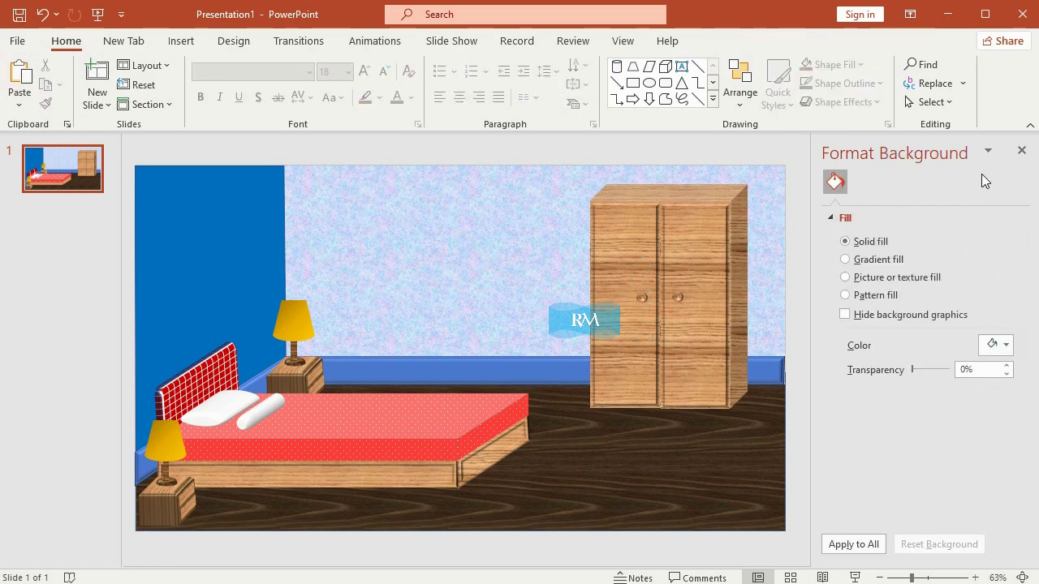
pyautogui.click(1022, 155)
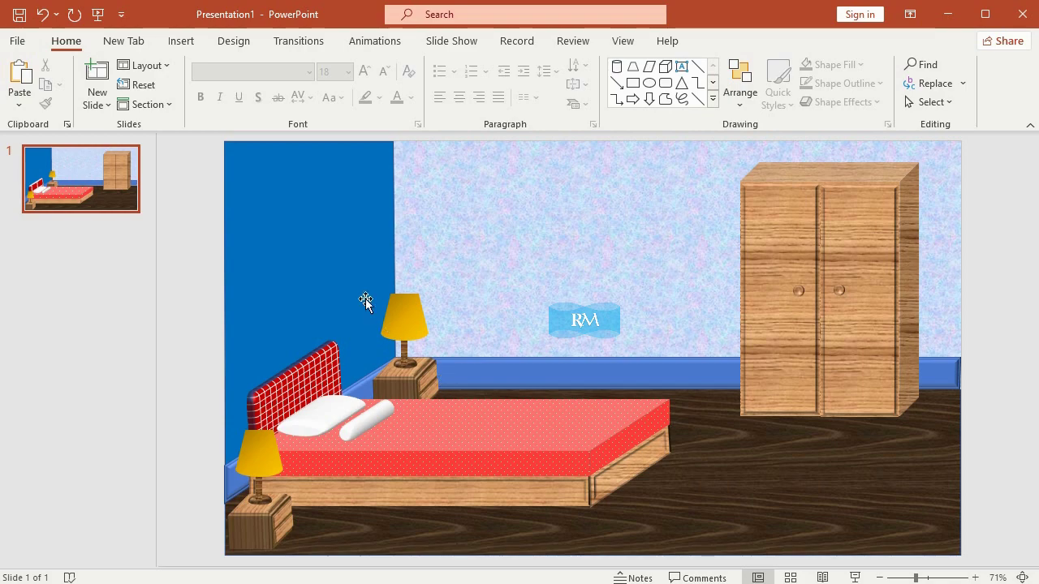
# Insert the pink-and-orange flower photo from C:\Windows\Web\Wallpaper\Flowers
pyautogui.click(181, 41)
pyautogui.click(122, 84)
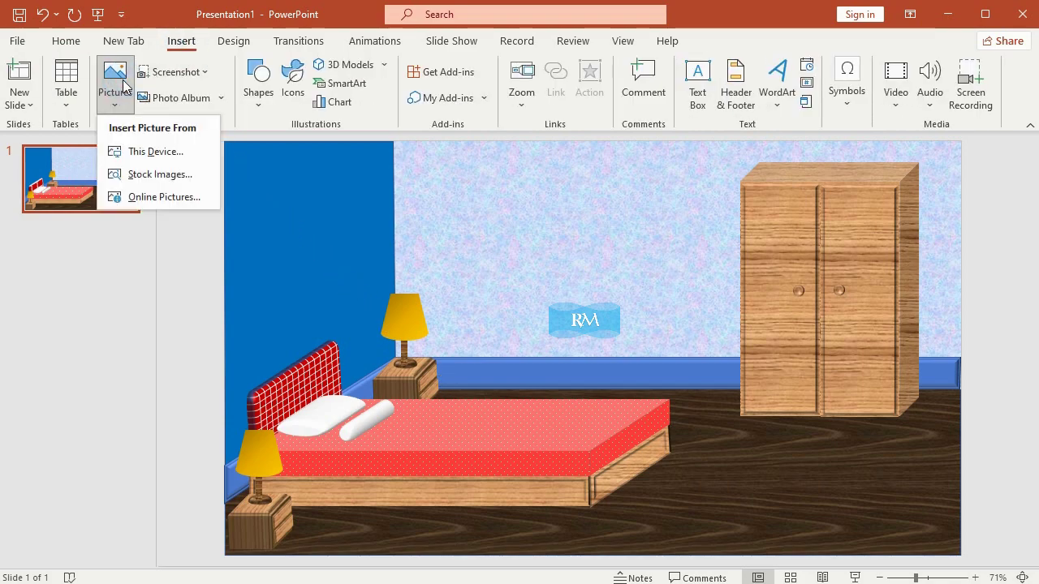
pyautogui.click(140, 152)
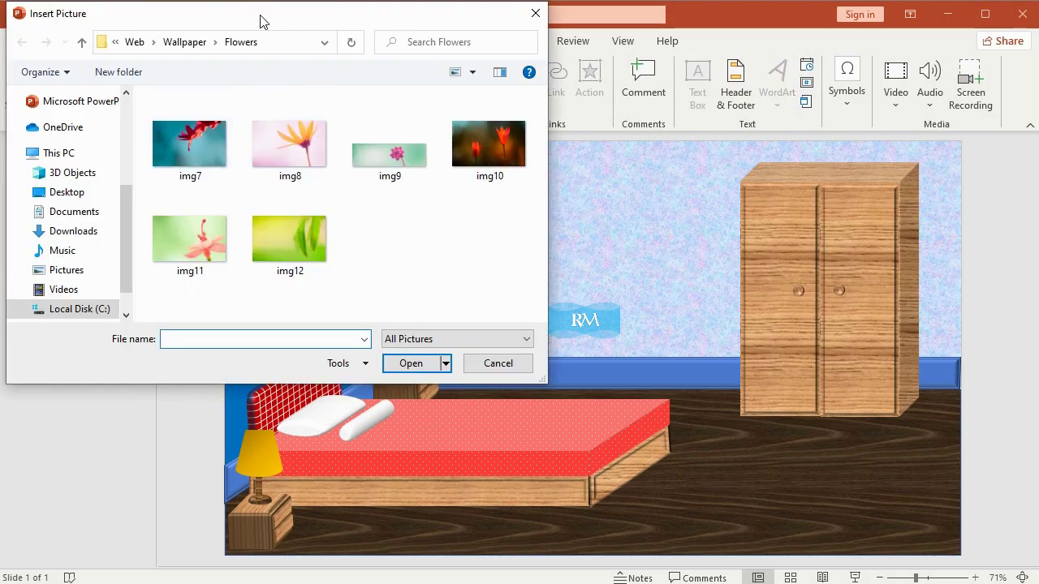
pyautogui.click(94, 309)
pyautogui.doubleClick(189, 203)
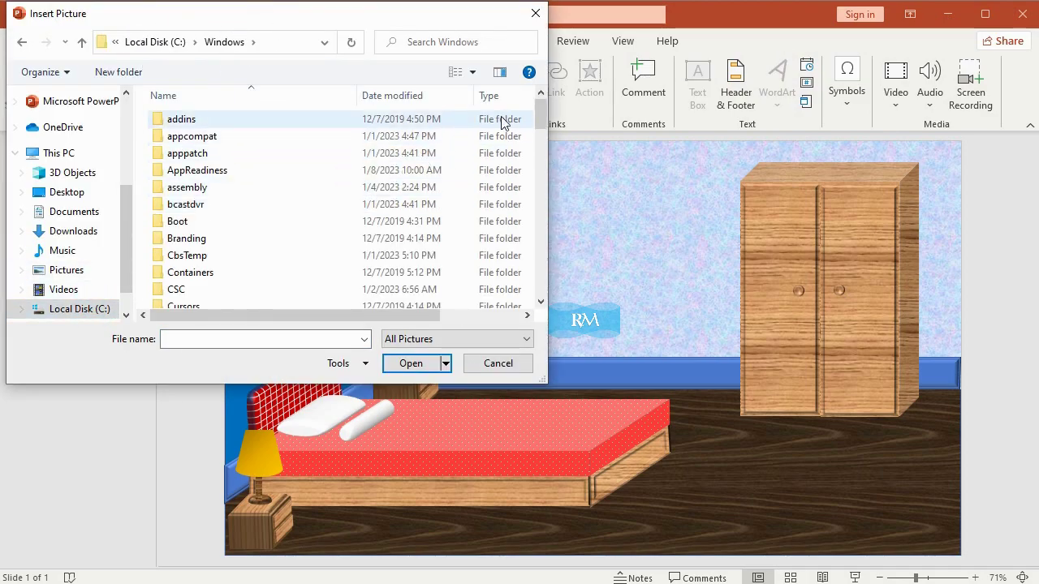
pyautogui.moveTo(540, 112); pyautogui.dragTo(541, 280)
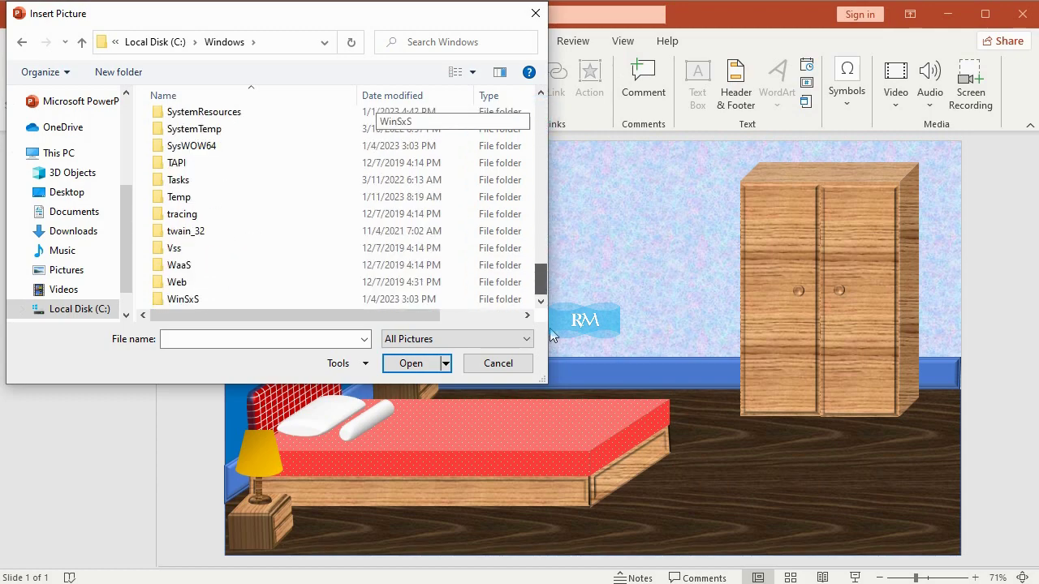
pyautogui.doubleClick(305, 284)
pyautogui.doubleClick(243, 155)
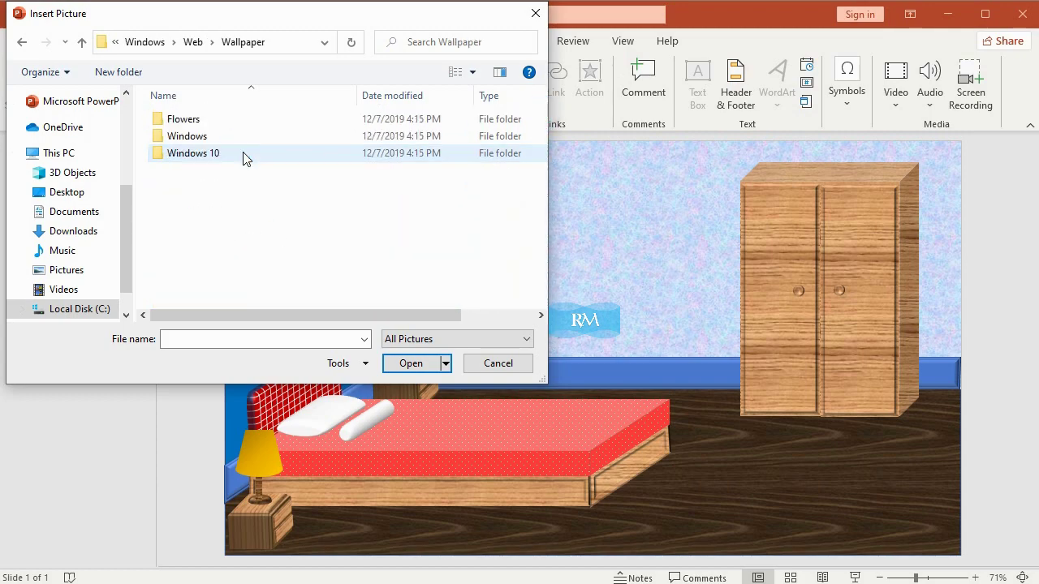
pyautogui.click(227, 122)
pyautogui.doubleClick(276, 124)
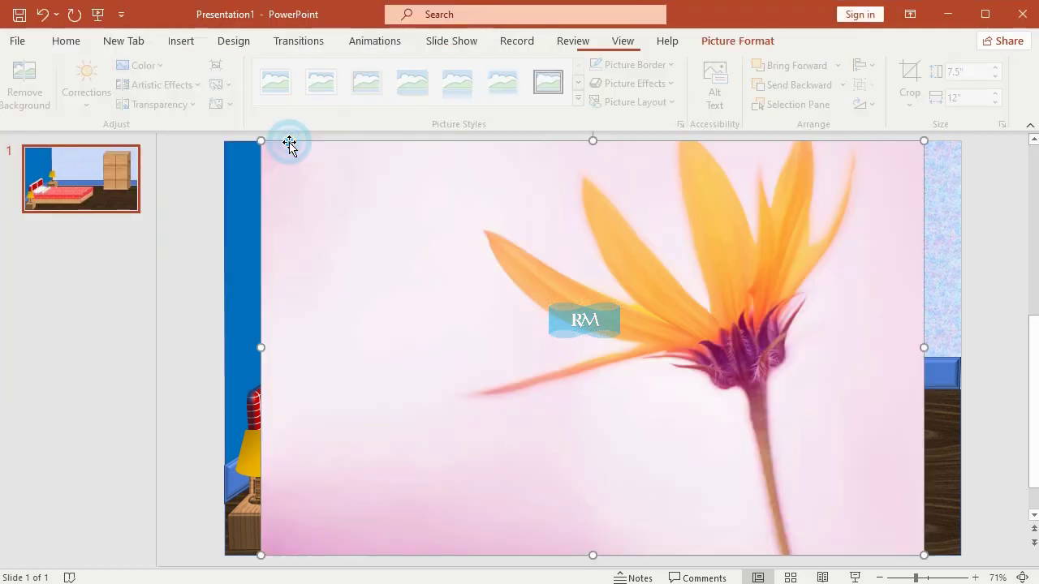
# Resize the flower picture to 1.8" high by 2.17" wide and hang it on the wall
pyautogui.click(976, 71)
pyautogui.write('1')
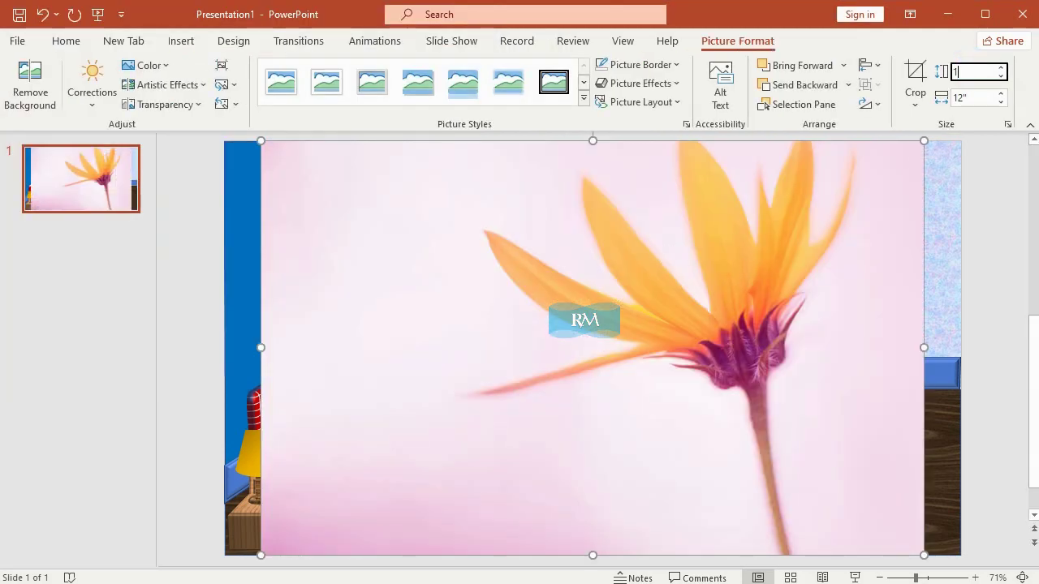
pyautogui.write('.8')
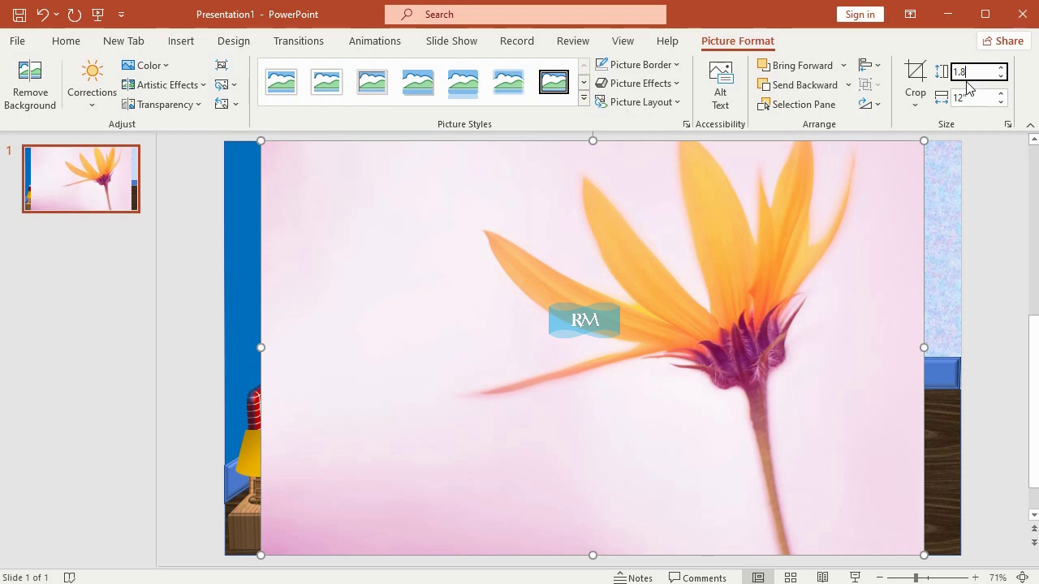
pyautogui.click(981, 98)
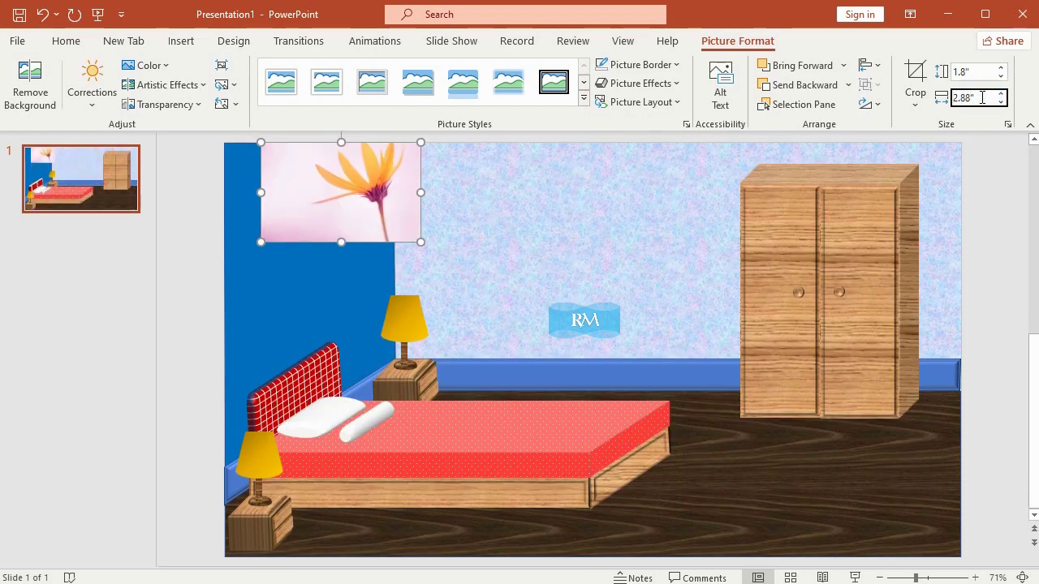
pyautogui.doubleClick(978, 98)
pyautogui.click(1011, 135)
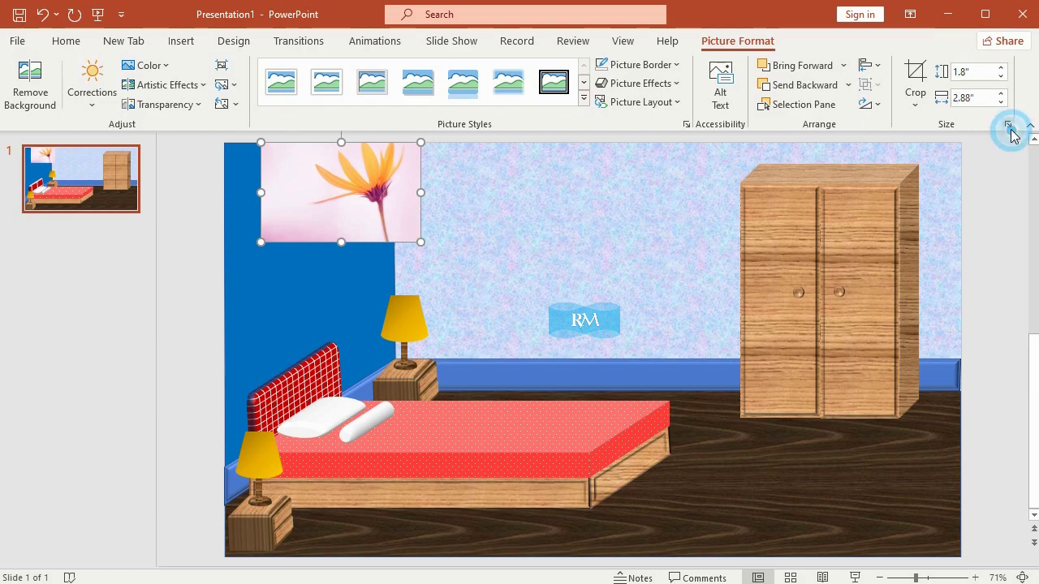
pyautogui.click(1007, 128)
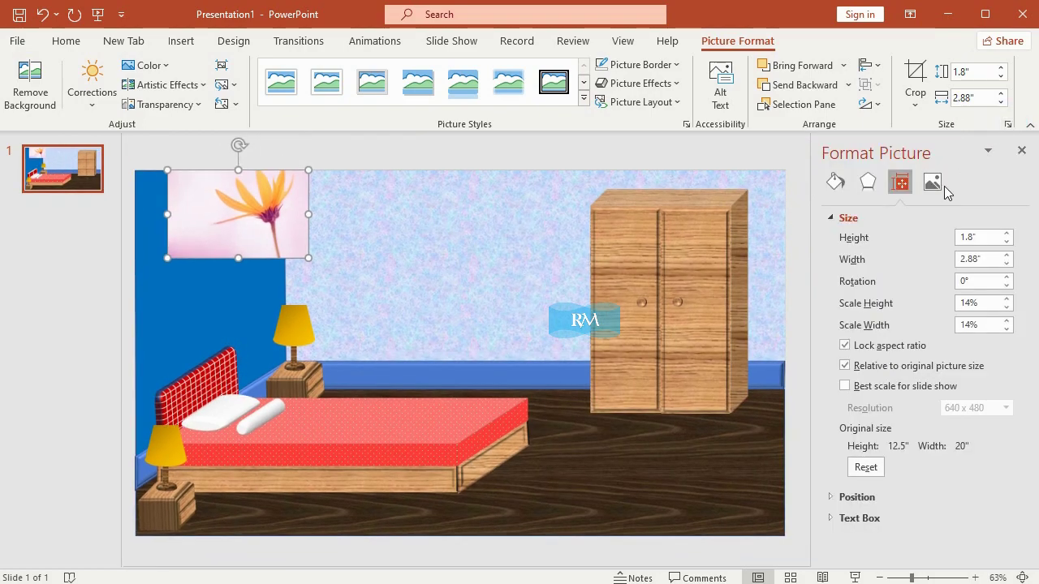
pyautogui.doubleClick(970, 260)
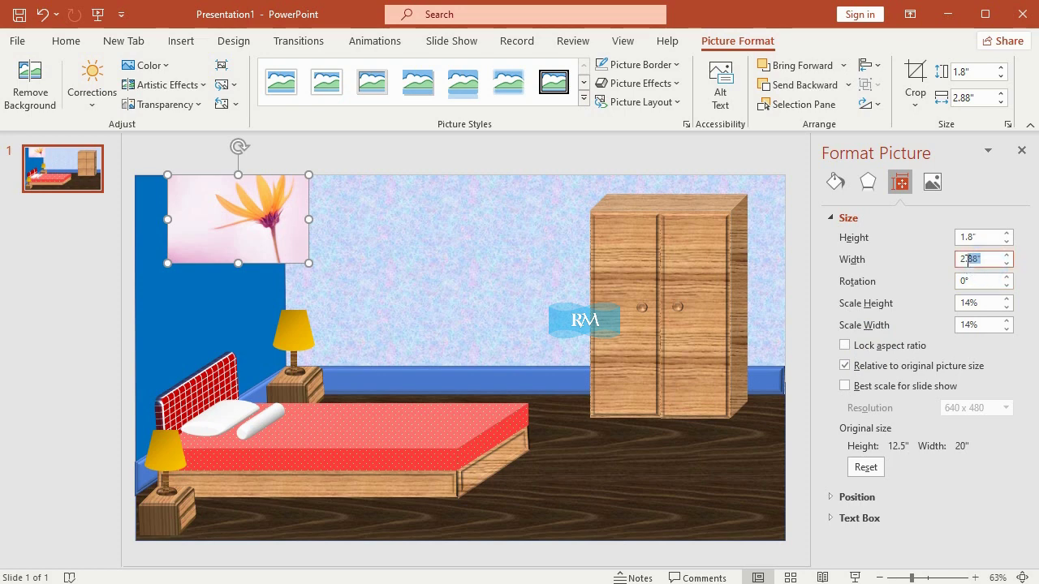
pyautogui.write('17')
pyautogui.press('Return')
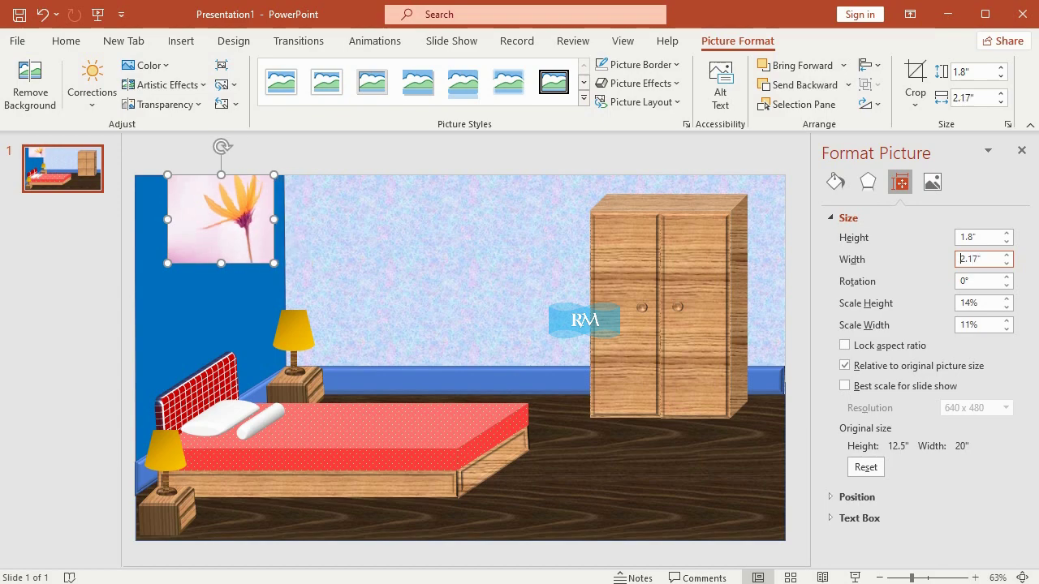
pyautogui.click(1021, 158)
pyautogui.moveTo(340, 210)
pyautogui.mouseDown()
pyautogui.moveTo(481, 275)
pyautogui.moveTo(575, 247)
pyautogui.mouseUp()
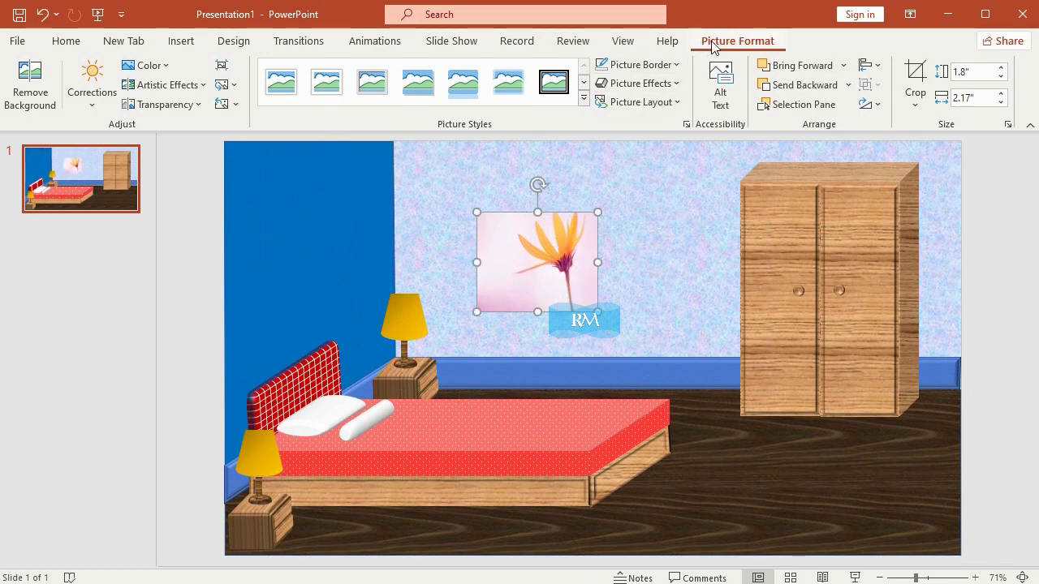
# Apply the dark artistic effect to the flower picture and shift it slightly left and down
pyautogui.click(166, 84)
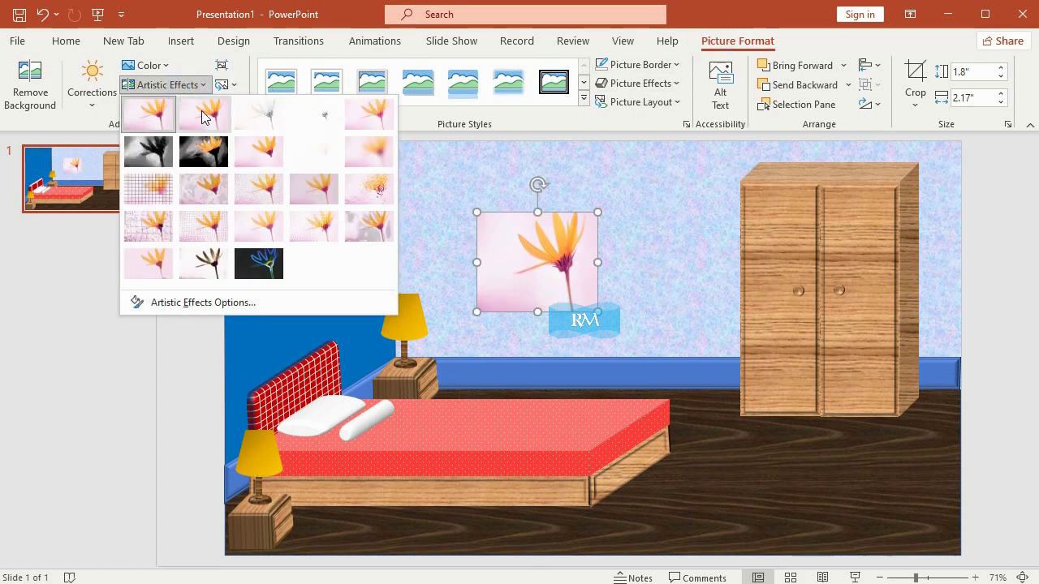
pyautogui.click(218, 159)
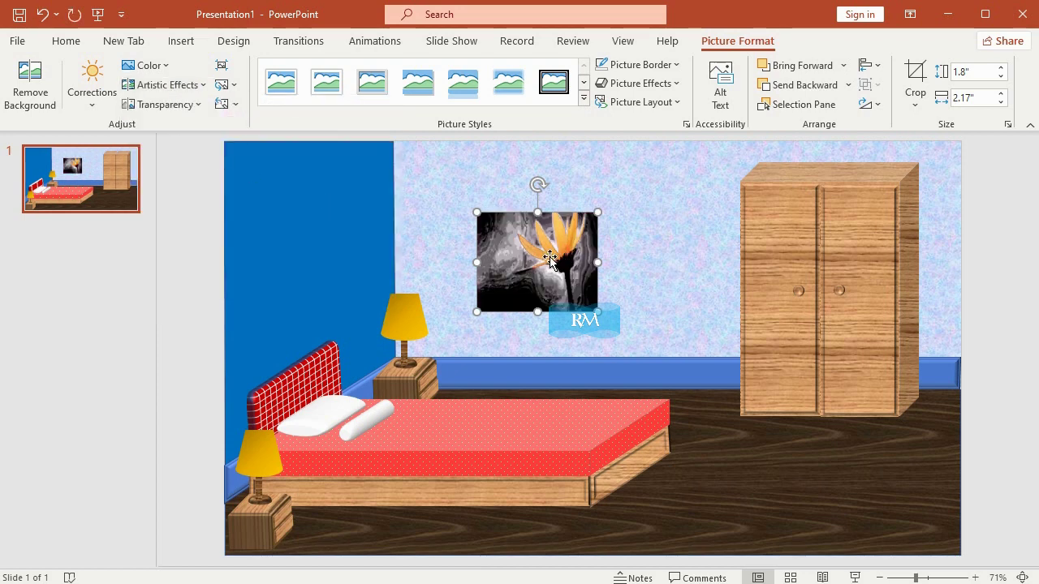
pyautogui.moveTo(549, 251); pyautogui.dragTo(516, 260)
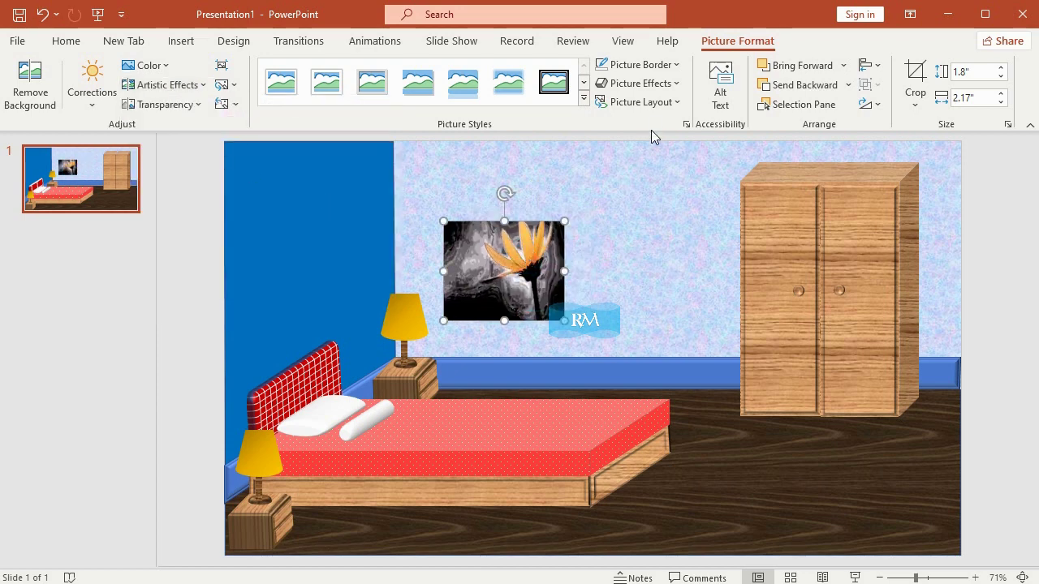
pyautogui.click(658, 84)
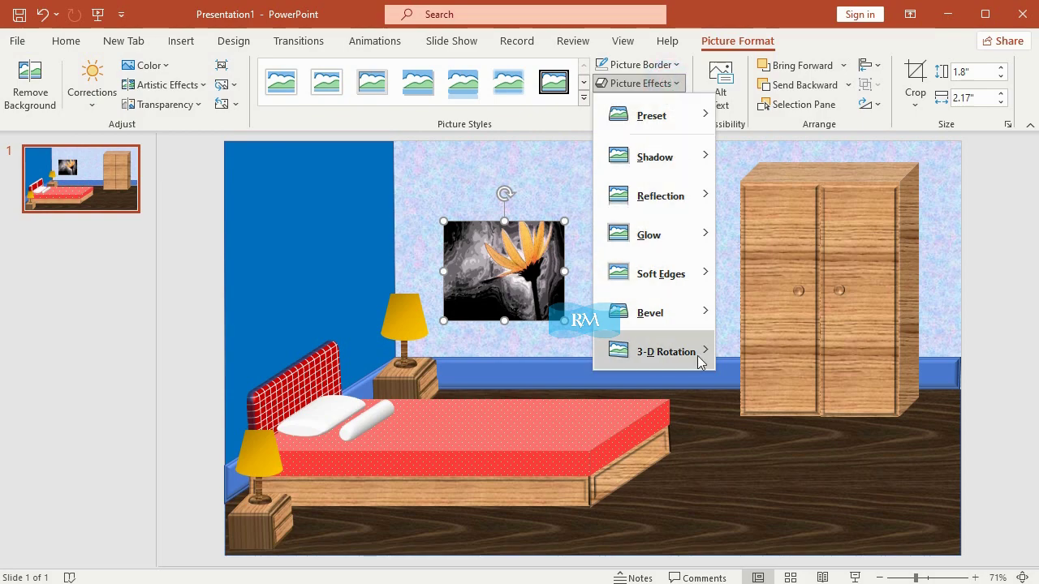
# Tilt the picture with 3-D rotation X 301.3°, Y 17.9°, Z 1.6° and move it onto the blue wall
pyautogui.moveTo(701, 354)
pyautogui.click(811, 568)
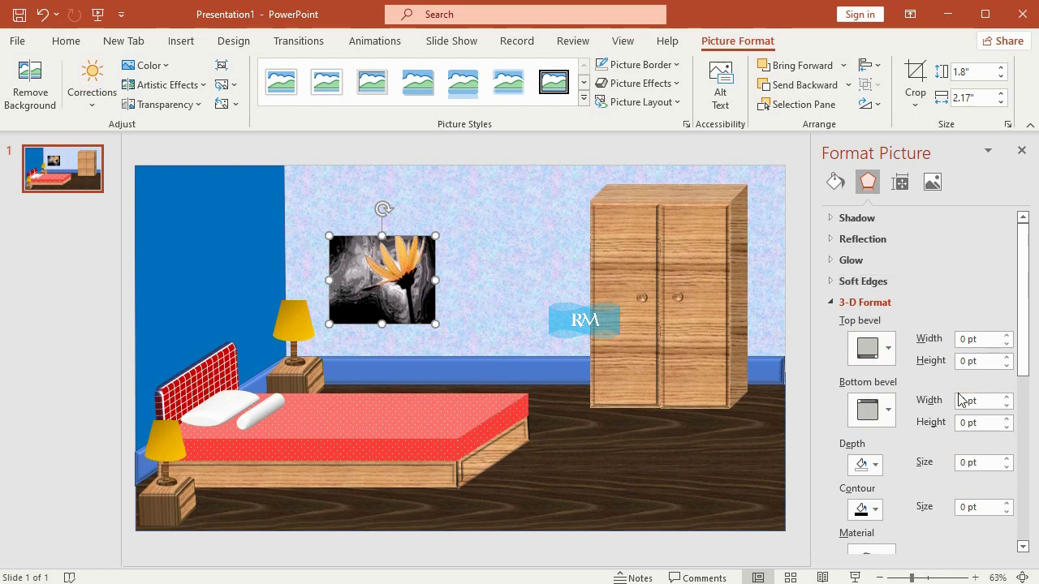
pyautogui.scroll(-3, 962, 398)
pyautogui.scroll(-4, 941, 423)
pyautogui.doubleClick(928, 468)
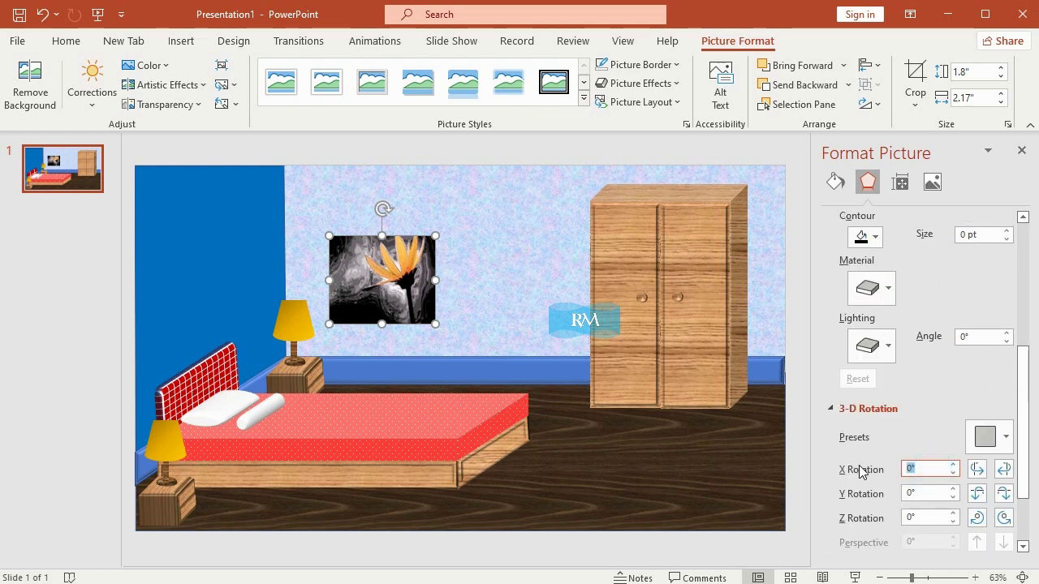
pyautogui.write('30')
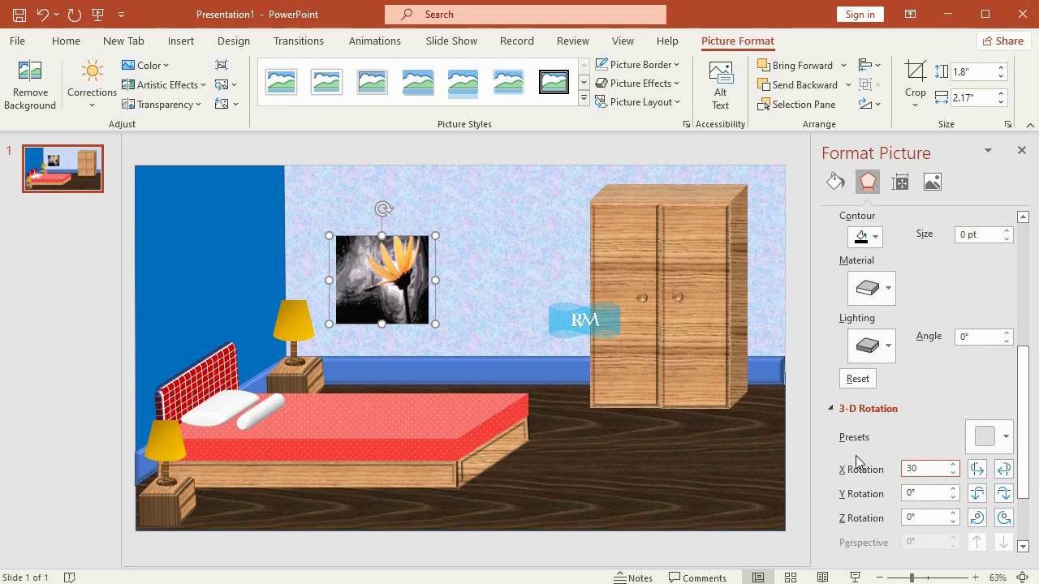
pyautogui.write('1')
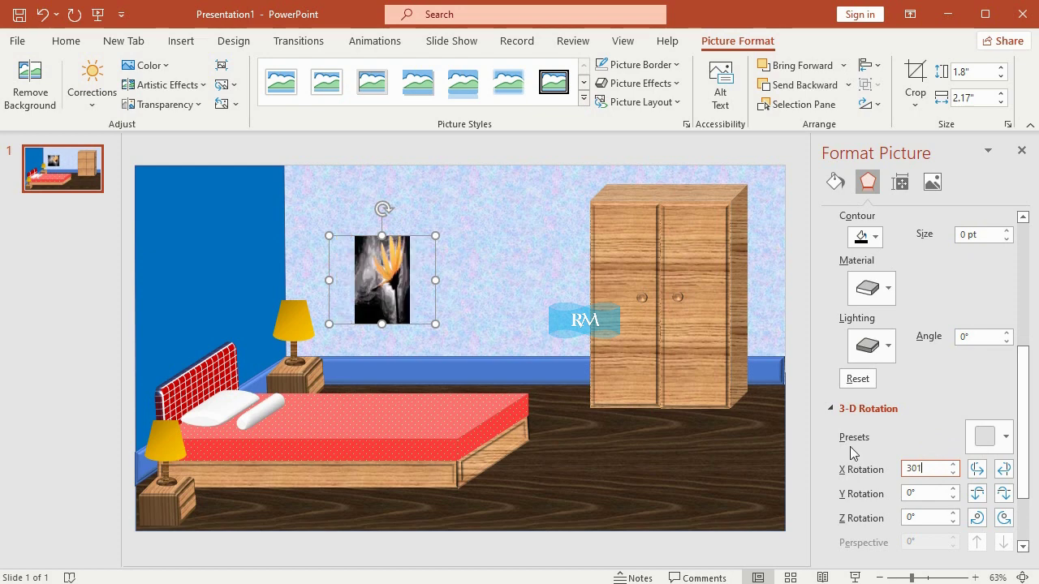
pyautogui.write('.3')
pyautogui.doubleClick(922, 493)
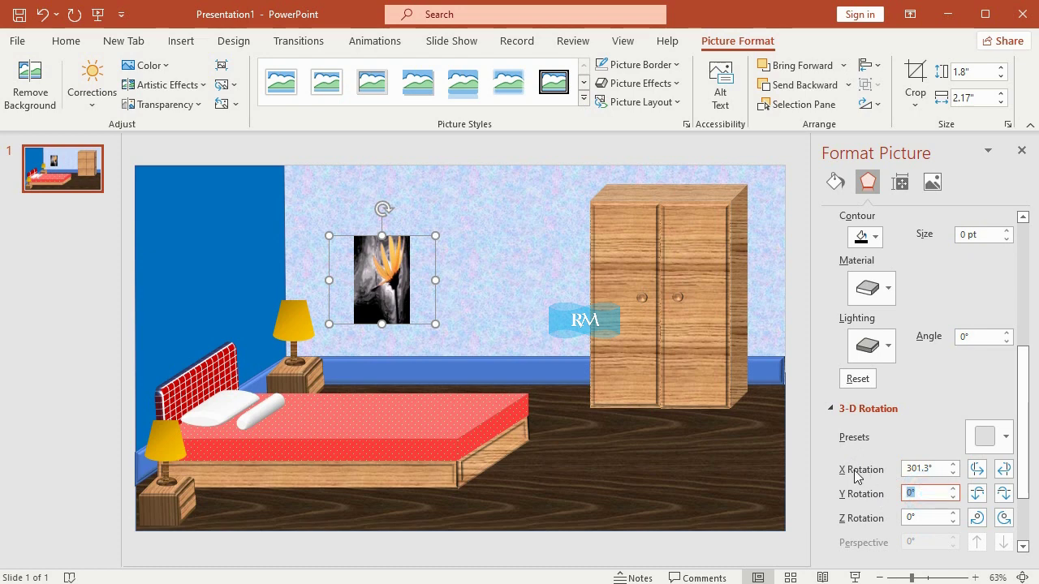
pyautogui.write('17.')
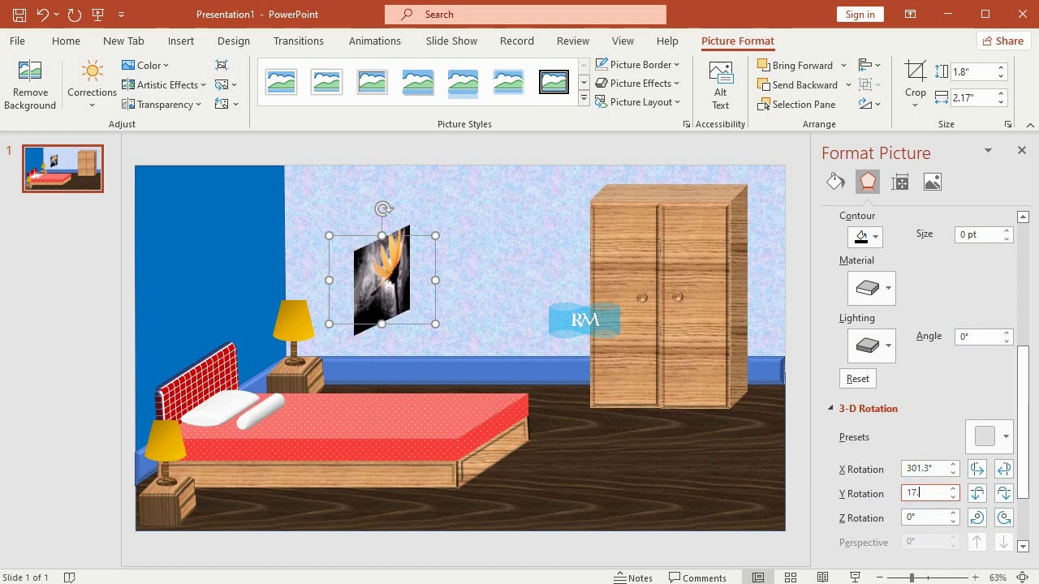
pyautogui.write('9')
pyautogui.doubleClick(940, 517)
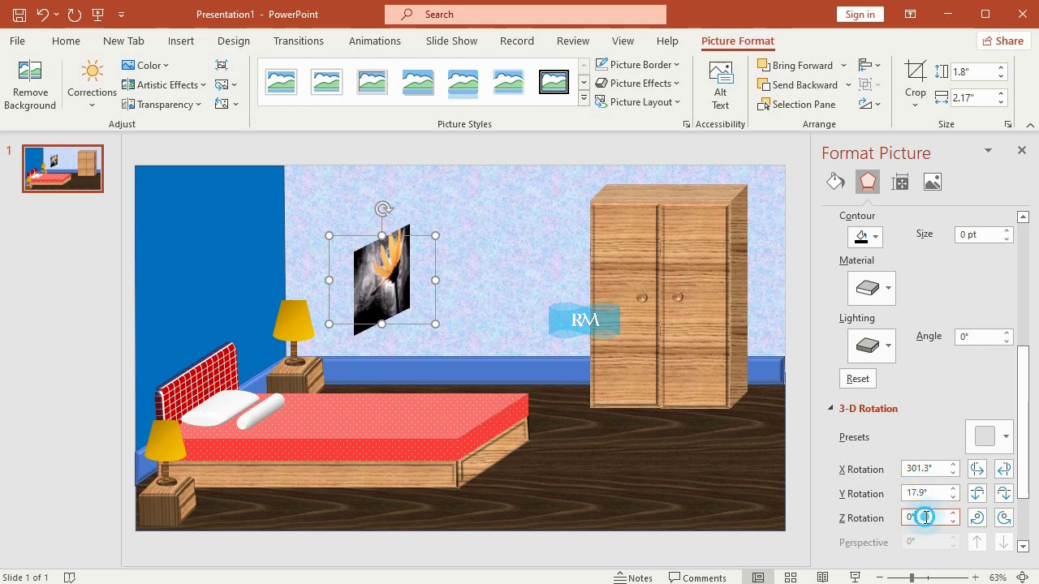
pyautogui.write('1')
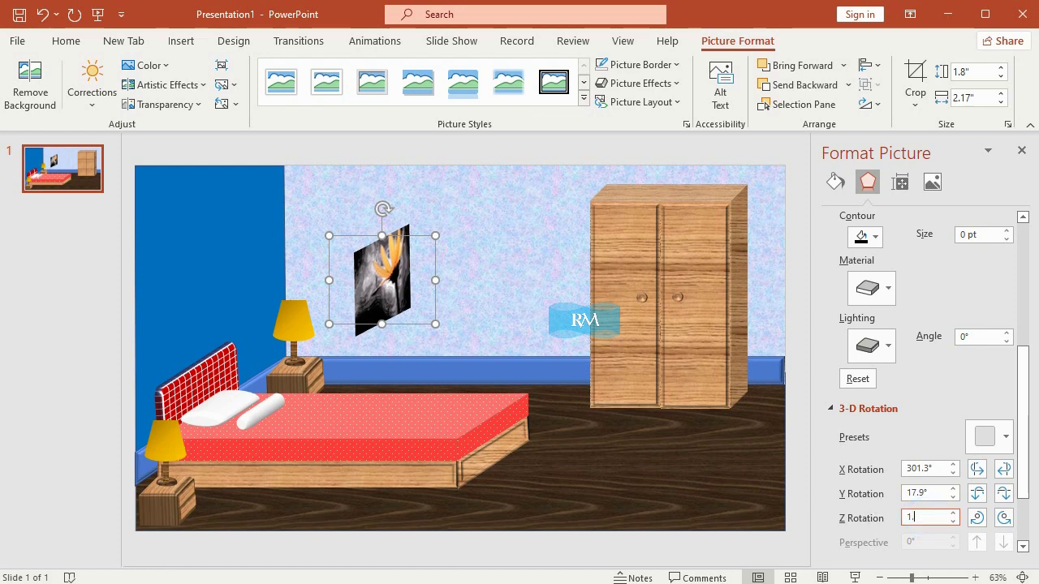
pyautogui.write('.6')
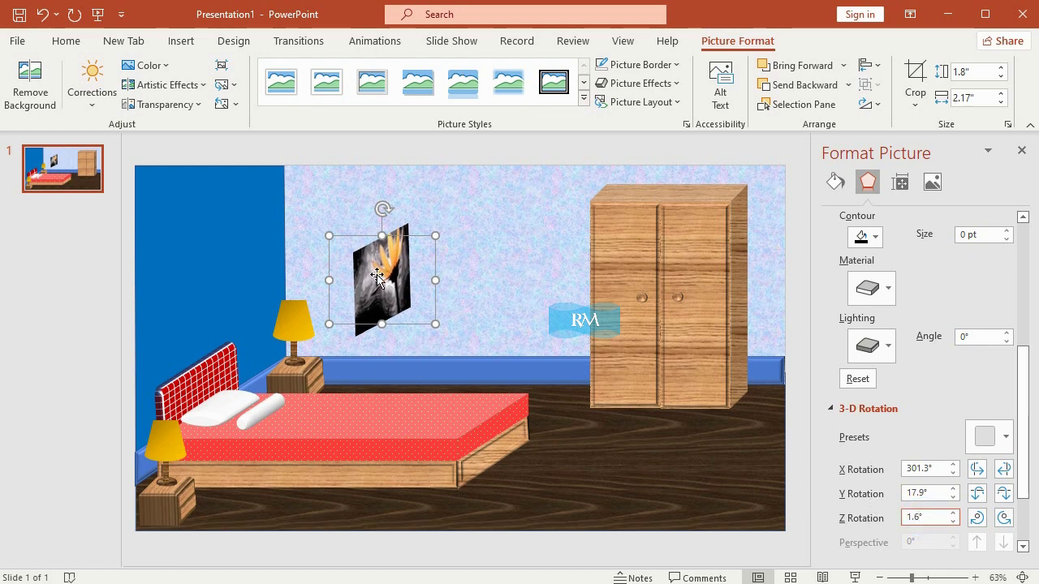
pyautogui.moveTo(375, 276); pyautogui.dragTo(198, 274)
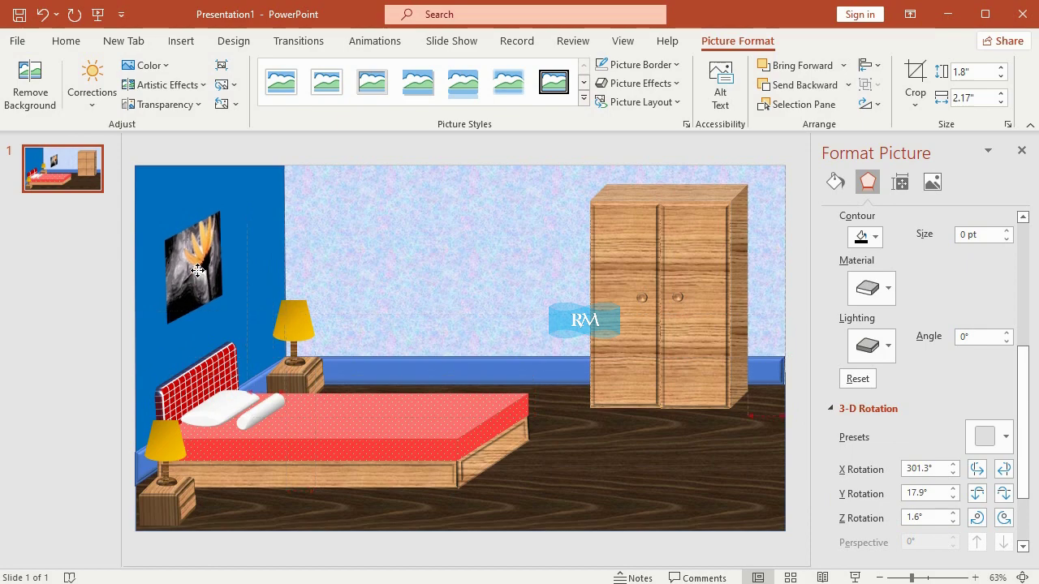
# Draw a Frame shape on the wall sized 2.34" tall by 2.72" wide
pyautogui.click(181, 41)
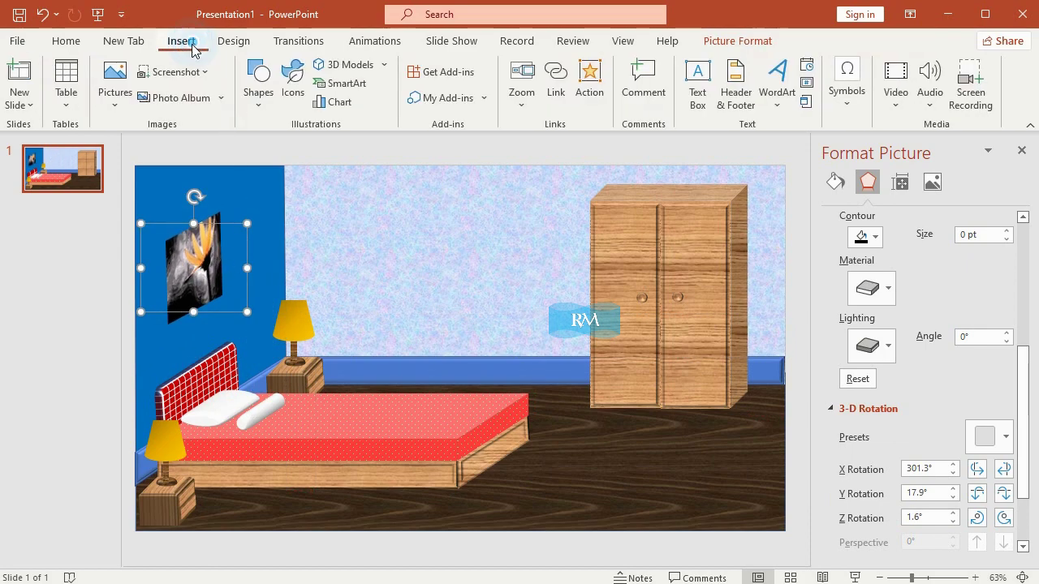
pyautogui.click(259, 105)
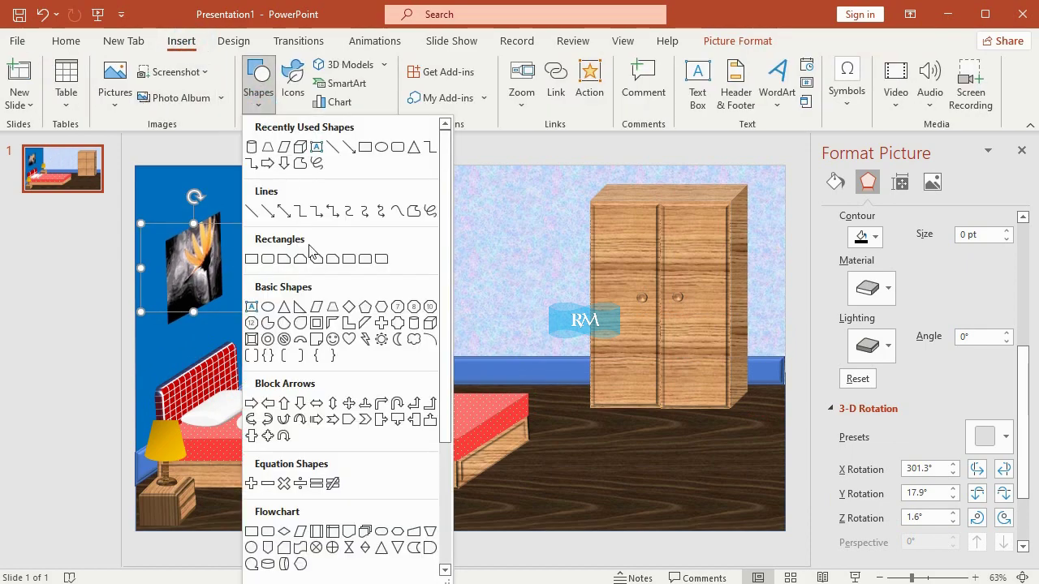
pyautogui.click(302, 324)
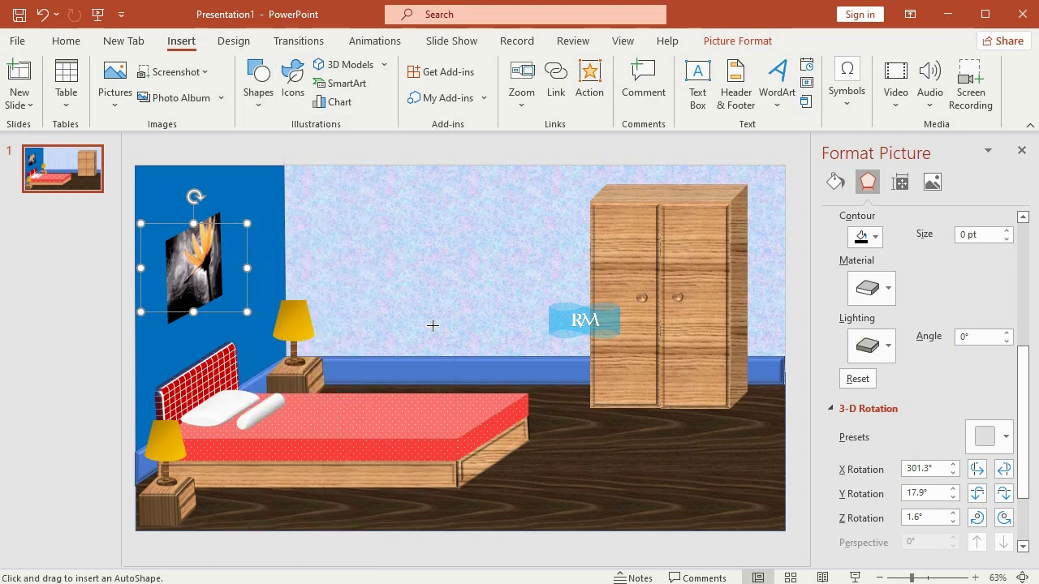
pyautogui.moveTo(357, 230); pyautogui.dragTo(456, 321)
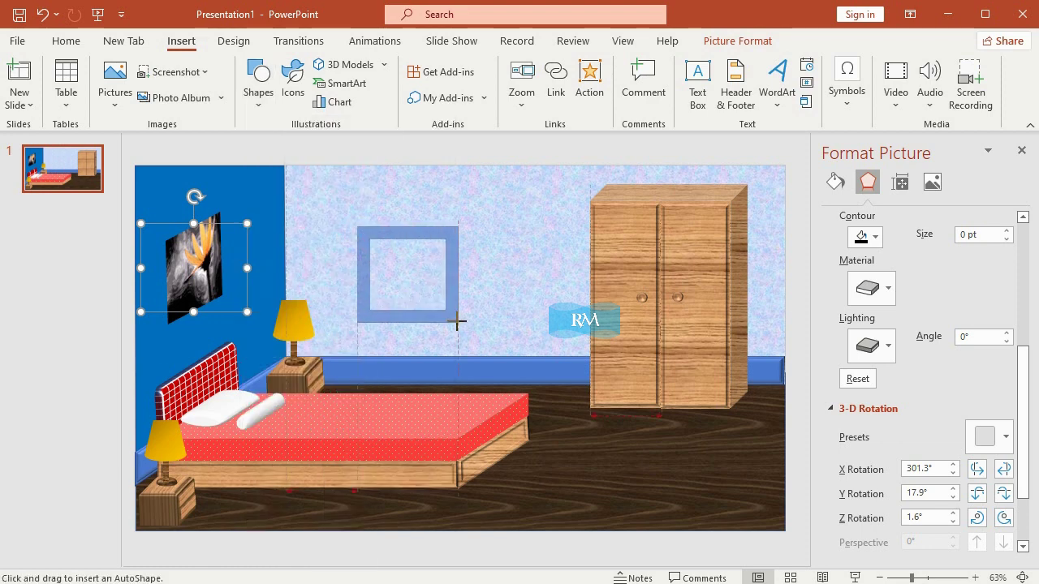
pyautogui.click(959, 73)
pyautogui.write('2.34')
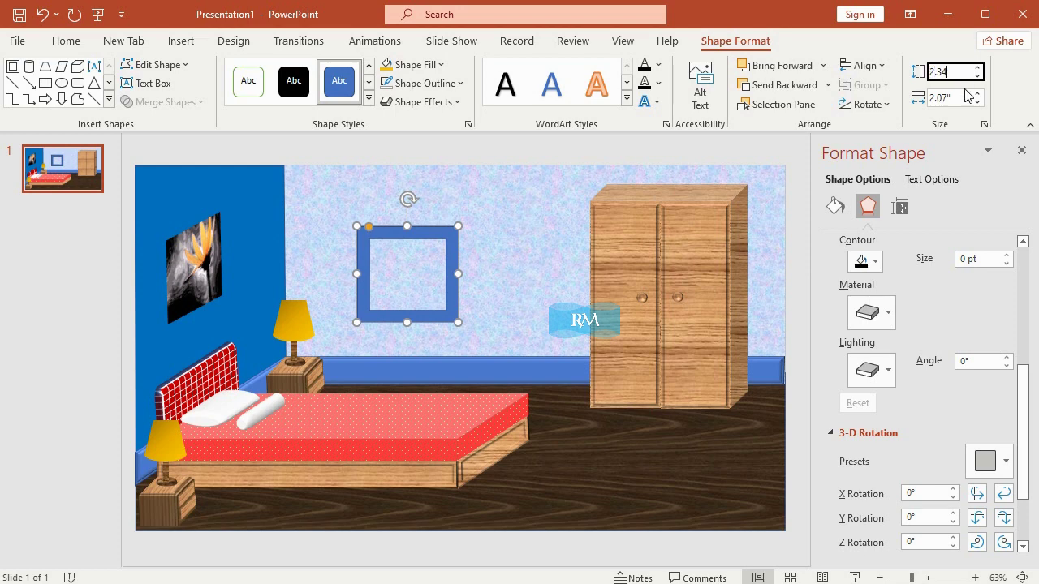
pyautogui.click(956, 97)
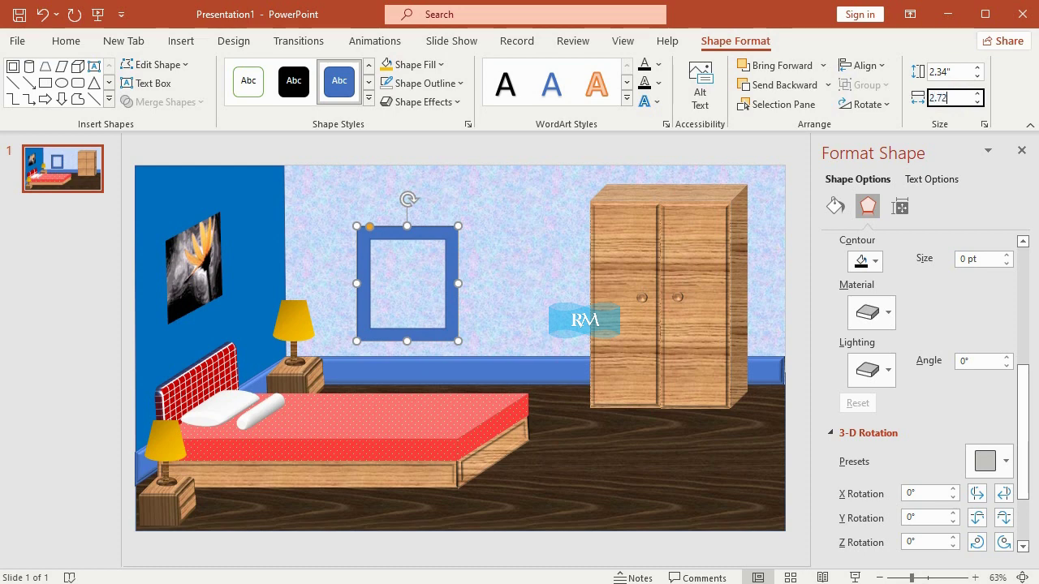
pyautogui.press('Return')
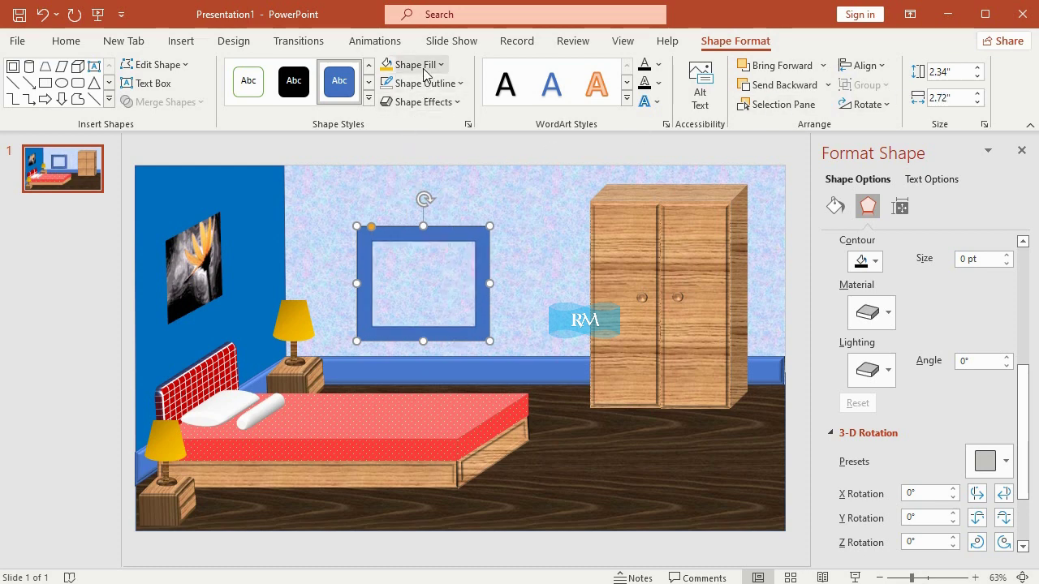
# Fill the frame with gold and remove its outline
pyautogui.click(405, 71)
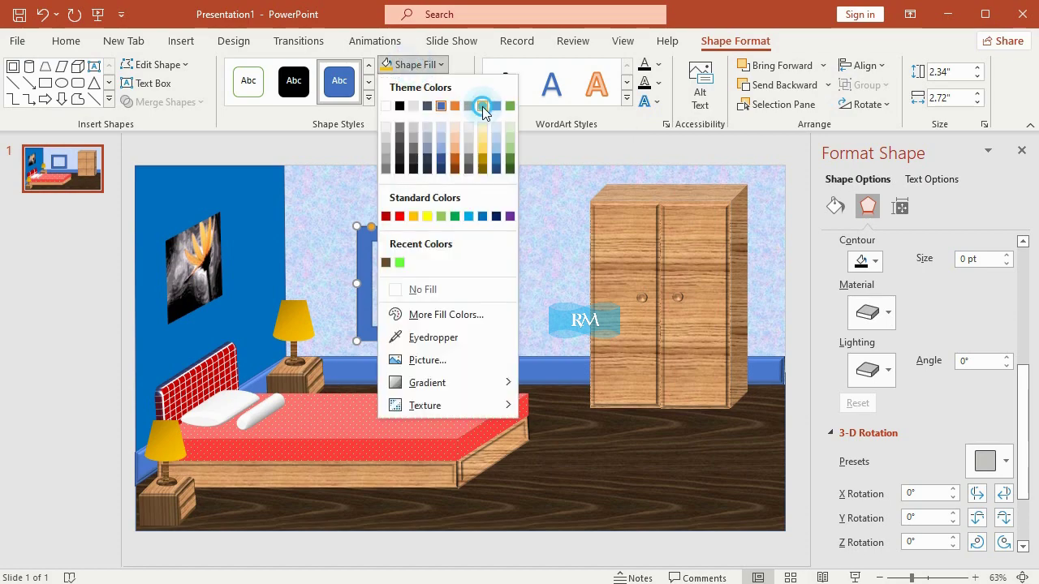
pyautogui.click(479, 106)
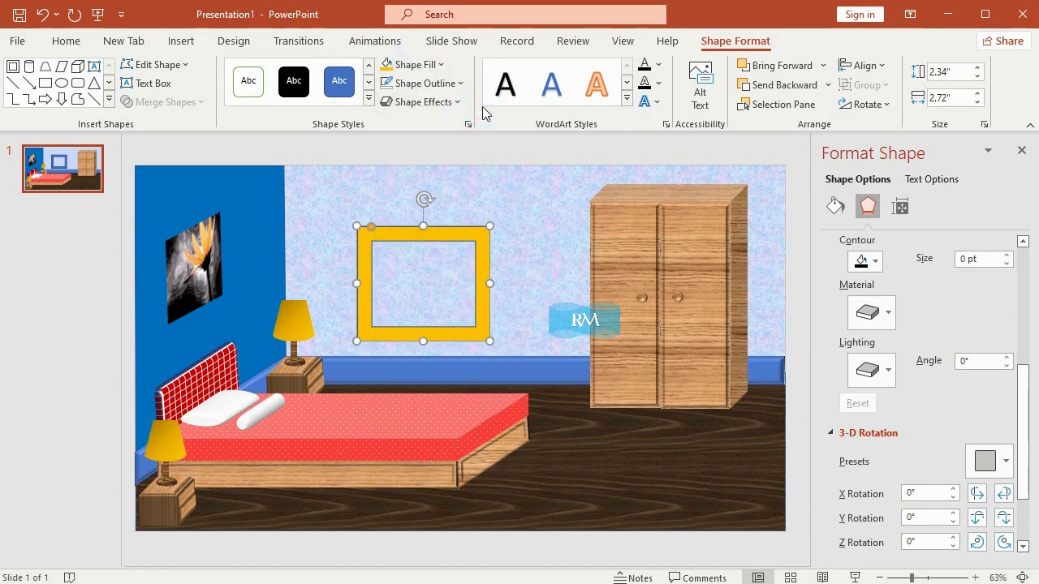
pyautogui.click(445, 84)
pyautogui.click(456, 301)
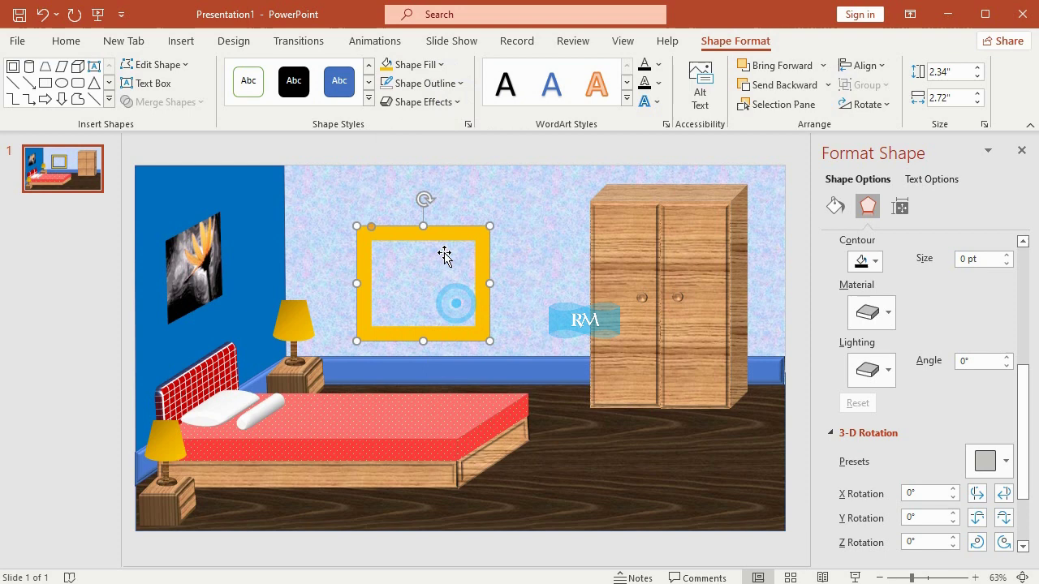
# Give the frame an 11 pt top bevel preset
pyautogui.click(447, 104)
pyautogui.moveTo(479, 329)
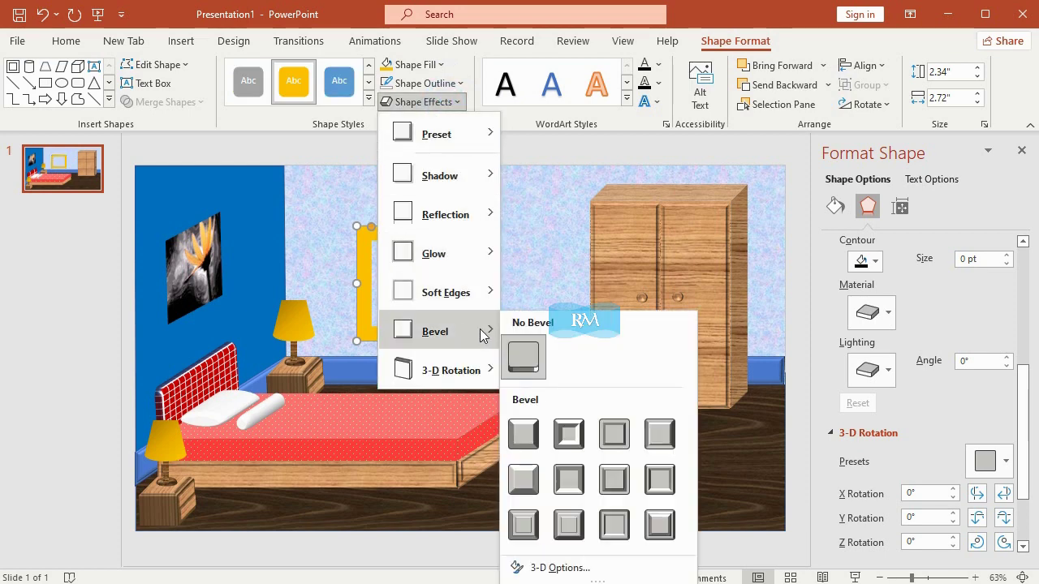
pyautogui.click(576, 564)
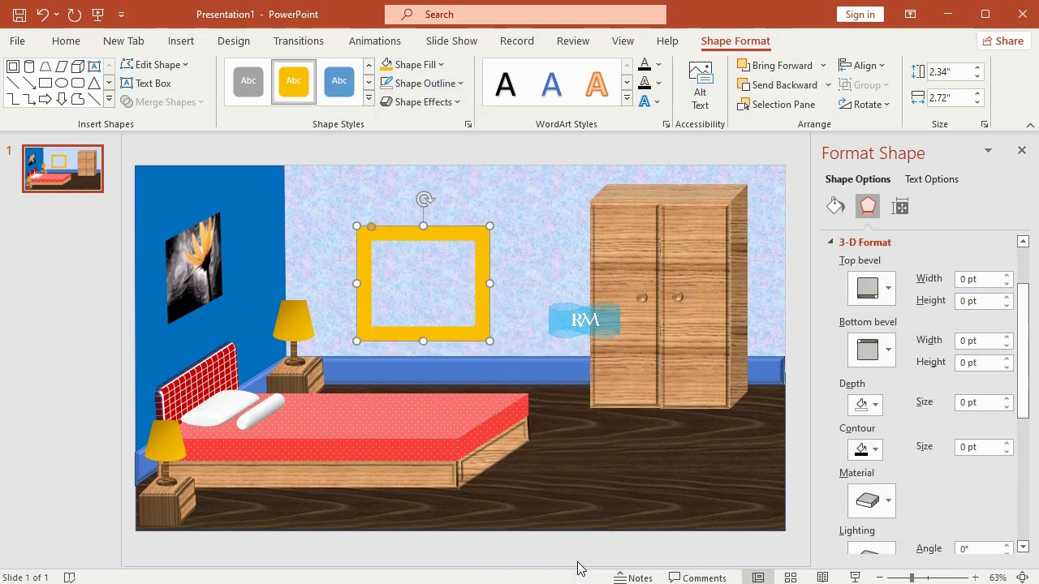
pyautogui.click(885, 293)
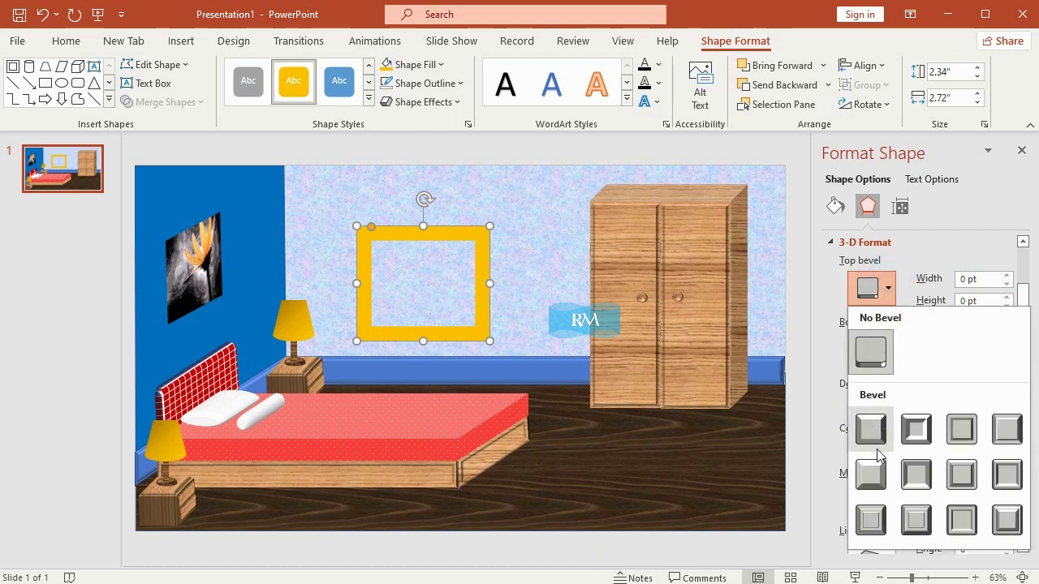
pyautogui.click(872, 519)
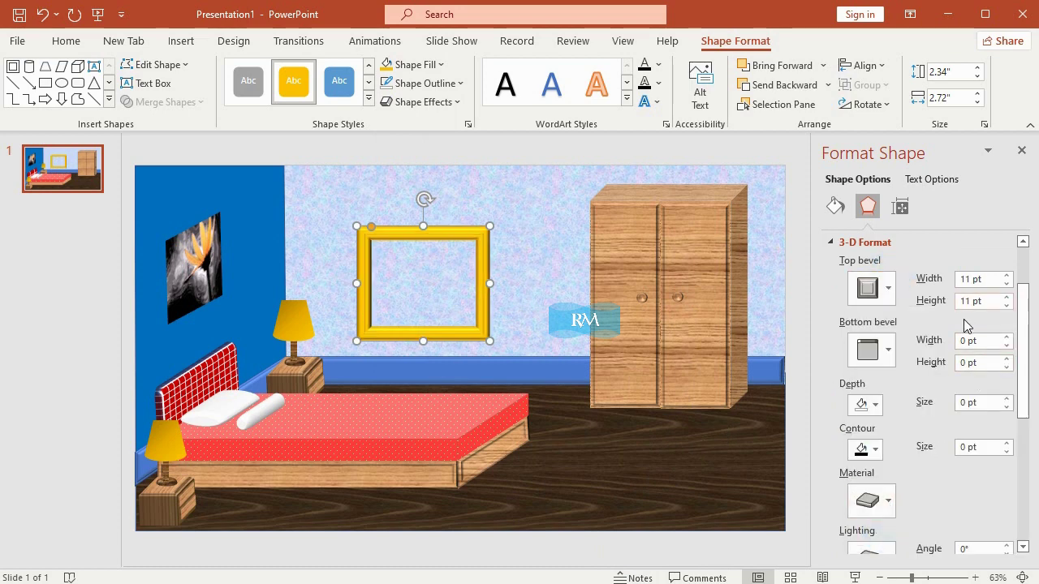
pyautogui.click(437, 102)
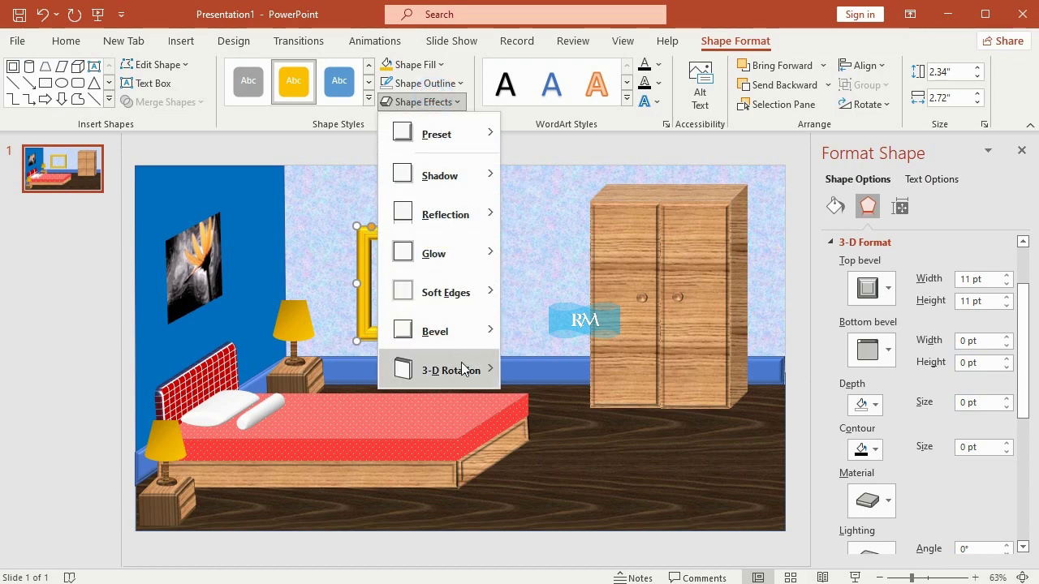
# Set the gold frame's 3-D rotation to X 301.3°, Y 17.9°, Z 1.6°
pyautogui.moveTo(471, 370)
pyautogui.click(603, 568)
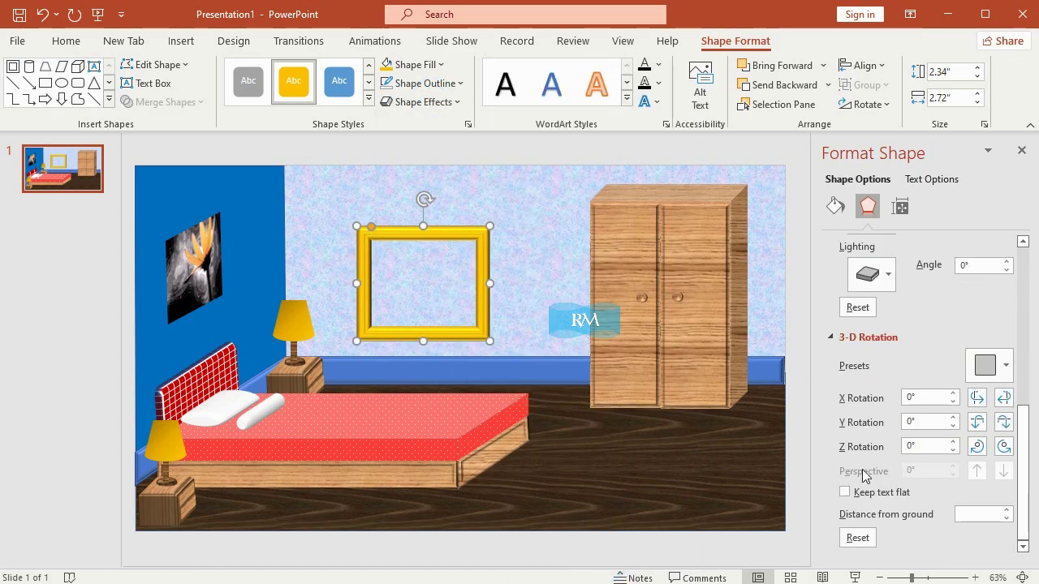
pyautogui.doubleClick(923, 399)
pyautogui.write('3')
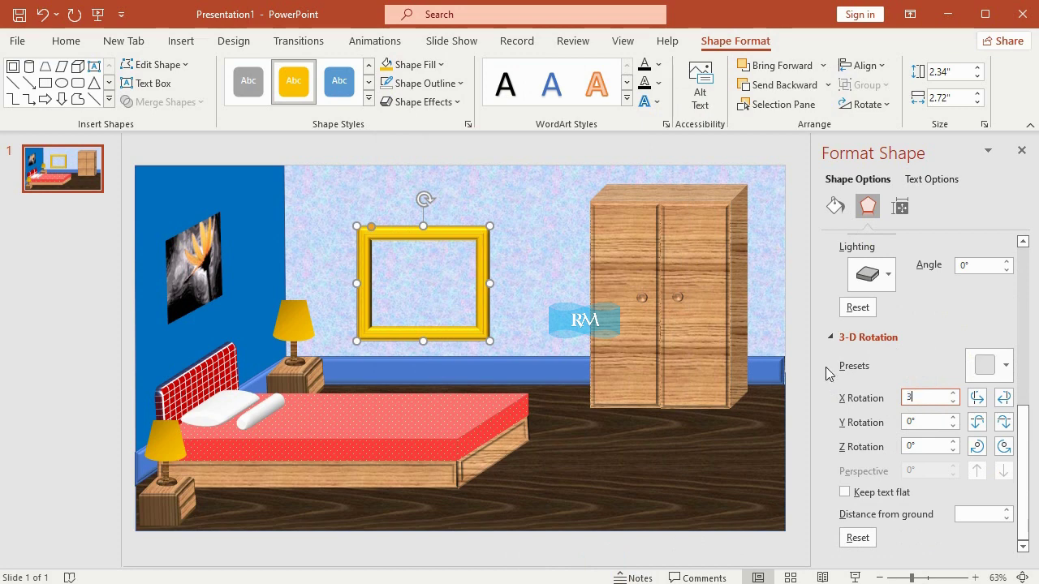
pyautogui.write('01.')
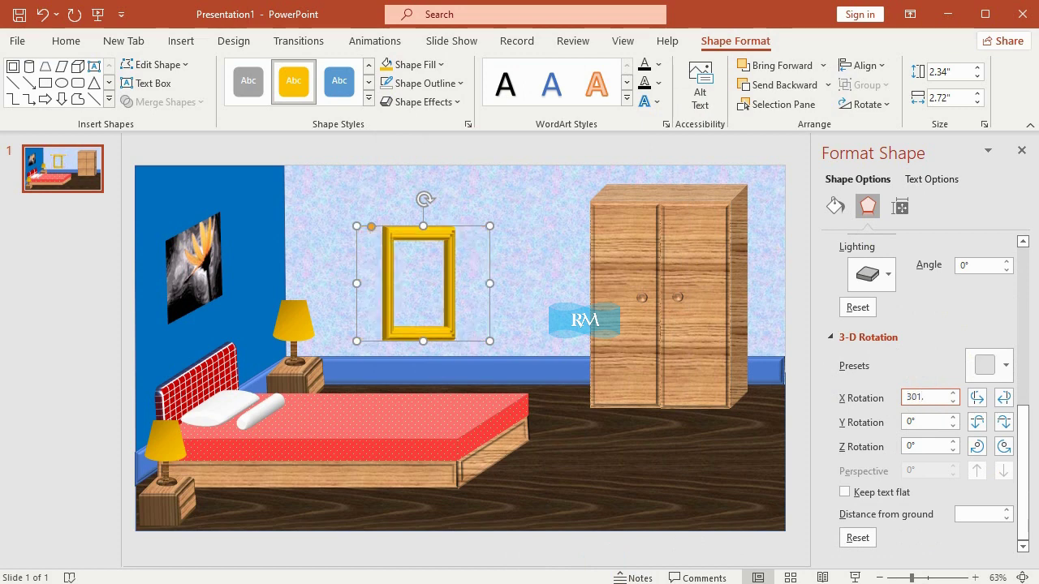
pyautogui.write('3')
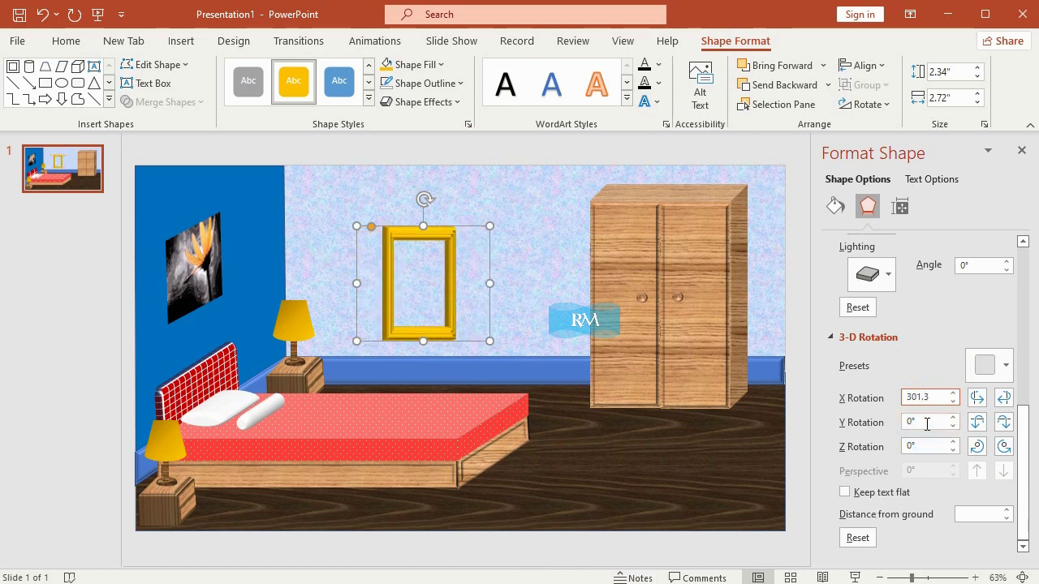
pyautogui.doubleClick(923, 422)
pyautogui.write('1')
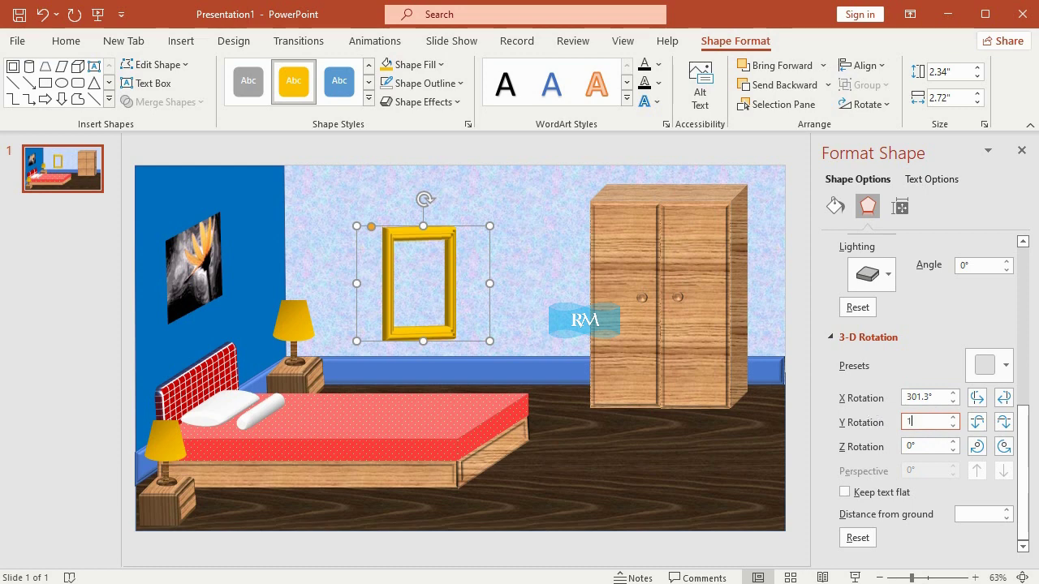
pyautogui.write('7.9')
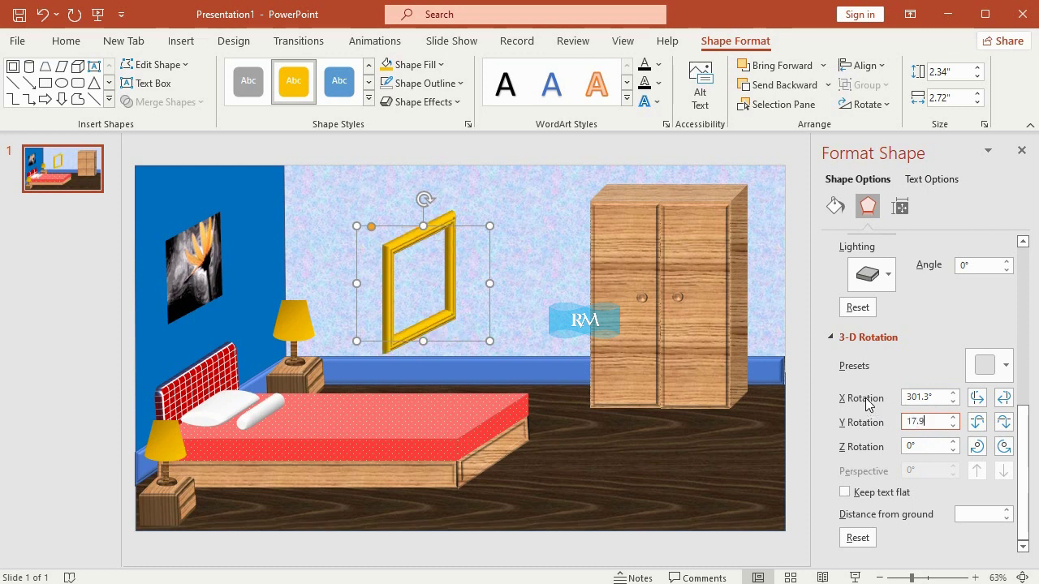
pyautogui.doubleClick(929, 444)
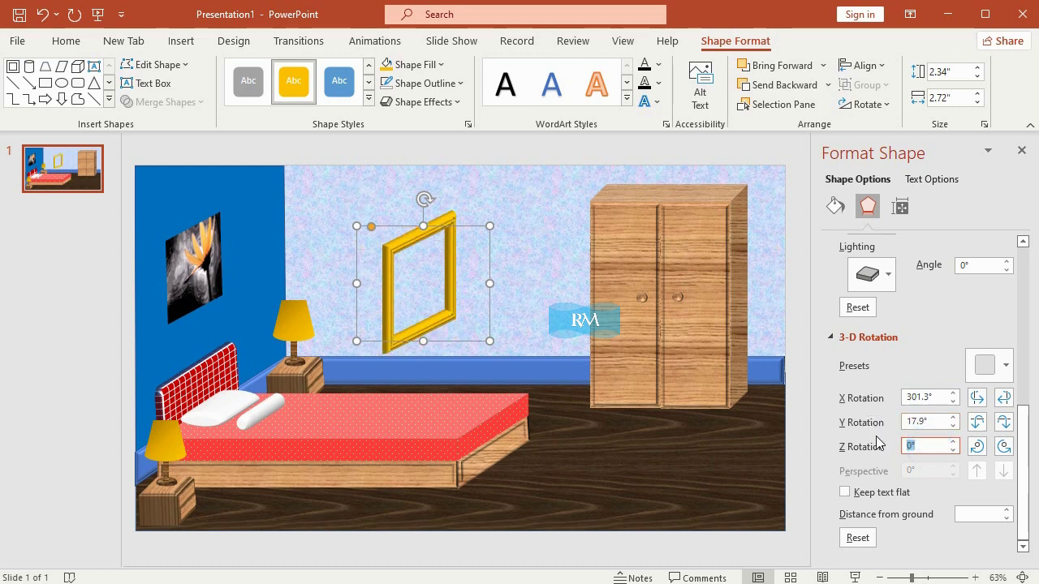
pyautogui.write('1.6')
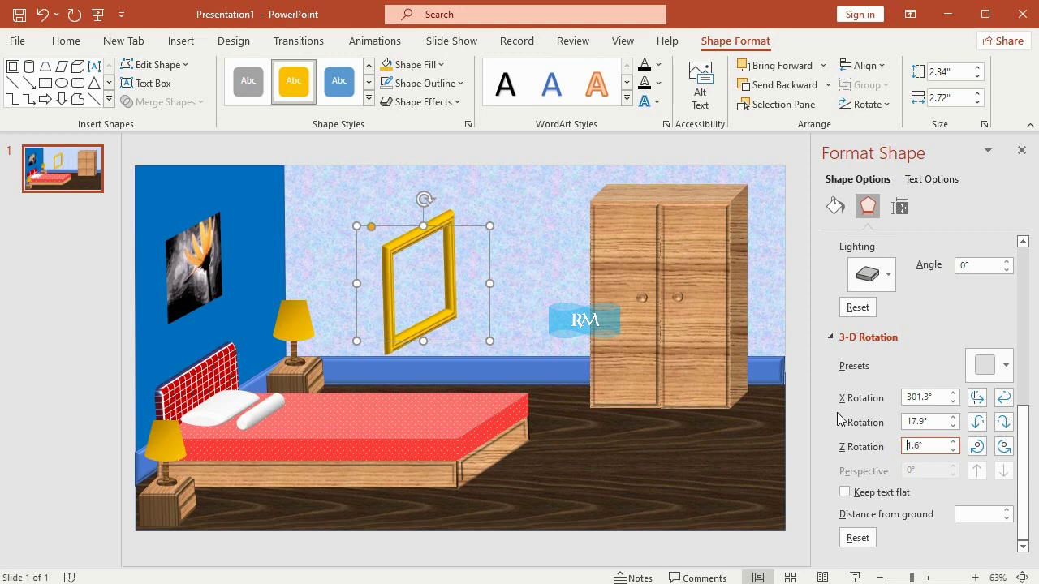
# Fit the frame neatly around the flower picture and close the formatting pane
pyautogui.moveTo(442, 227); pyautogui.dragTo(229, 203)
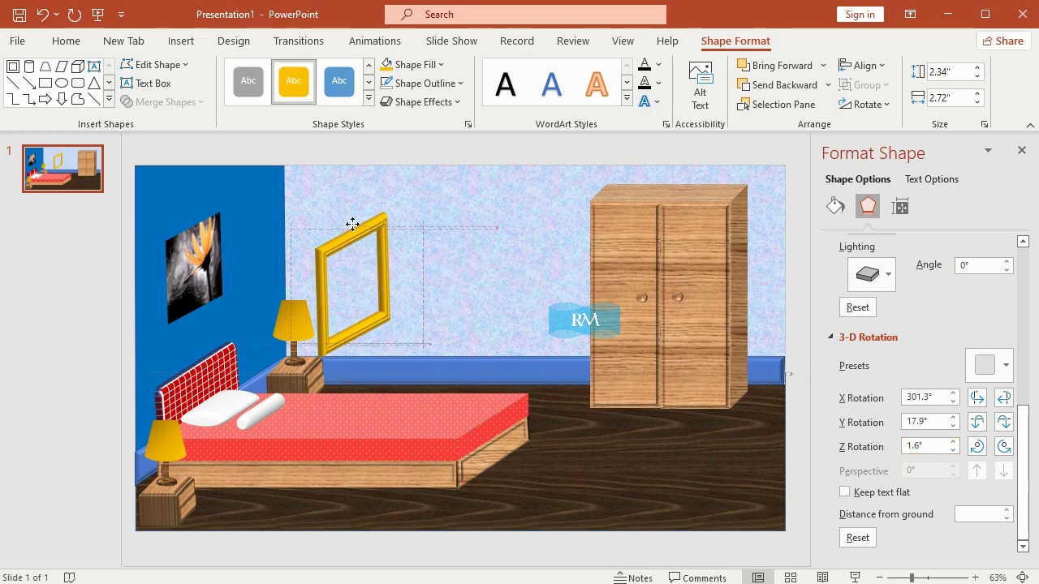
pyautogui.moveTo(223, 204); pyautogui.dragTo(221, 208)
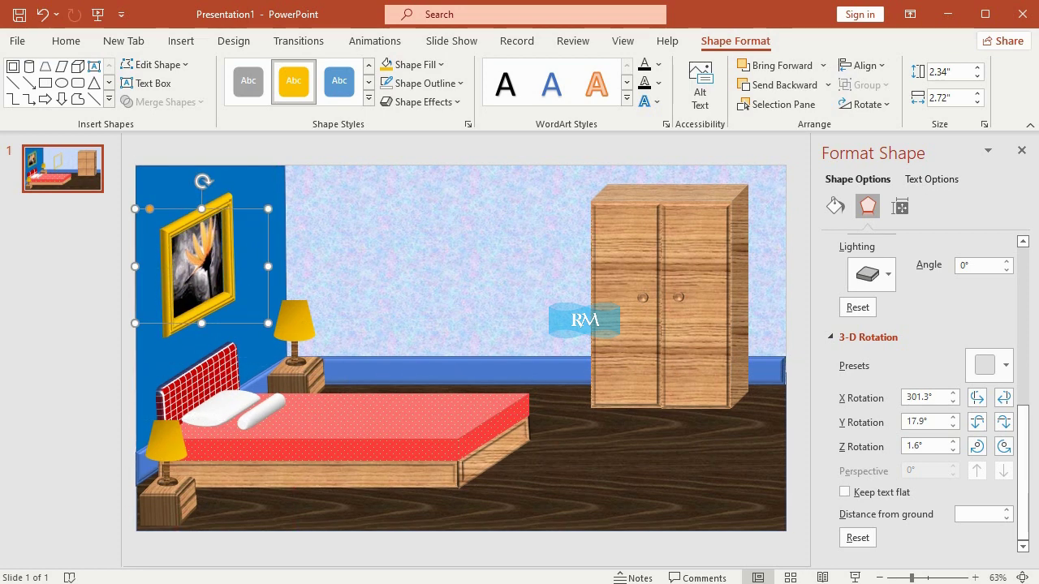
pyautogui.click(1021, 151)
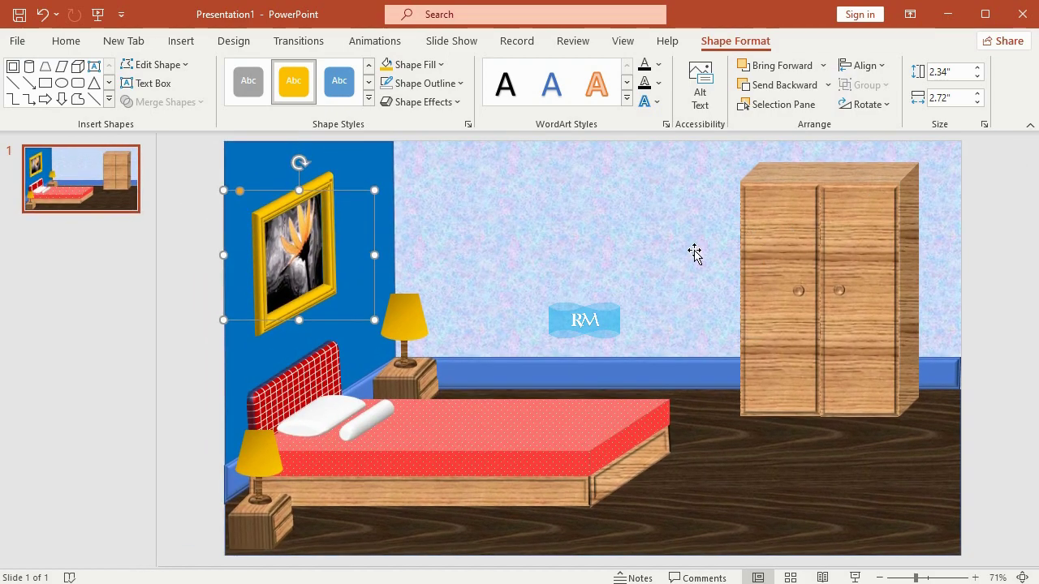
# Play the bedroom slide with its framed flower picture as a slide show from the beginning
pyautogui.click(457, 43)
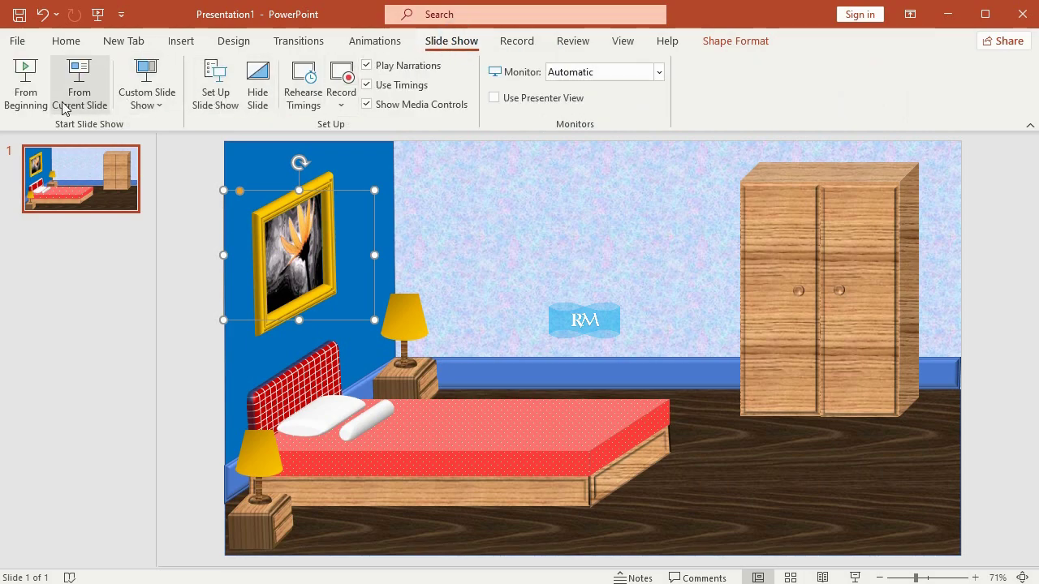
pyautogui.click(32, 91)
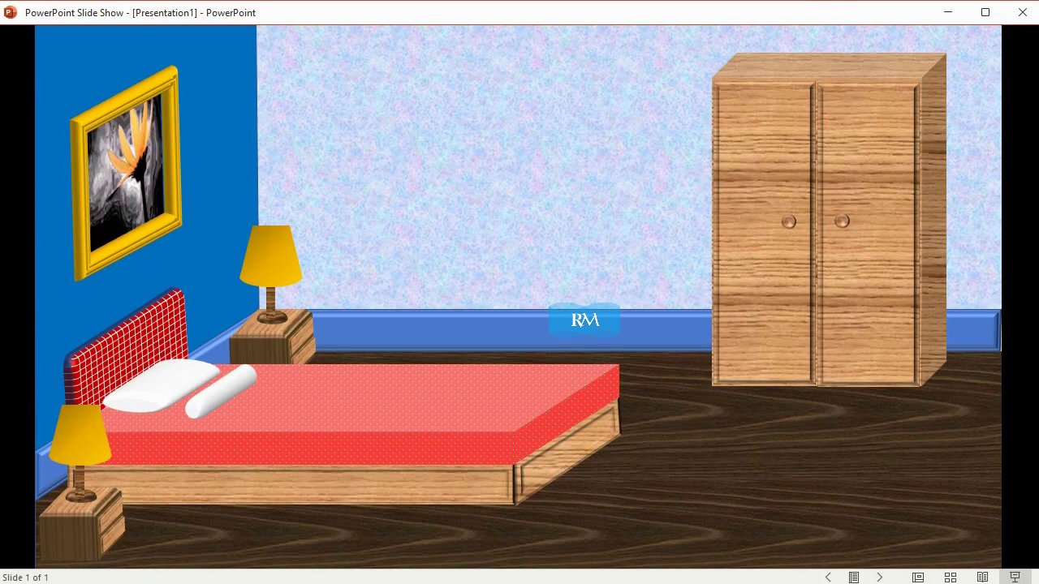